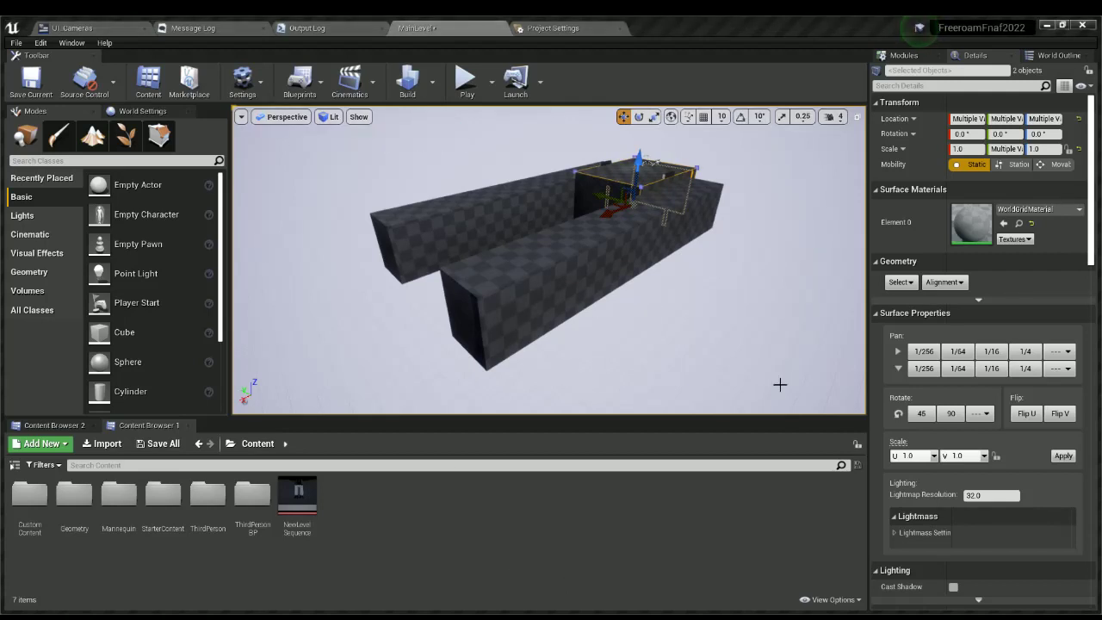
Duplicate the main room's subtractive doorway brush along X to the far ends of the hallways, at about X 2733.
right_click_drag(668, 357, 663, 379)
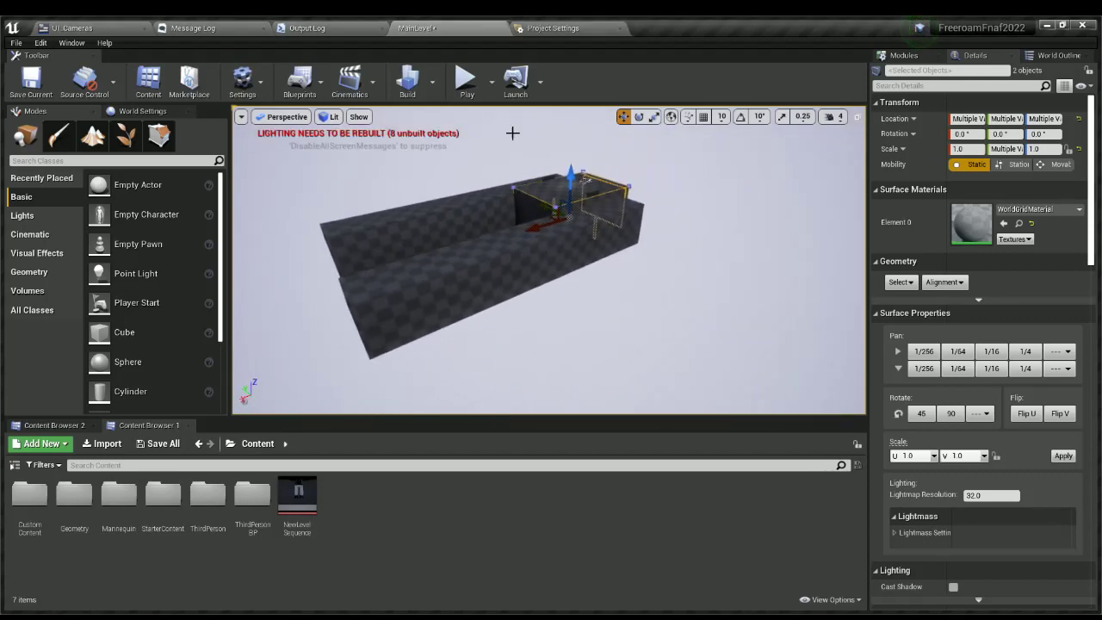
right_click_drag(619, 283, 616, 253)
left_click(619, 283)
key("w")
left_click(629, 253)
right_click_drag(361, 310, 361, 310)
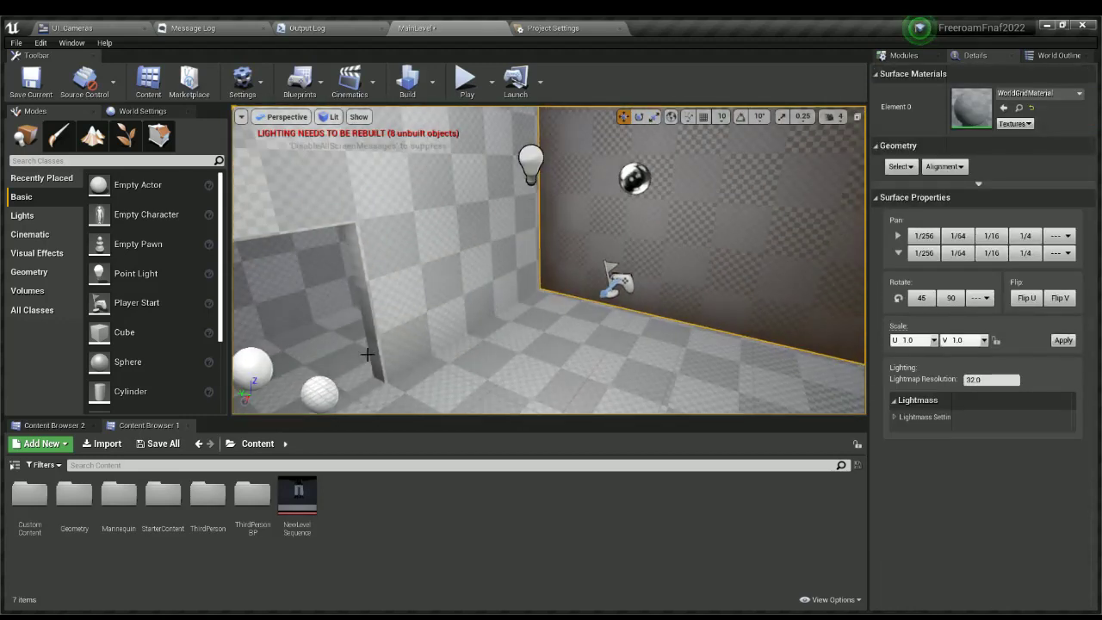
left_click(363, 297, "ctrl")
right_click_drag(490, 288, 603, 288)
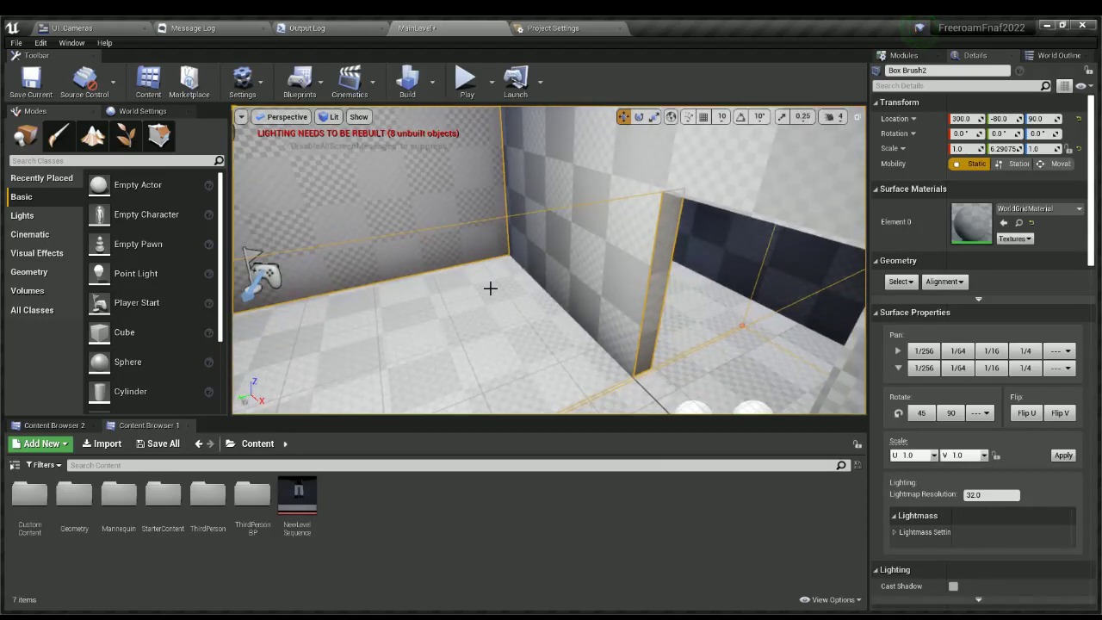
right_click_drag(666, 218, 665, 217)
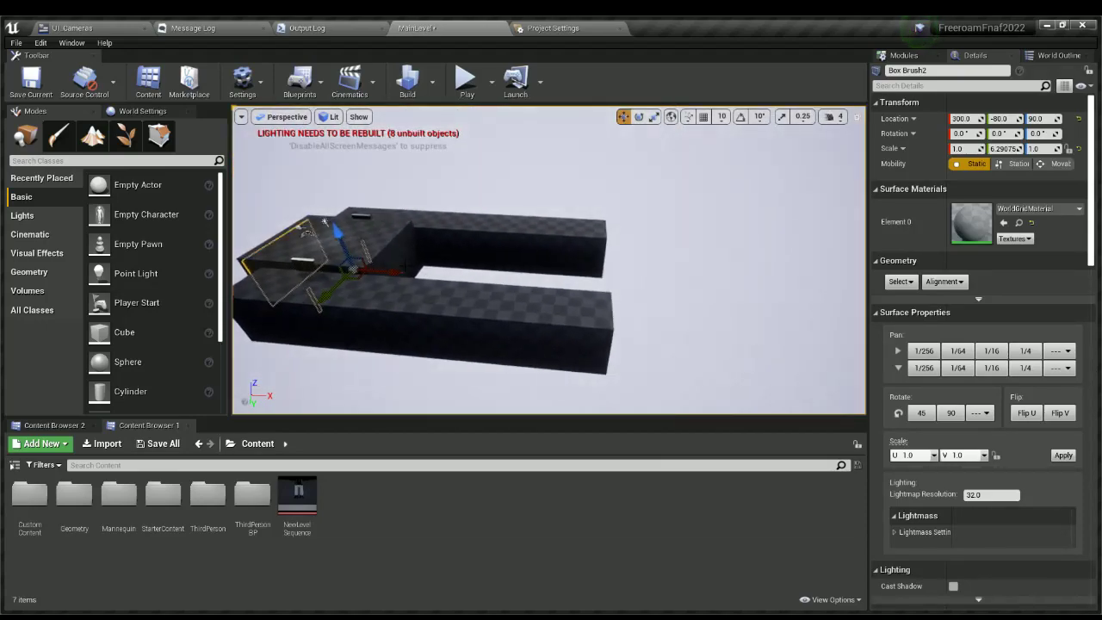
left_click_drag(389, 274, 391, 274, "alt")
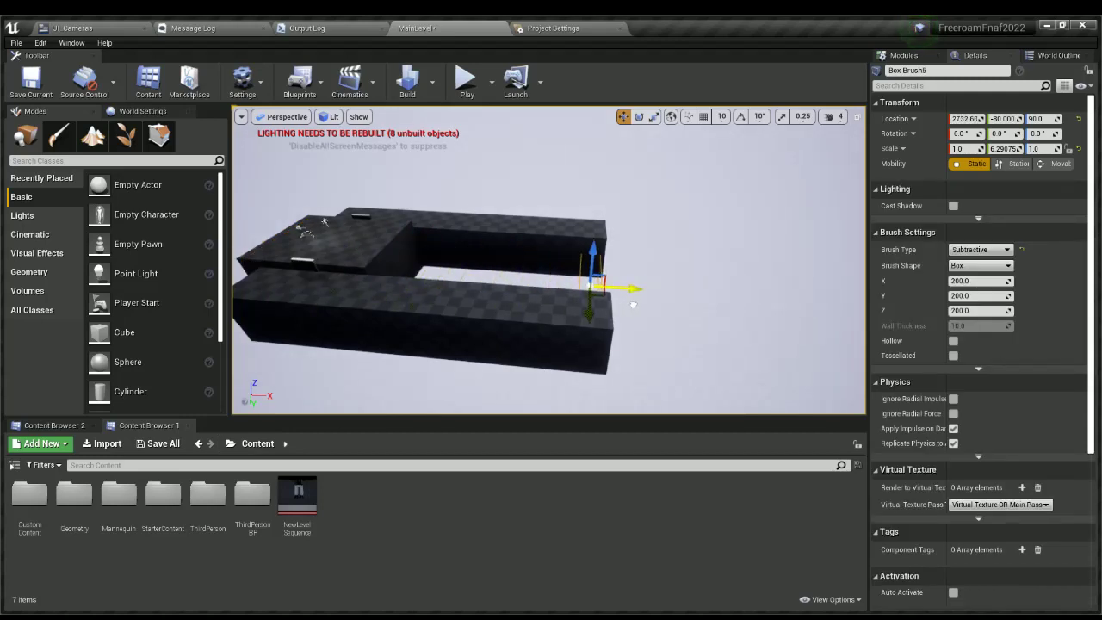
Duplicate the main room brush to the hallways' far end at about X 2464 and narrow its X scale to about 0.63.
right_click_drag(304, 214, 305, 215)
left_click(343, 241)
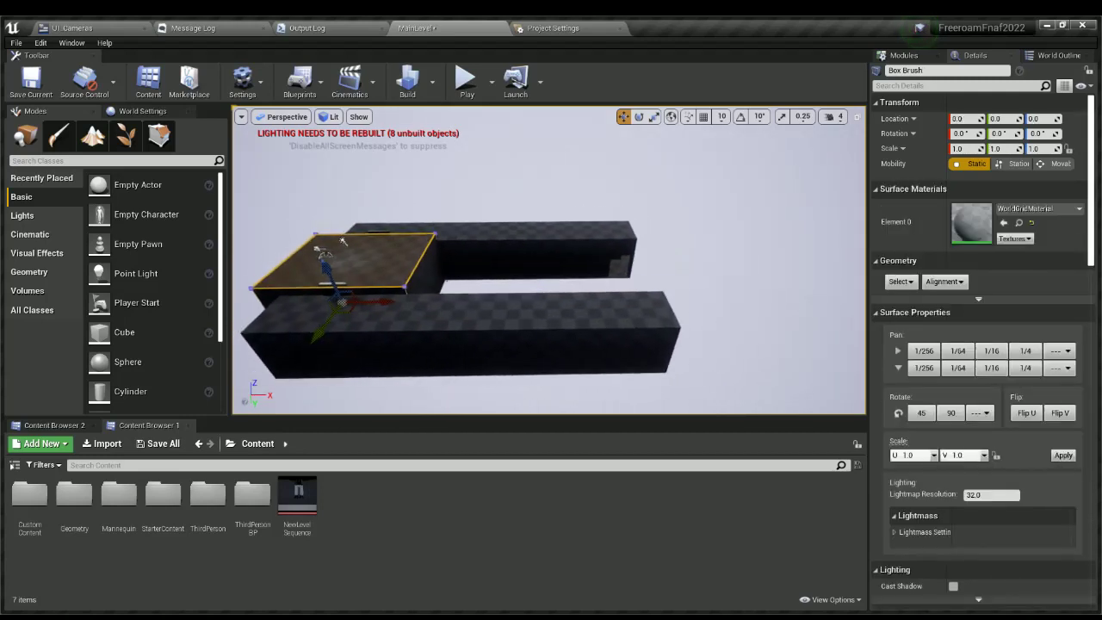
left_click_drag(374, 300, 467, 305, "alt")
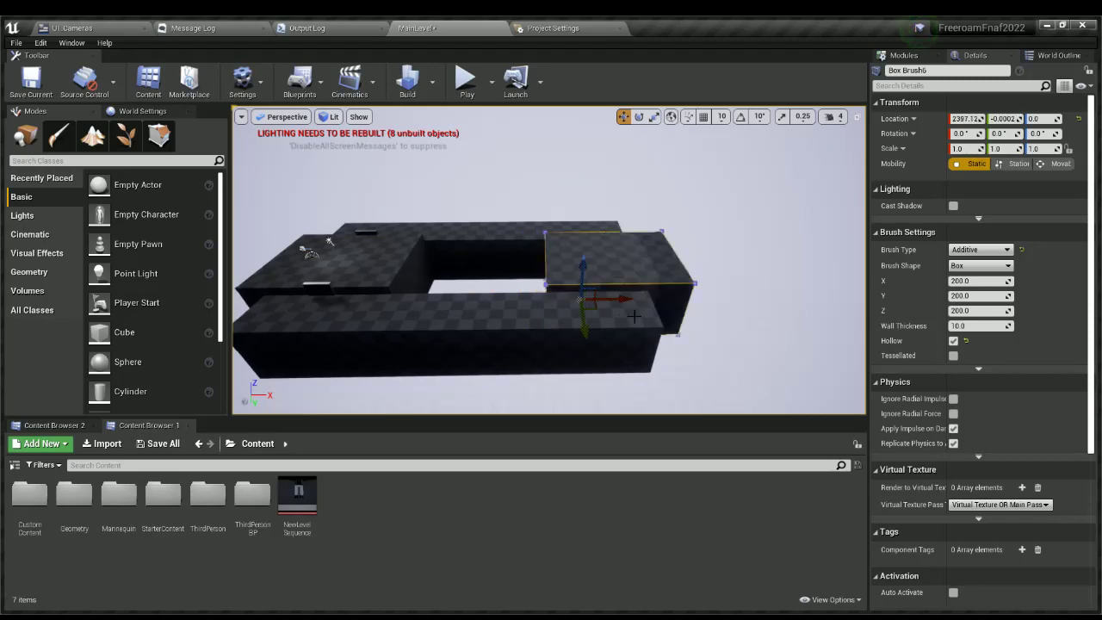
right_click_drag(610, 316, 611, 316)
key("r")
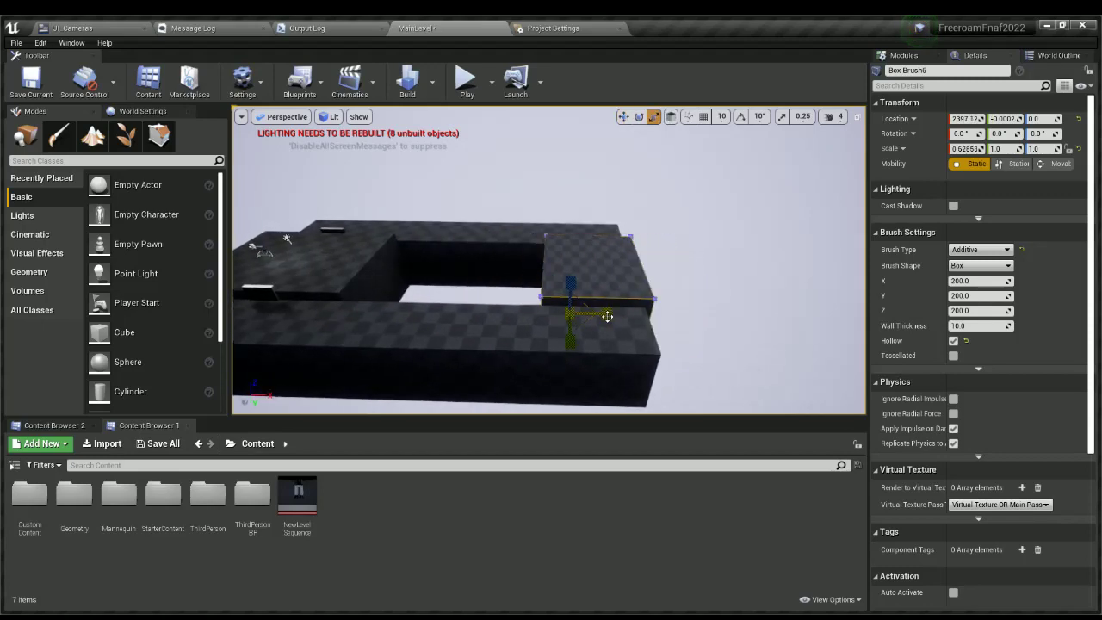
key("w")
left_click_drag(607, 316, 615, 316)
right_click_drag(615, 316, 628, 307)
key("w")
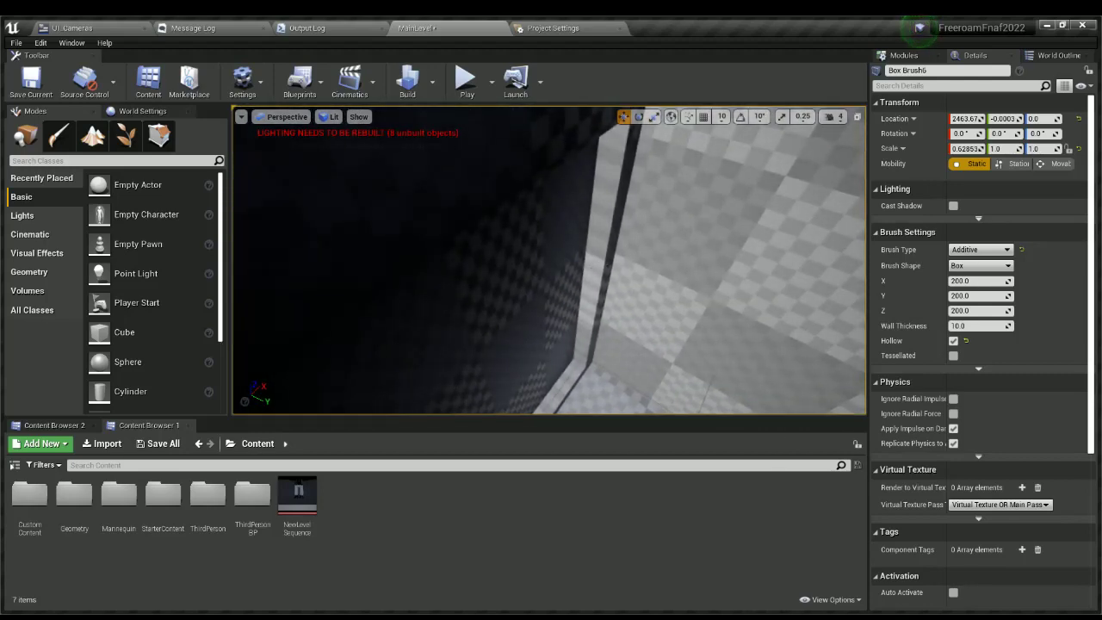
left_click(593, 273)
key("Delete")
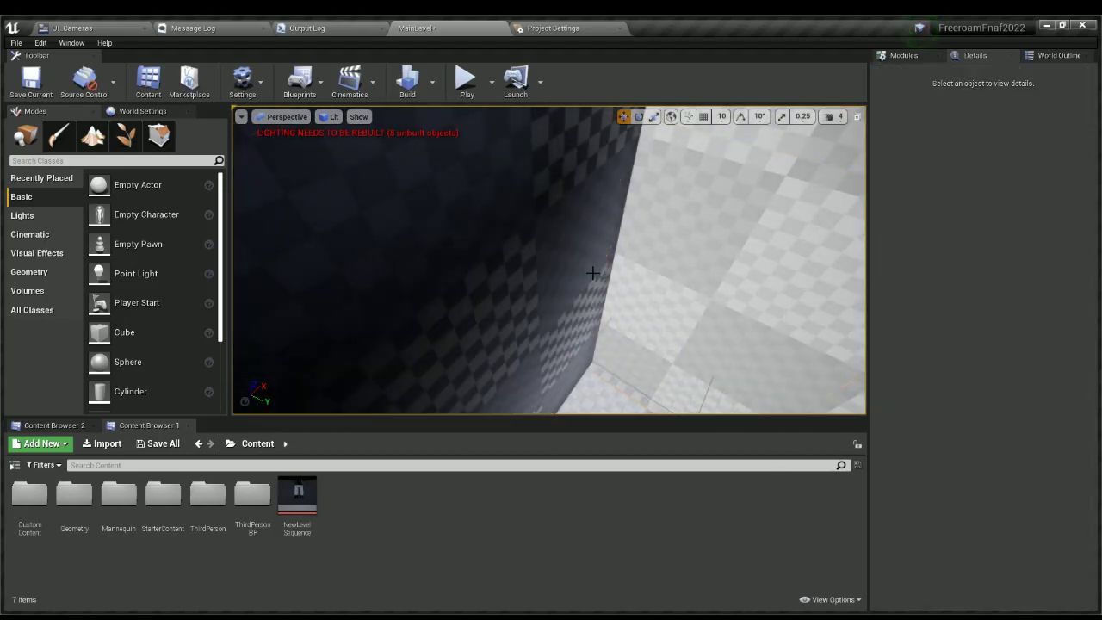
key("ctrl+z")
Lower the far room's subtractive doorway brush to about Z 87.4 and play-test the level.
right_click_drag(581, 309, 581, 308)
right_click_drag(447, 251, 447, 252)
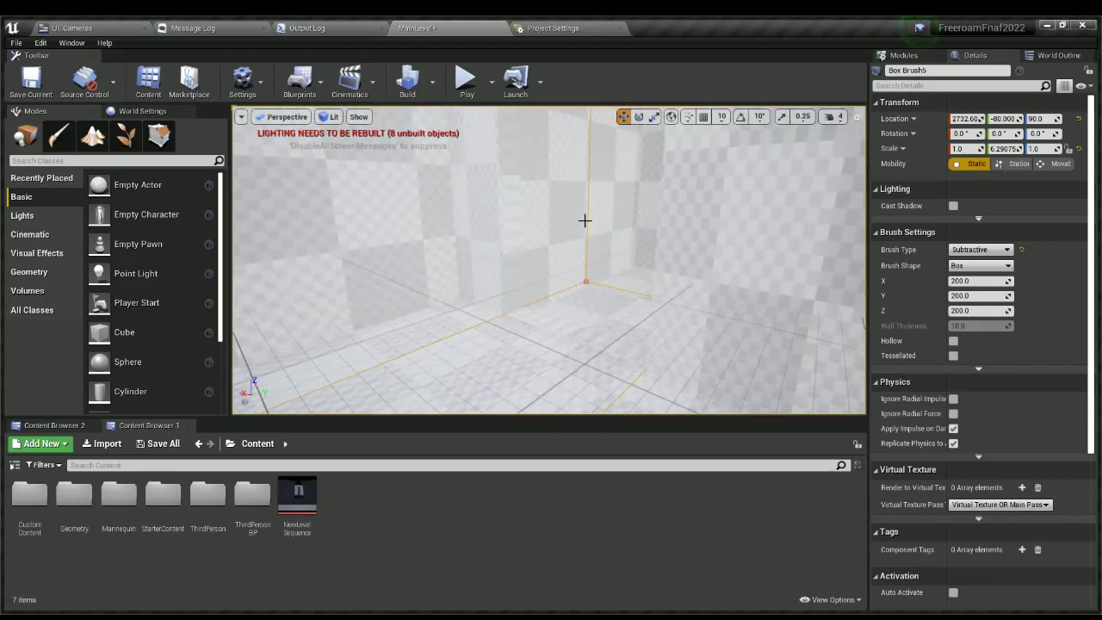
right_click_drag(479, 169, 480, 169)
scroll(202, 208, "down", 1)
scroll(202, 208, "down", 2)
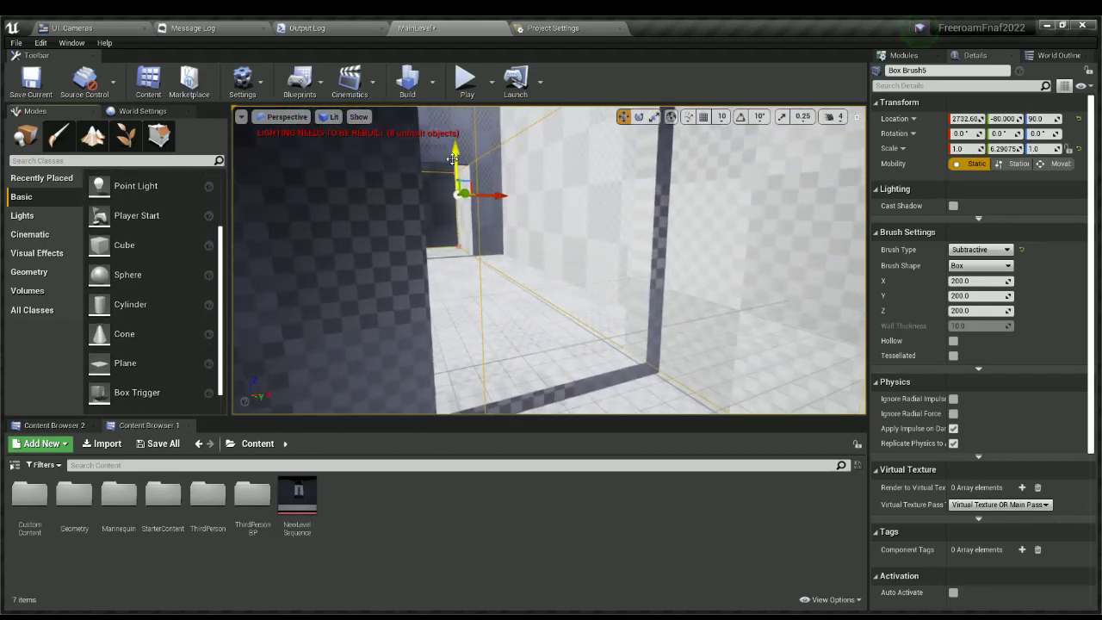
left_click_drag(456, 159, 456, 163)
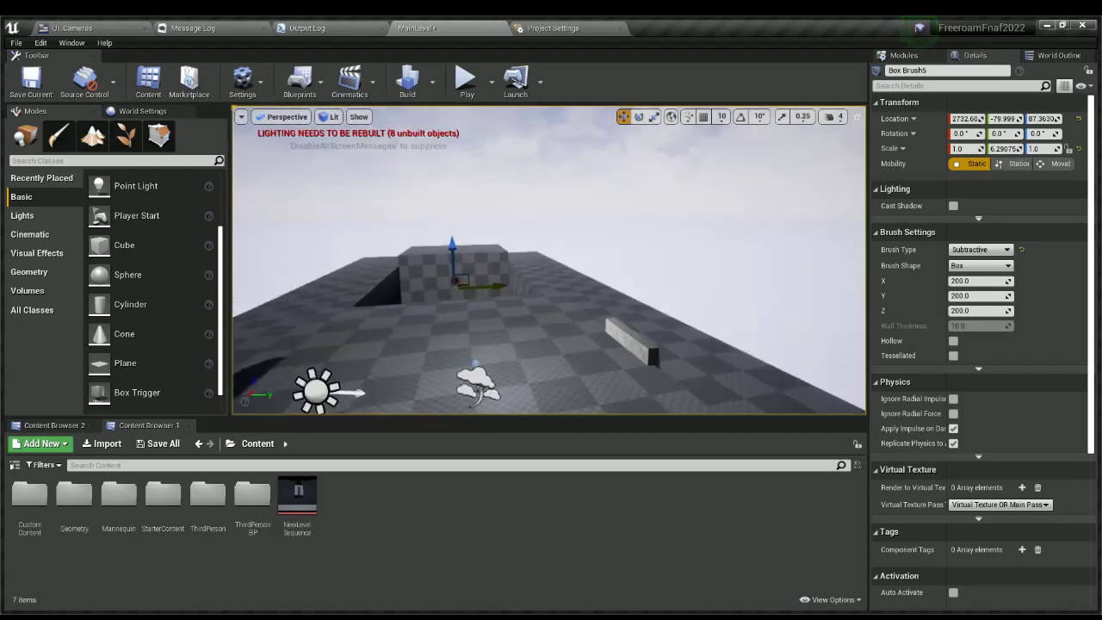
left_click(481, 123)
left_click(466, 82)
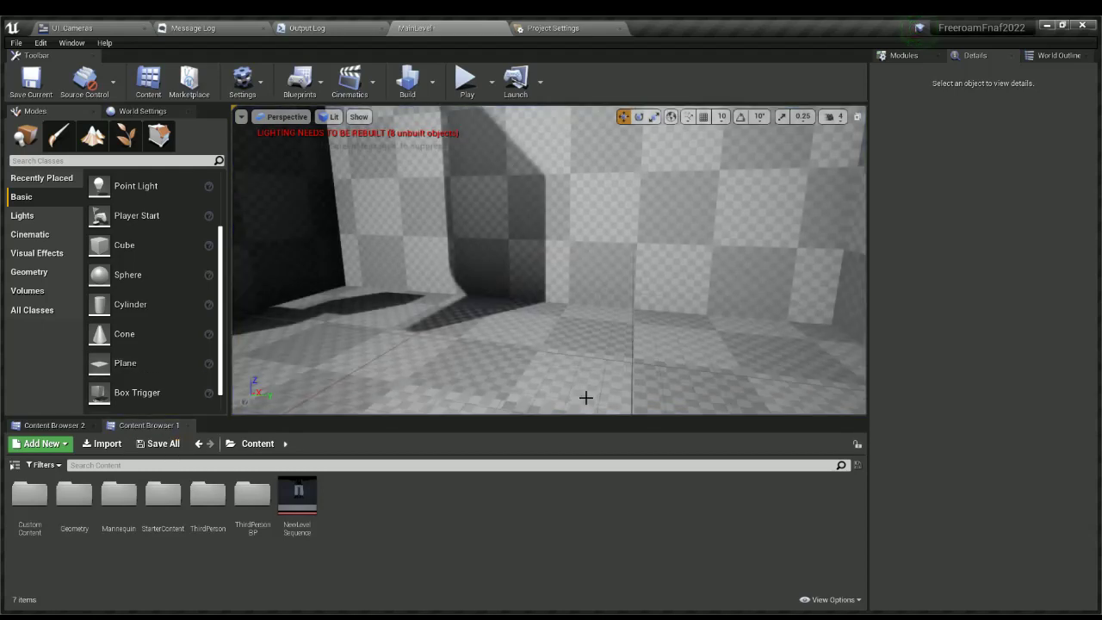
Search the placeable classes for camera and place a Camera actor on the main room's floor.
key("s")
right_click_drag(549, 260, 570, 260)
left_click(64, 160)
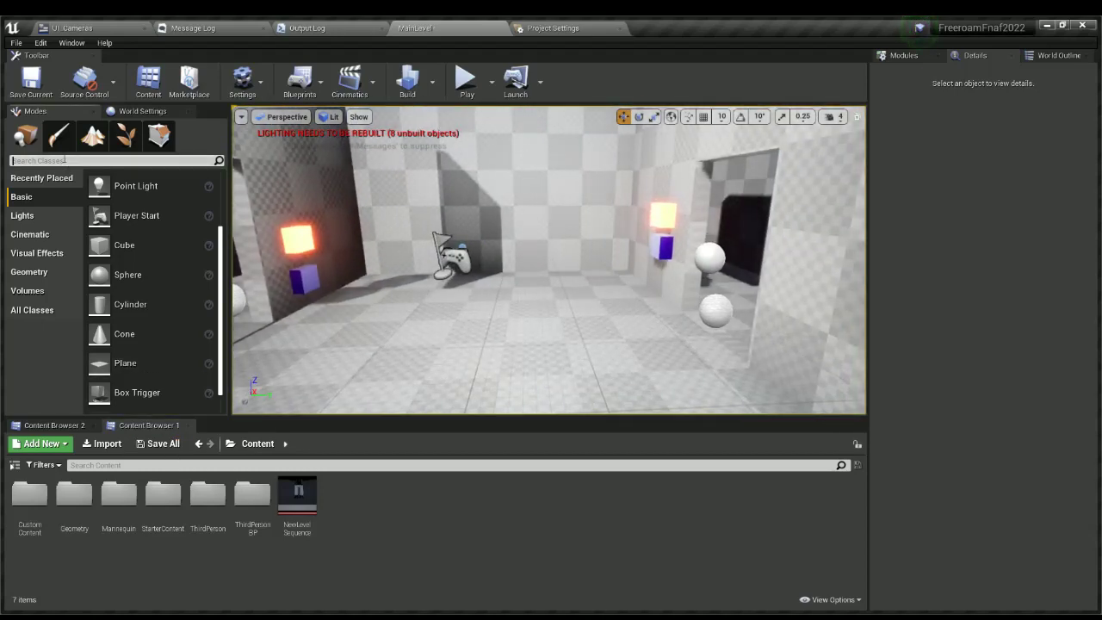
type("camera")
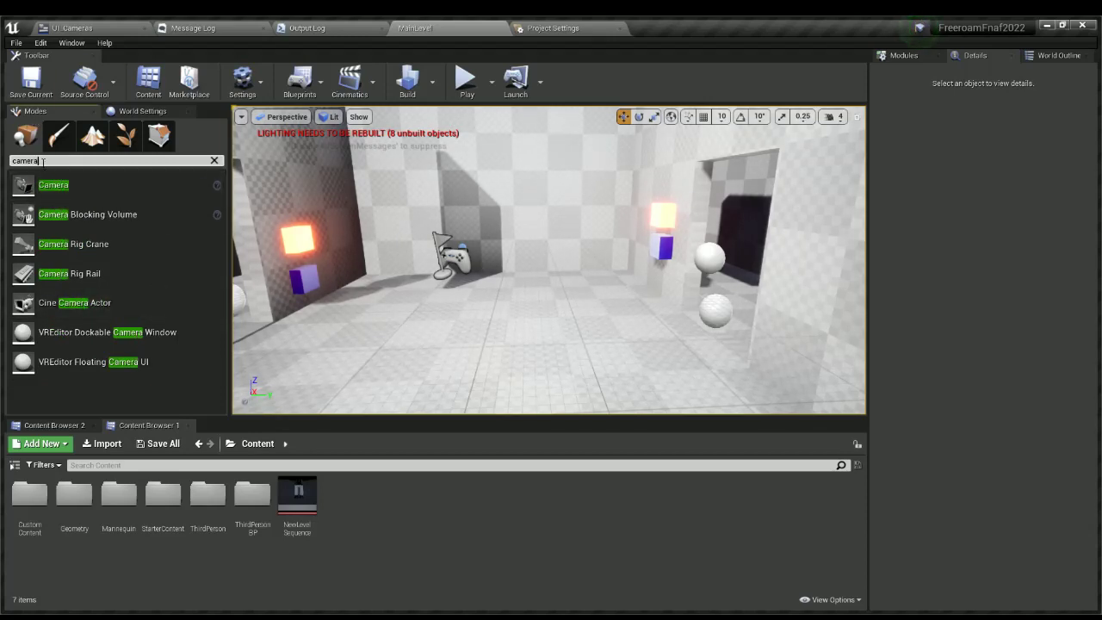
left_click_drag(45, 183, 499, 293)
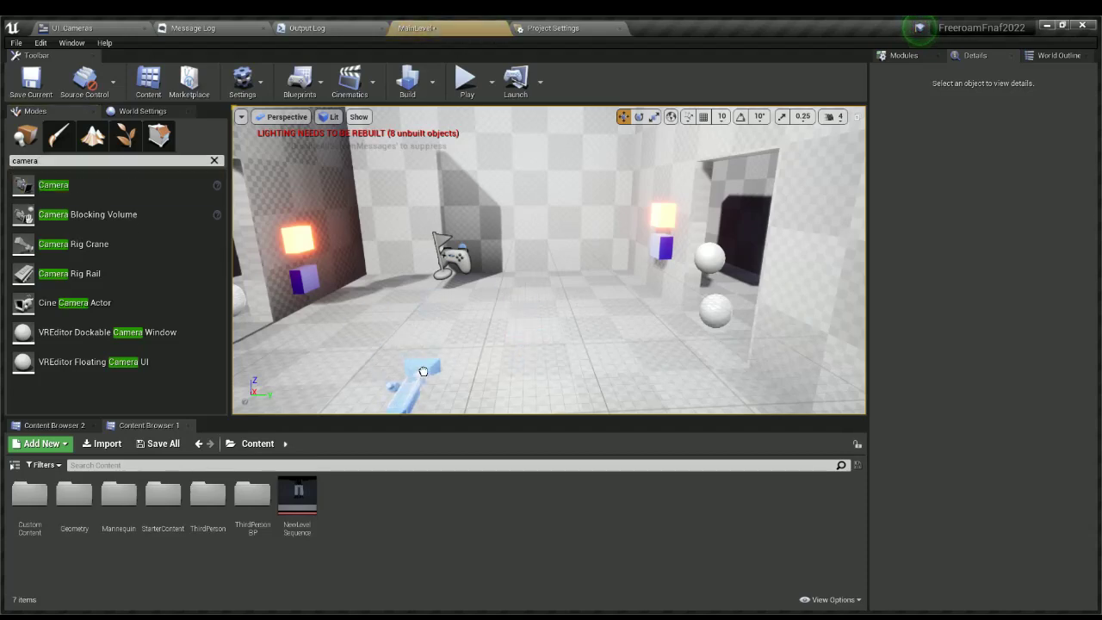
left_click_drag(423, 371, 422, 371)
right_click_drag(422, 371, 380, 413)
key("f")
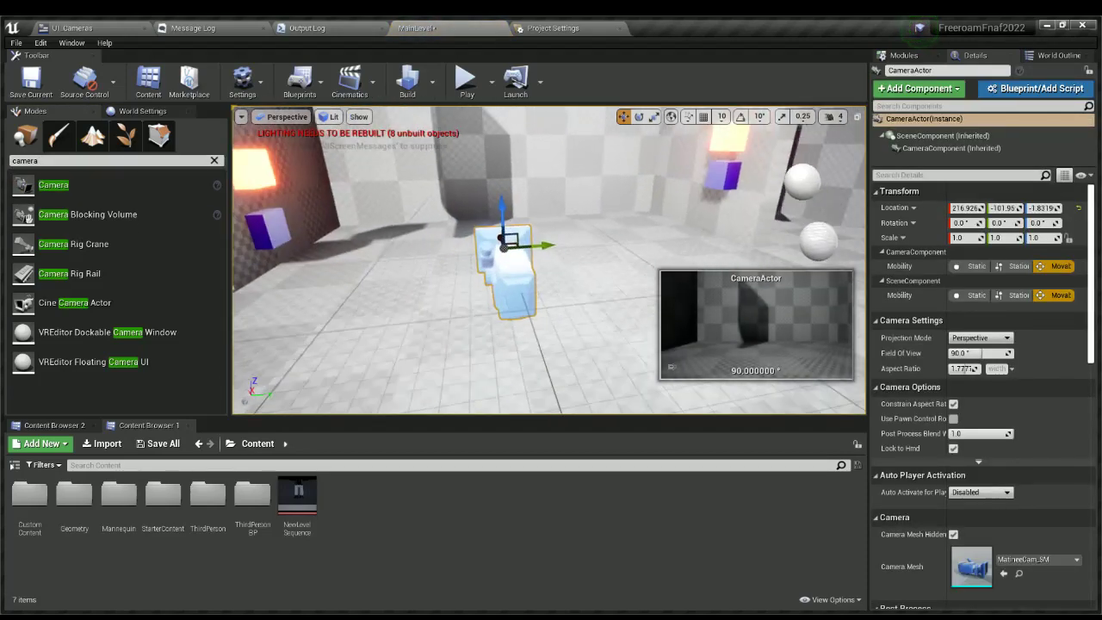
Pilot the new camera up near the left hallway's ceiling, looking down its length, at about X 802, Y -803, Z 366.
key("ctrl+shift+p")
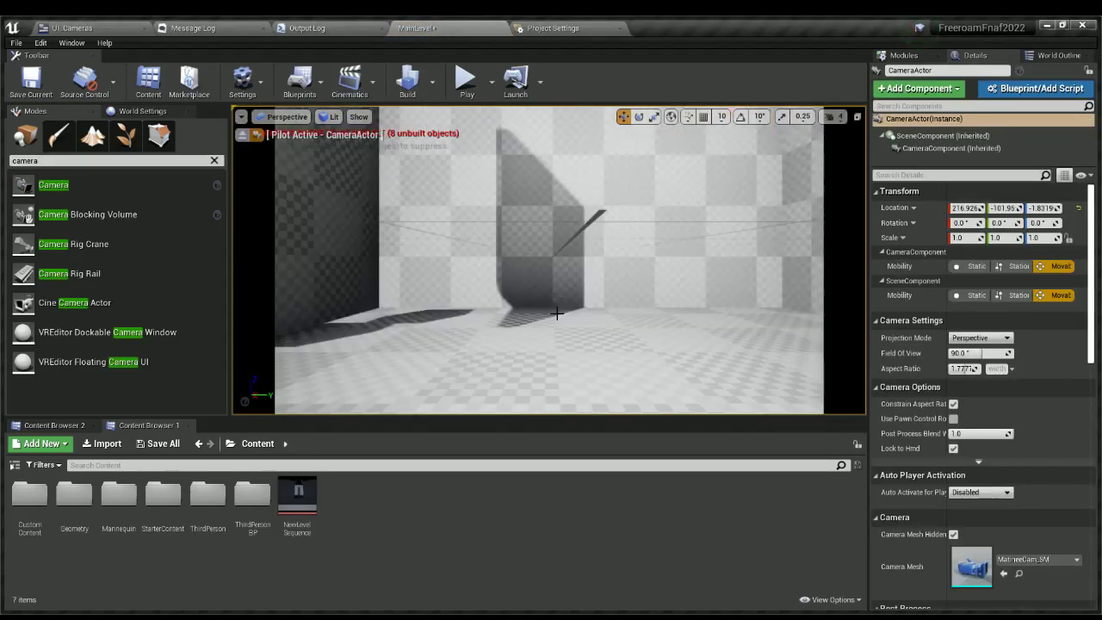
key("w")
right_click_drag(558, 318, 663, 327)
key("w")
right_click_drag(583, 342, 549, 288)
key("w")
right_click_drag(484, 276, 509, 284)
right_click_drag(517, 323, 301, 272)
key("e")
key("a")
left_click(241, 136)
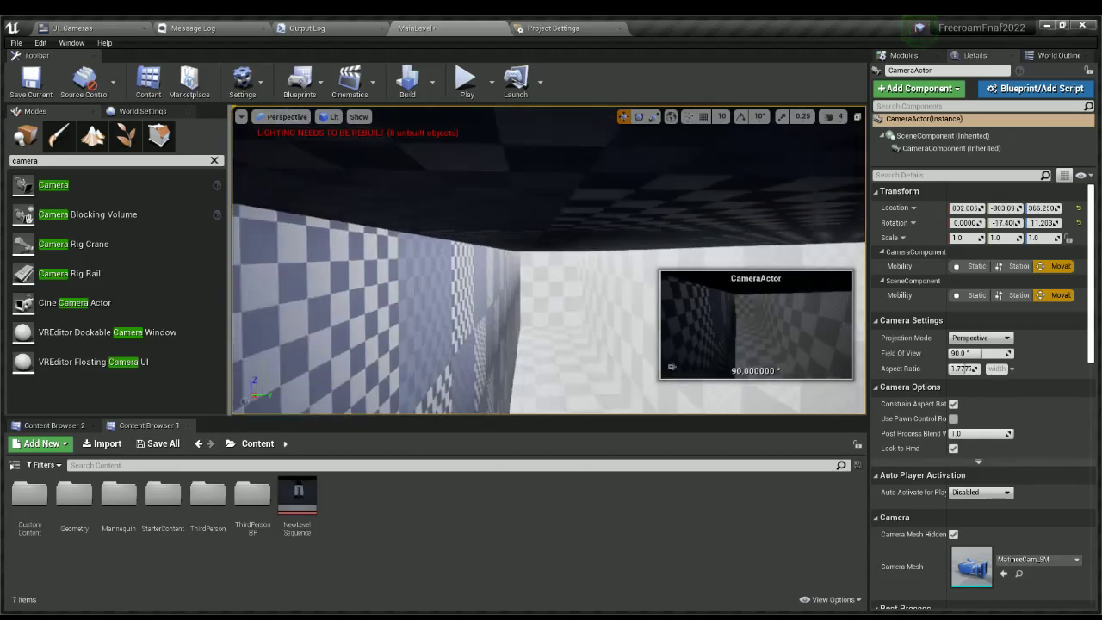
Rename the left hallway's camera to Cam_LeftHallway.
left_click(937, 71)
type("Cam_LeftH")
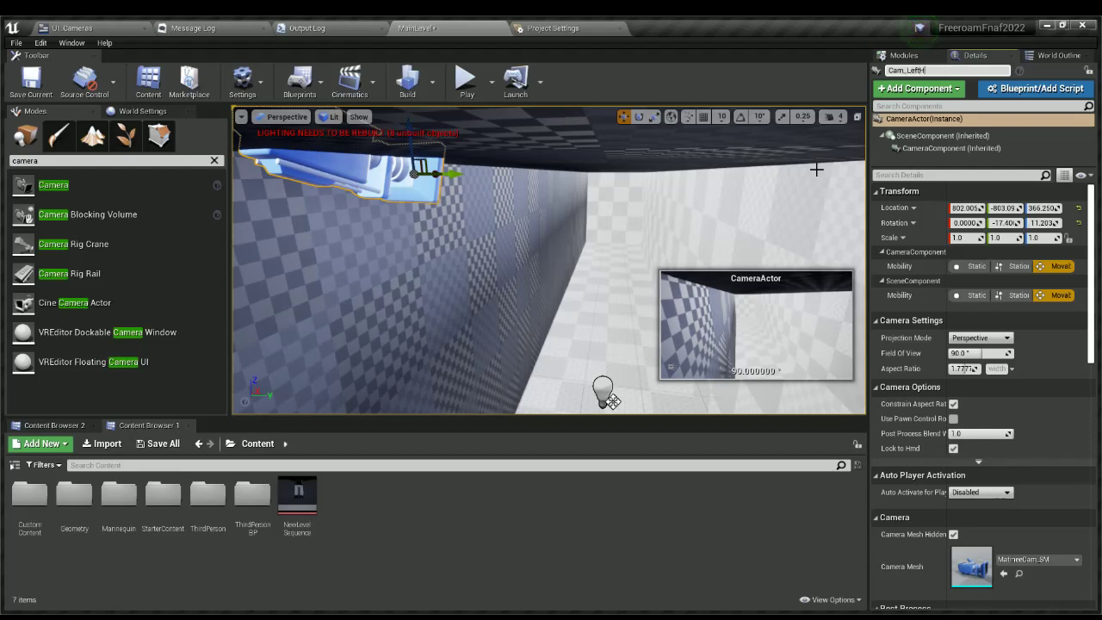
type("allway")
key("Return")
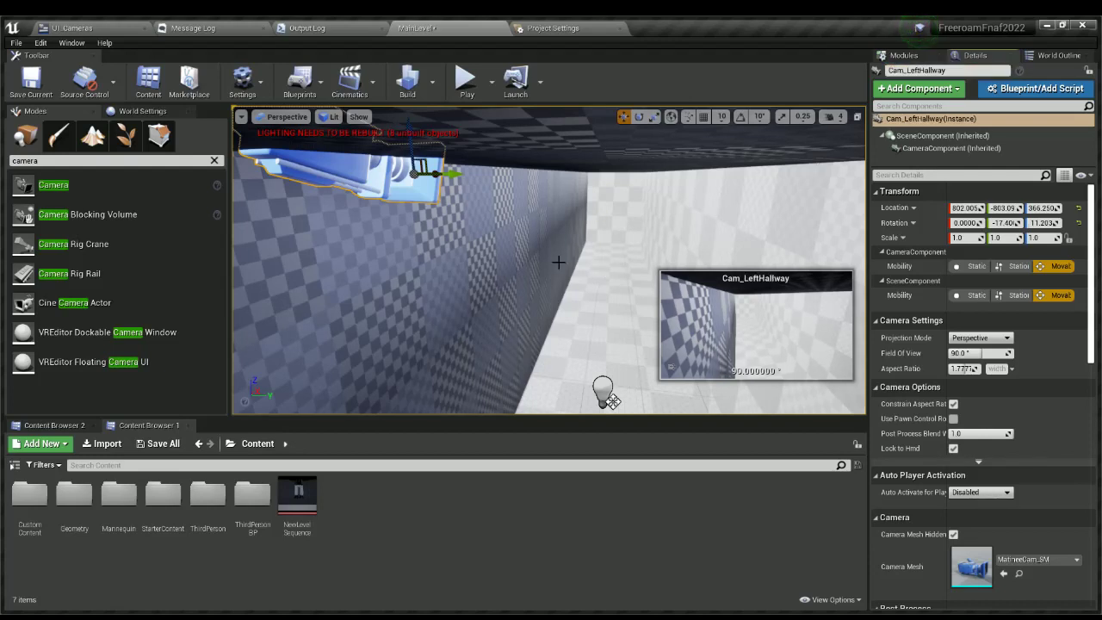
Duplicate the left hallway camera and pilot the copy into the right hallway at about X 726, Y 694, Z 352.
right_click_drag(289, 234, 290, 198)
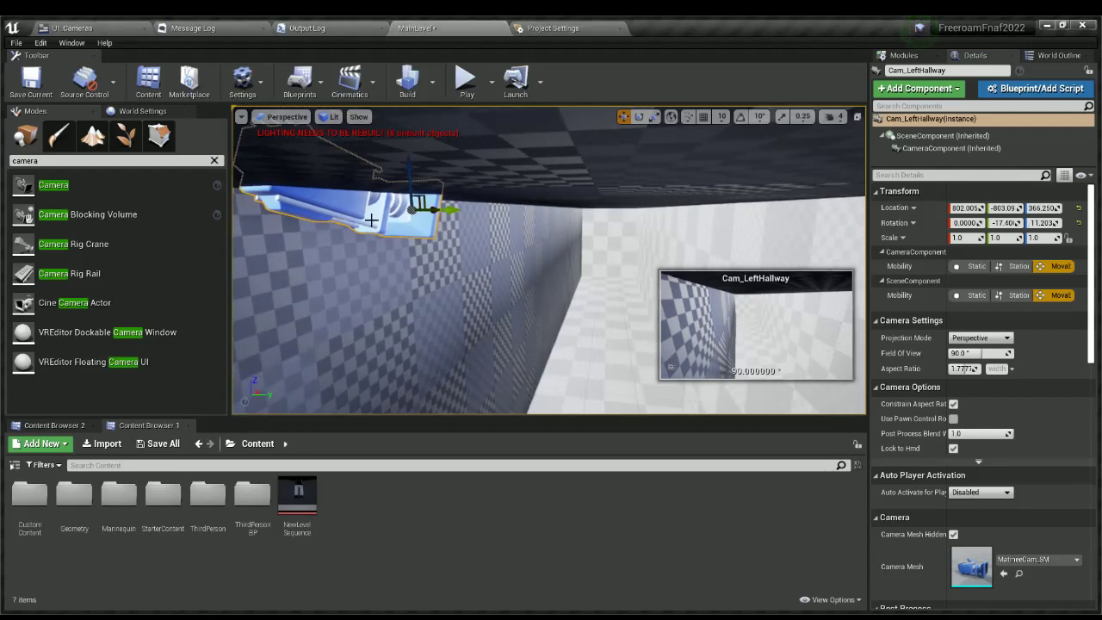
left_click_drag(445, 211, 572, 210, "alt")
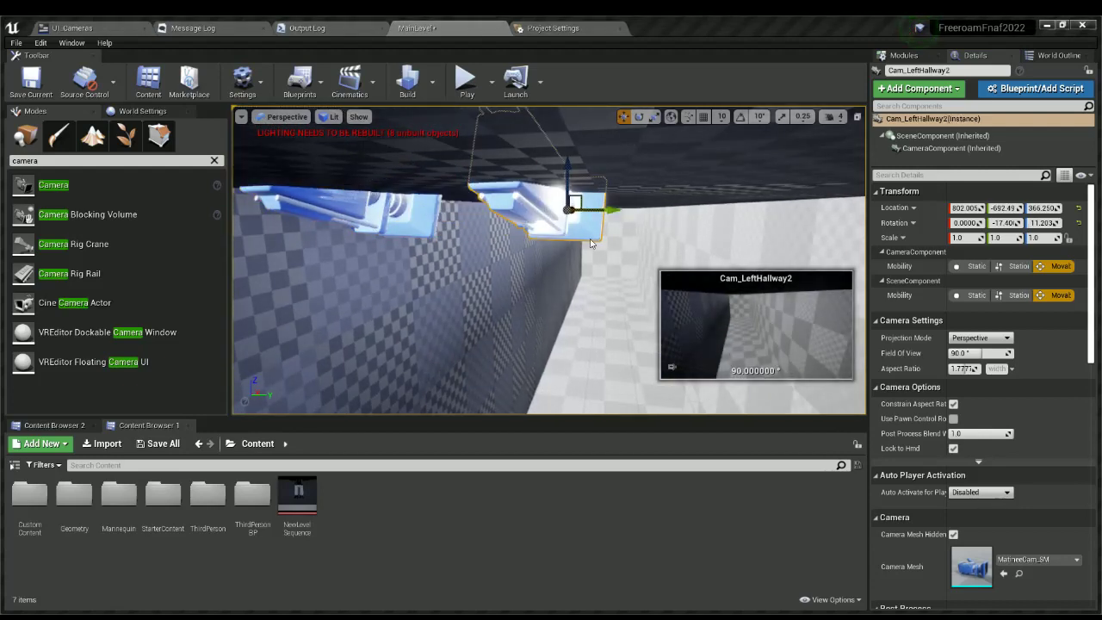
key("ctrl+shift+p")
key("w")
right_click_drag(583, 286, 482, 284)
key("w")
key("s")
mouse_move(551, 292)
right_mouse_down()
mouse_move(534, 288)
mouse_move(561, 302)
mouse_move(538, 297)
mouse_move(547, 293)
right_mouse_up()
key("q")
left_click(243, 135)
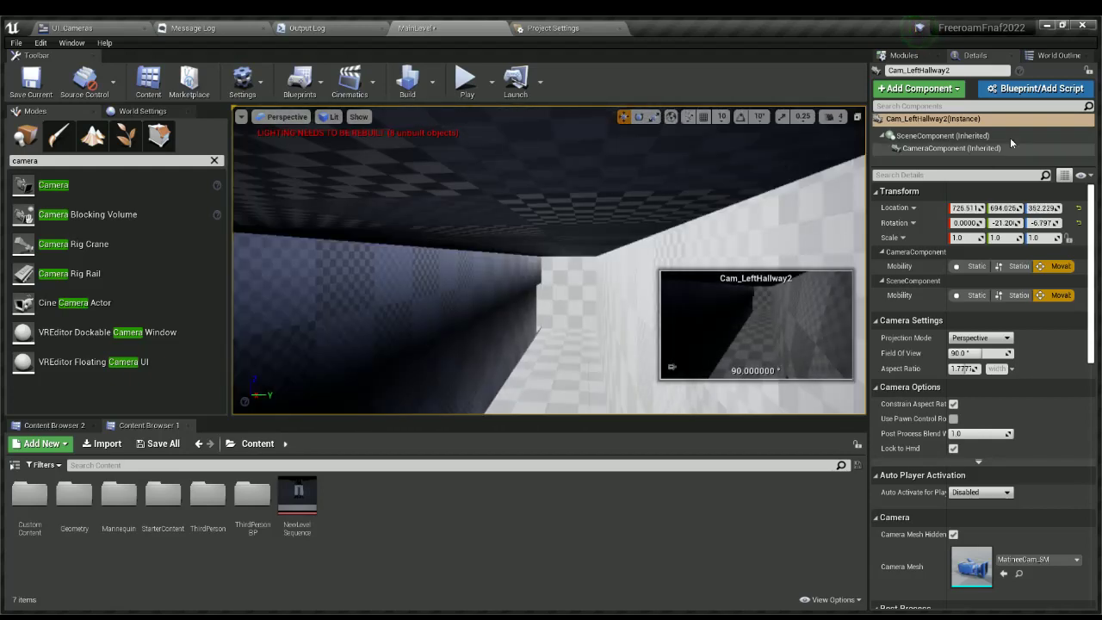
Rename the duplicated camera in the right hallway to Cam_RightHallway.
left_click(964, 71)
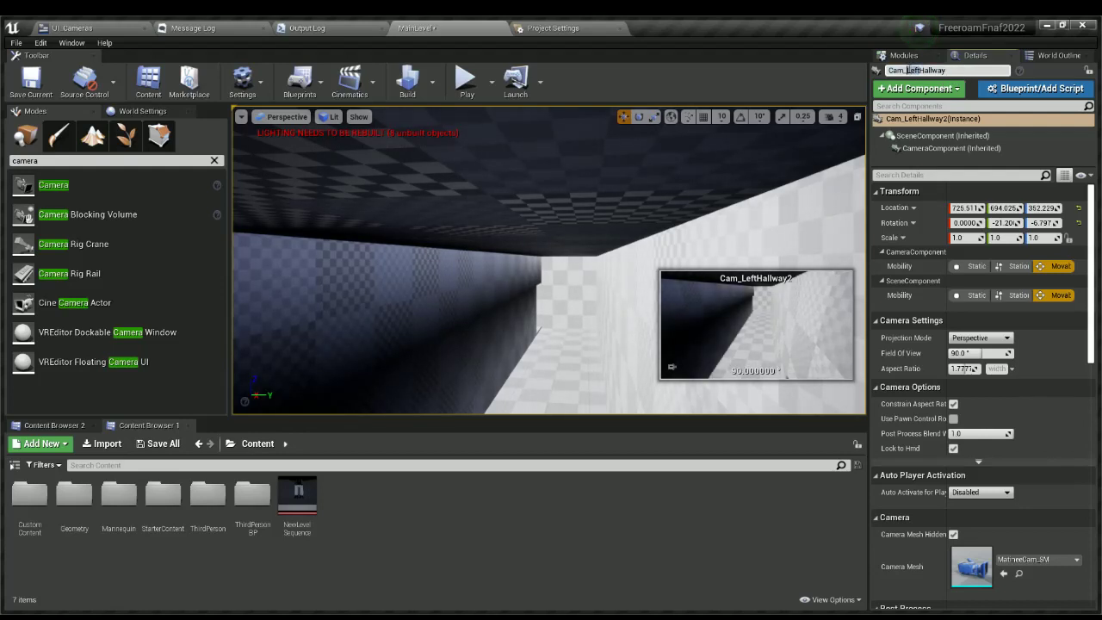
key("Delete")
key("Delete")
key("Delete")
key("Delete")
type("Ri")
key("Return")
Duplicate the right hallway camera and pilot the copy into the far room at about X 2342, Y 194, angled downward.
right_click_drag(310, 363, 515, 319)
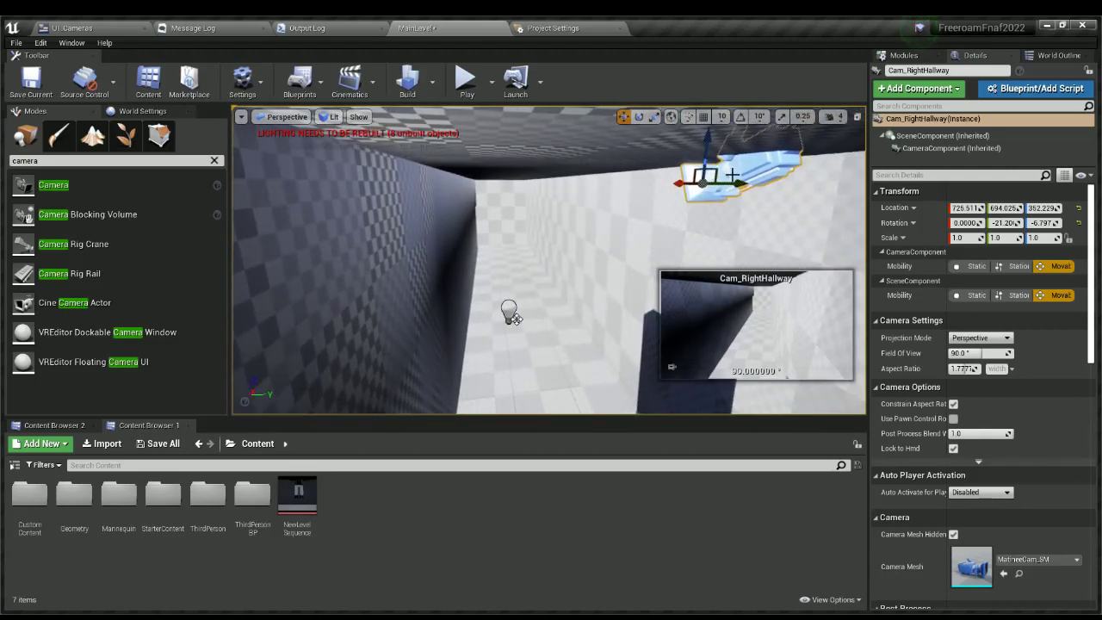
key("ctrl+w")
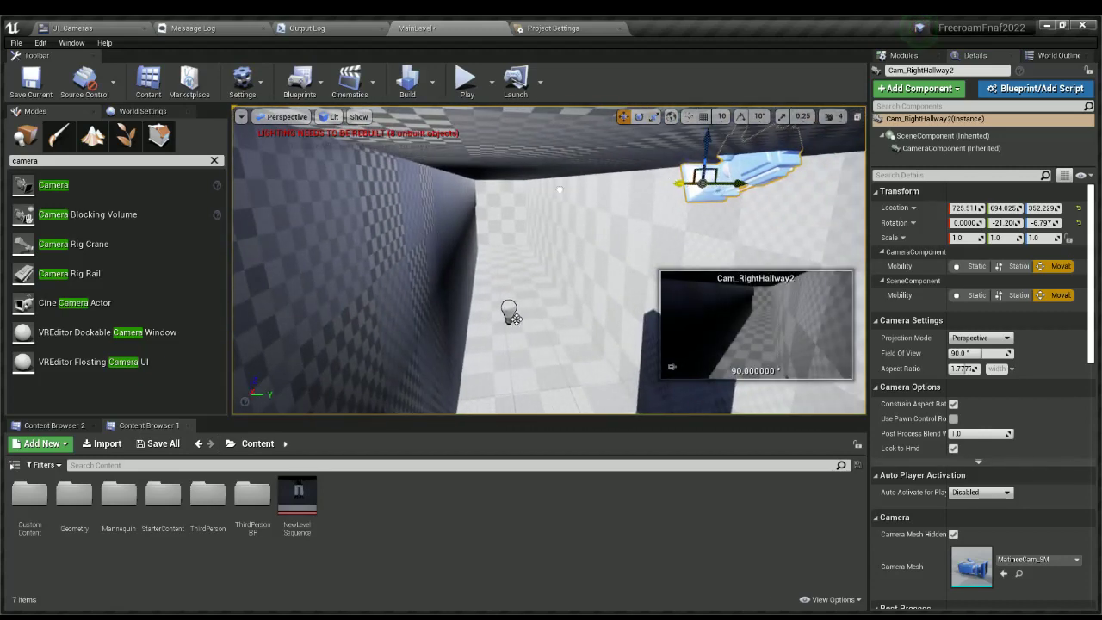
right_click(636, 177)
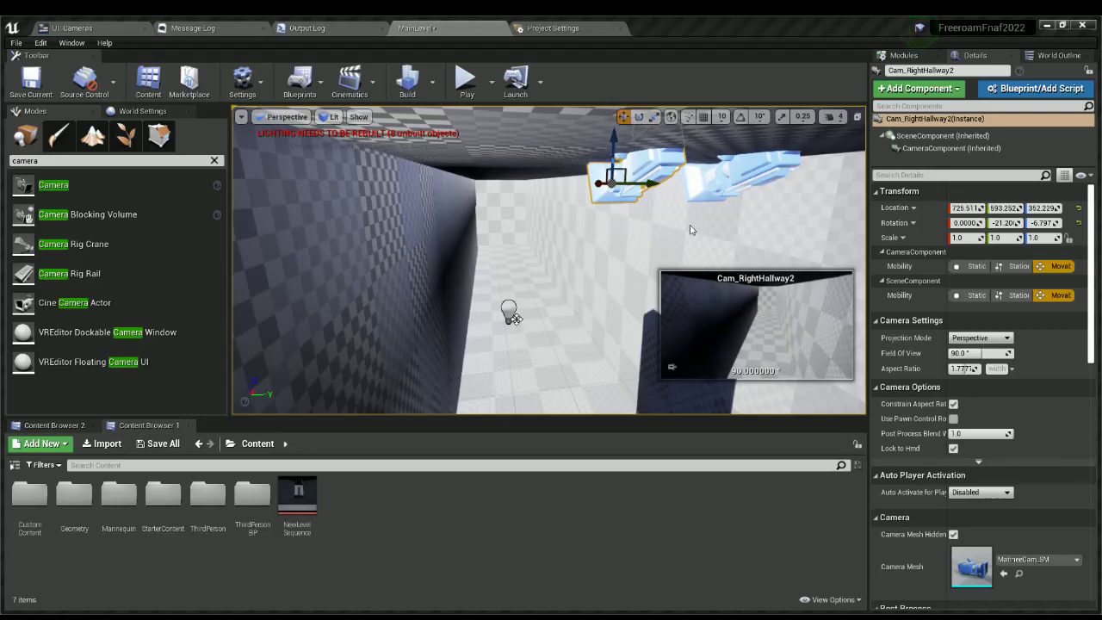
left_click(691, 231)
right_click_drag(691, 231, 693, 314)
left_click(241, 135)
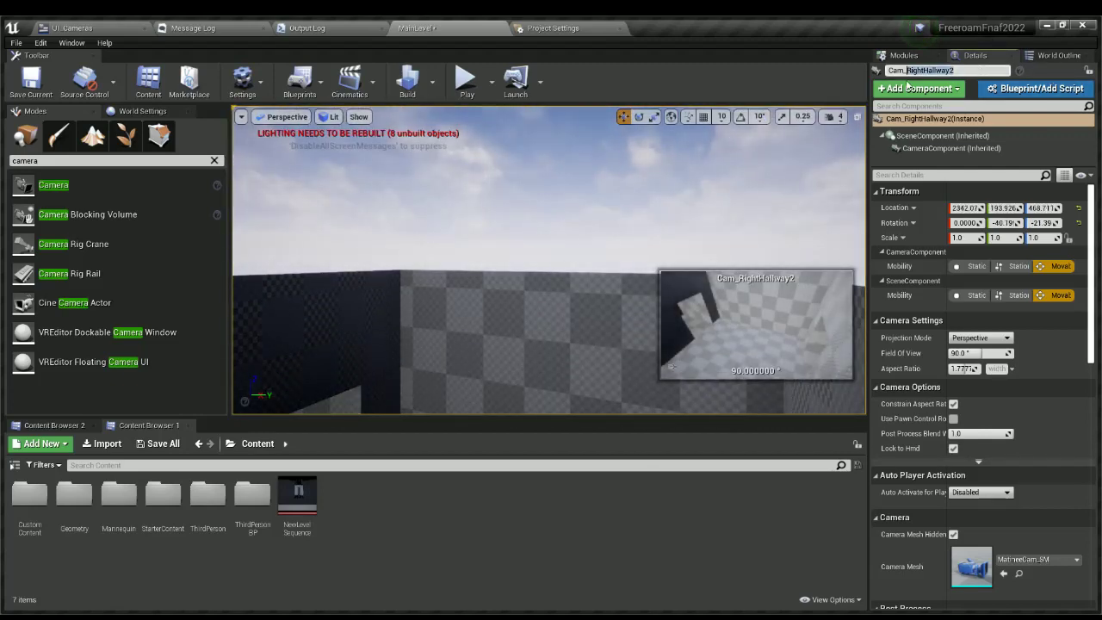
Name the far room's camera Cam_Room, lower it to about Z 430, and save everything.
type("Cam_Room")
key("Return")
right_click_drag(602, 250, 596, 202)
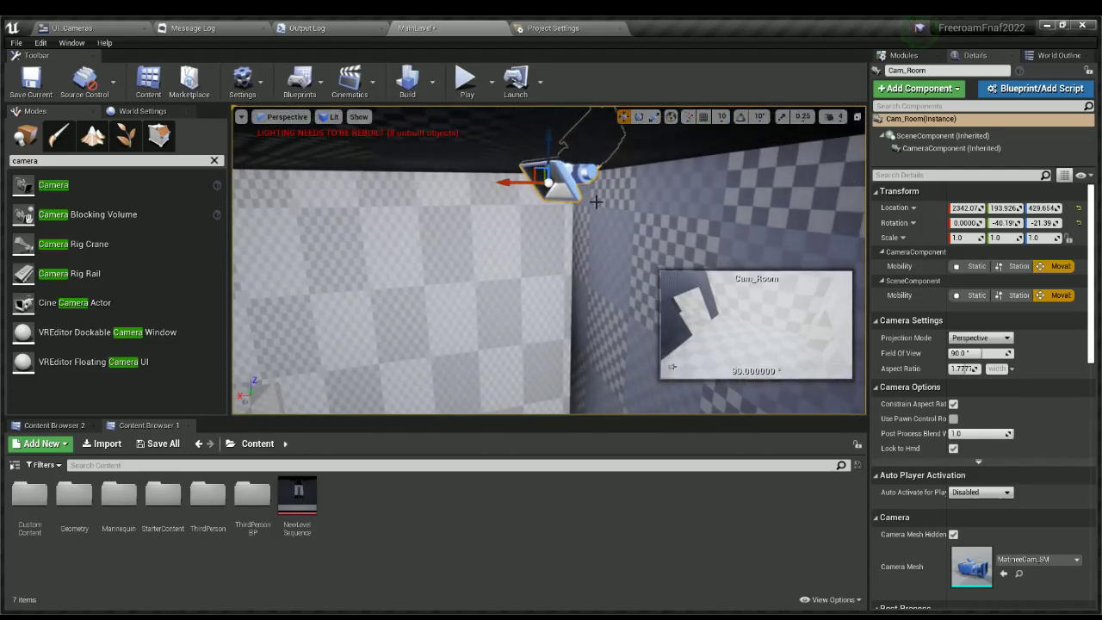
left_click(157, 443)
right_click_drag(415, 381, 745, 378)
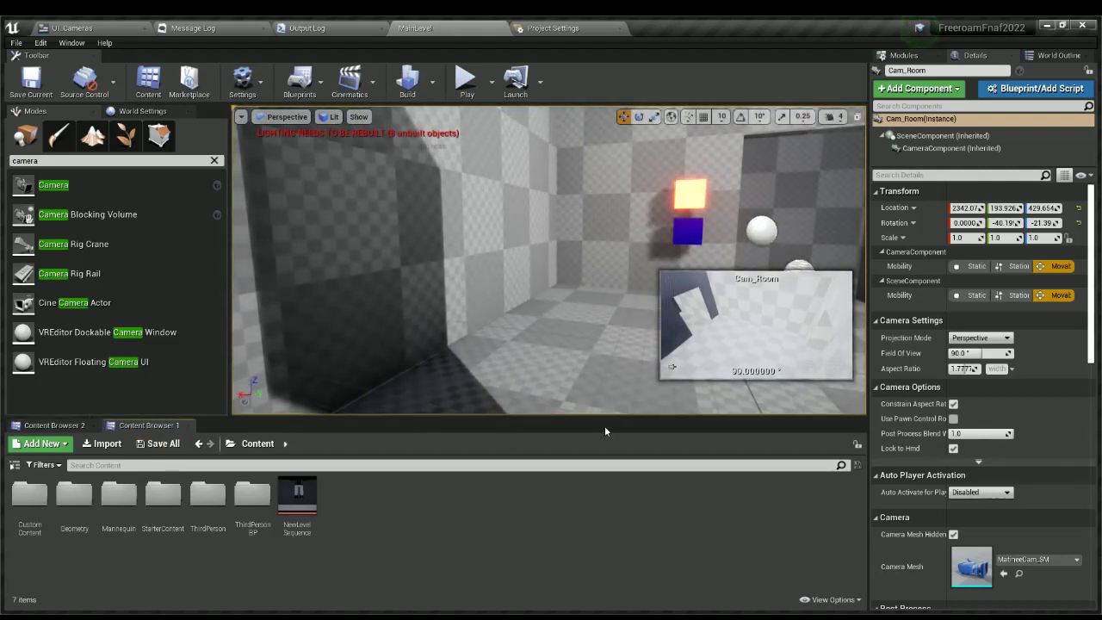
Try to add a folder named UI inside the CustomContent folder, and delete the extra folder.
double_click(31, 513)
right_click(262, 527)
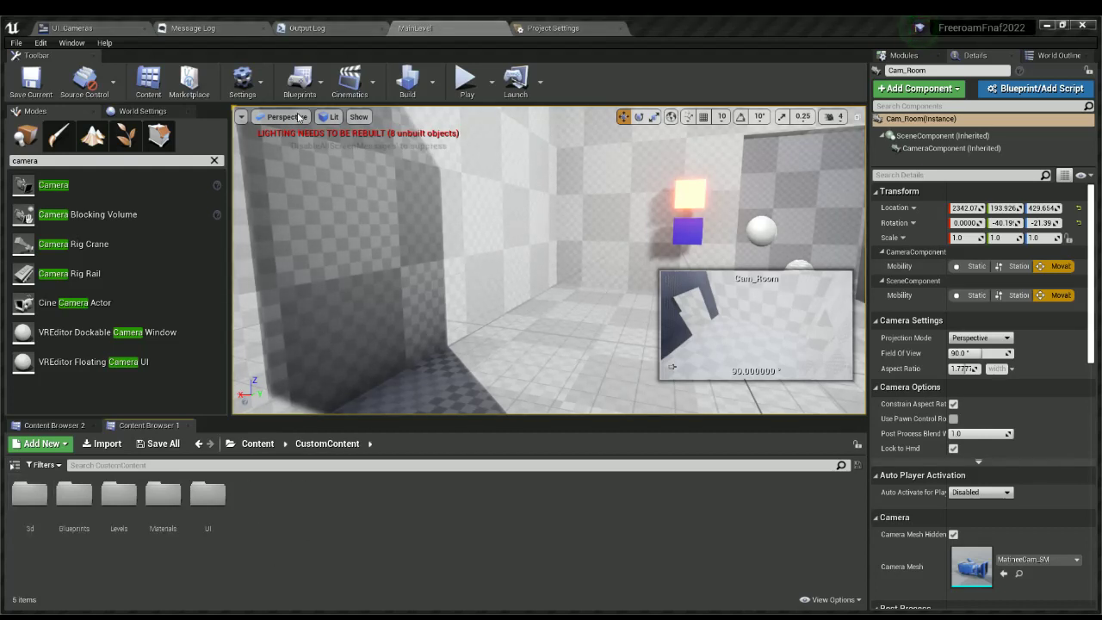
left_click(300, 117)
type("UI")
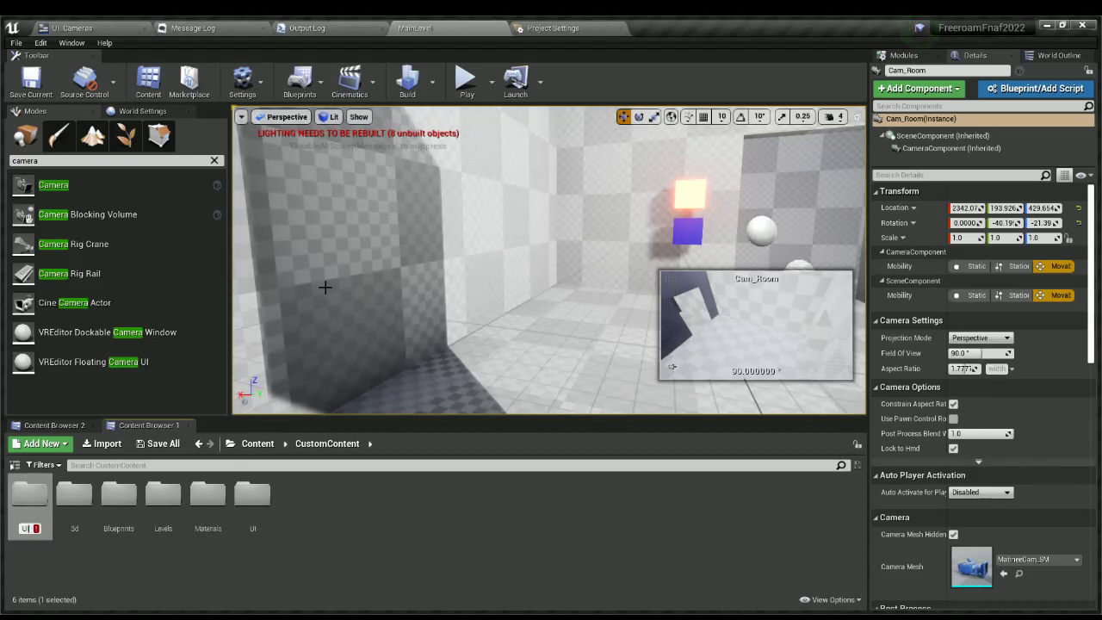
left_click(344, 513)
right_click(299, 573)
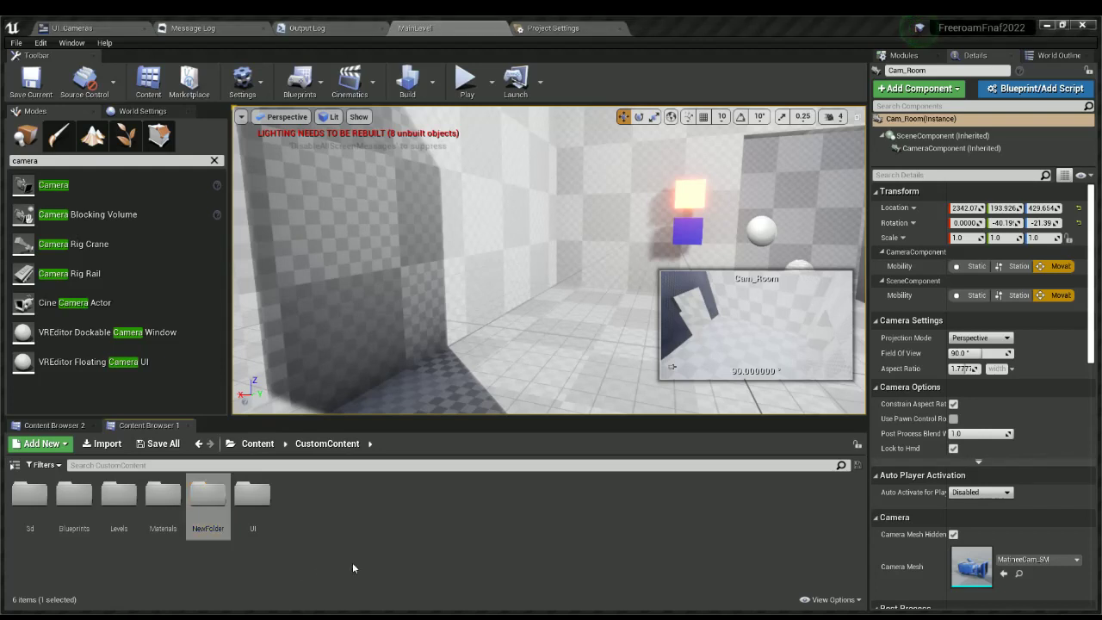
key("Delete")
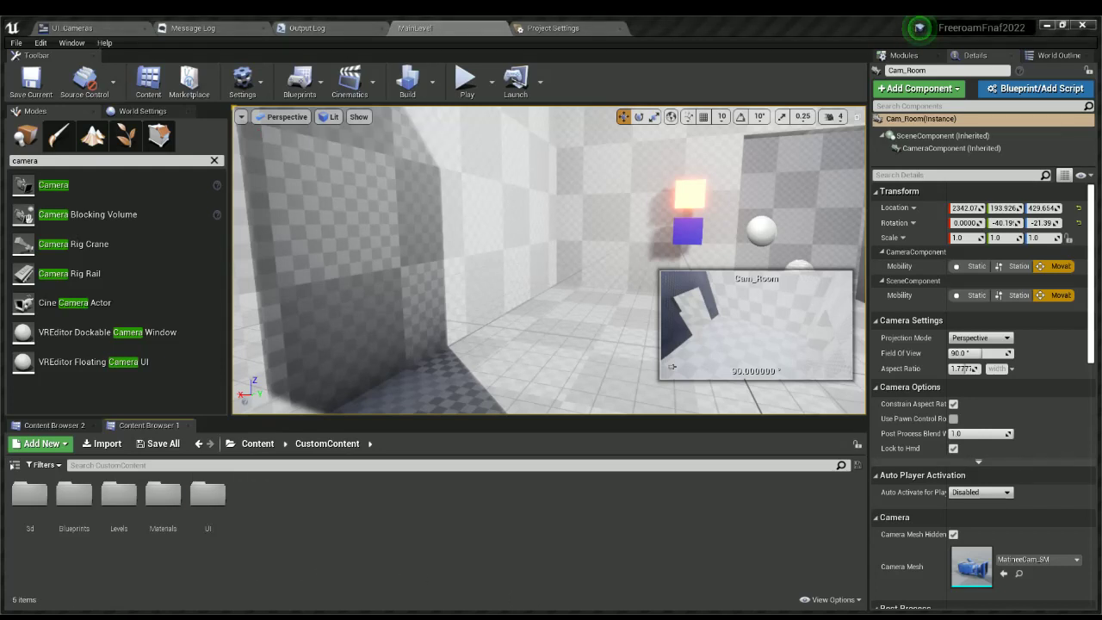
right_click_drag(390, 264, 402, 270)
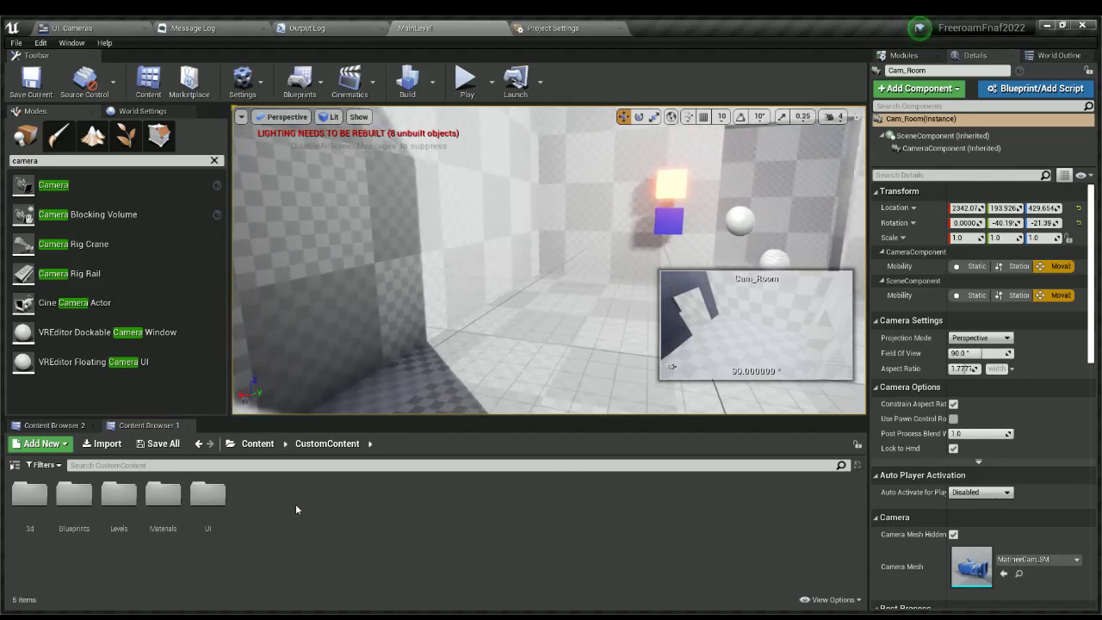
Create a Widget Blueprint in the UI folder and try to name it UI_Cameras.
double_click(202, 499)
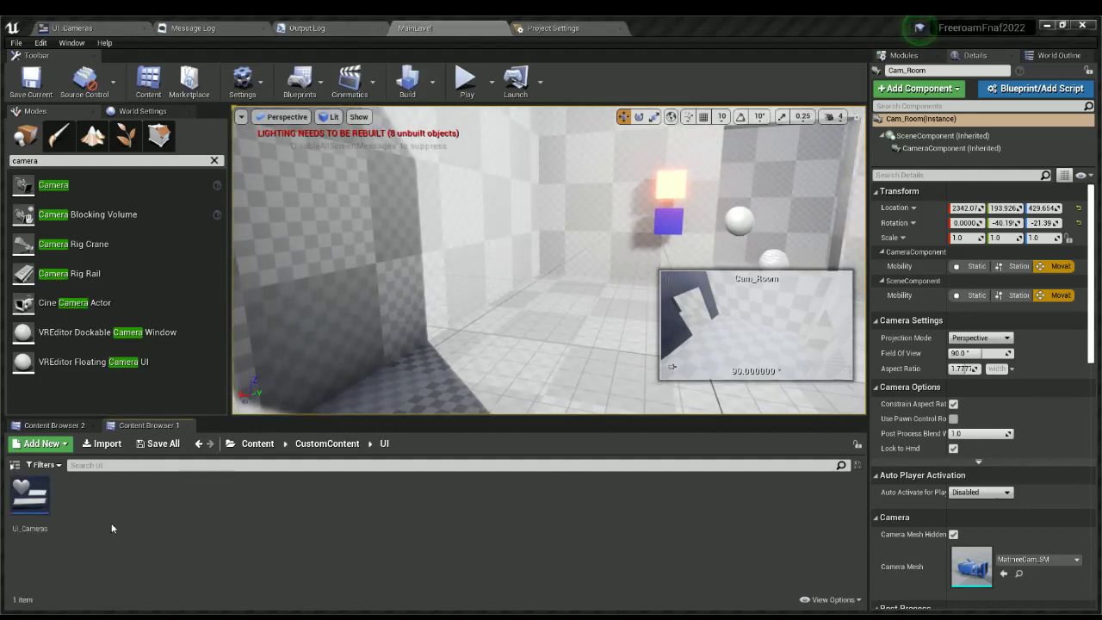
left_click(321, 589)
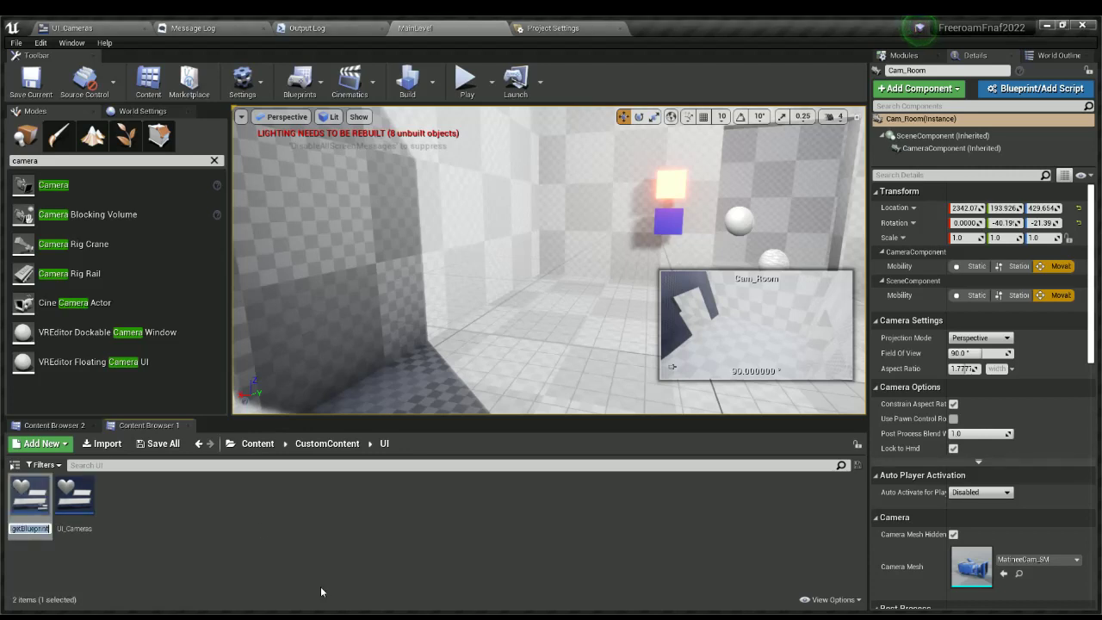
type("UI")
type("_Cameras")
key("Escape")
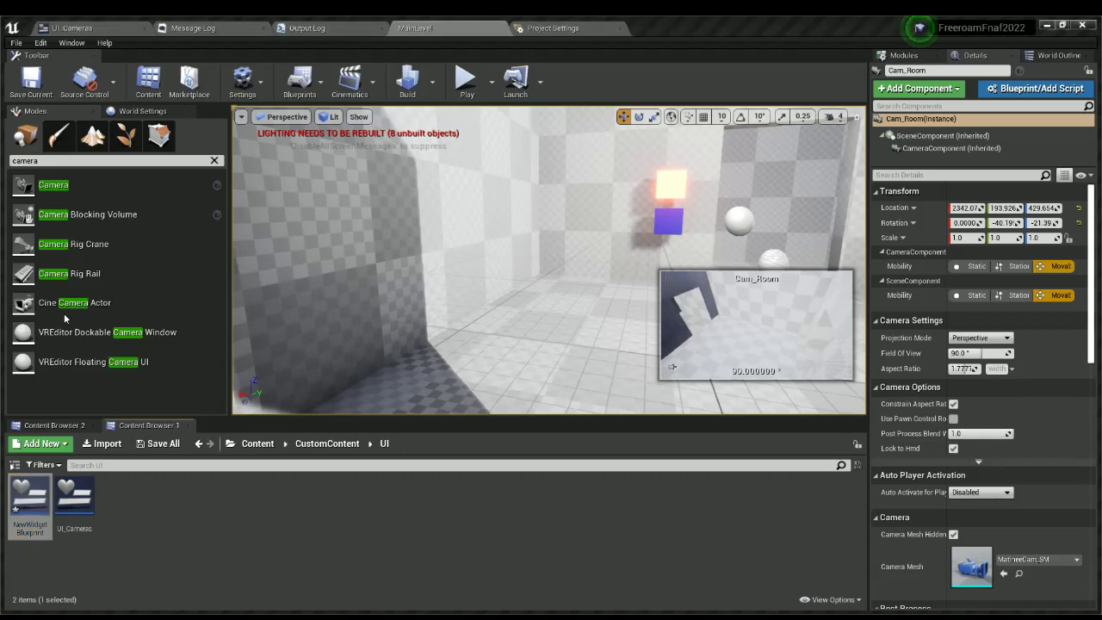
Open the UI_Cameras widget and add a Canvas Panel at about X 1314, Y 543 with Size To Content enabled.
double_click(28, 513)
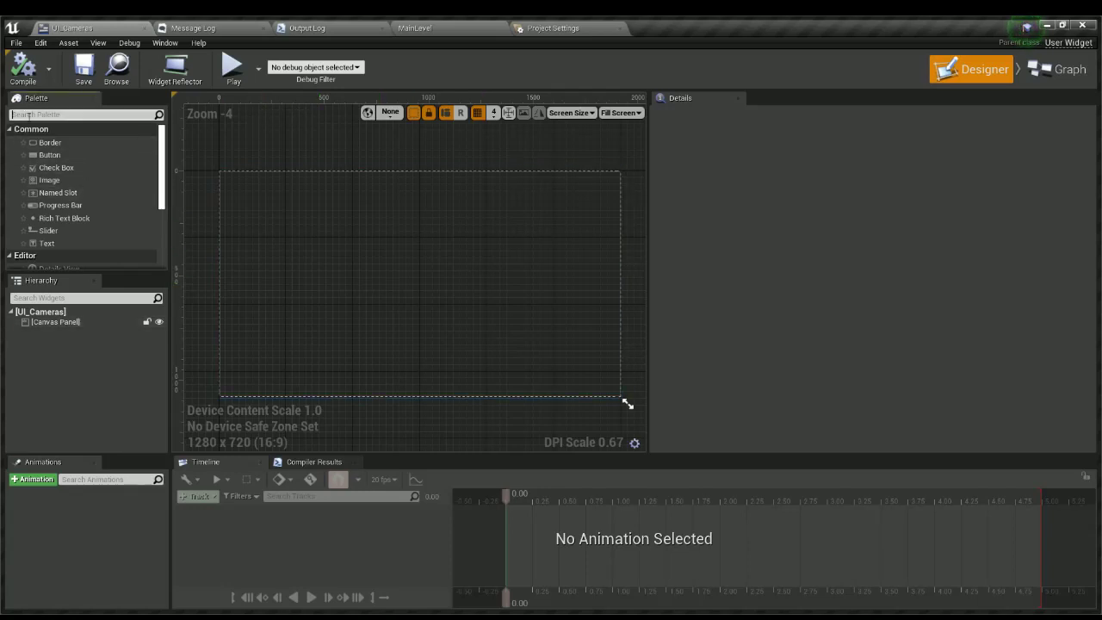
type("panel")
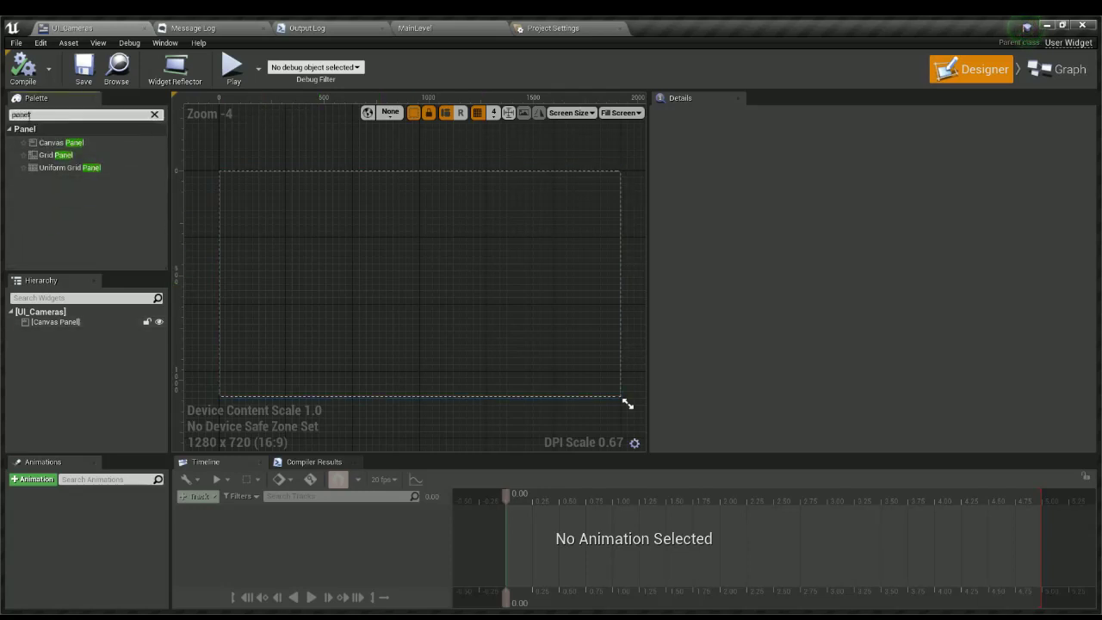
left_click_drag(54, 148, 489, 280)
left_click(809, 260)
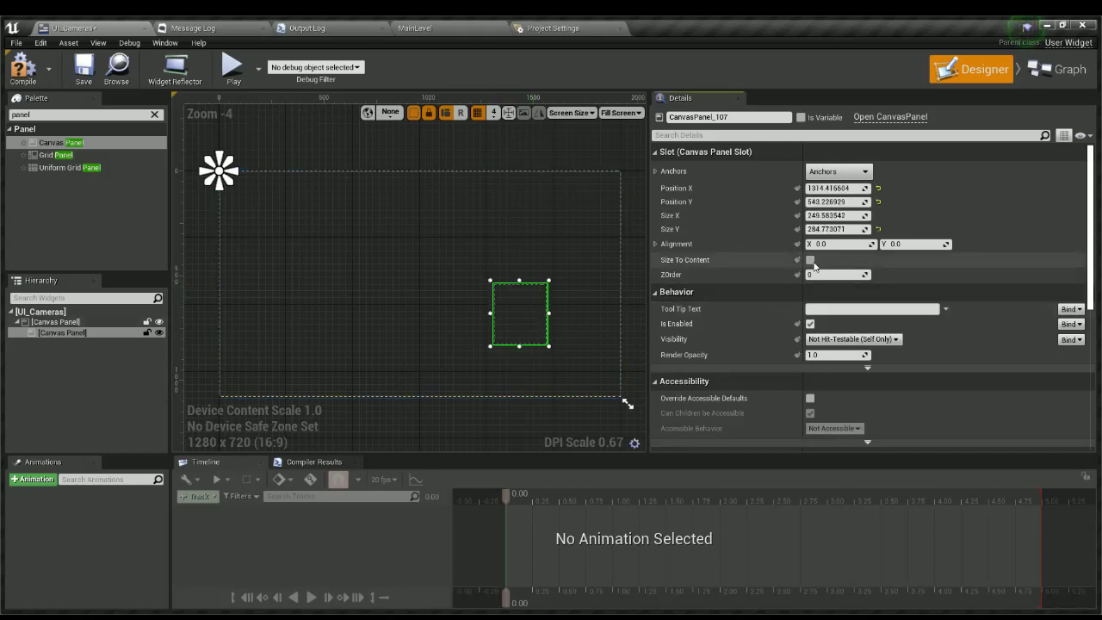
scroll(513, 291, "up", 3)
scroll(475, 293, "down", 3)
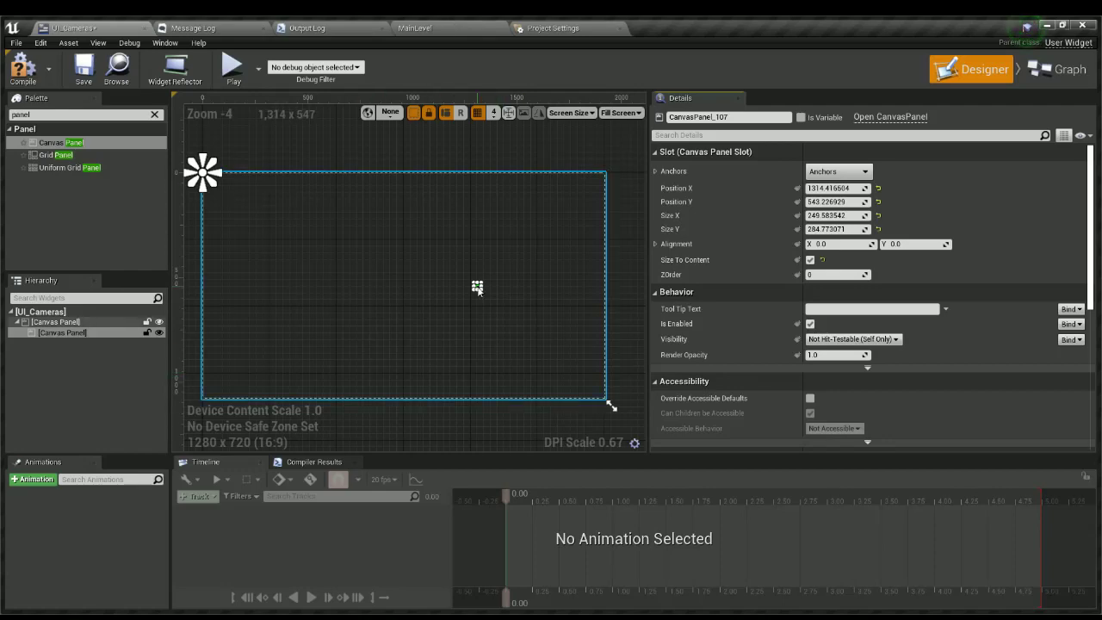
scroll(477, 288, "up", 3)
scroll(474, 284, "down", 3)
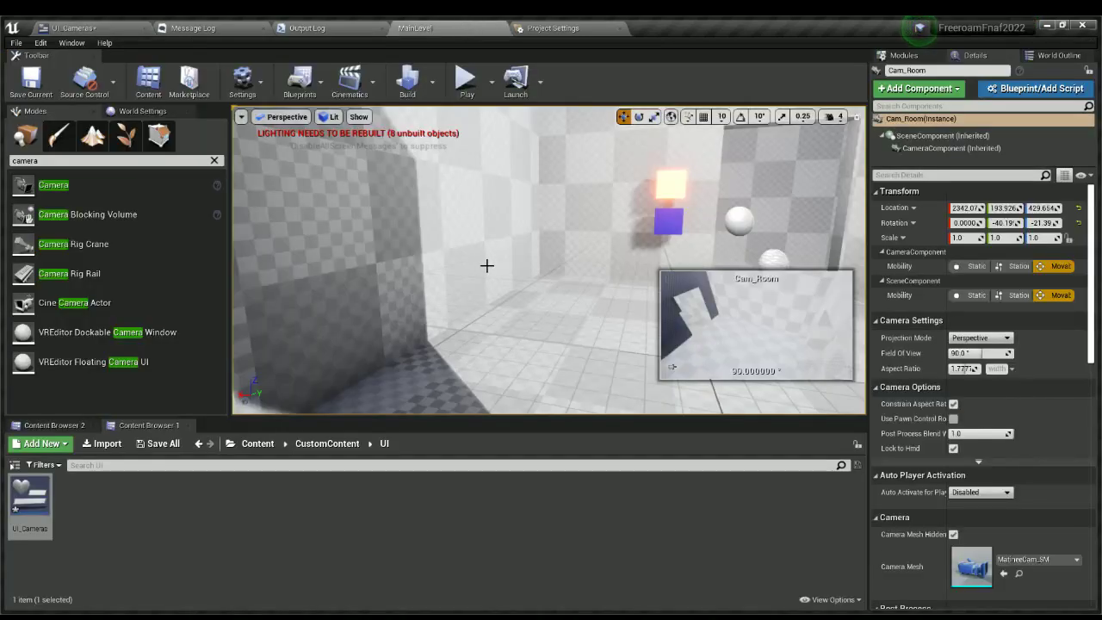
Switch to MainLevel, maximize the Top wireframe viewport and frame the whole level layout with nothing selected.
scroll(509, 257, "up", 4)
scroll(514, 269, "down", 4)
right_click_drag(514, 271, 539, 128)
scroll(467, 180, "down", 10)
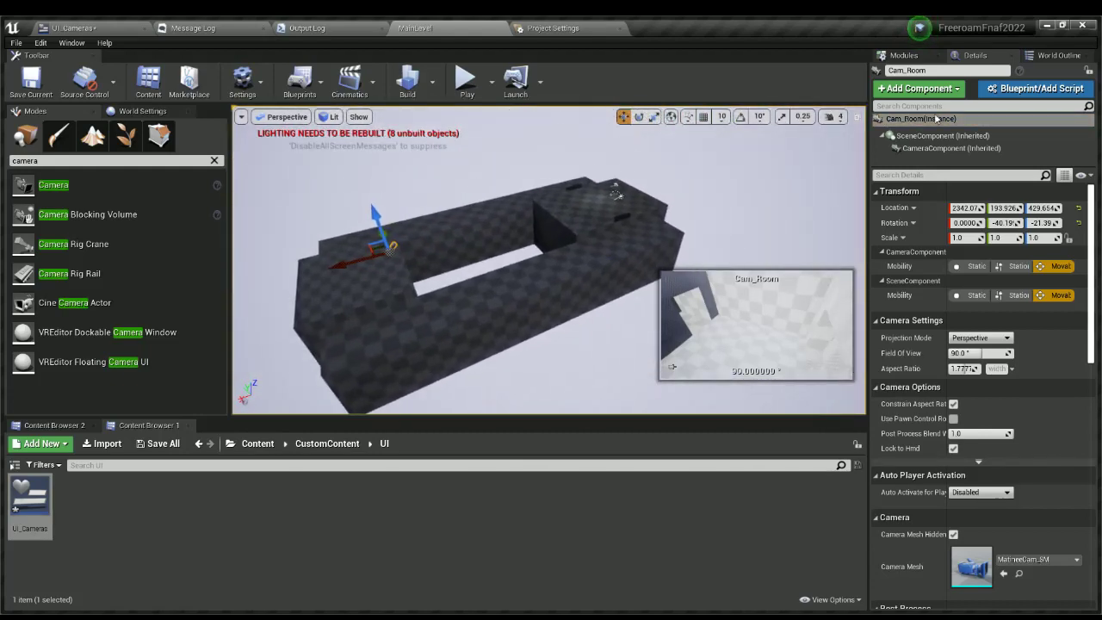
left_click(857, 121)
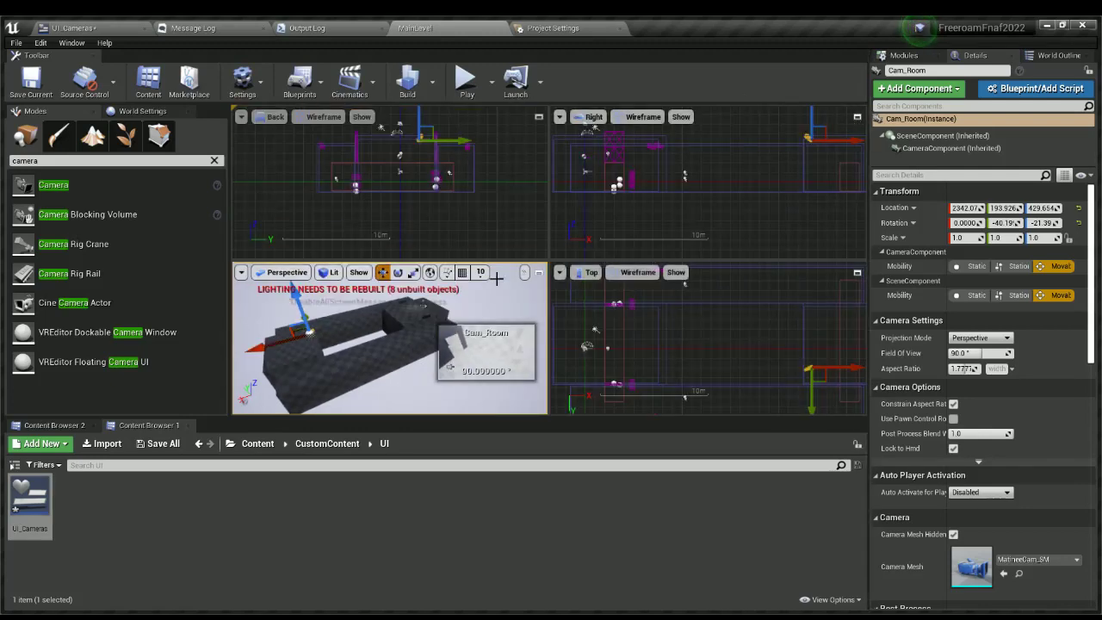
left_click(855, 272)
right_click_drag(510, 224, 471, 231)
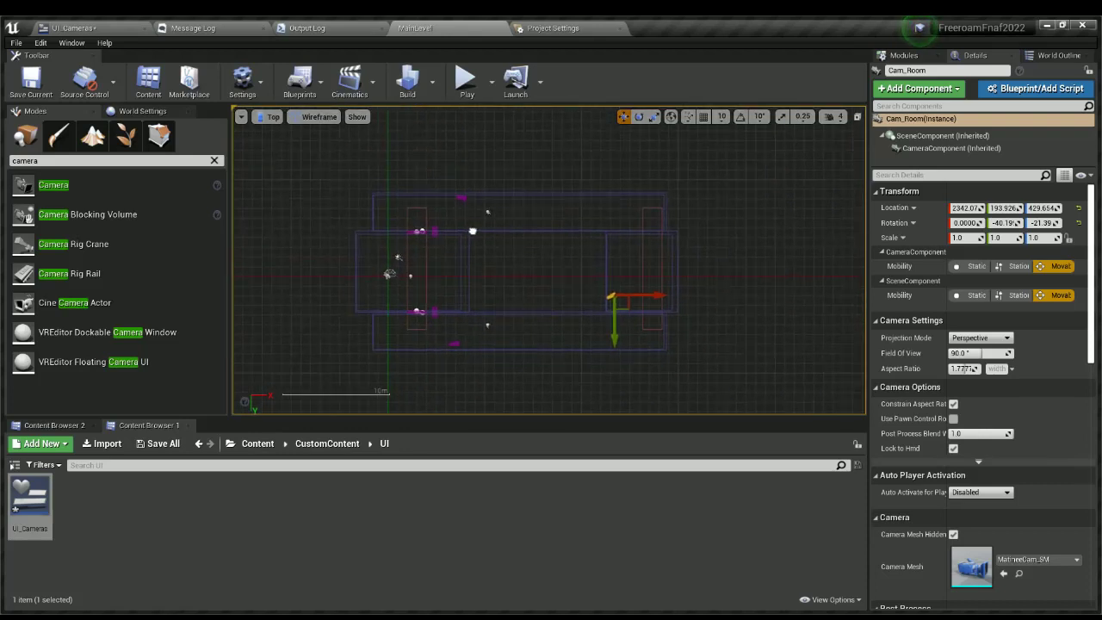
left_click(810, 348)
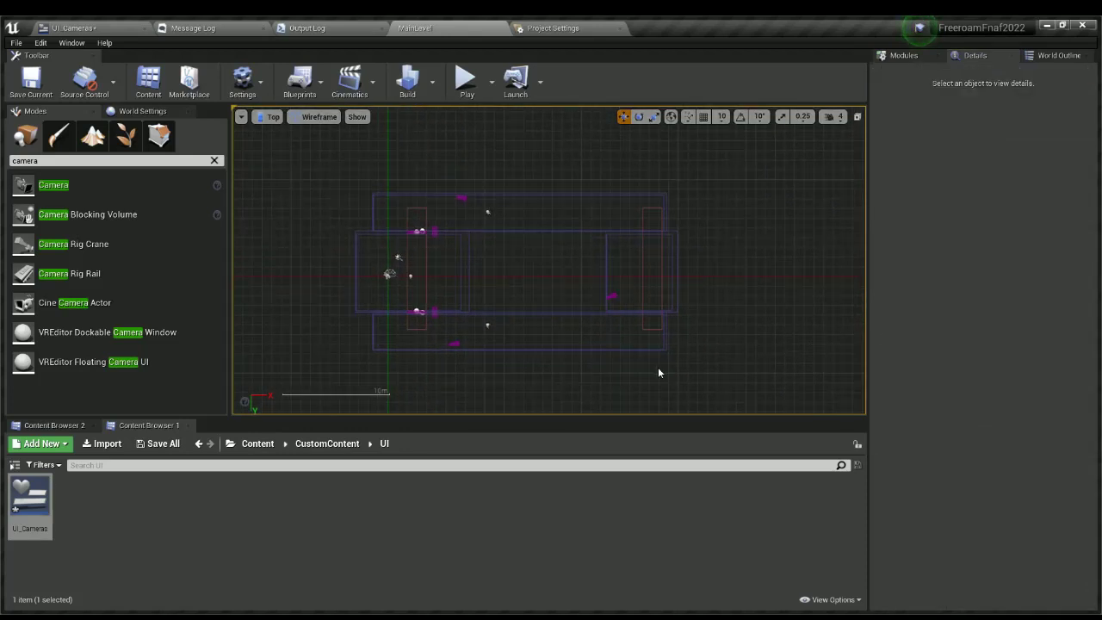
left_click_drag(325, 172, 667, 359)
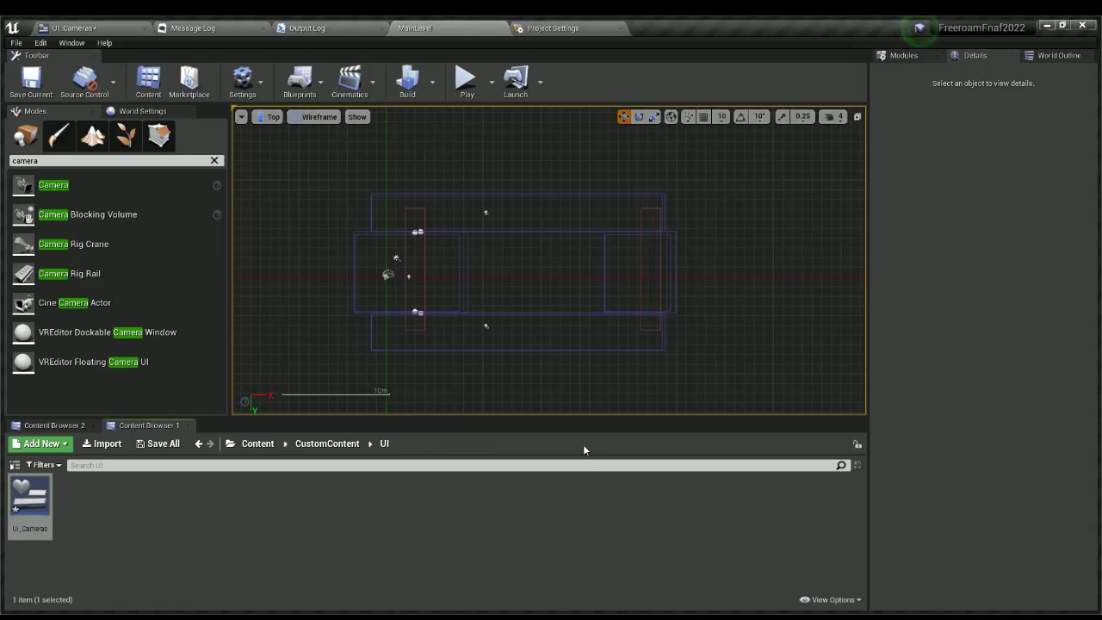
scroll(457, 280, "up", 1)
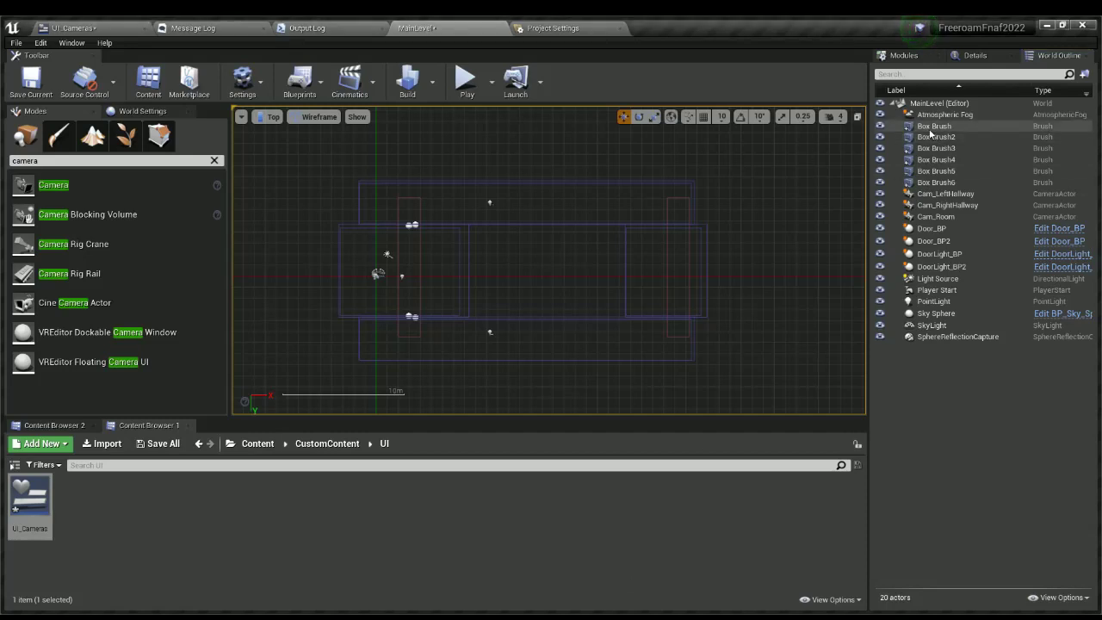
Hide DoorLight_BP, DoorLight_BP2, Light Source, SkyLight, Atmospheric Fog and SphereReflectionCapture in the level.
left_click(939, 253)
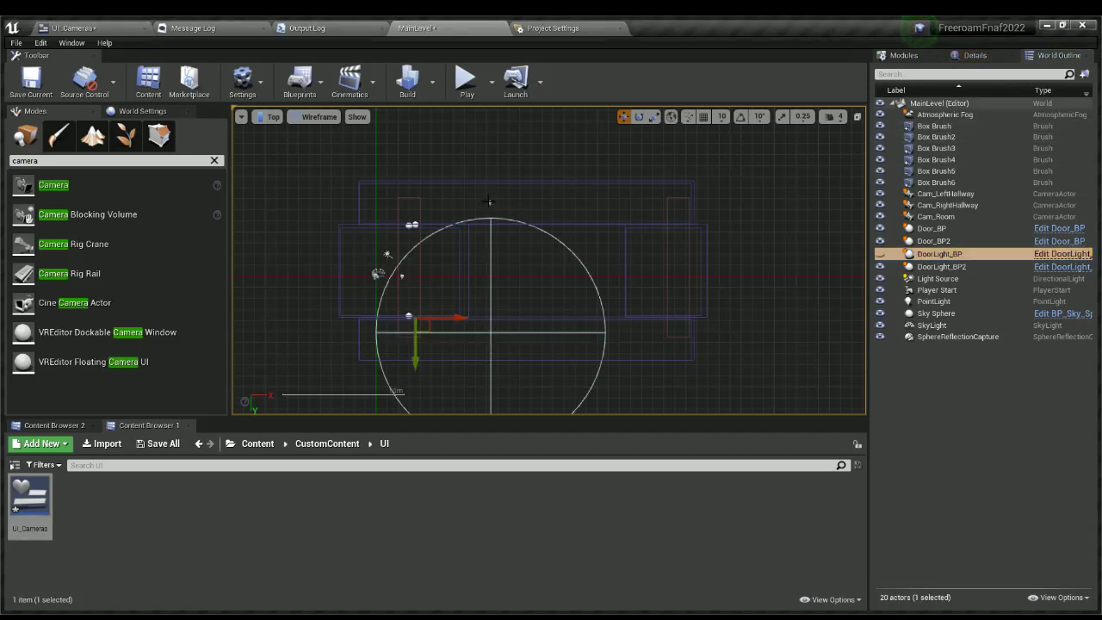
left_click(488, 201)
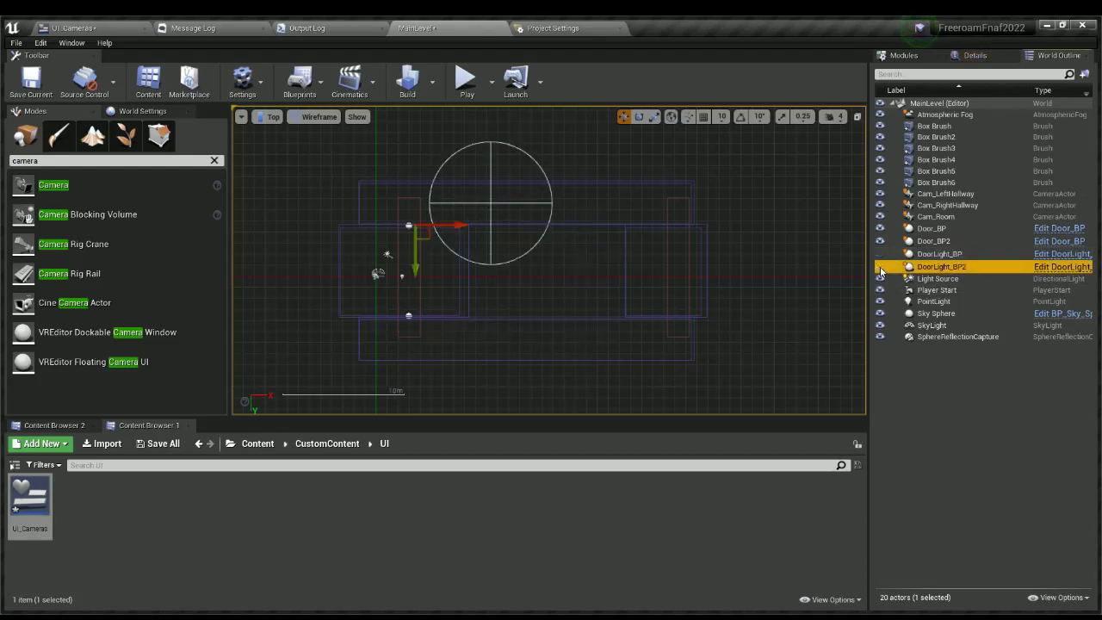
left_click(889, 278)
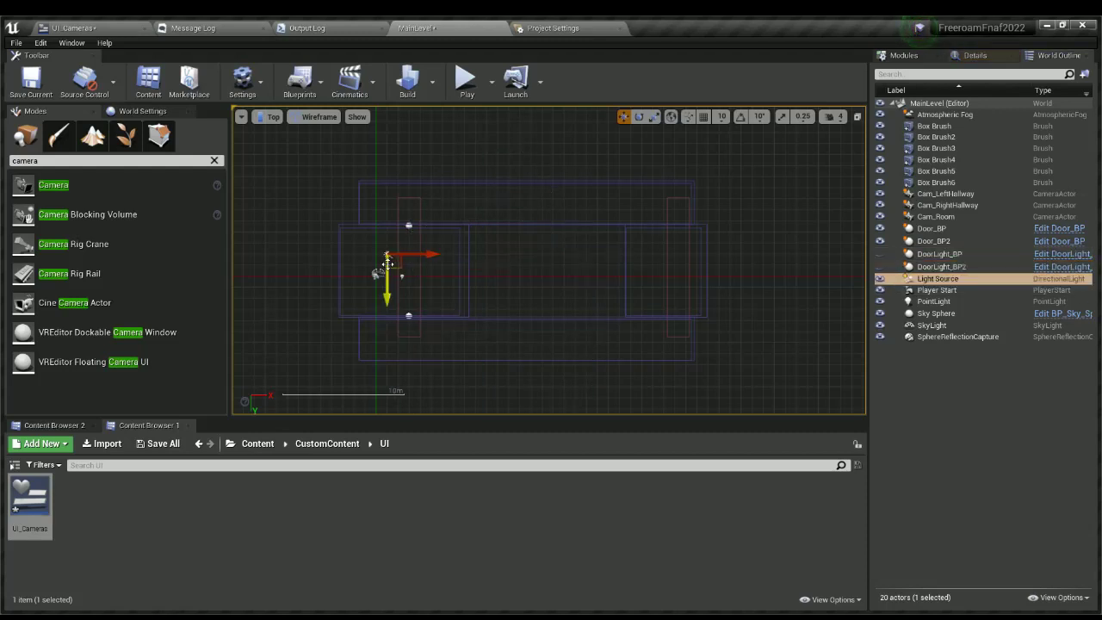
left_click(375, 273)
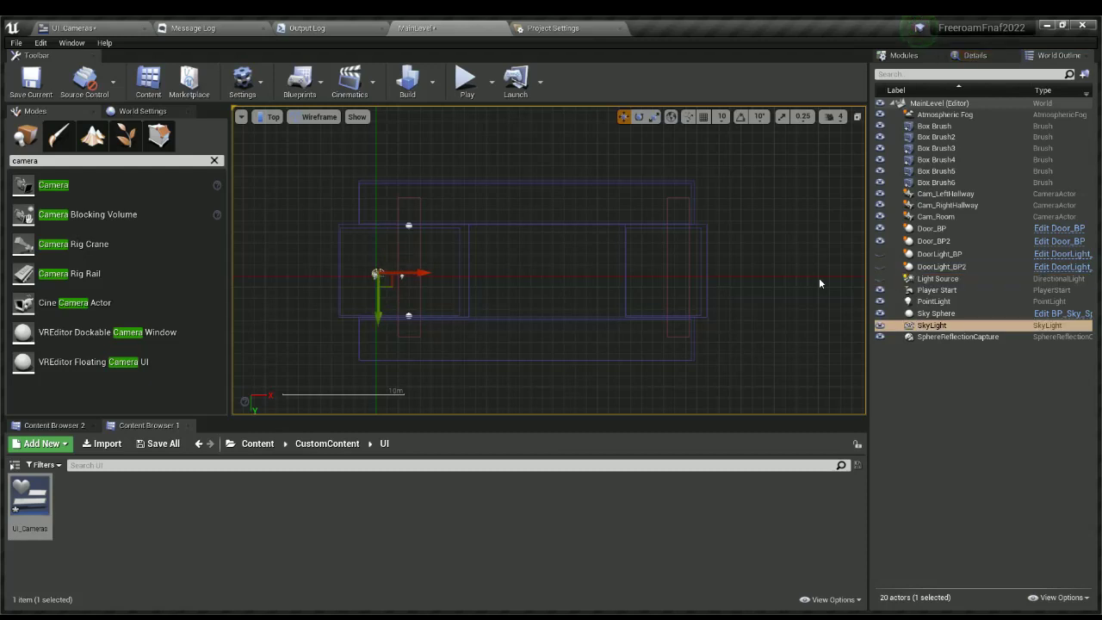
left_click(374, 274)
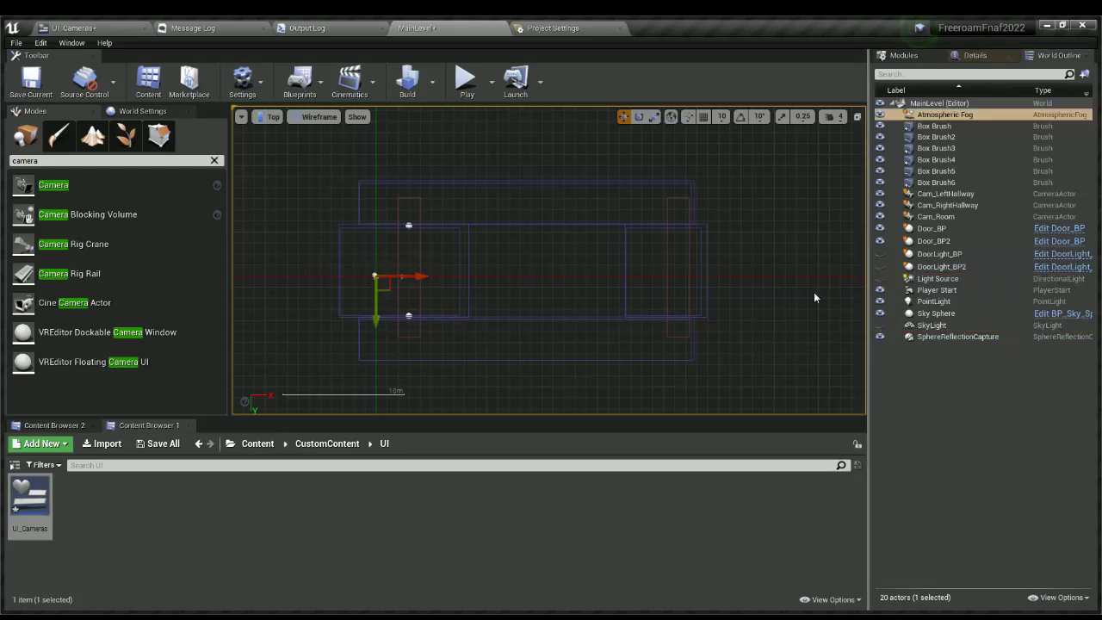
left_click(880, 114)
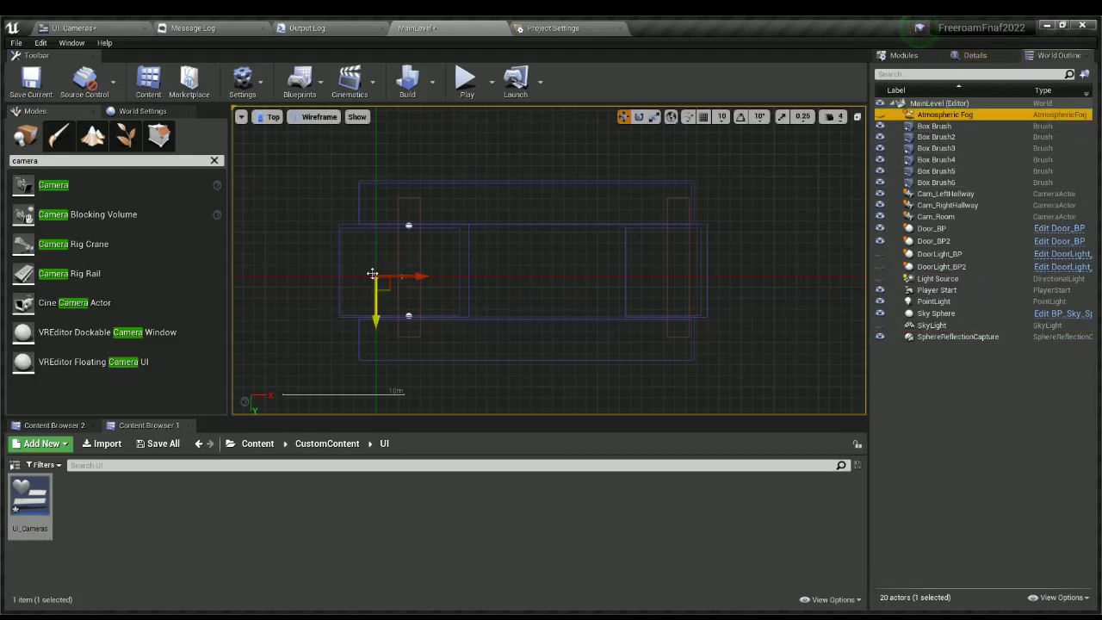
left_click(375, 274)
left_click(880, 337)
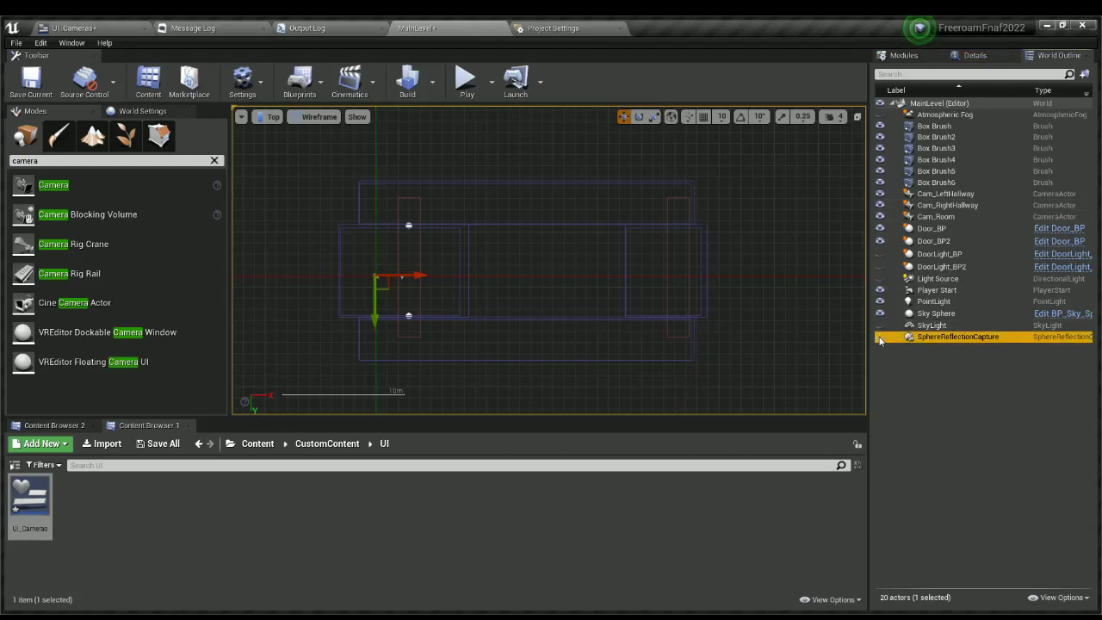
Hide Box Brush2, PointLight, Player Start and Box Brush5, and clear the selection.
left_click(398, 288)
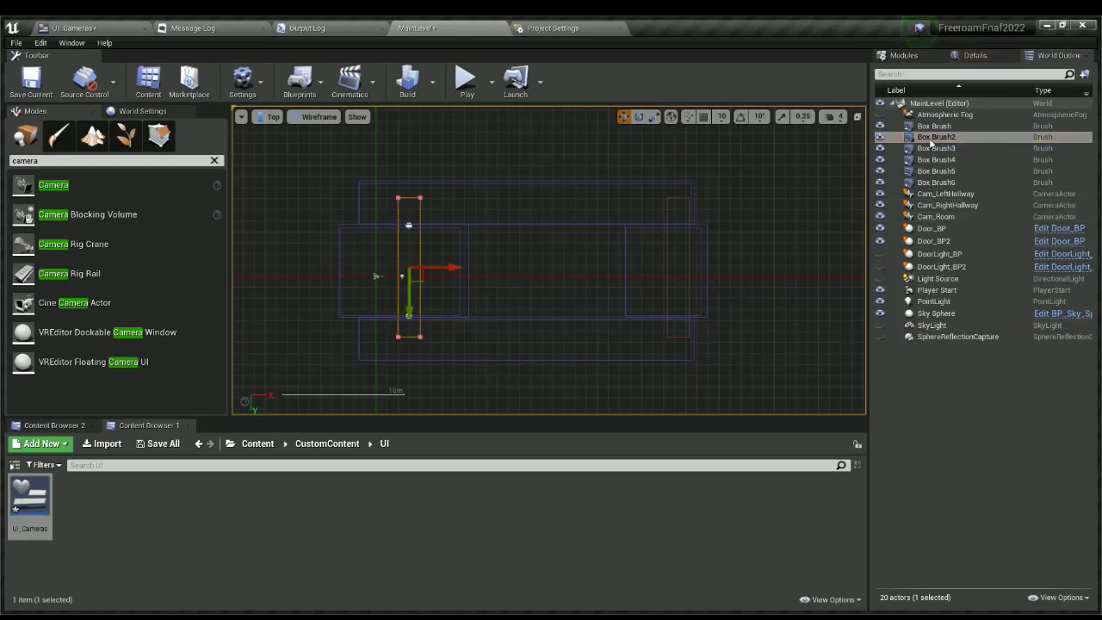
left_click(879, 137)
left_click(408, 226)
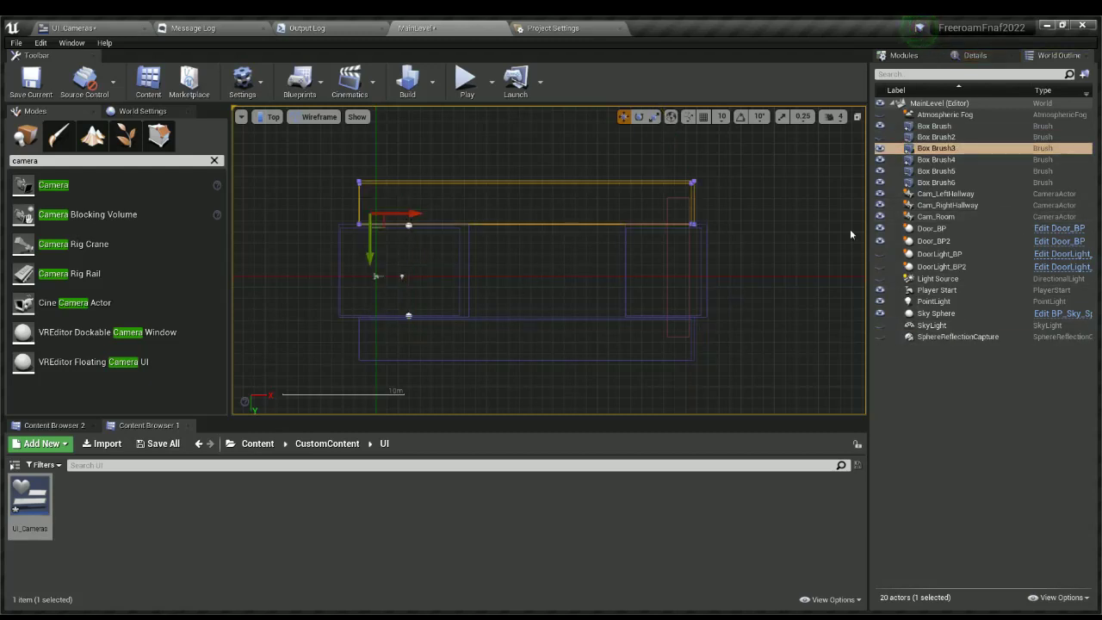
left_click(408, 316)
left_click(401, 277)
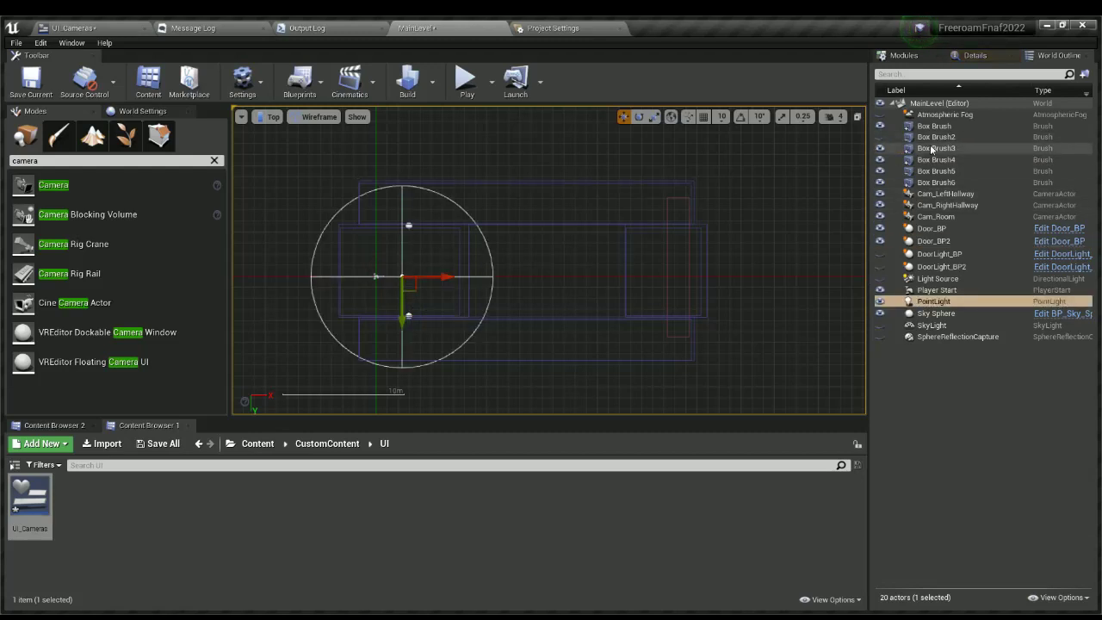
left_click(880, 302)
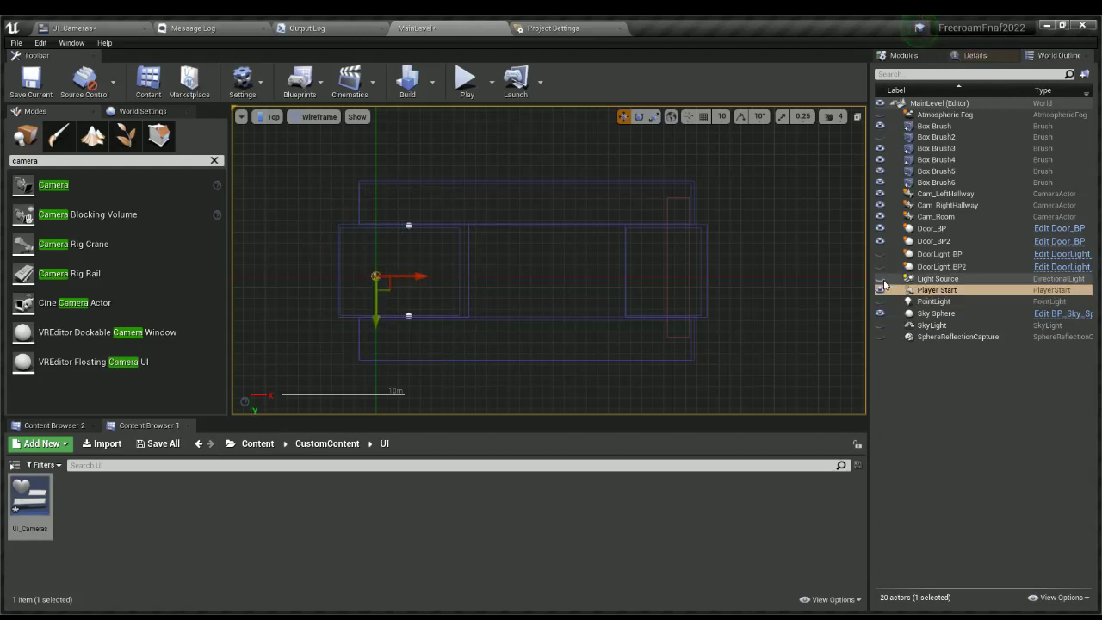
left_click(749, 377)
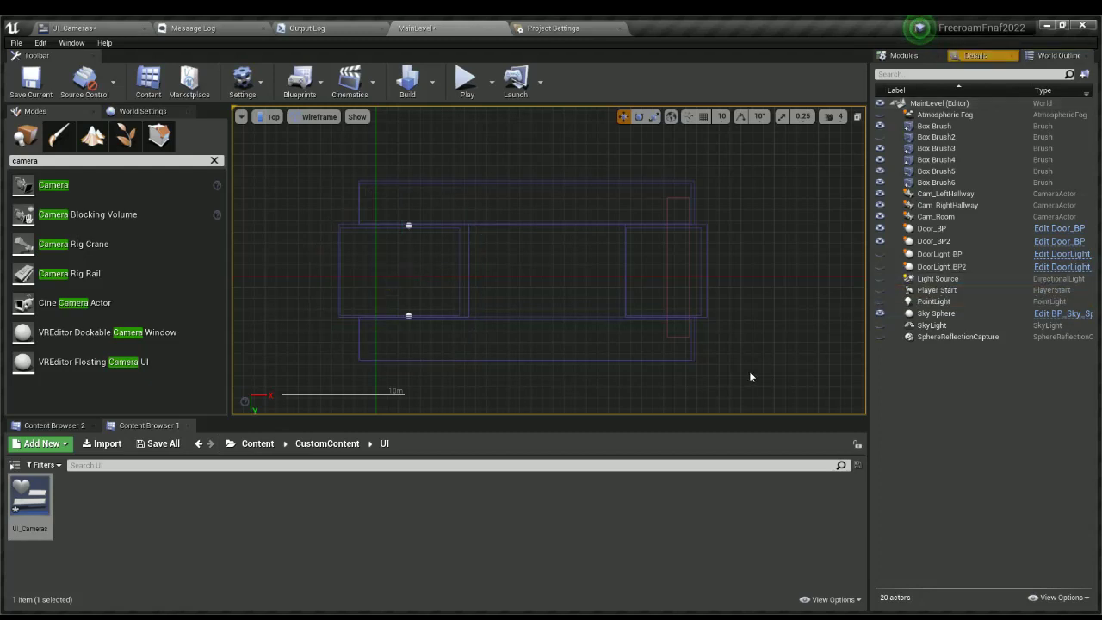
left_click(689, 320)
left_click(740, 316)
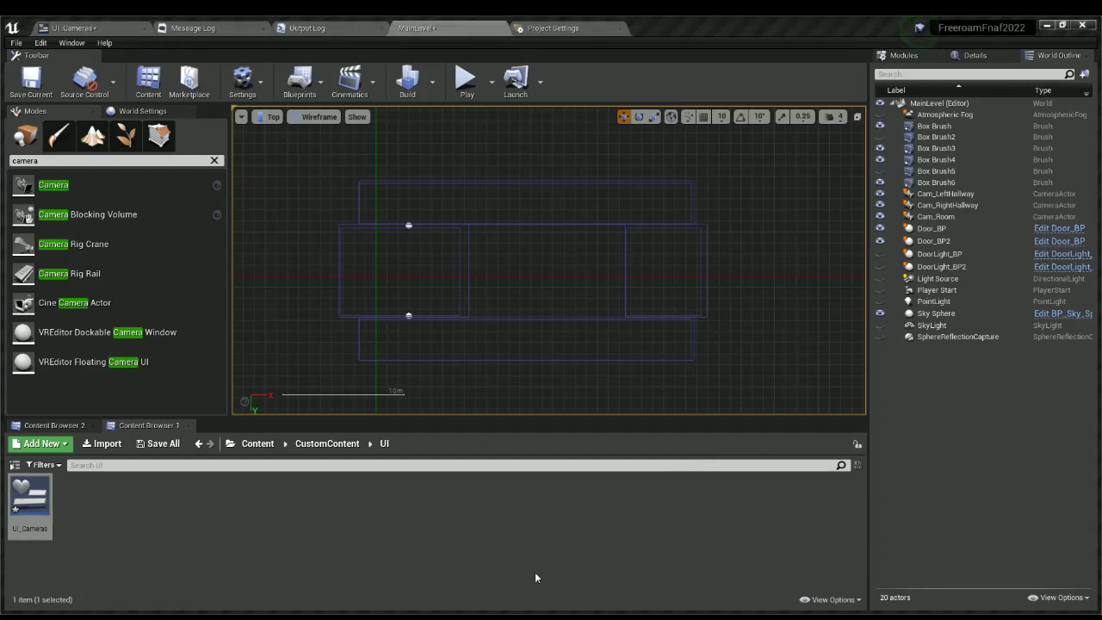
Import the tutorial_map image into the CustomContent folder, inspect the texture, and return to MainLevel.
key("alt+Left")
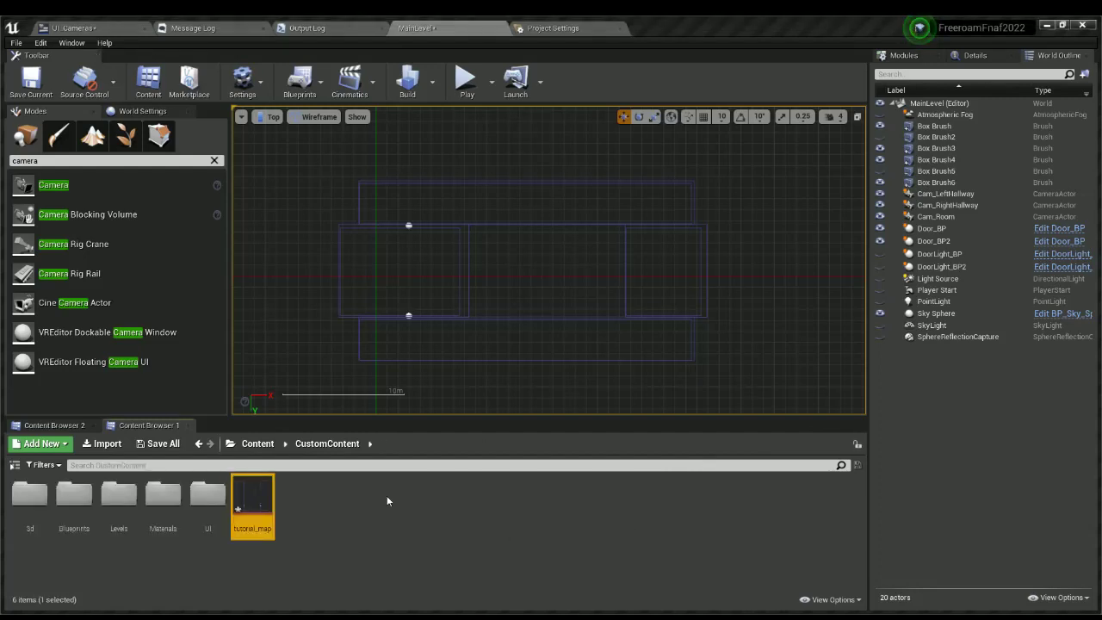
double_click(252, 508)
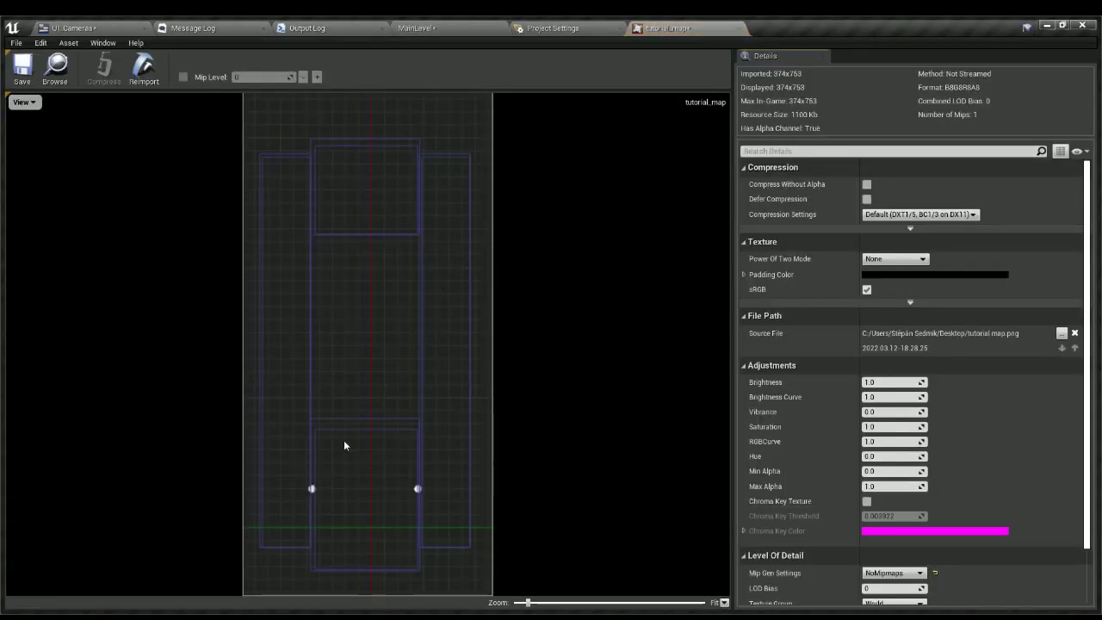
left_click(469, 29)
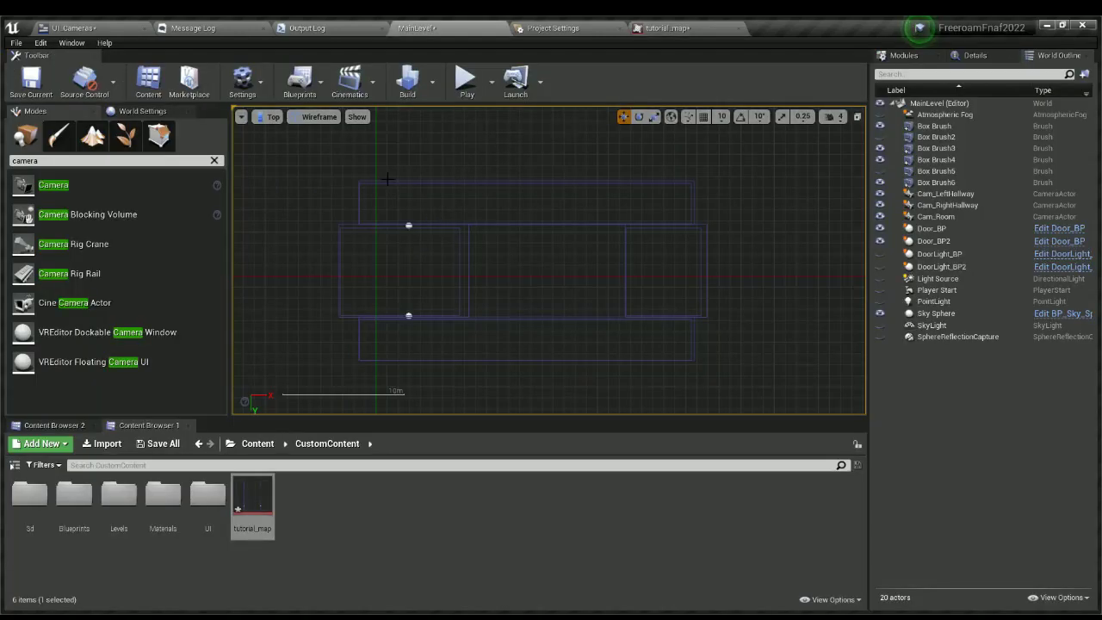
Unhide DoorLight_BP, DoorLight_BP2, Light Source, Player Start, PointLight, SkyLight and SphereReflectionCapture in the level.
left_click(880, 255)
left_click(883, 267)
left_click(881, 279)
left_click(880, 291)
left_click(880, 302)
left_click(881, 326)
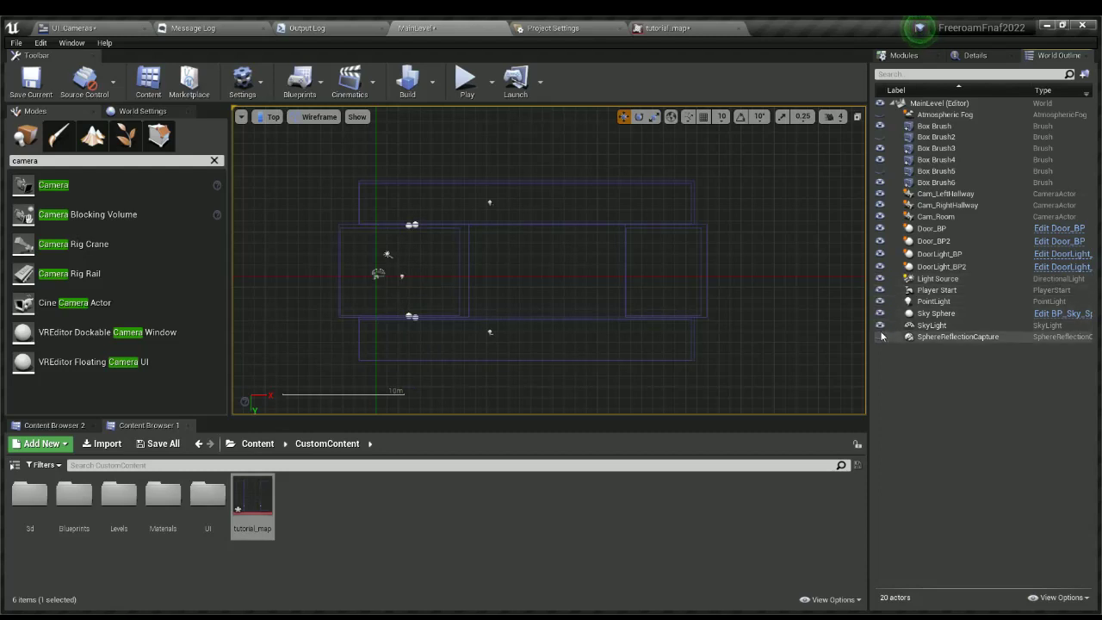
left_click(881, 336)
Unhide Box Brush5, Box Brush2 and Atmospheric Fog, leaving Box Brush visible.
left_click(881, 171)
left_click(883, 125)
left_click(880, 116)
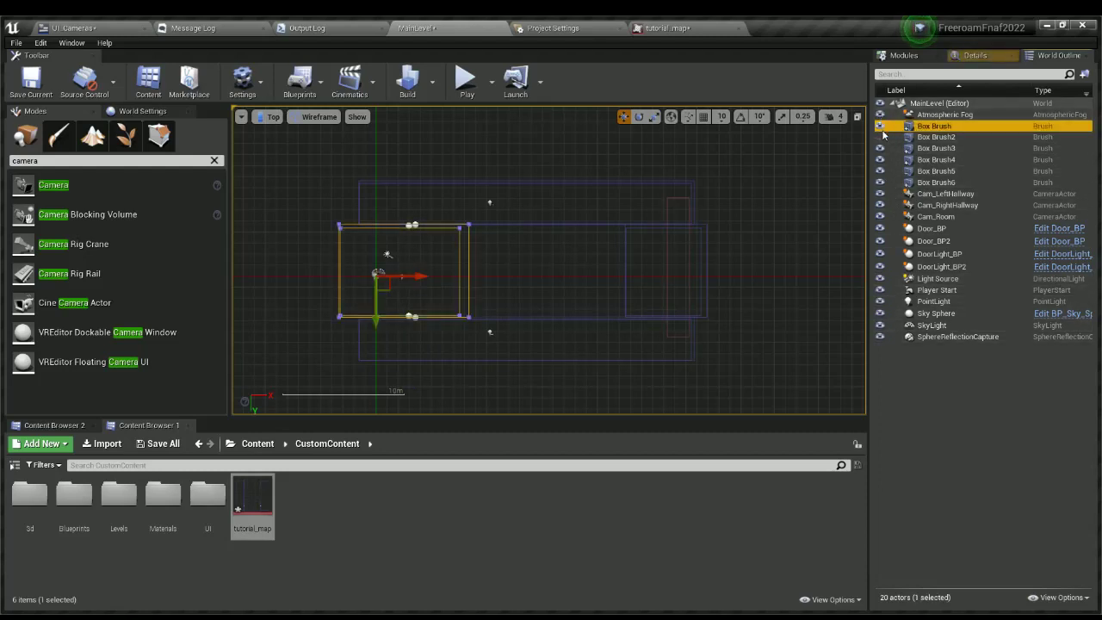
left_click(878, 127)
left_click(879, 126)
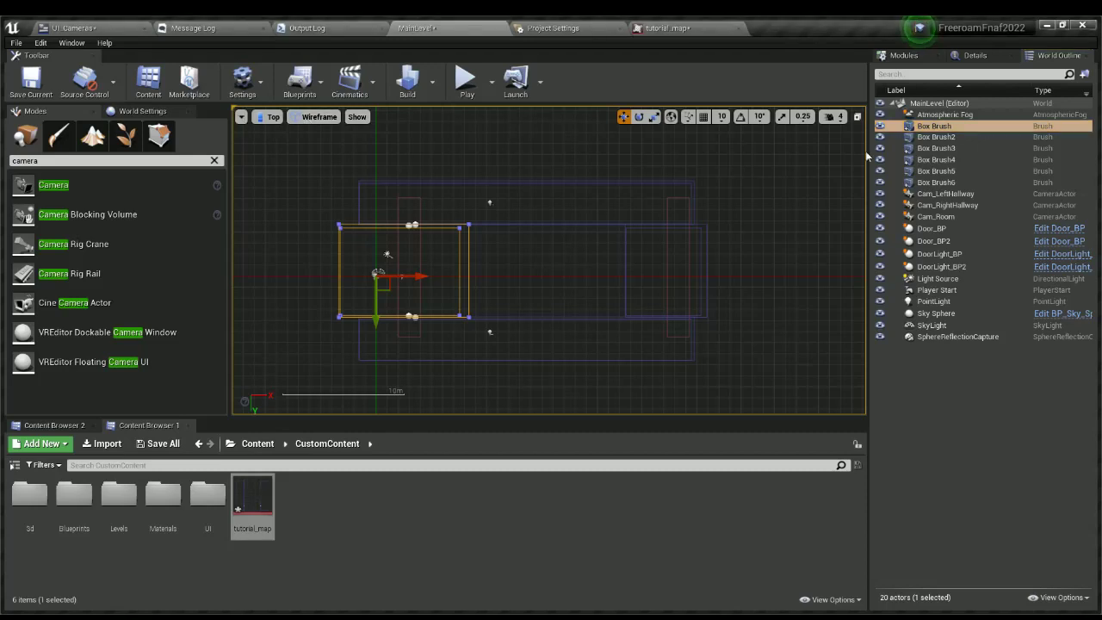
Return to the maximized Perspective viewport with the whole level in view and save all assets.
left_click(857, 120)
left_click(539, 269)
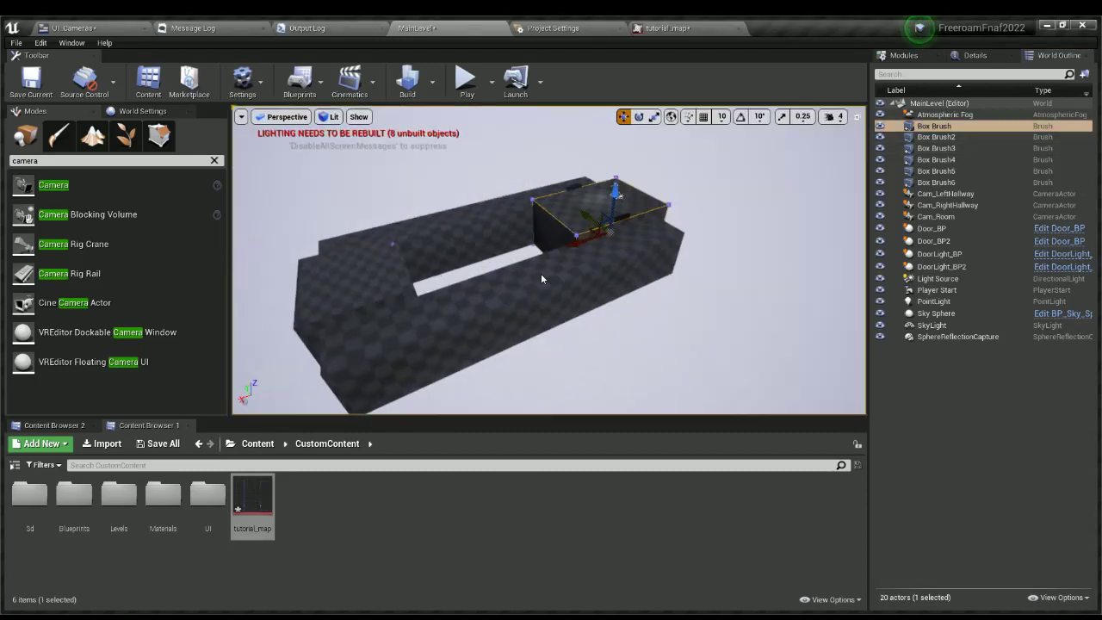
right_click_drag(335, 180, 338, 198)
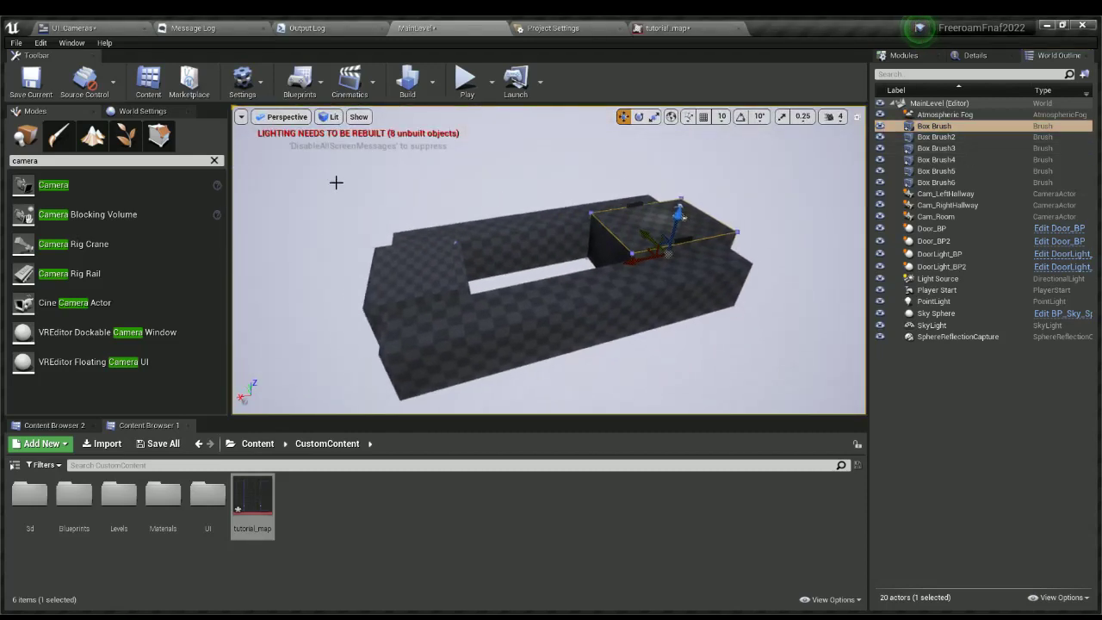
left_click(152, 445)
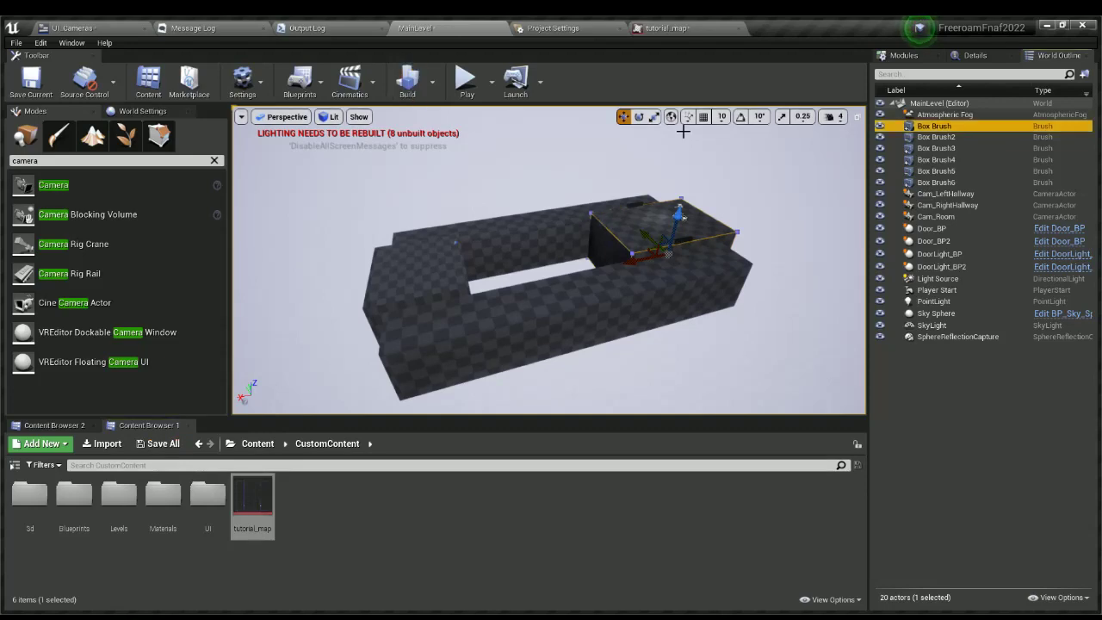
In UI_Cameras, add an Image widget inside the nested Canvas Panel and select it.
left_click(76, 27)
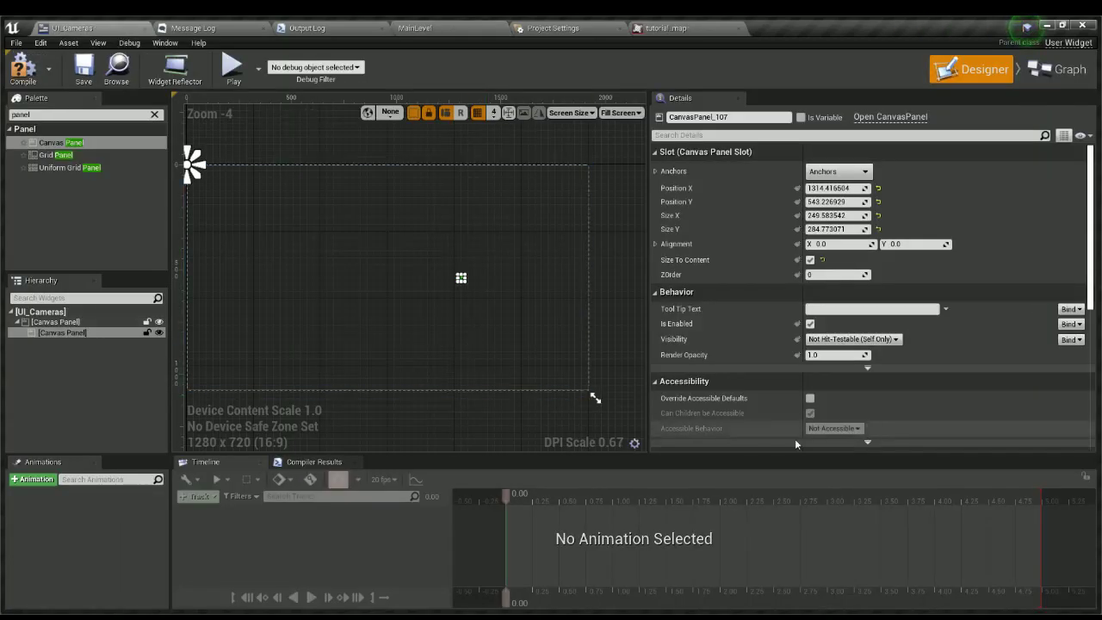
left_click_drag(37, 115, 7, 115)
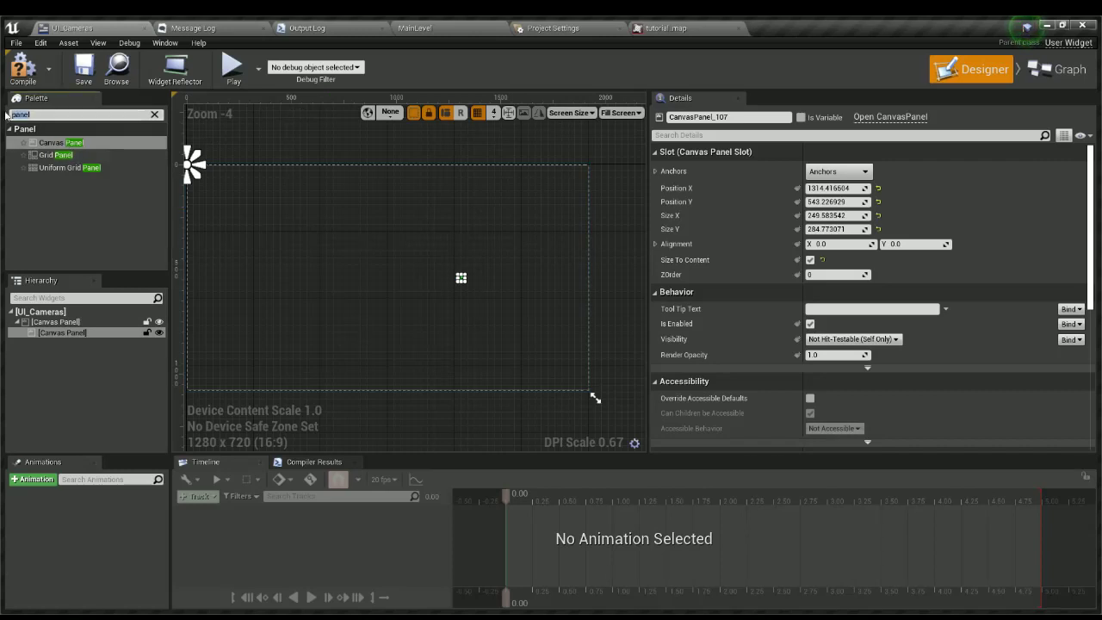
type("image")
left_click(50, 142)
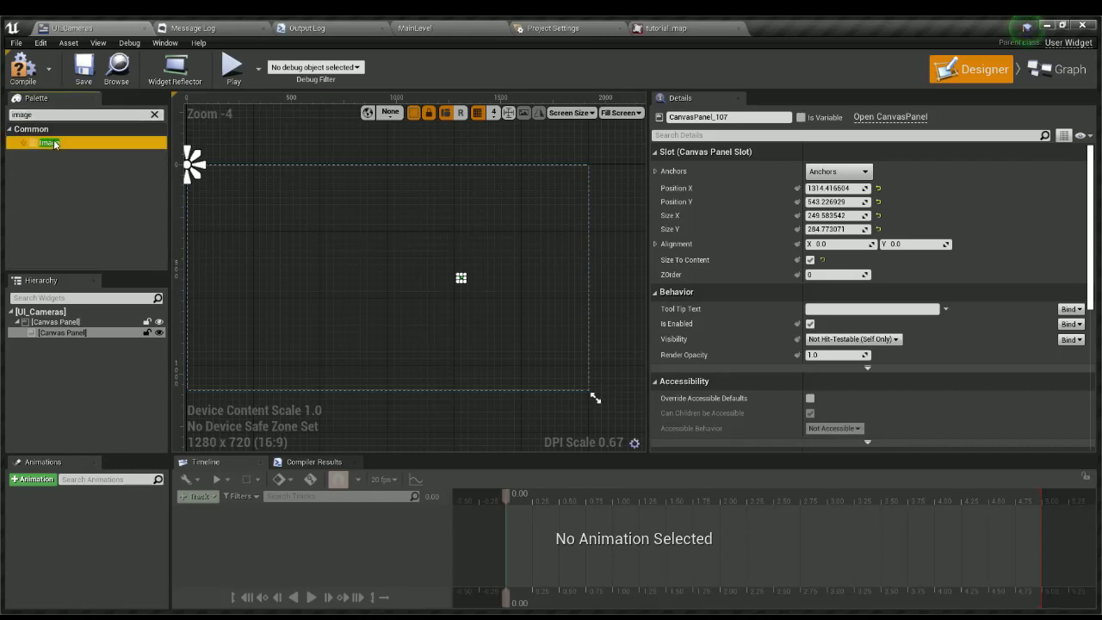
left_click_drag(64, 332, 64, 331)
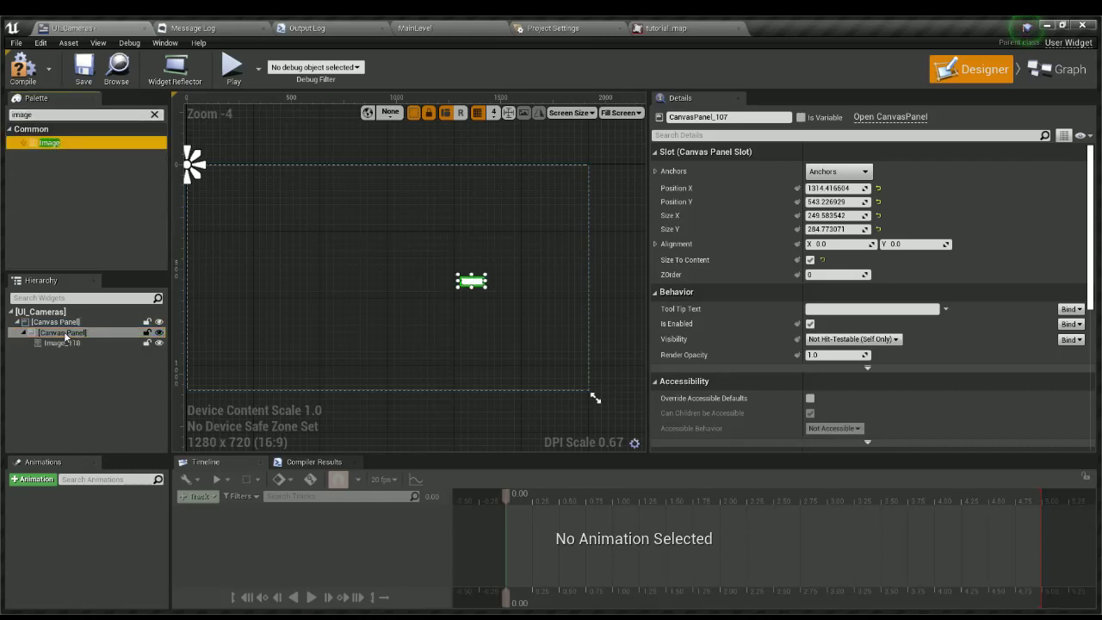
scroll(864, 298, "down", 2)
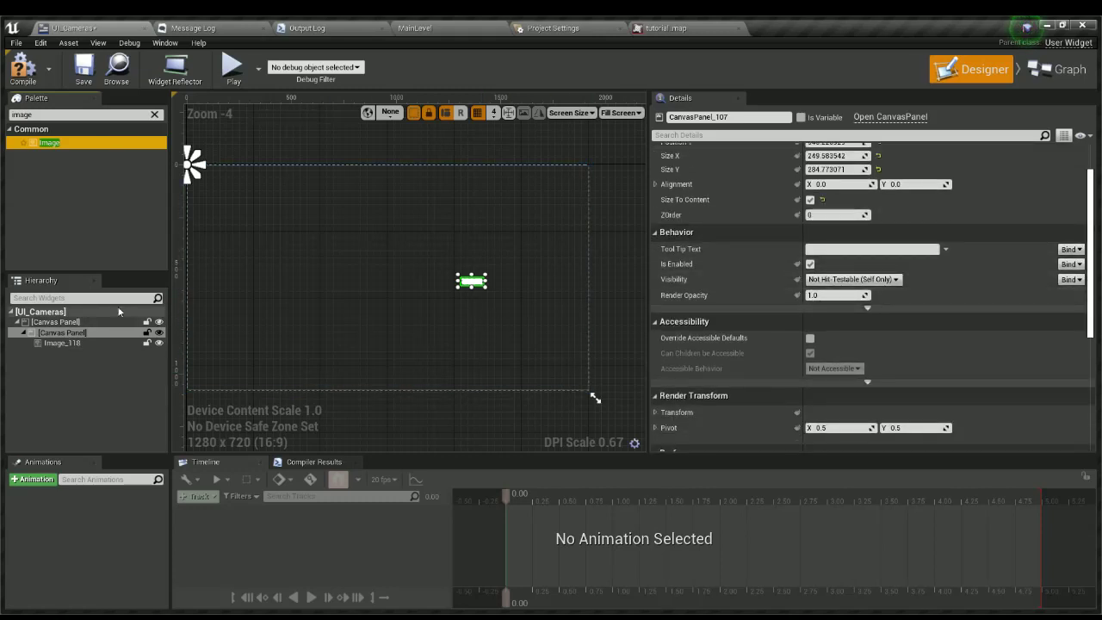
left_click(90, 344)
Assign the tutorial_map texture as the brush image of the new Image widget.
scroll(917, 318, "up", 2)
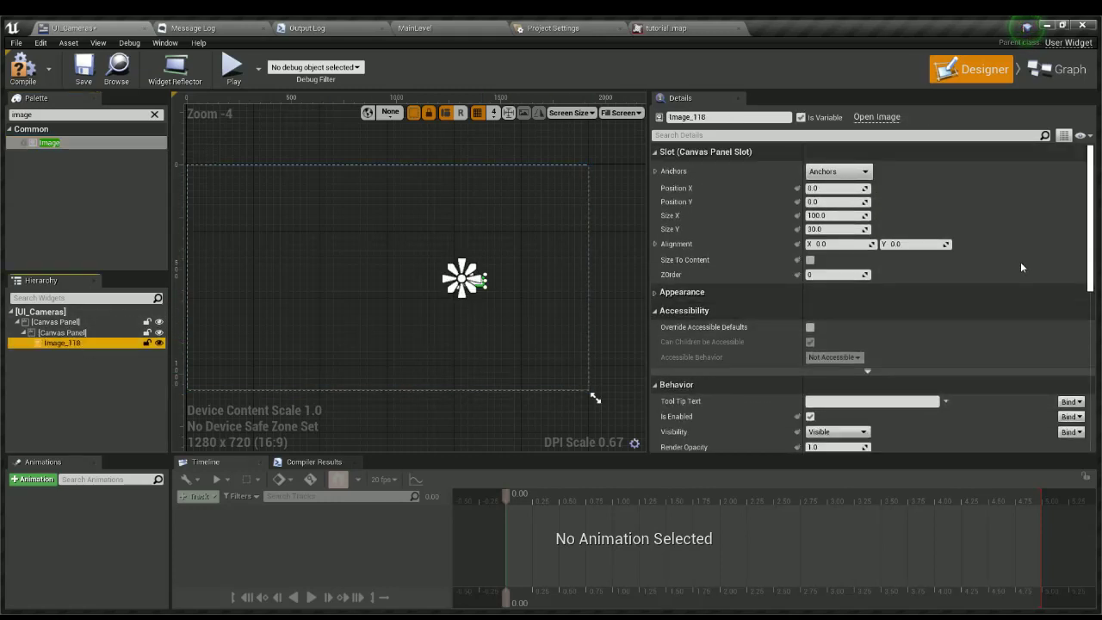
scroll(916, 292, "down", 5)
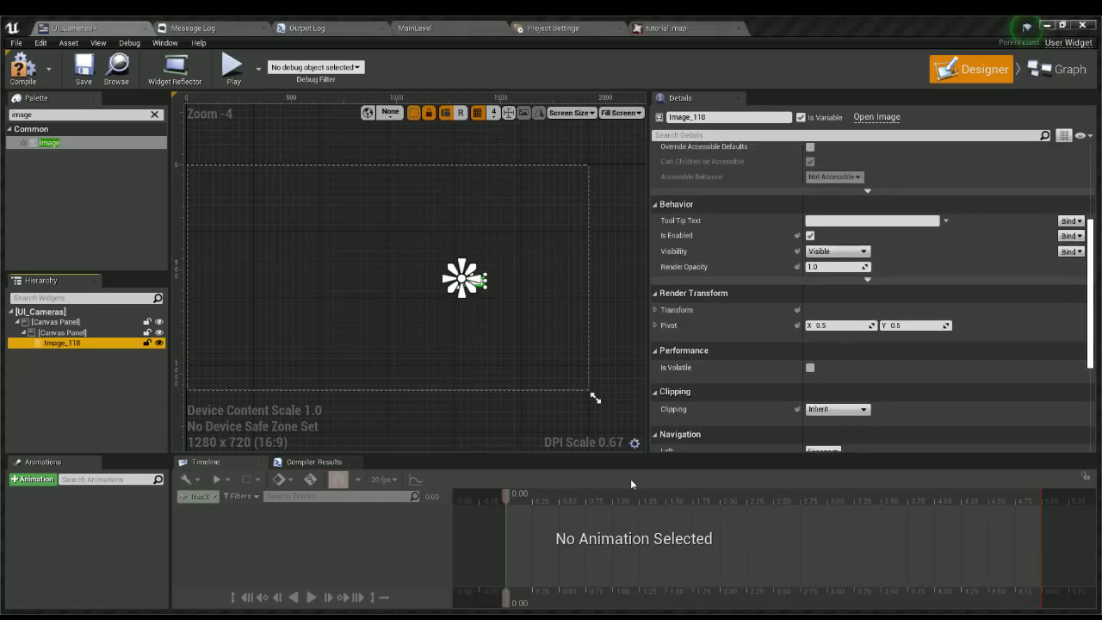
scroll(711, 281, "up", 2)
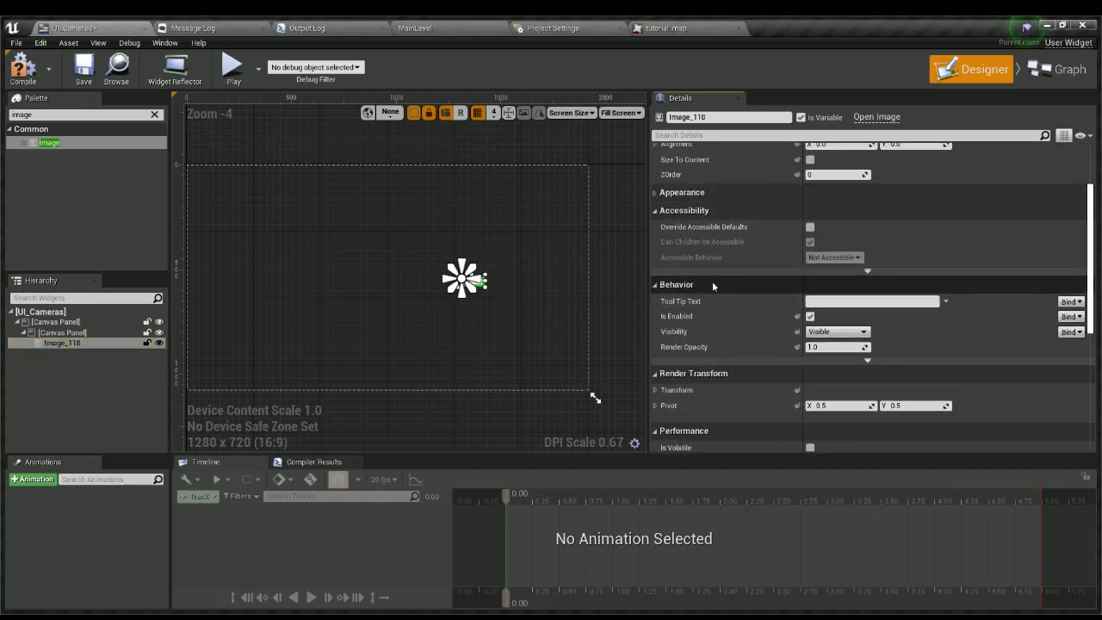
scroll(723, 275, "up", 3)
scroll(740, 266, "down", 5)
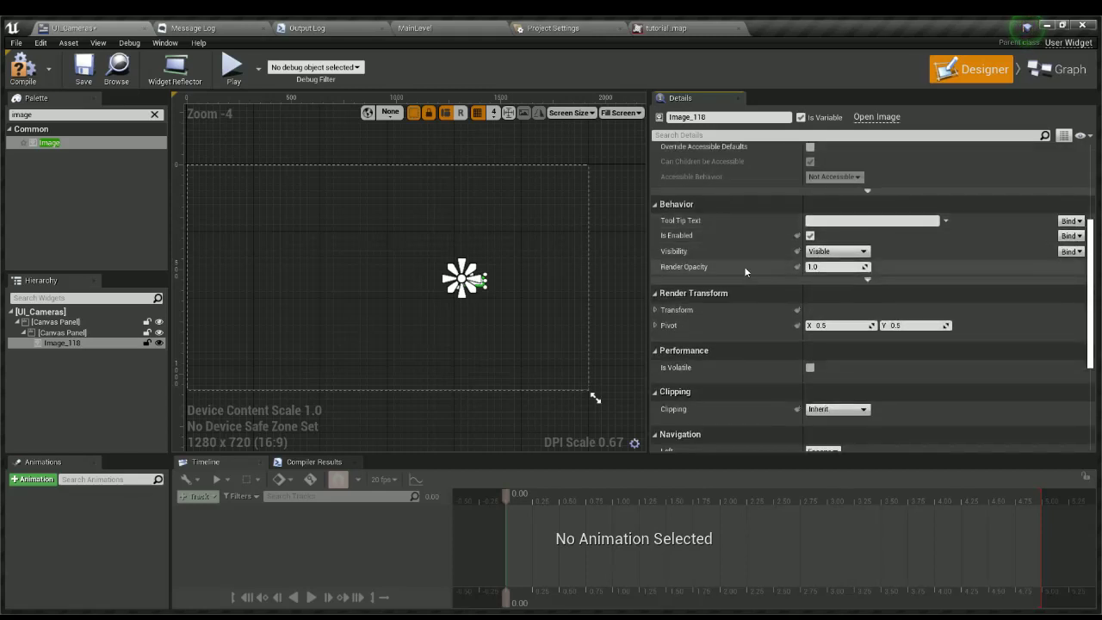
scroll(744, 266, "down", 3)
scroll(728, 287, "up", 3)
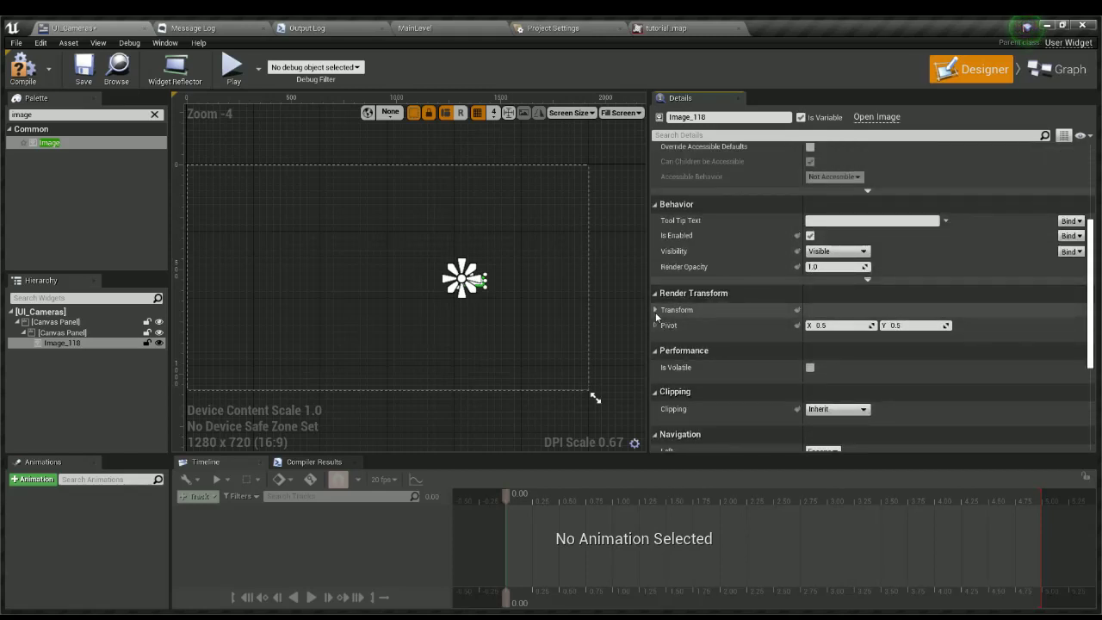
scroll(691, 259, "up", 5)
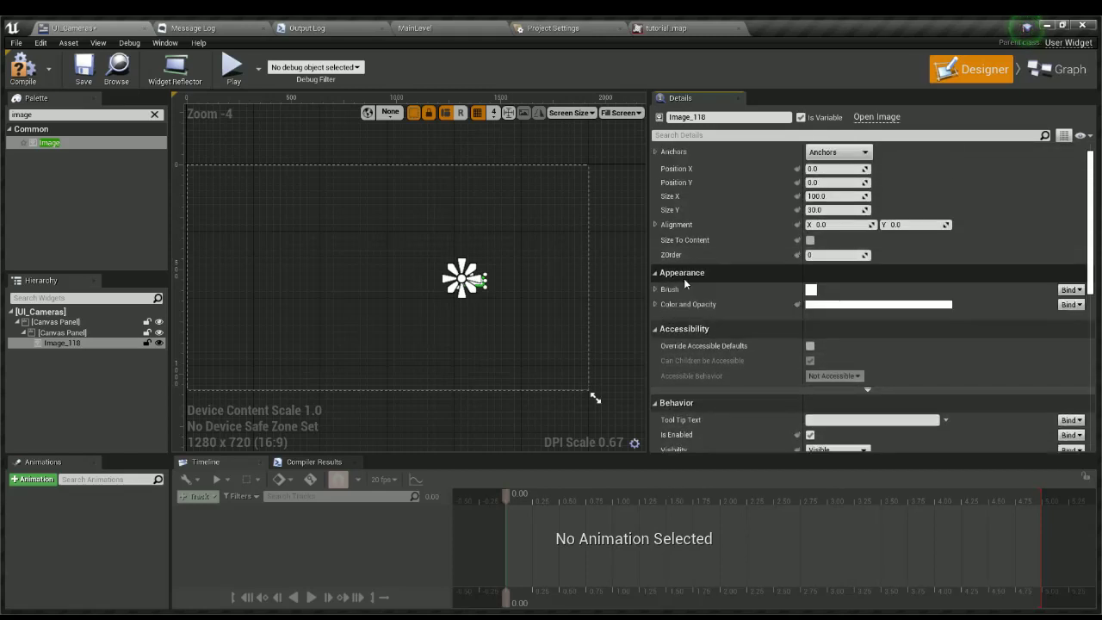
scroll(680, 279, "down", 1)
left_click(659, 272)
scroll(675, 280, "down", 1)
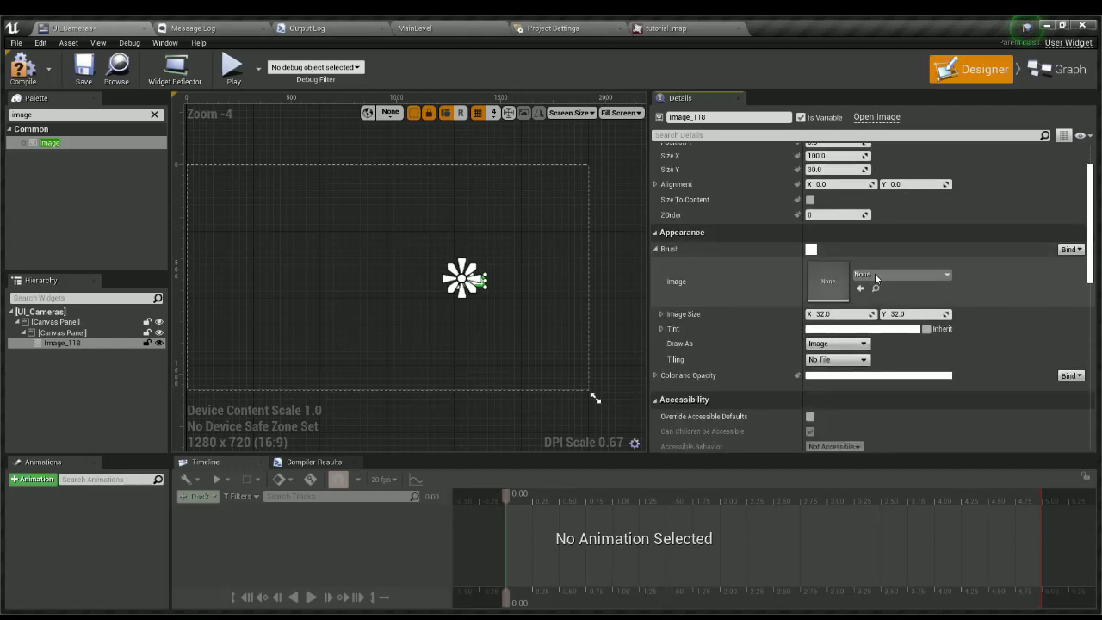
left_click(456, 28)
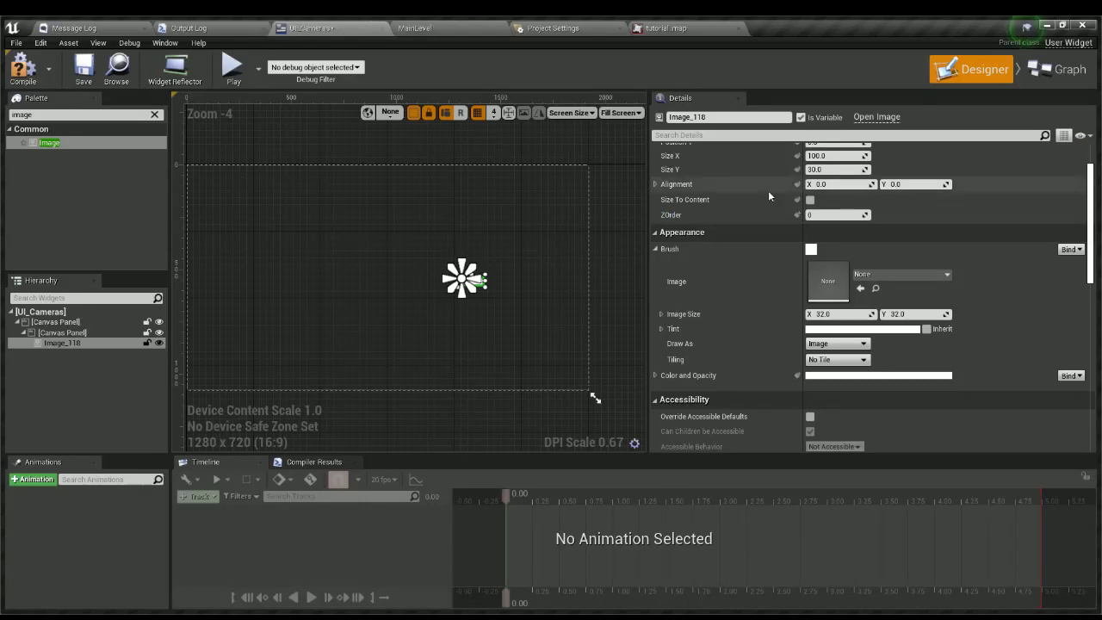
left_click(860, 288)
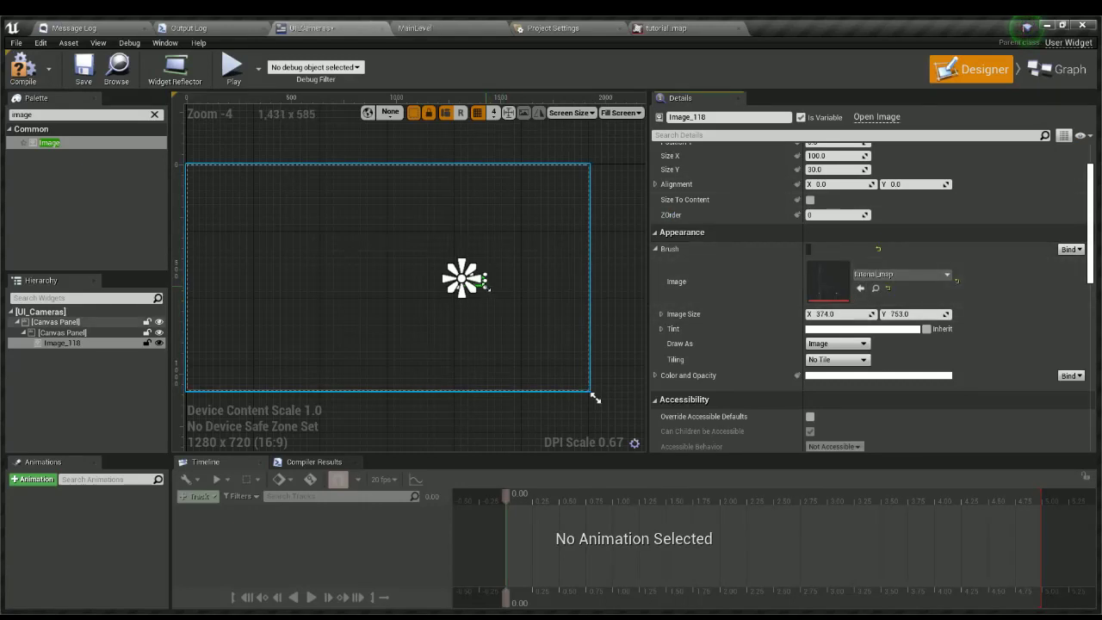
Resize the map image to about 201 × 479 and move it with its nested panel near the canvas's lower-right edge.
left_click_drag(484, 284, 507, 380)
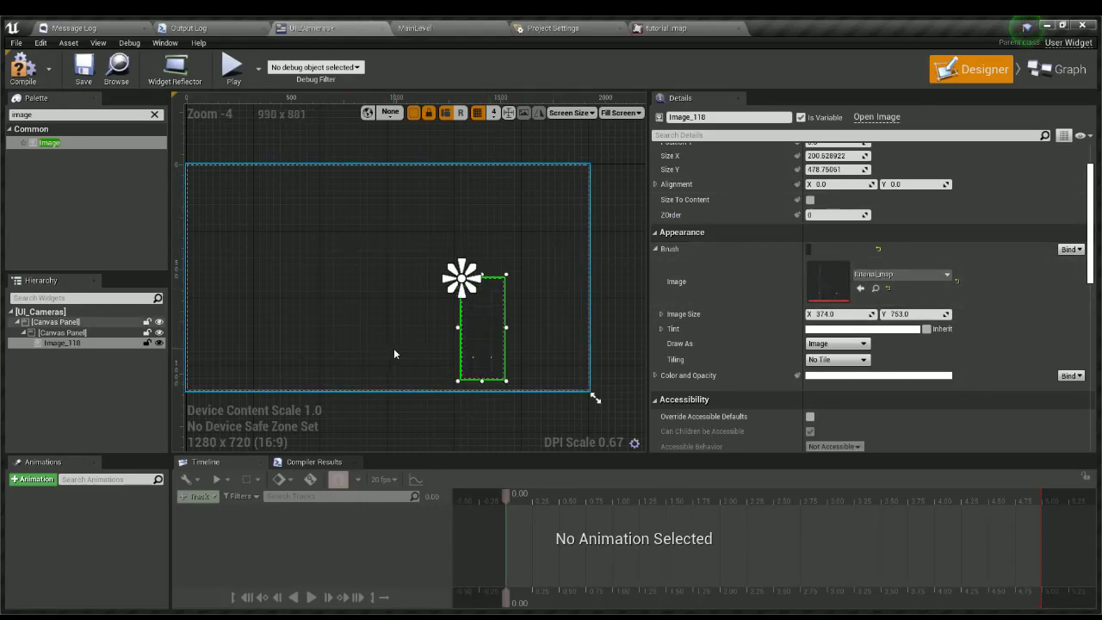
left_click_drag(488, 341, 515, 341)
key("ctrl+z")
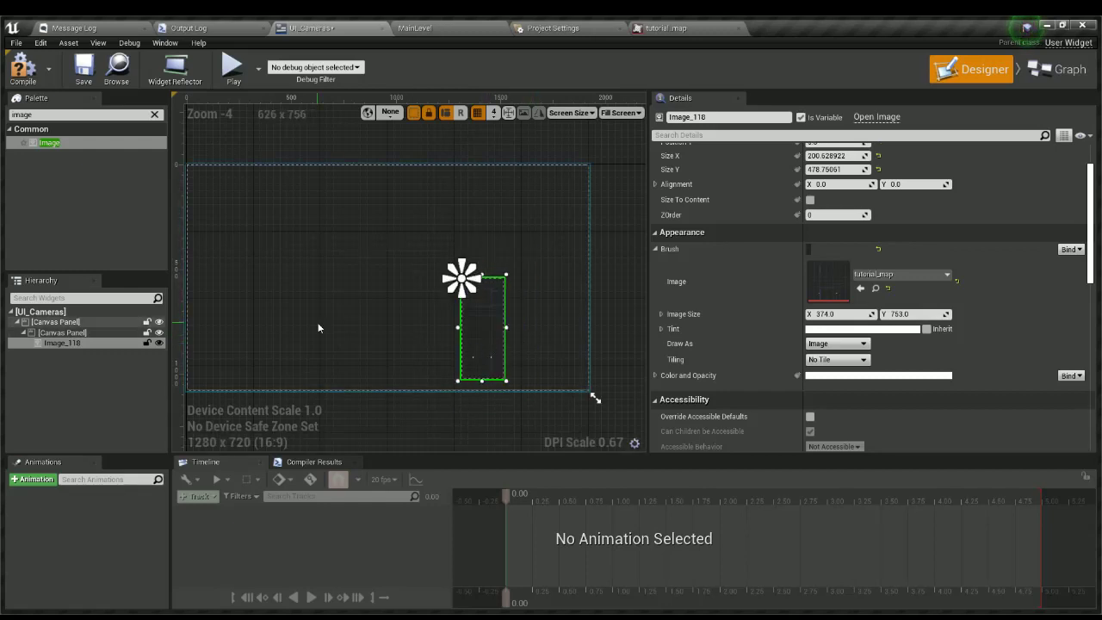
left_click(73, 343)
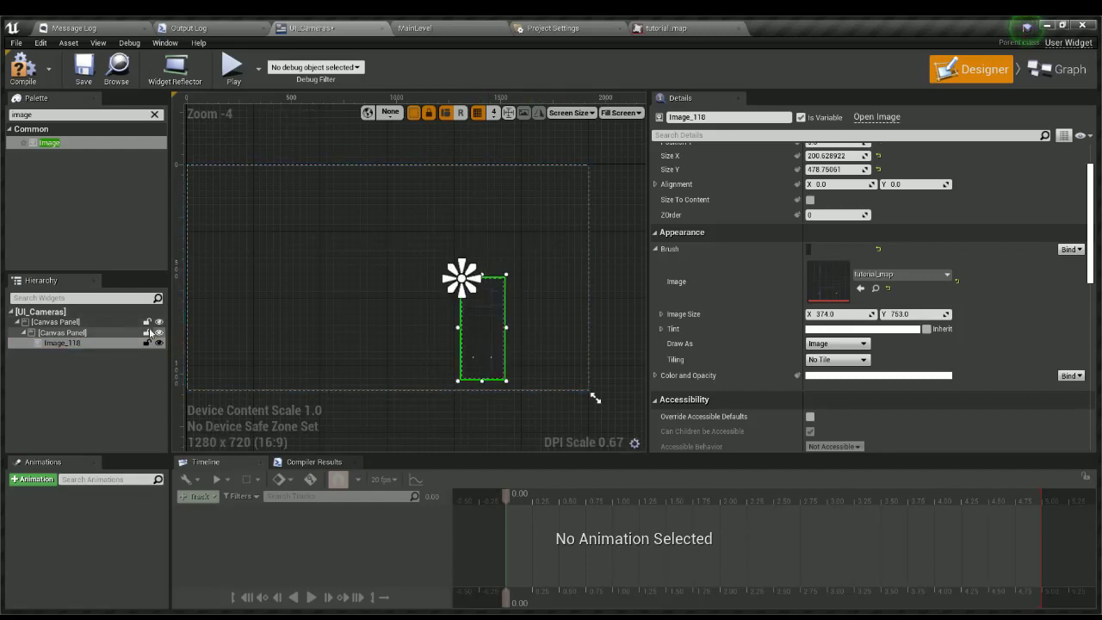
left_click(479, 337)
left_click_drag(476, 326, 541, 321)
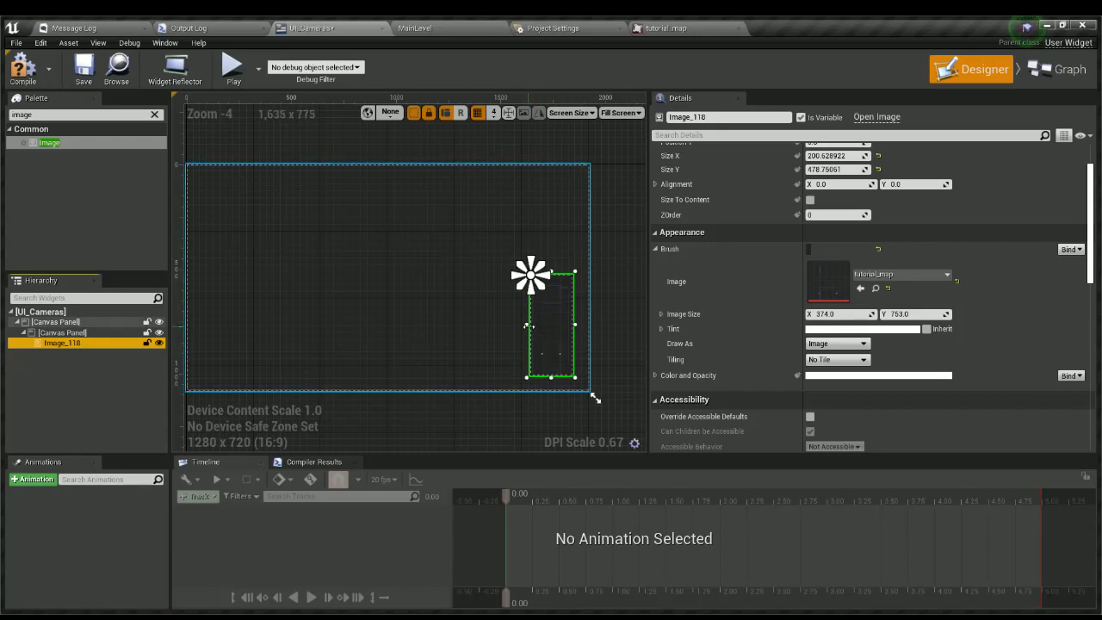
Try to widen the map and its nested canvas panel from the left edge.
left_click(528, 326)
left_click(125, 344)
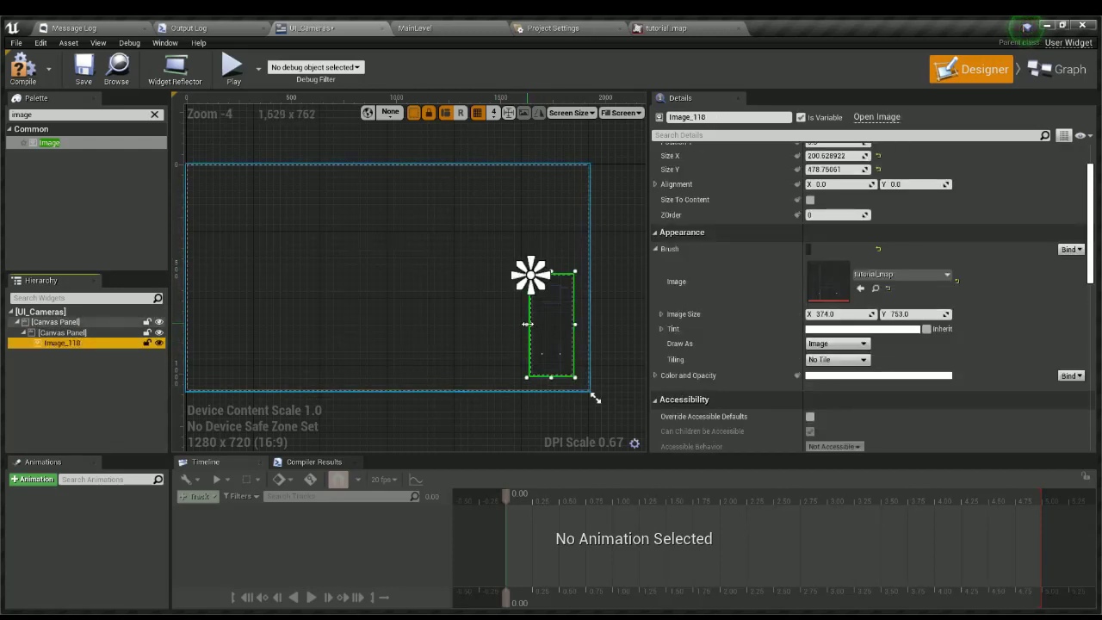
left_click(511, 325)
left_click(126, 342)
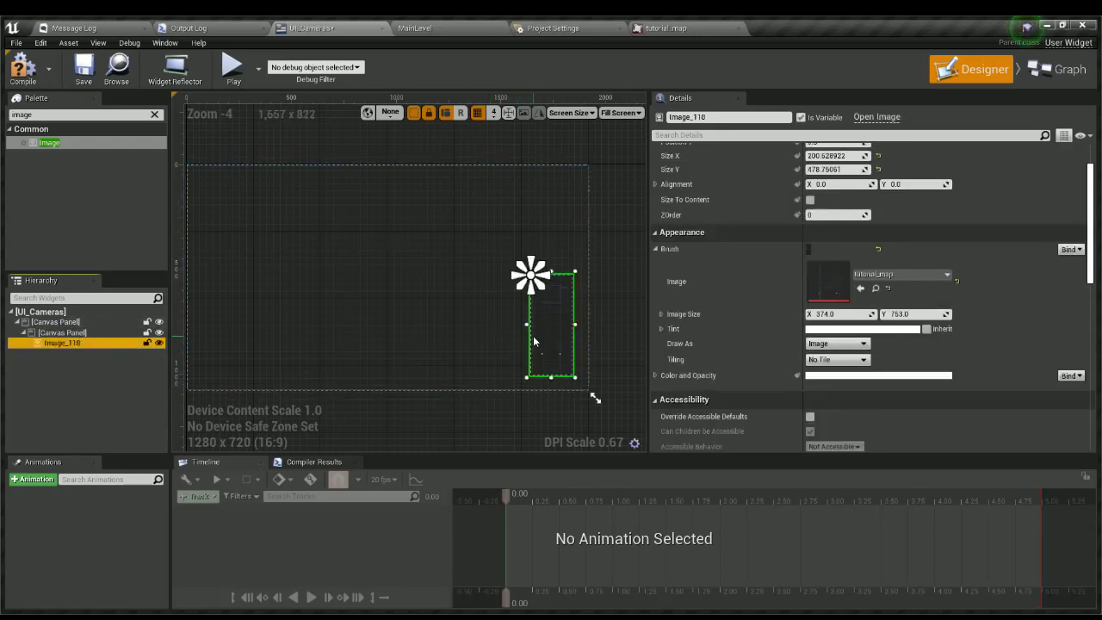
left_click(515, 326)
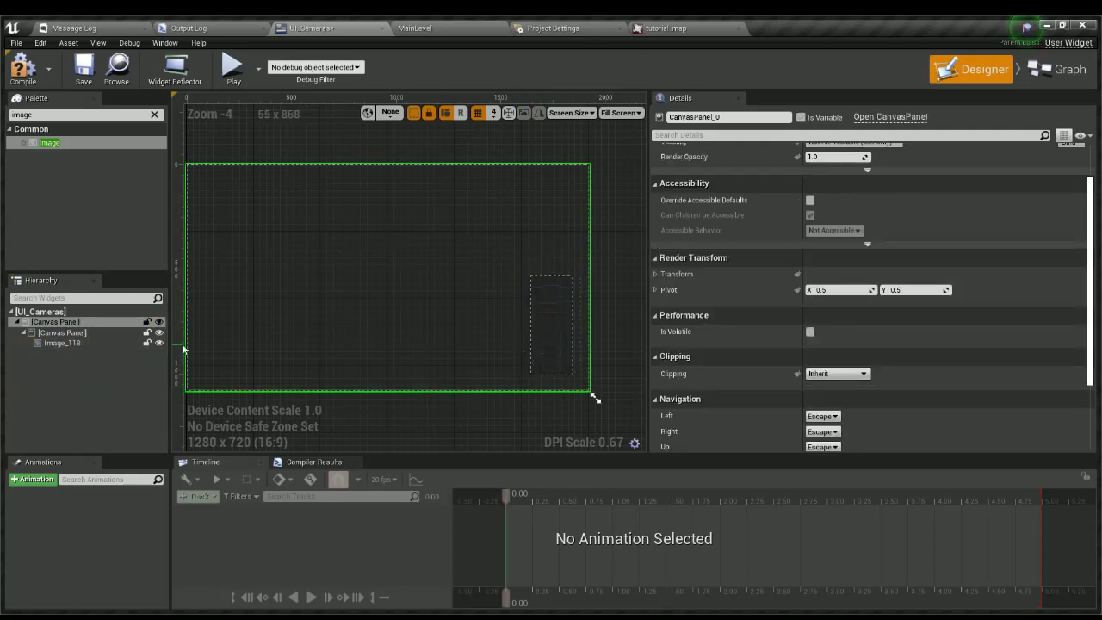
left_click(62, 332)
left_click_drag(525, 325, 515, 325)
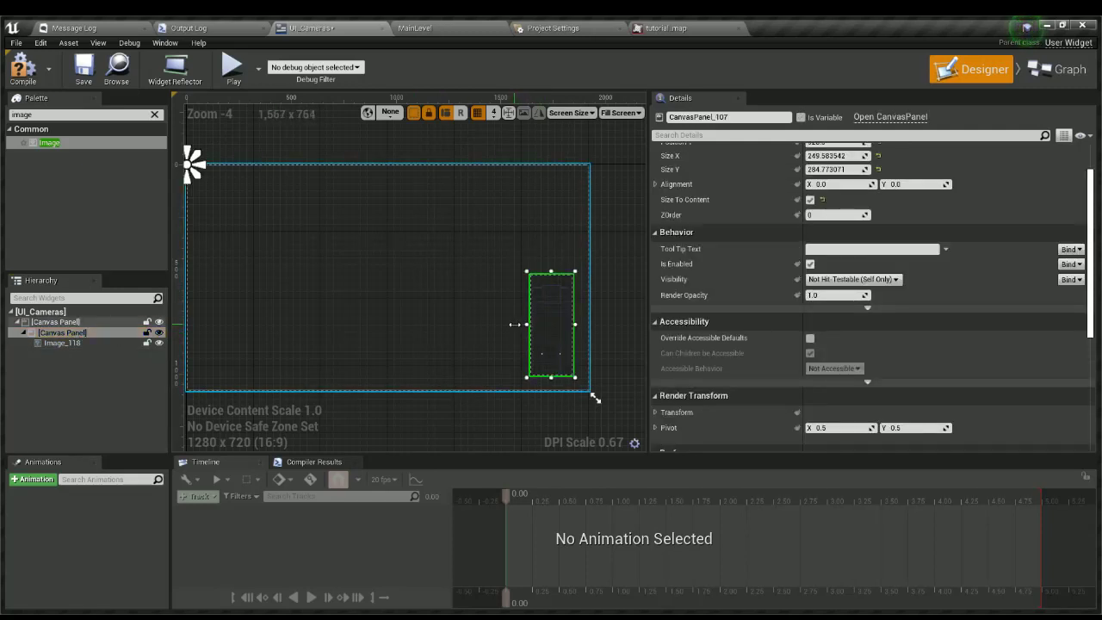
Move the nested canvas panel with the map up and away from the canvas's right edge.
scroll(563, 344, "up", 2)
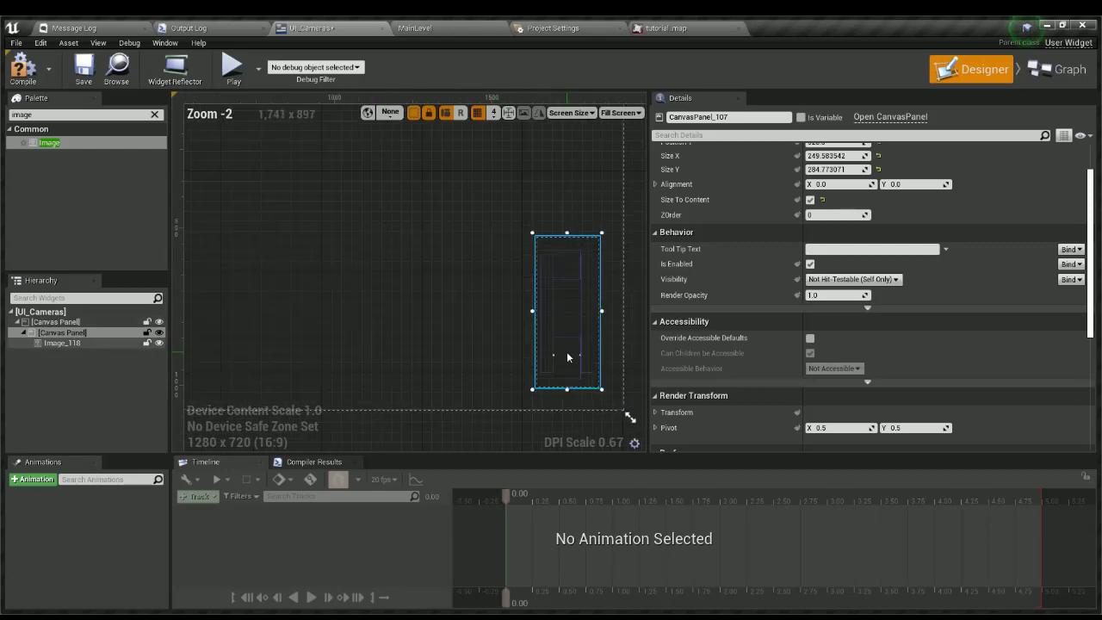
left_click_drag(568, 352, 517, 327)
left_click(502, 326)
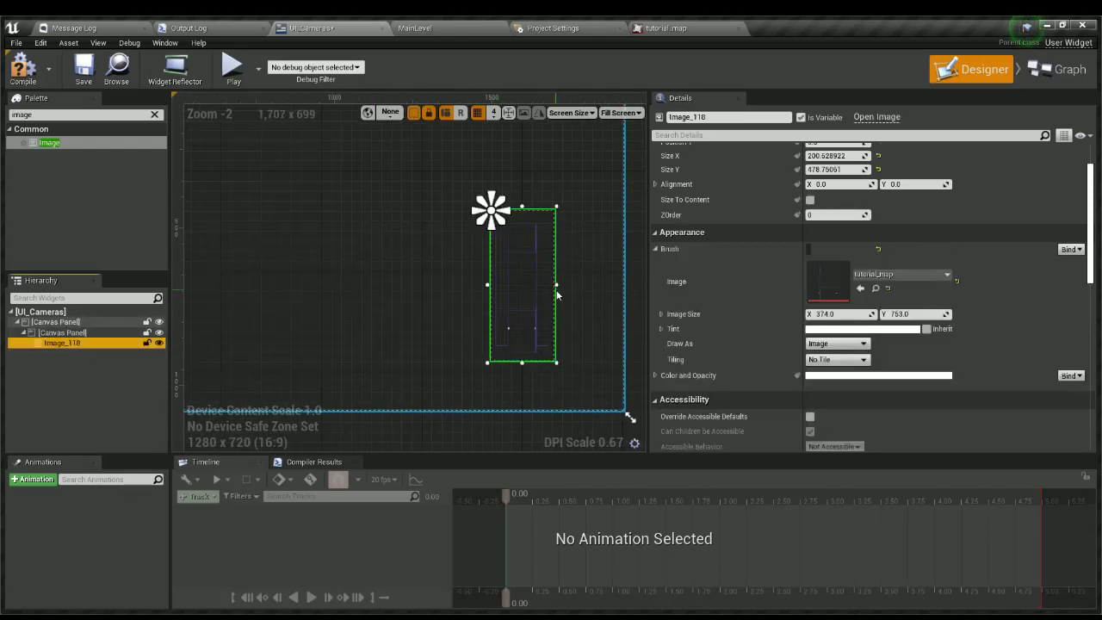
Try to enlarge the nested canvas panel from its lower-right corner.
left_click(556, 362)
left_click(560, 361)
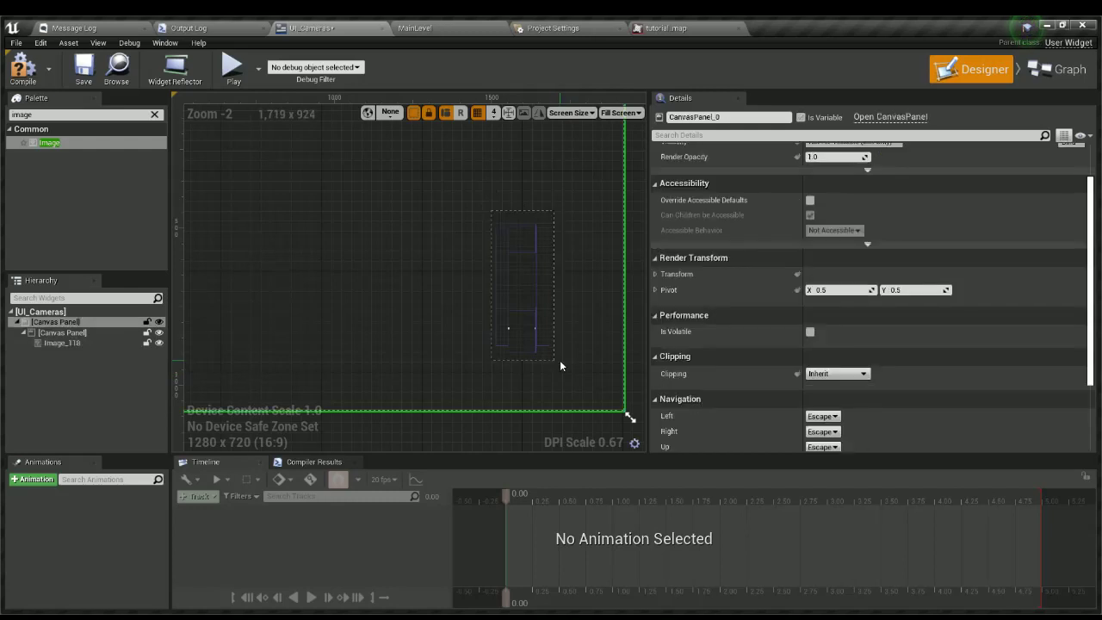
left_click(531, 358)
left_click(98, 333)
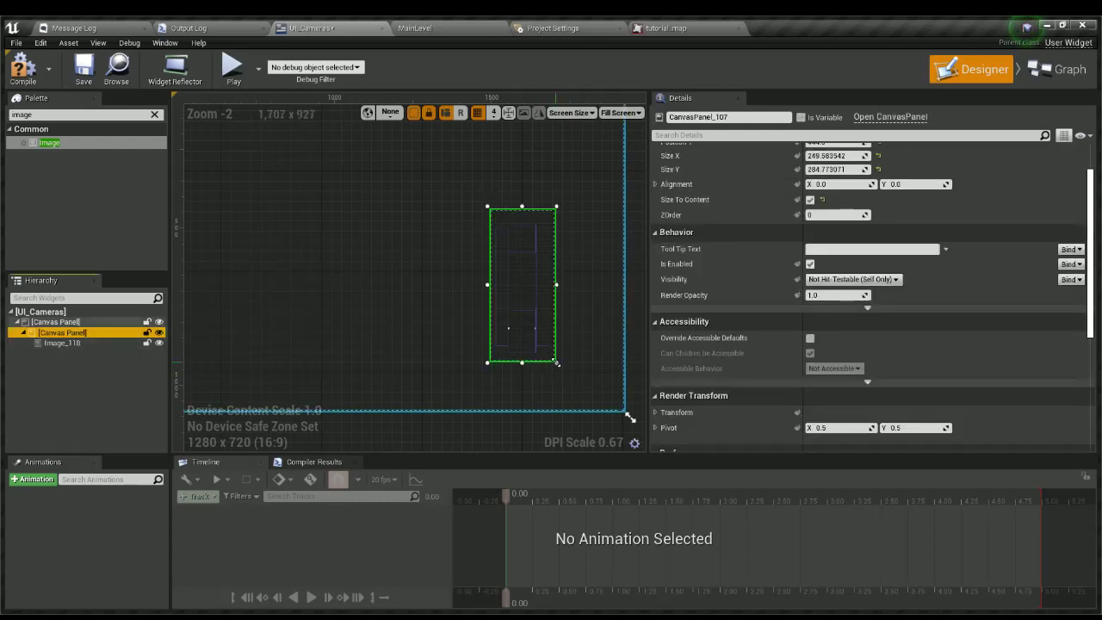
left_click_drag(557, 362, 576, 372)
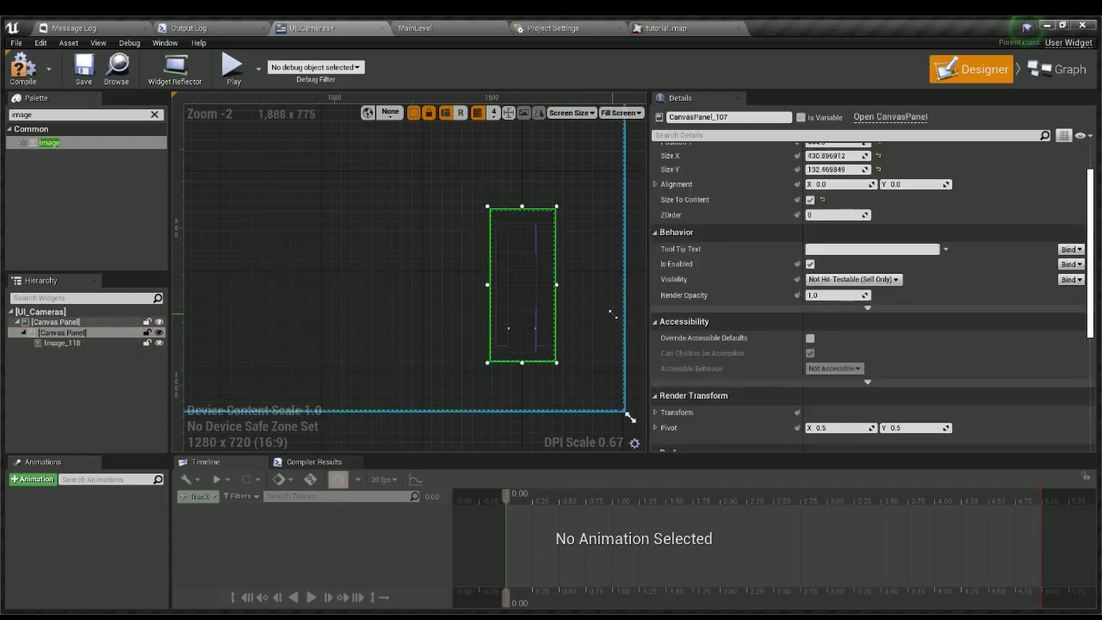
Enlarge the map image to about 466 × 685 and position it in the canvas's lower-right area.
left_click(75, 343)
left_click_drag(557, 364, 609, 402)
scroll(624, 404, "down", 2)
left_click_drag(579, 356, 561, 334)
left_click(69, 332)
left_click(62, 343)
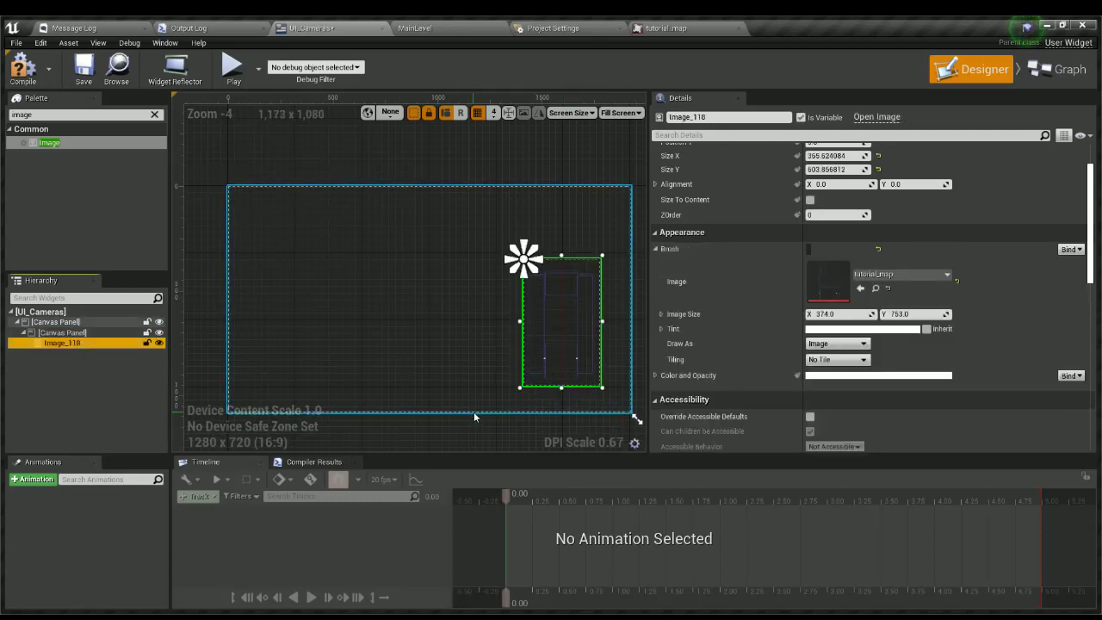
left_click_drag(603, 390, 623, 406)
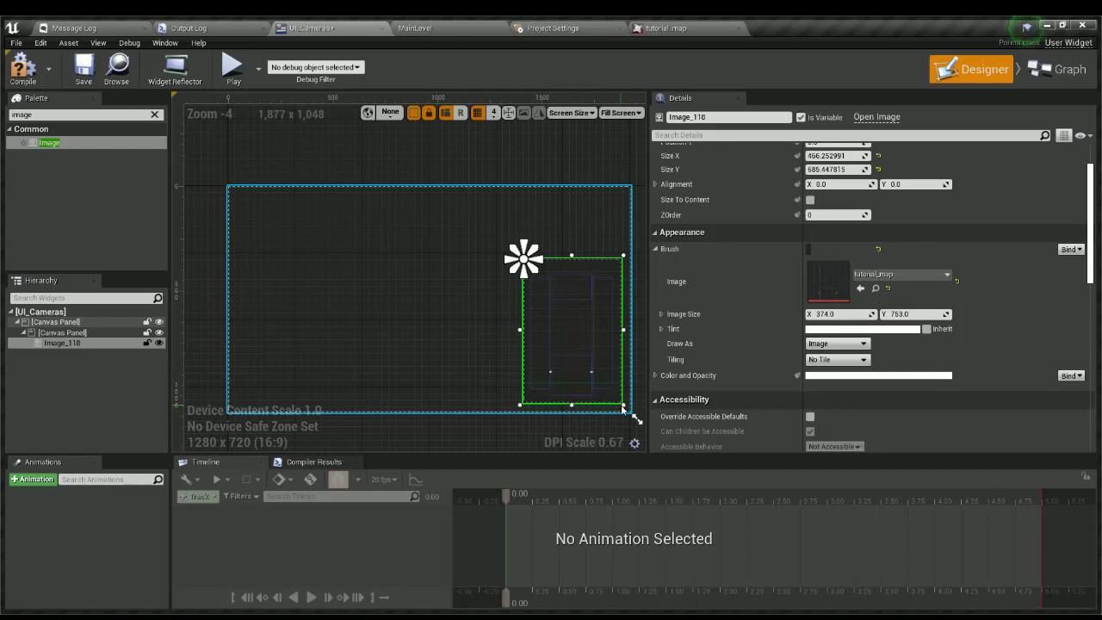
Add a button about 100 × 39 to the nested canvas panel, over the lower-right room of the map.
left_click(479, 146)
scroll(532, 330, "up", 1)
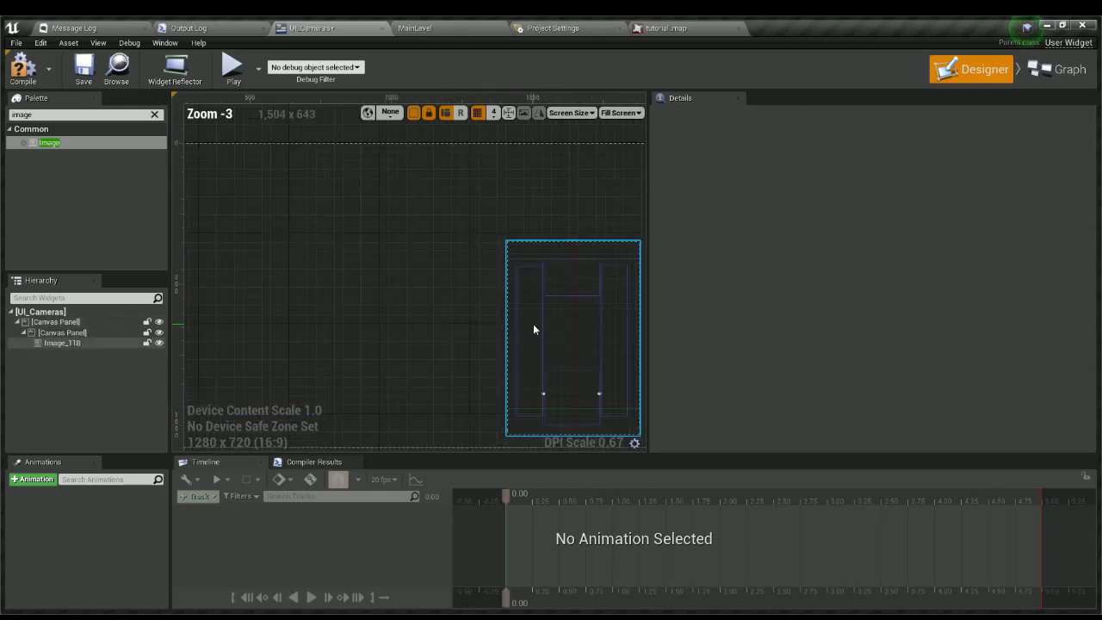
right_click_drag(532, 330, 416, 289)
left_click(540, 414)
type("butt")
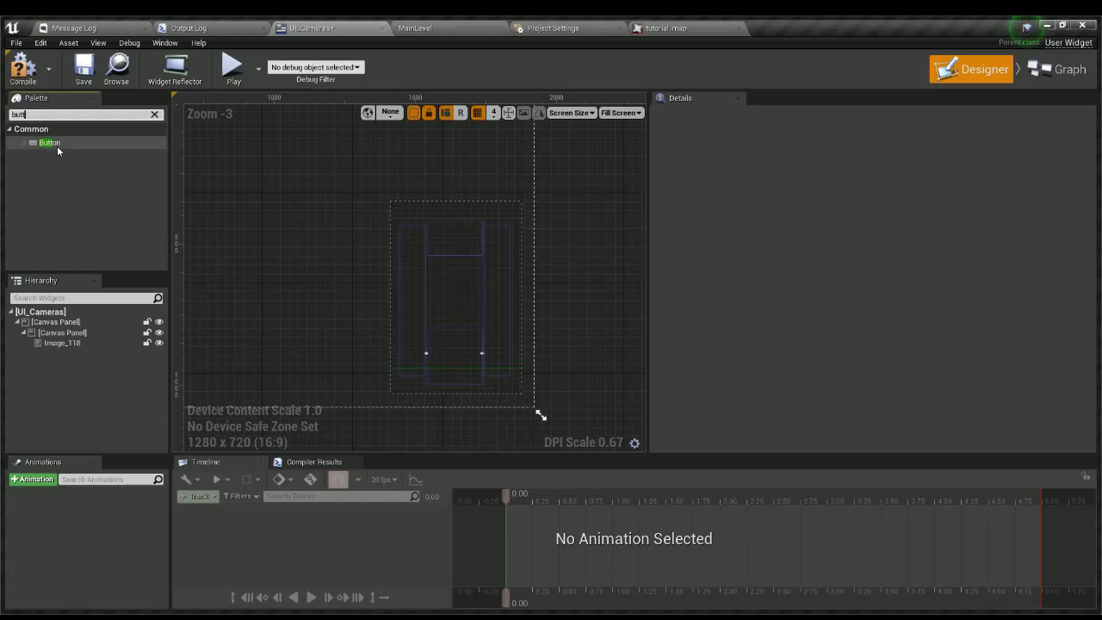
left_click_drag(49, 142, 483, 340)
scroll(456, 366, "up", 2)
left_click_drag(484, 350, 486, 324)
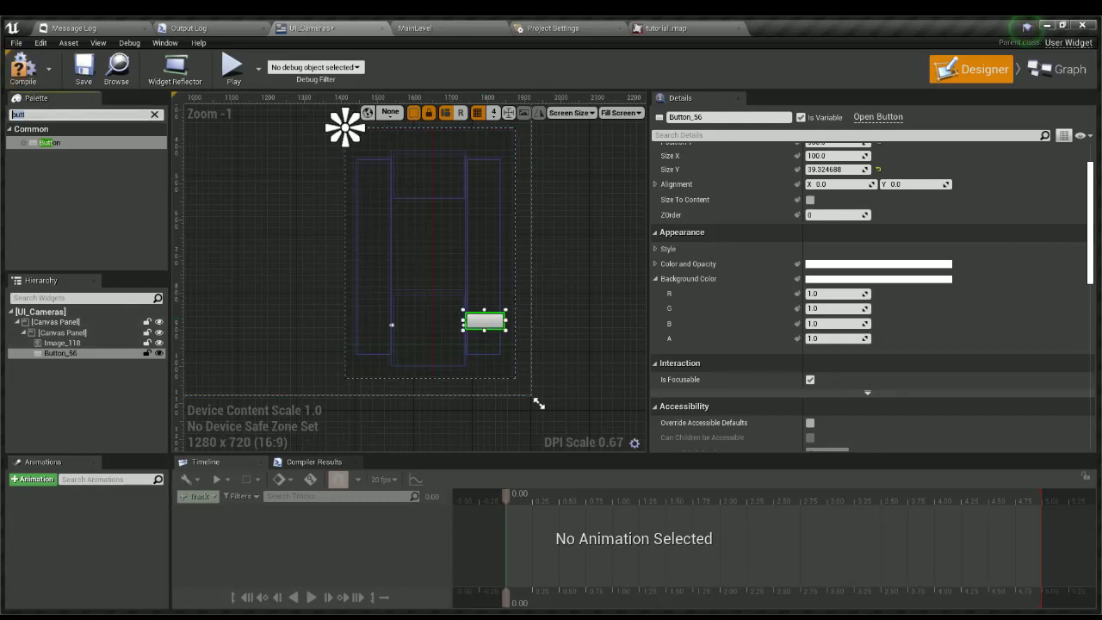
Place a text block inside the button with the text CAM02 and a font size of 20.
type("tex")
left_click_drag(47, 155, 480, 327)
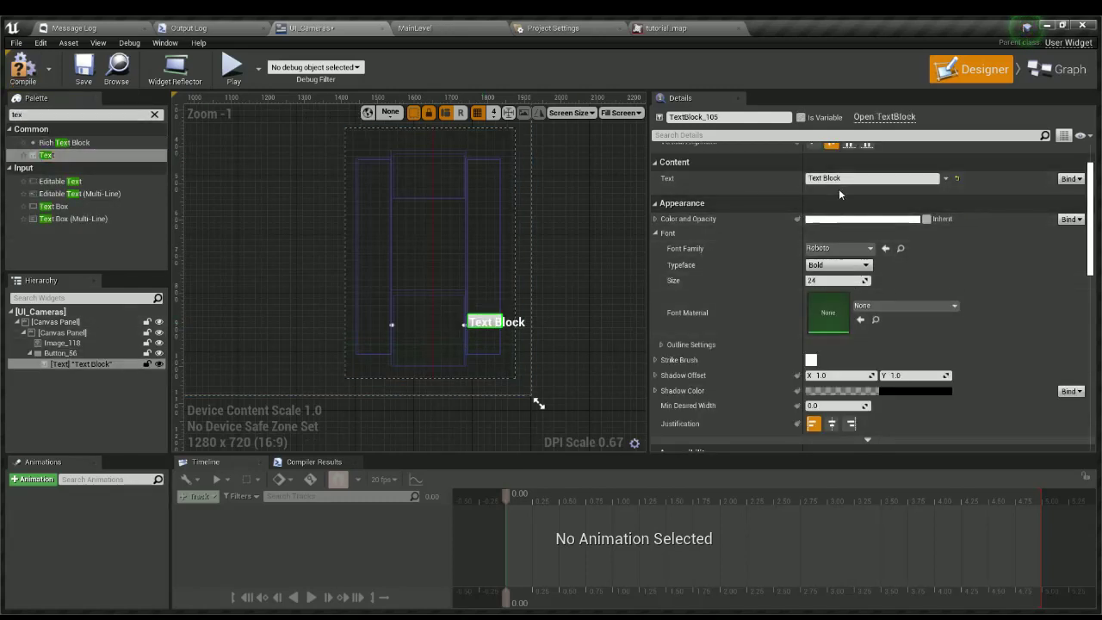
left_click(818, 178)
type("CAM02")
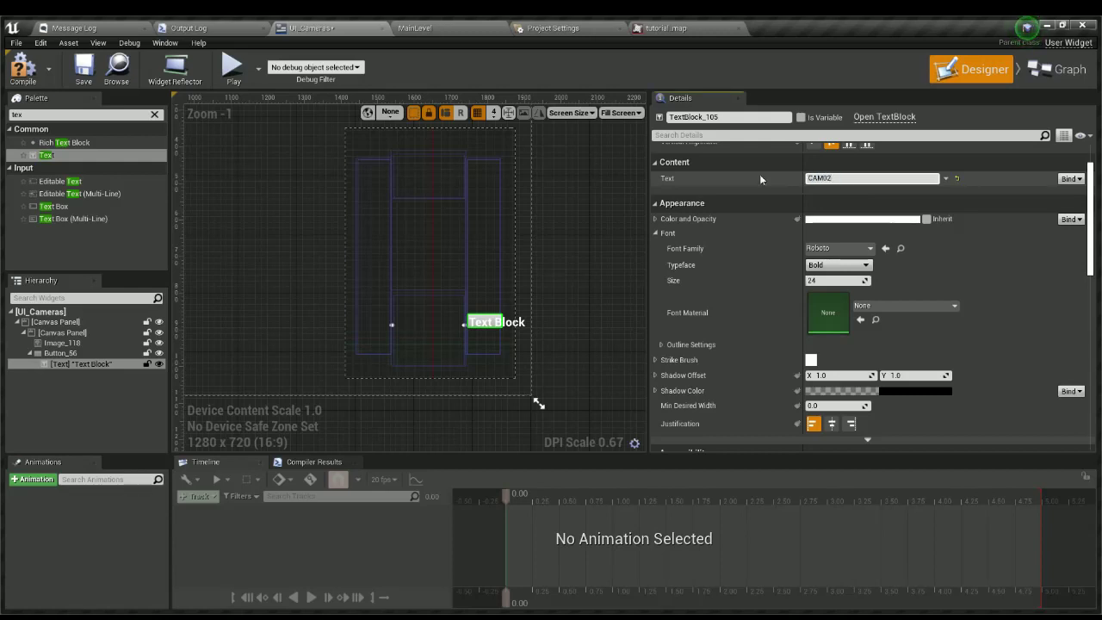
key("Return")
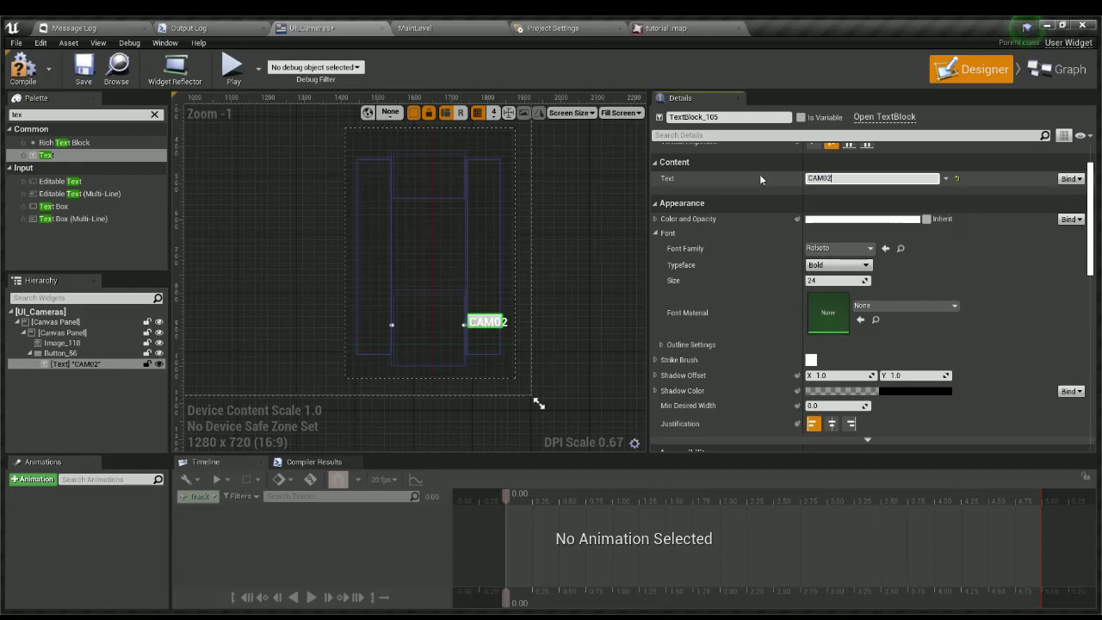
left_click(842, 278)
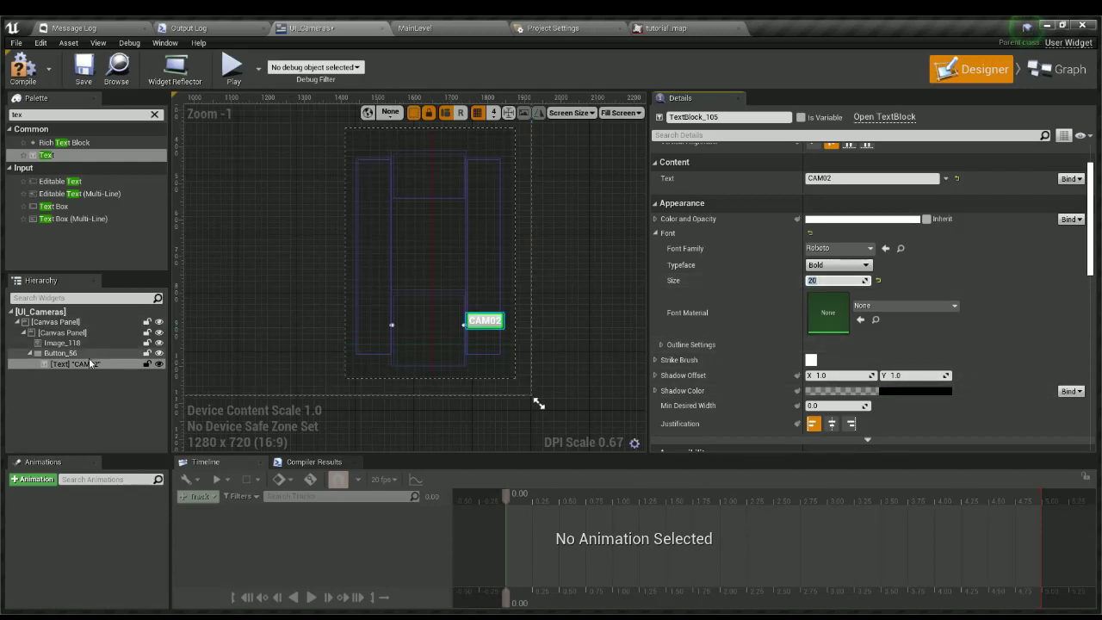
Set the alpha of the button's background color to 0.4.
left_click(65, 353)
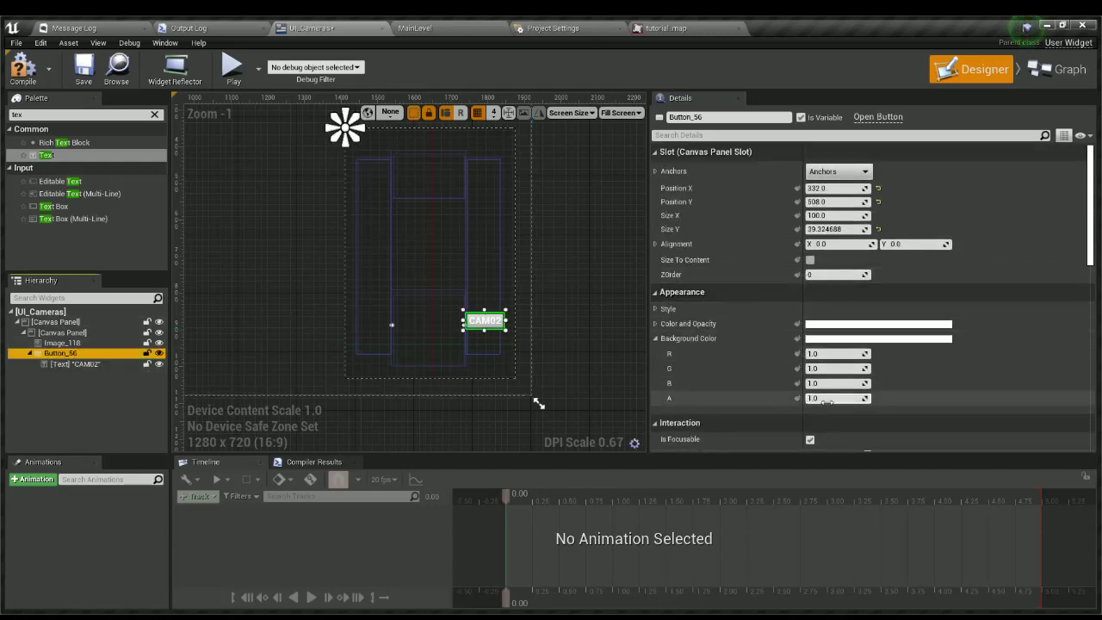
left_click(826, 399)
type("0.5")
key("Return")
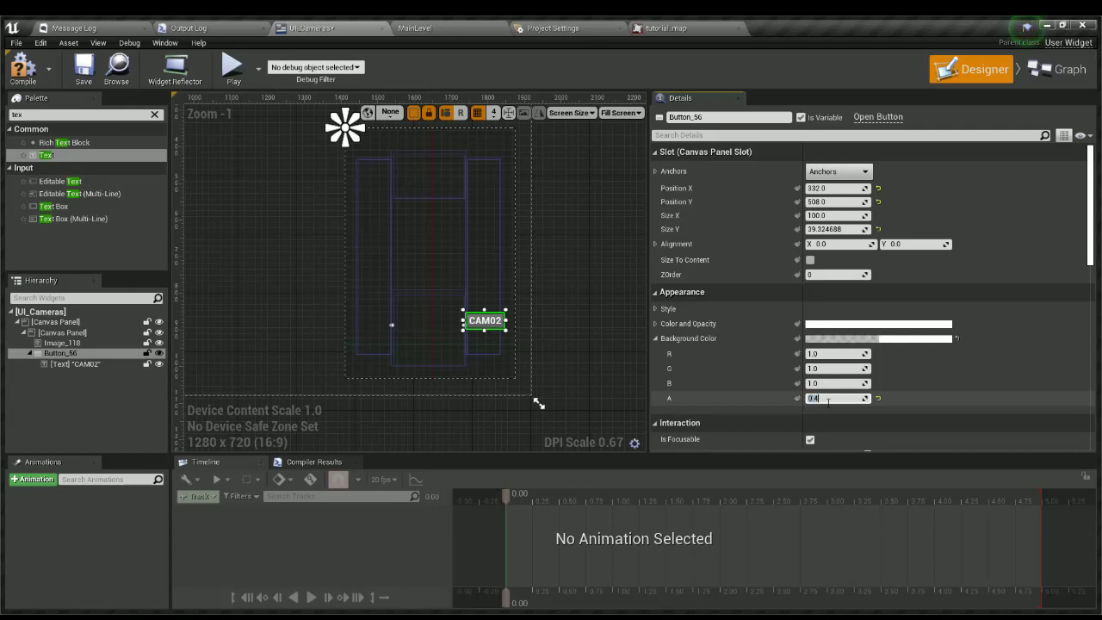
Set the typeface of the CAM02 label to Light.
left_click(487, 321)
scroll(801, 297, "down", 2)
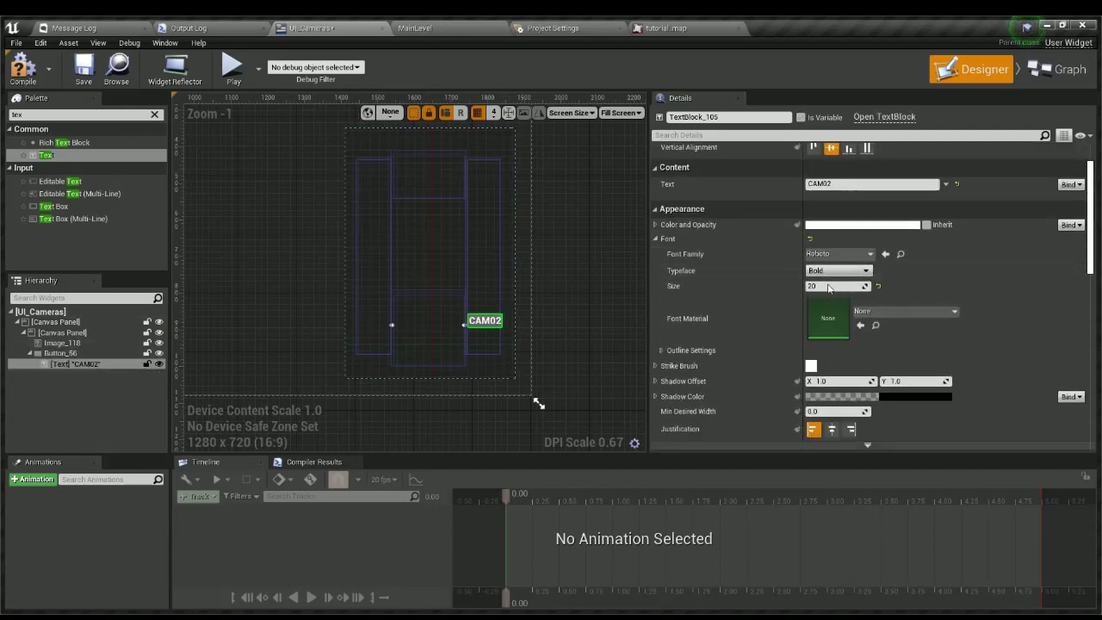
left_click(818, 304)
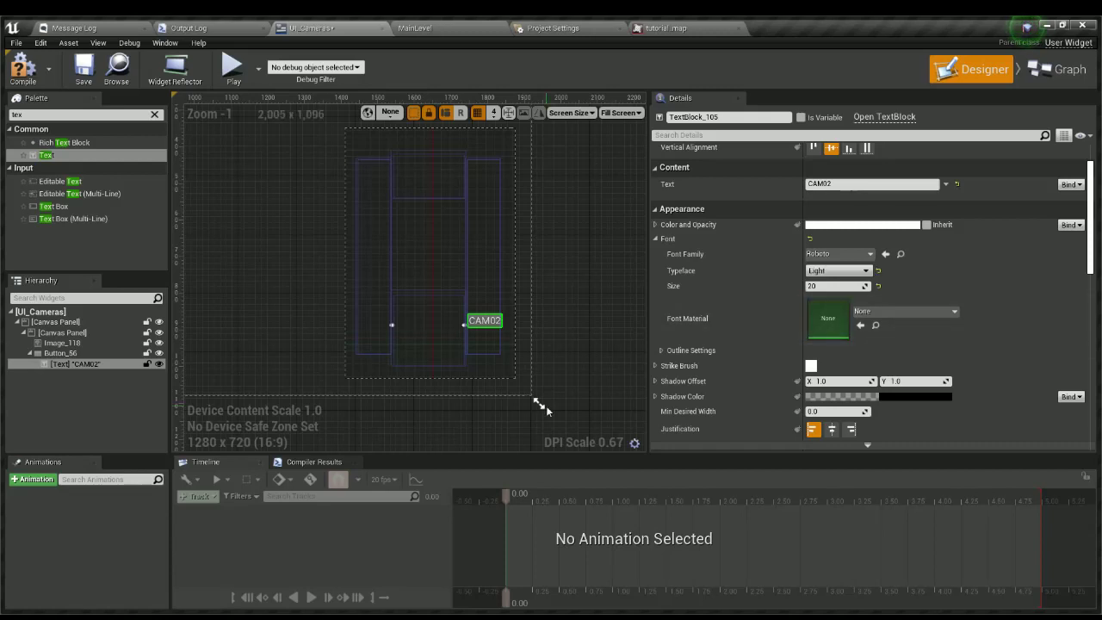
Rename the button holding the CAM02 label as Cam02.
left_click(76, 354)
right_click(77, 357)
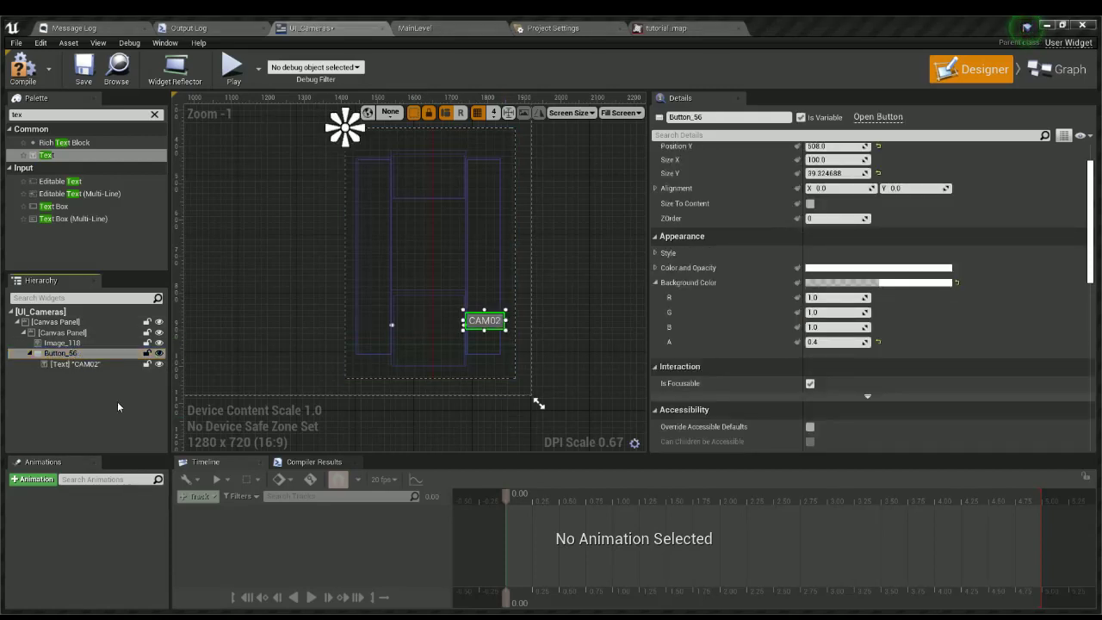
double_click(59, 357)
left_click(59, 358)
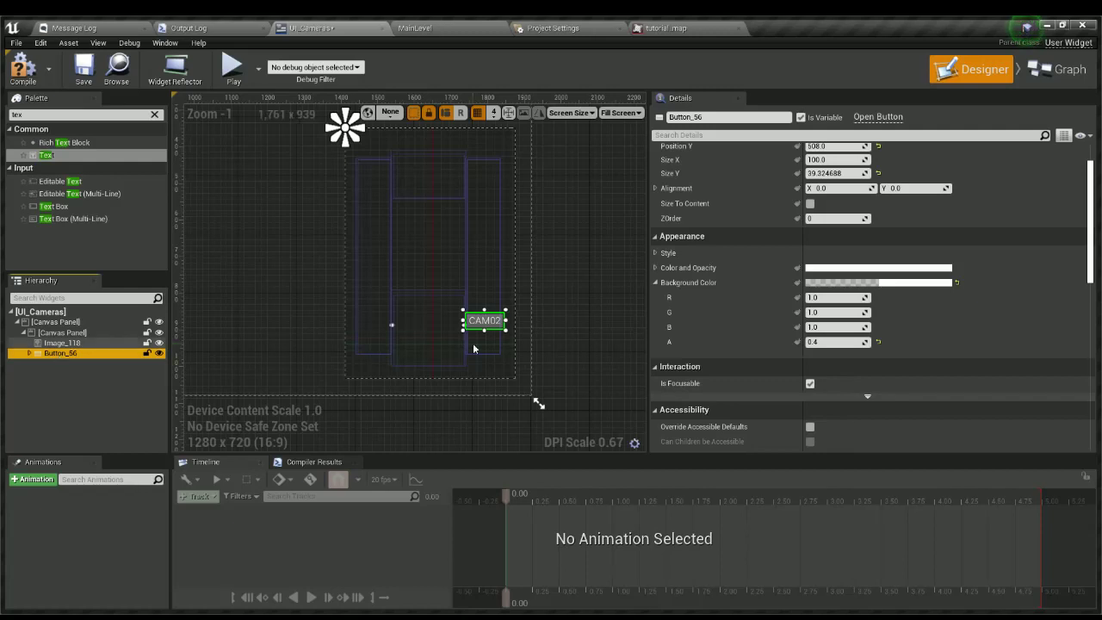
left_click(698, 117)
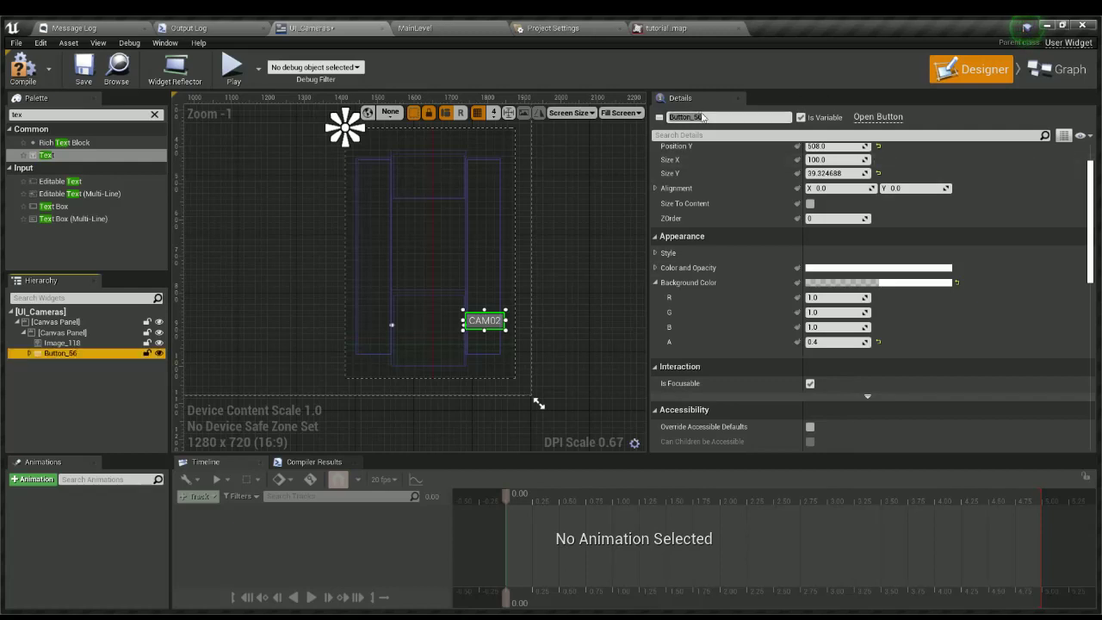
left_click(711, 118)
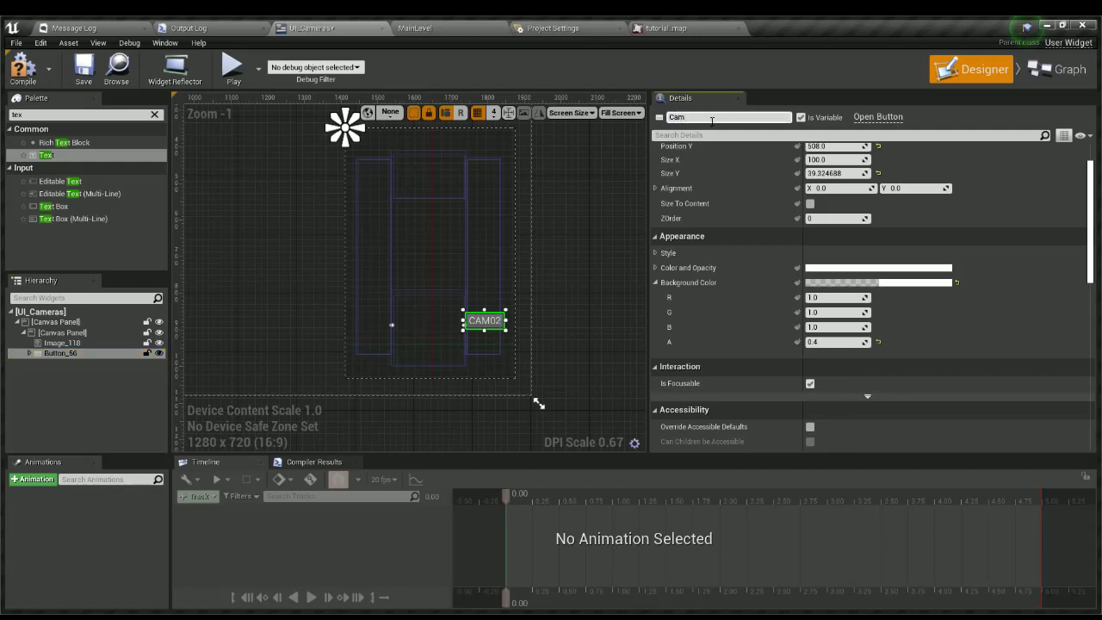
key("Return")
left_click(712, 118)
key("Return")
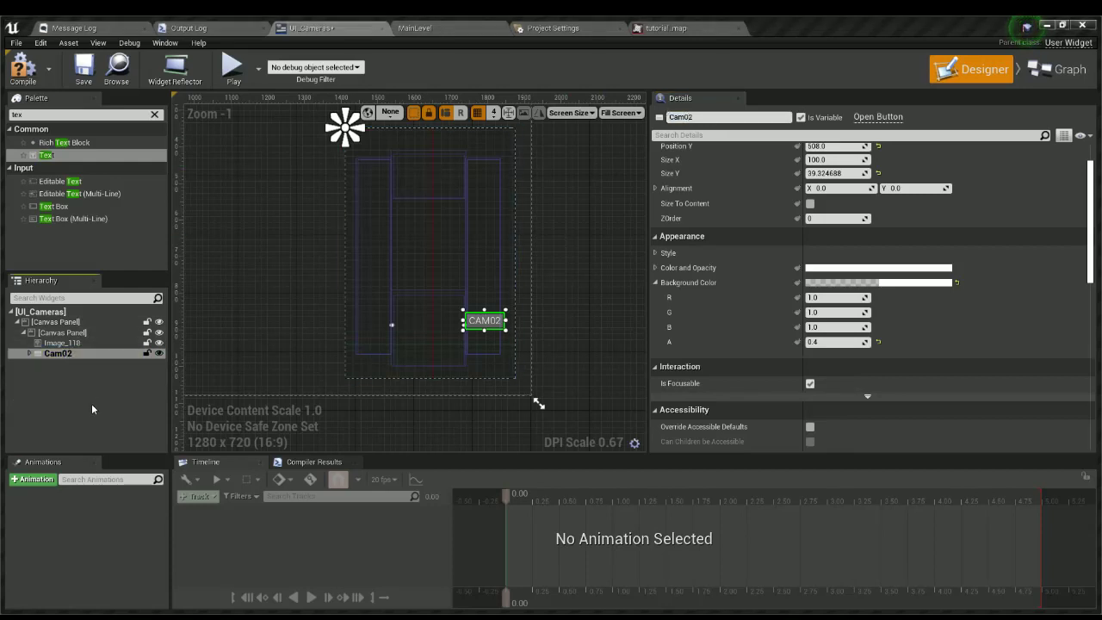
Duplicate the Cam02 button, order the copy above the original in the hierarchy and rename it Cam01.
key("ctrl+d")
left_click_drag(64, 364, 65, 350)
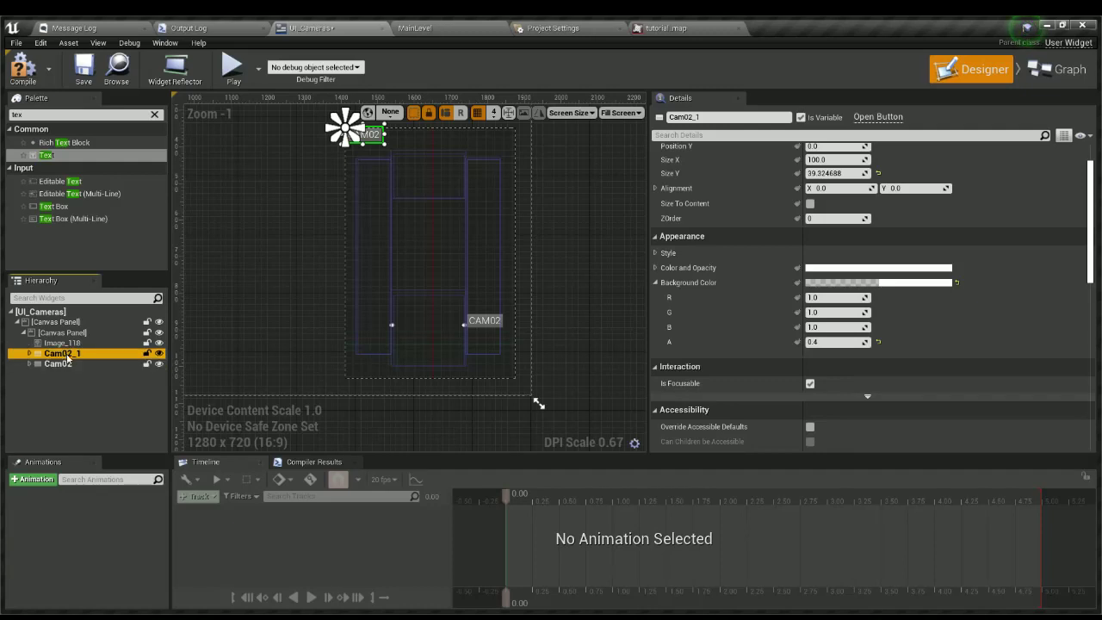
left_click(709, 115)
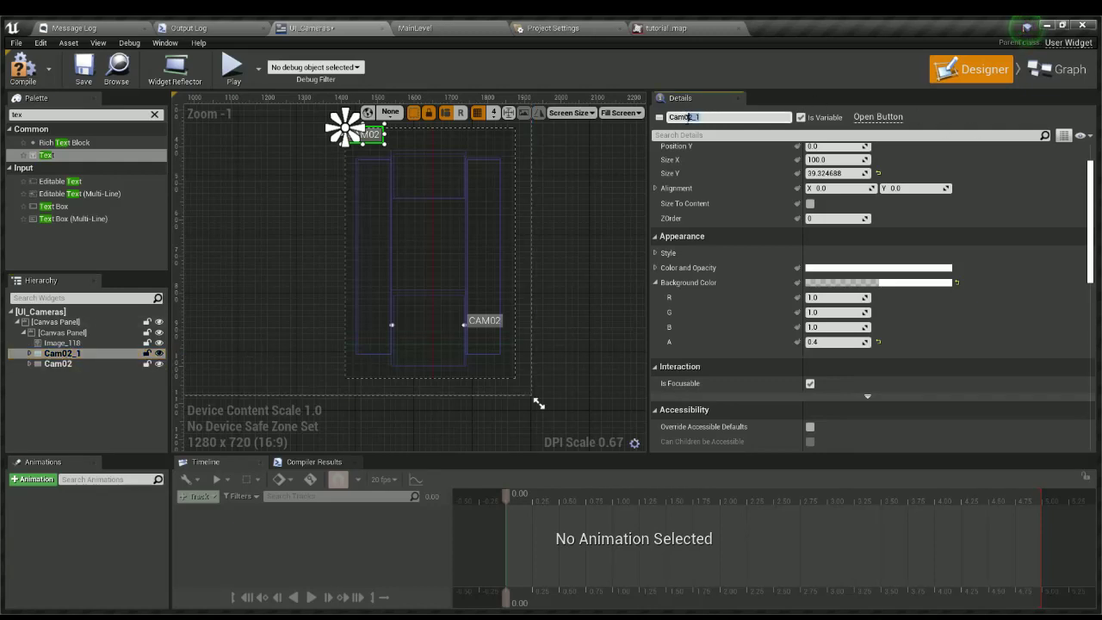
type("Cam01")
key("Return")
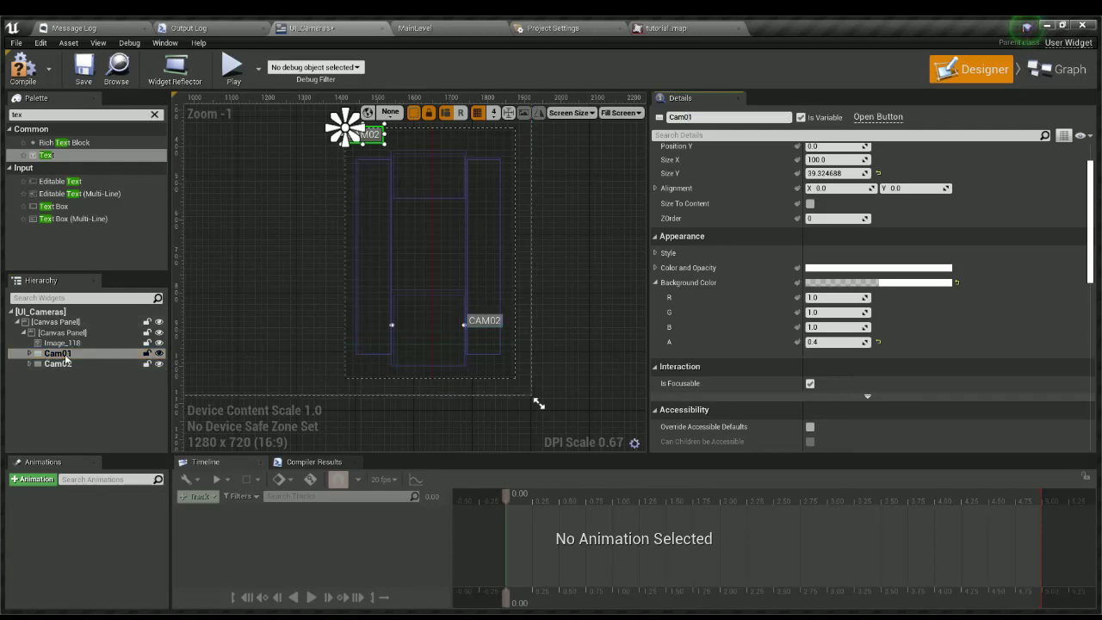
Move the Cam01 button onto the map's lower-left room and set its label to CAM01.
left_click_drag(370, 130, 387, 327)
left_click(379, 321)
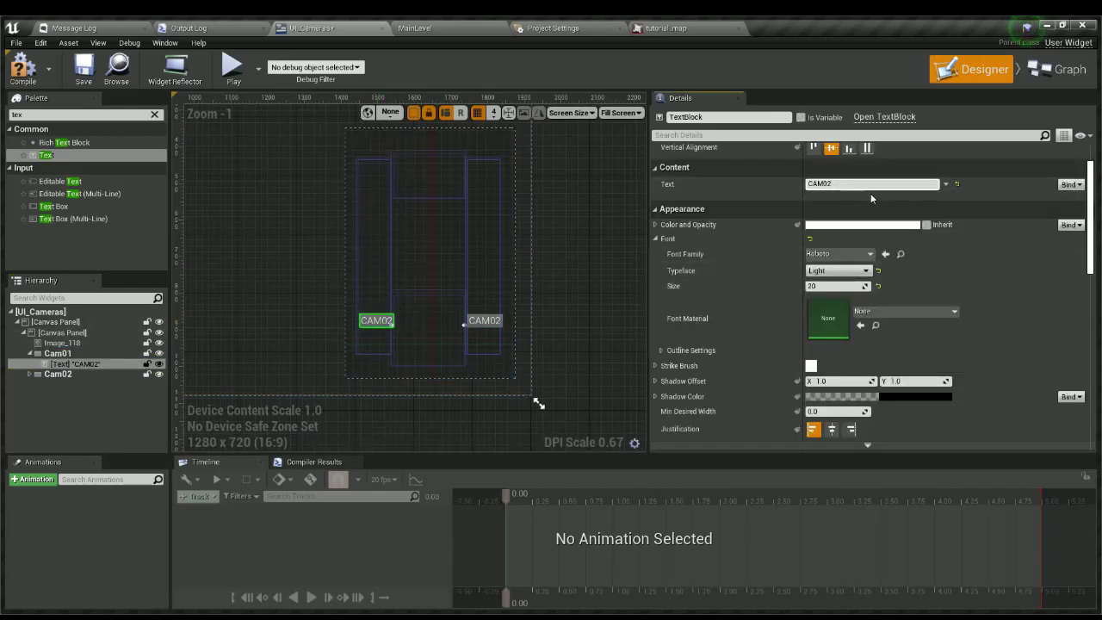
left_click(29, 353)
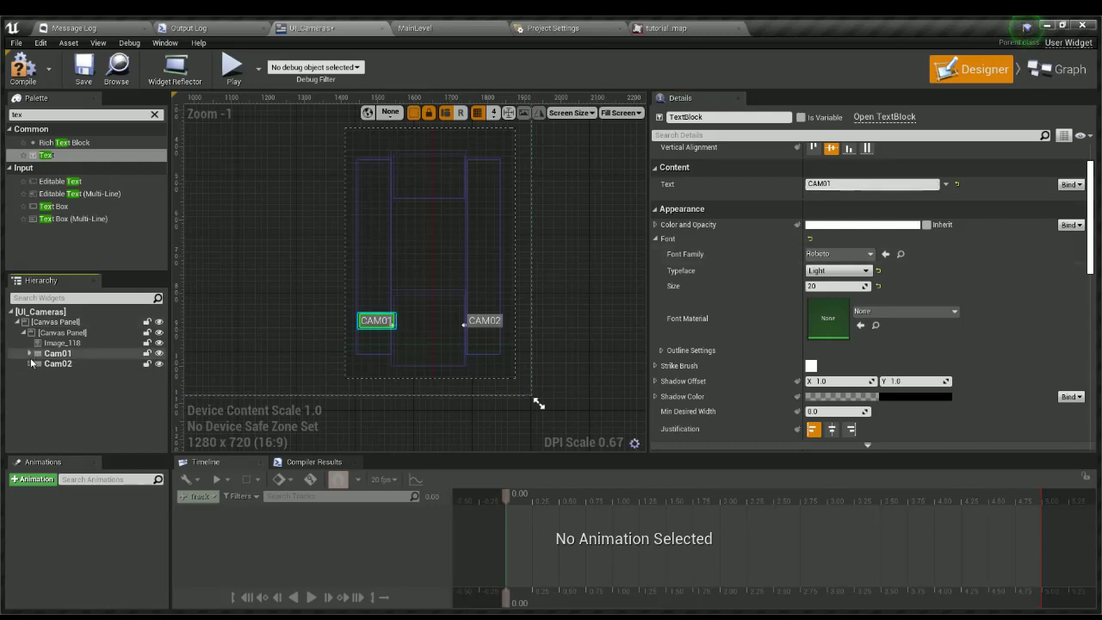
Duplicate the Cam02 button, move the copy onto the map's upper middle room and set its label to CAM03.
left_click(57, 363)
key("ctrl+d")
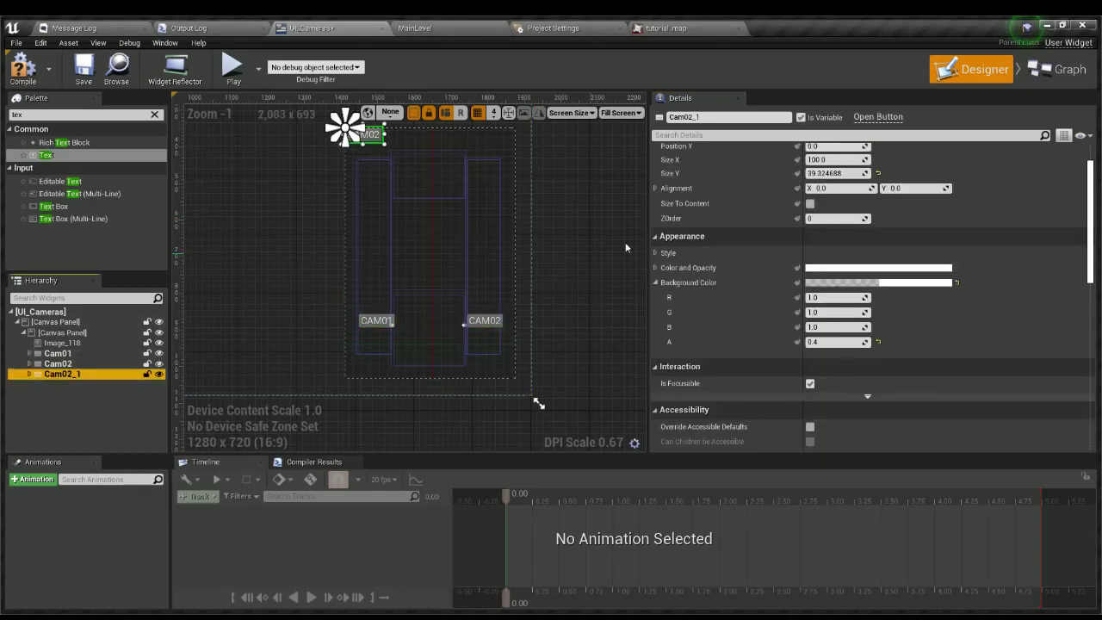
left_click(376, 136)
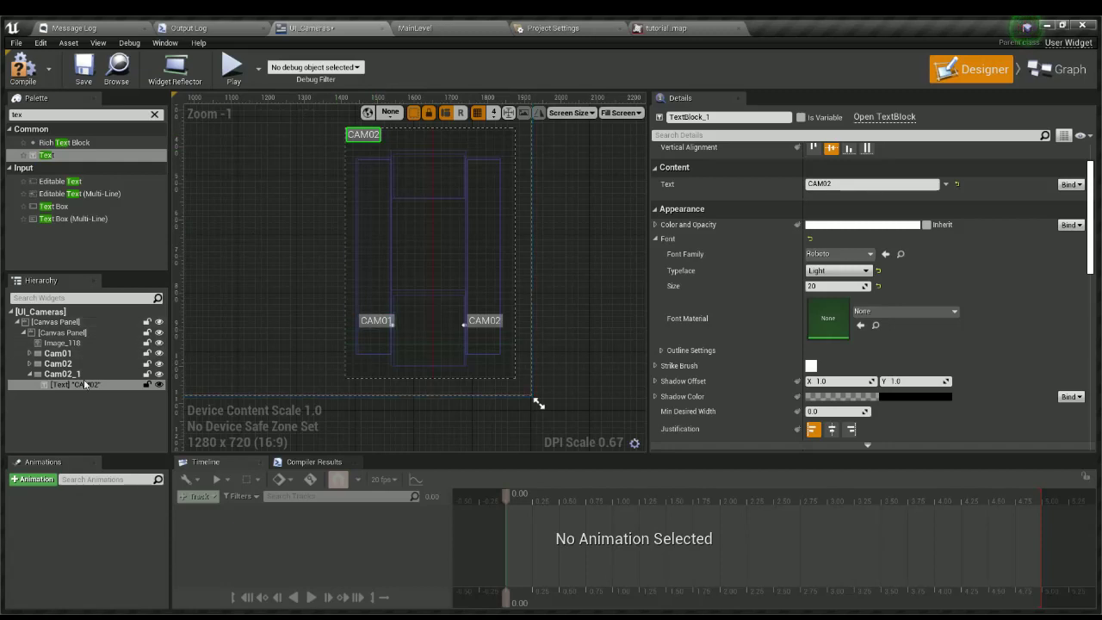
left_click(349, 131)
left_click_drag(382, 139, 439, 179)
left_click(437, 177)
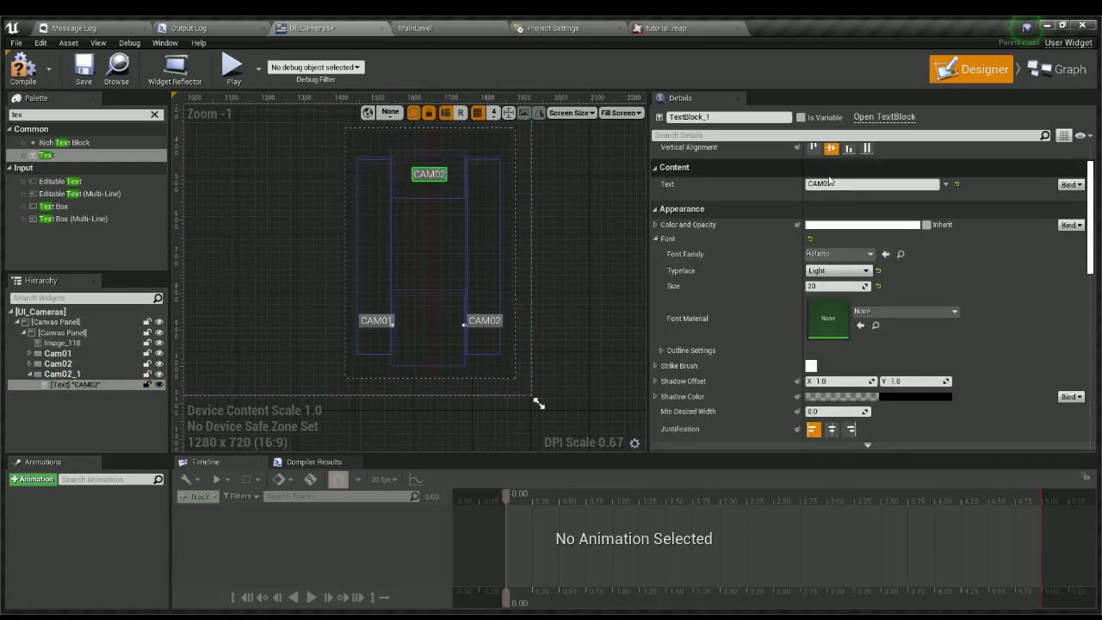
key("Return")
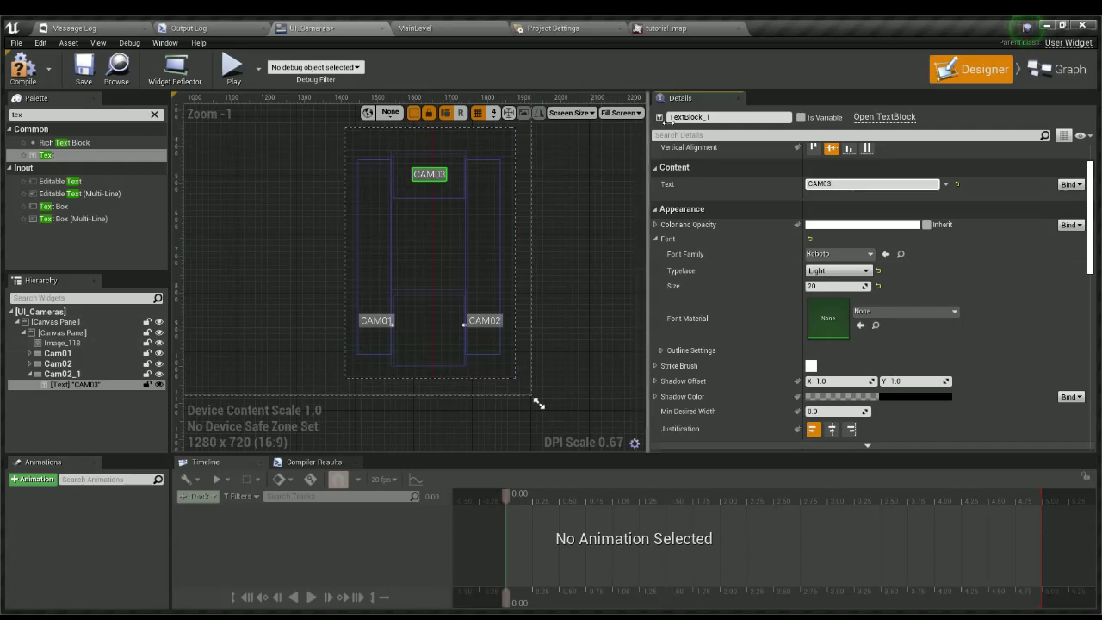
Rename the text block inside the upper camera button as Cam03.
left_click(688, 117)
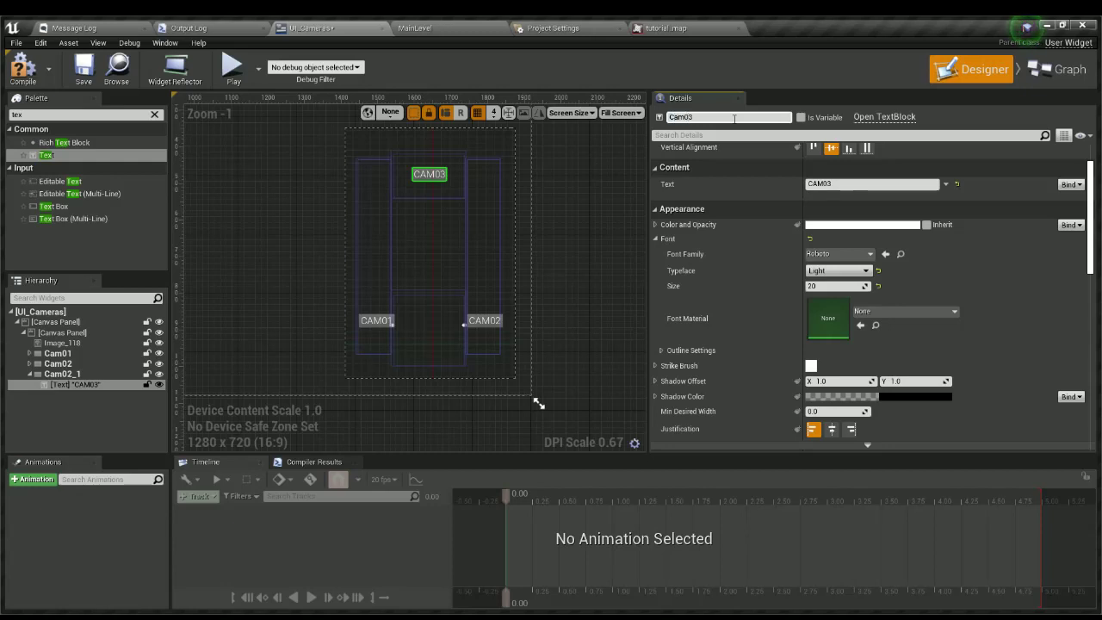
key("Return")
left_click(39, 383)
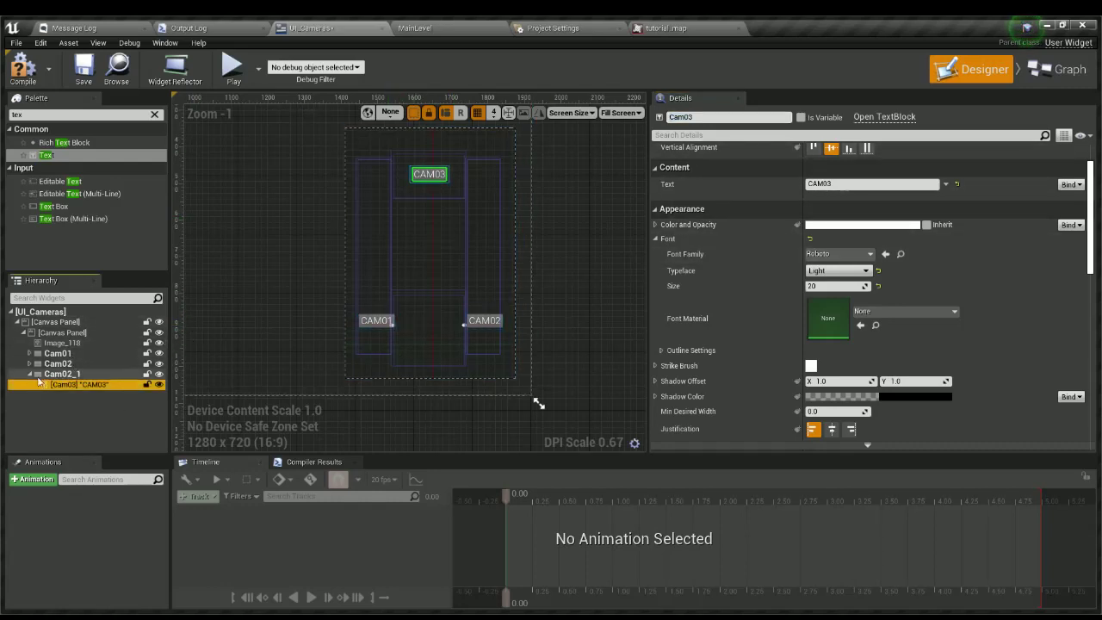
Rename the upper camera button's text block as text and the button itself as Cam03.
left_click(673, 117)
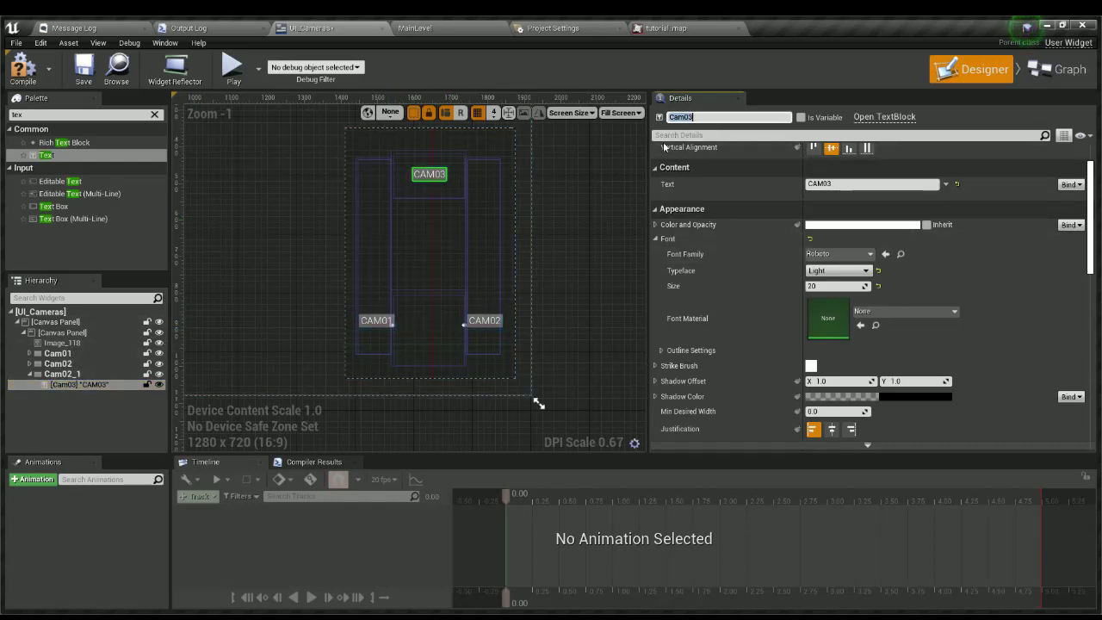
key("BackSpace")
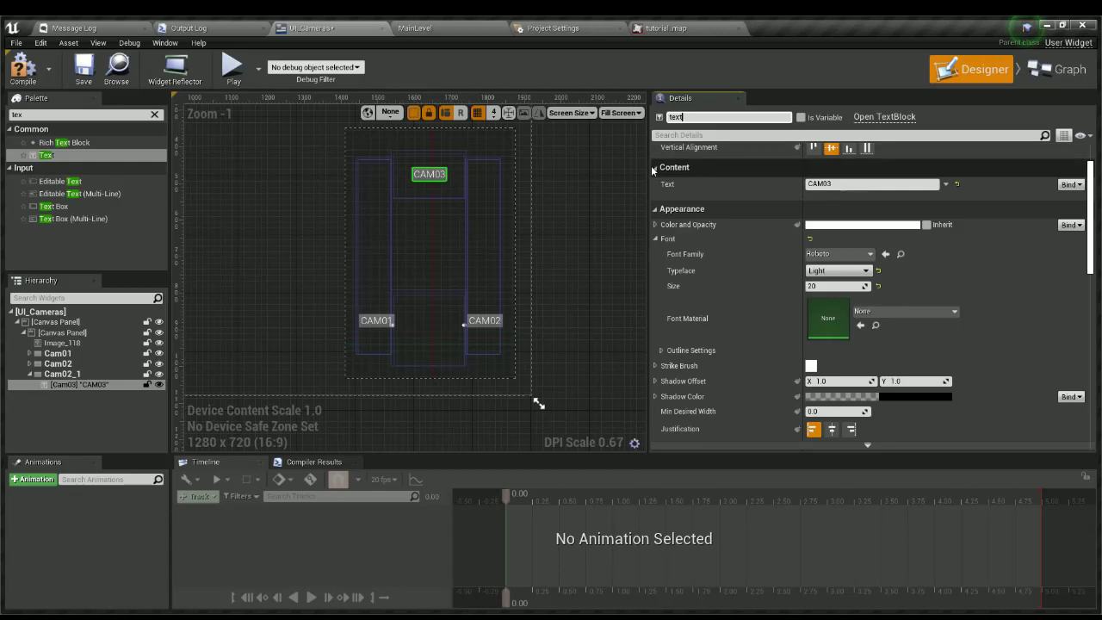
type("text")
key("Return")
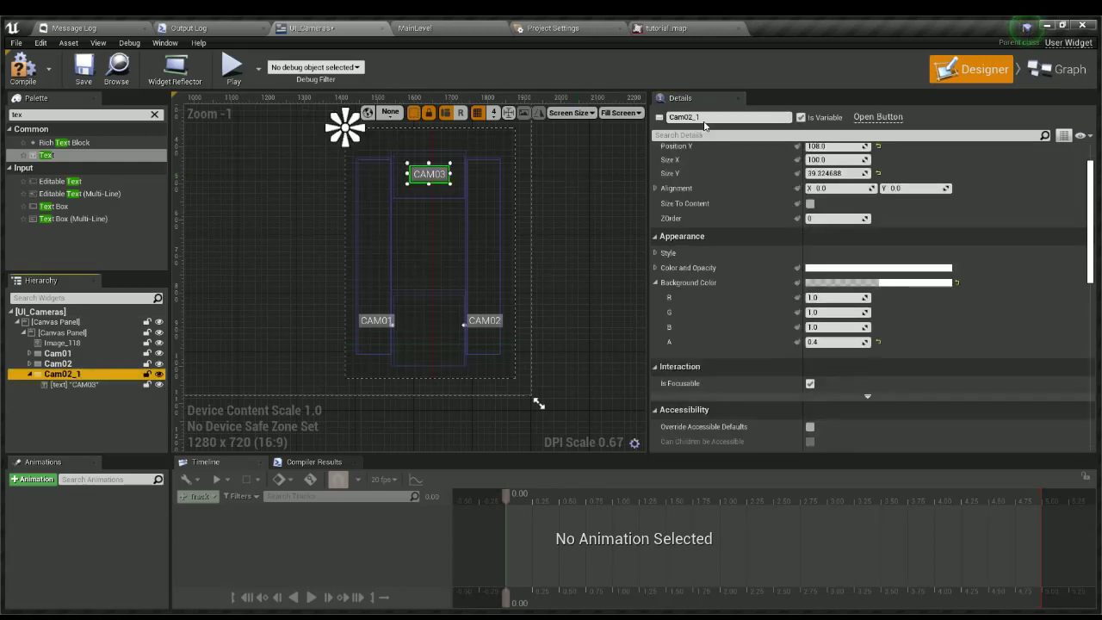
left_click(704, 119)
type("Cam03")
key("Return")
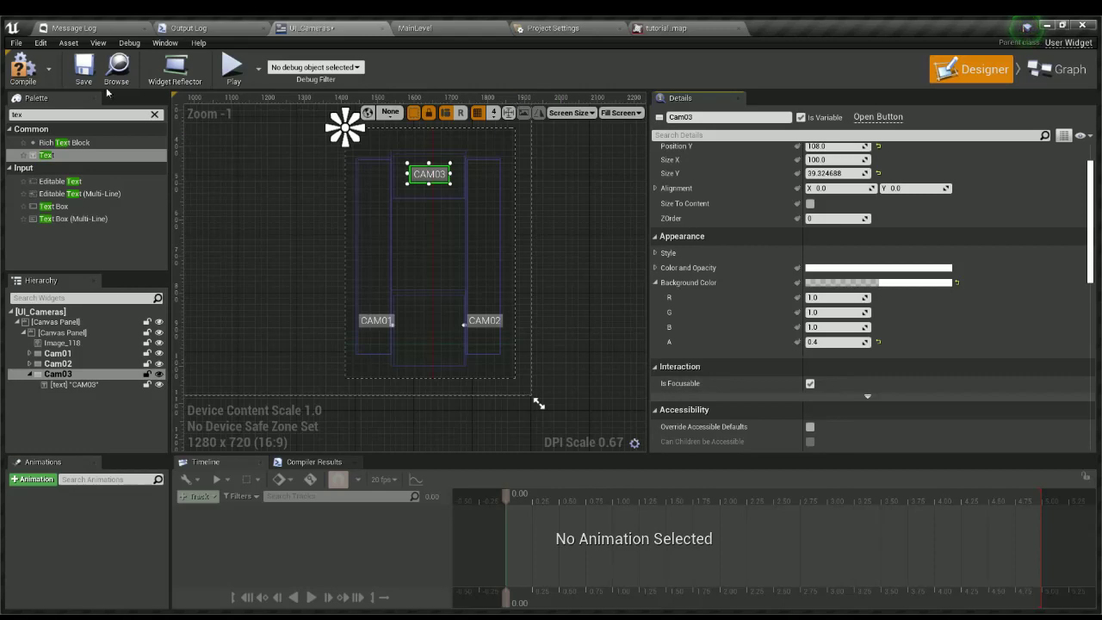
Add an On Clicked event for the Cam01 button to the widget's event graph.
left_click(58, 353)
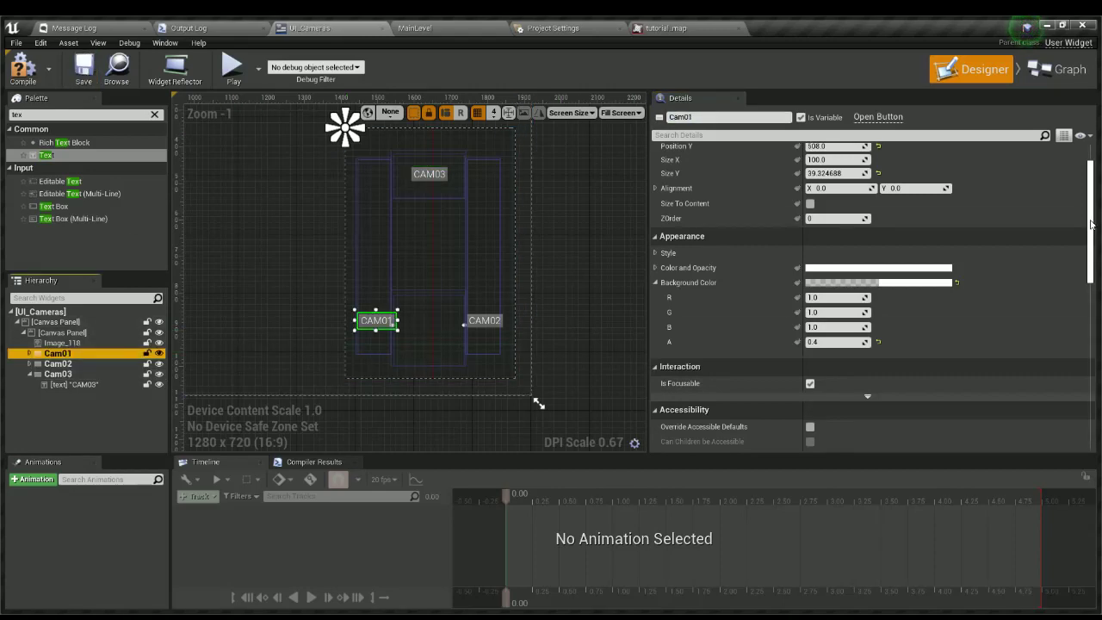
left_click_drag(1090, 225, 1068, 405)
left_click(1059, 70)
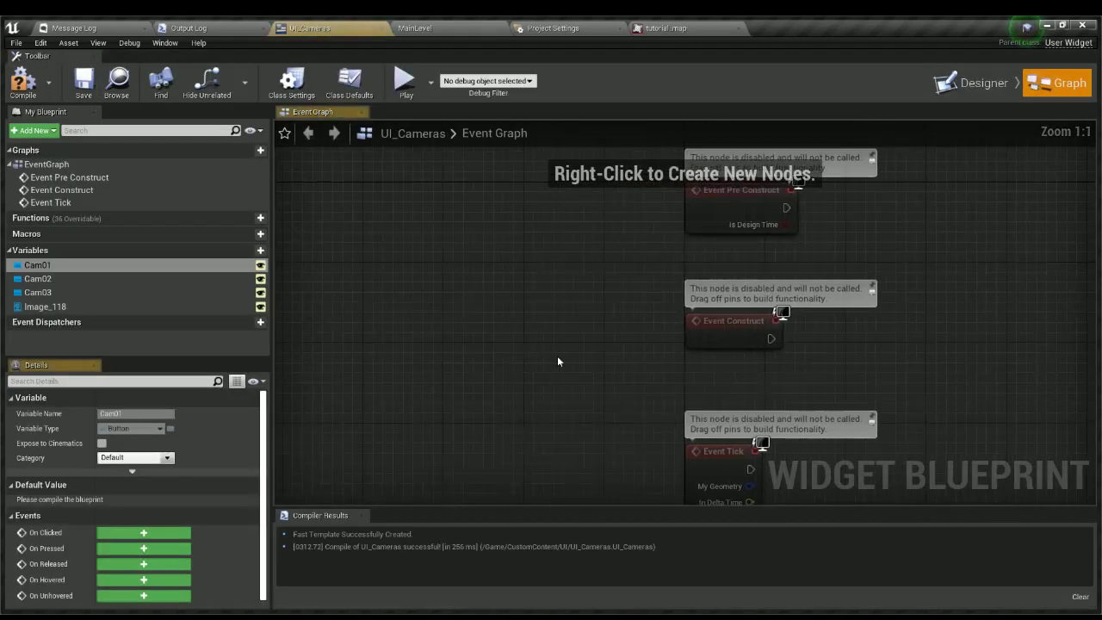
right_click_drag(627, 478, 526, 277)
scroll(525, 276, "down", 1)
right_click_drag(333, 351, 292, 251)
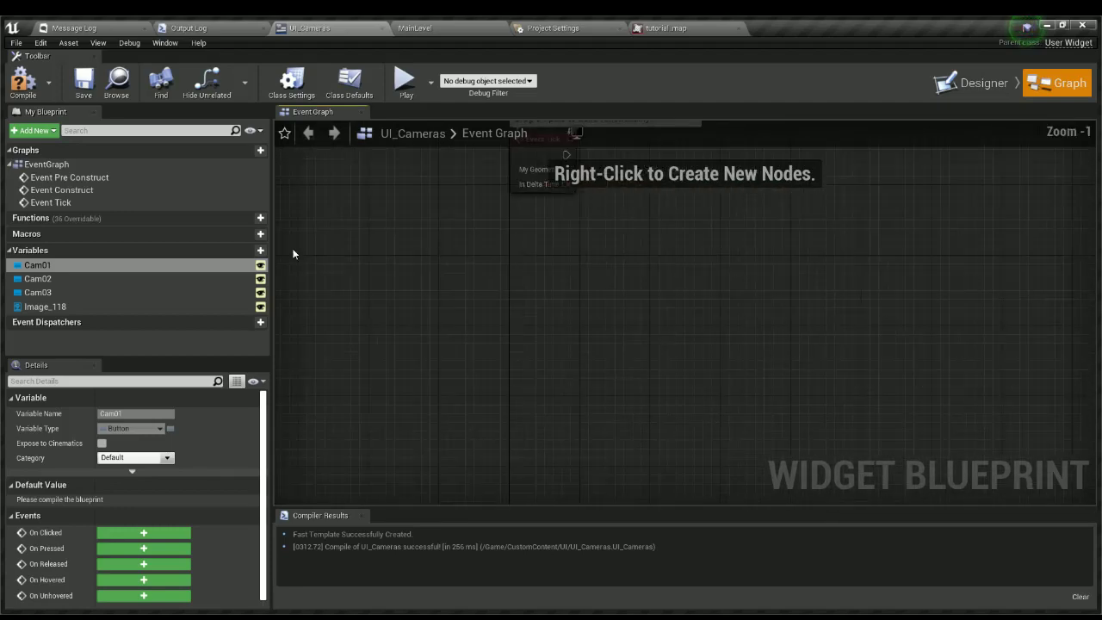
left_click(74, 267)
left_click(144, 532)
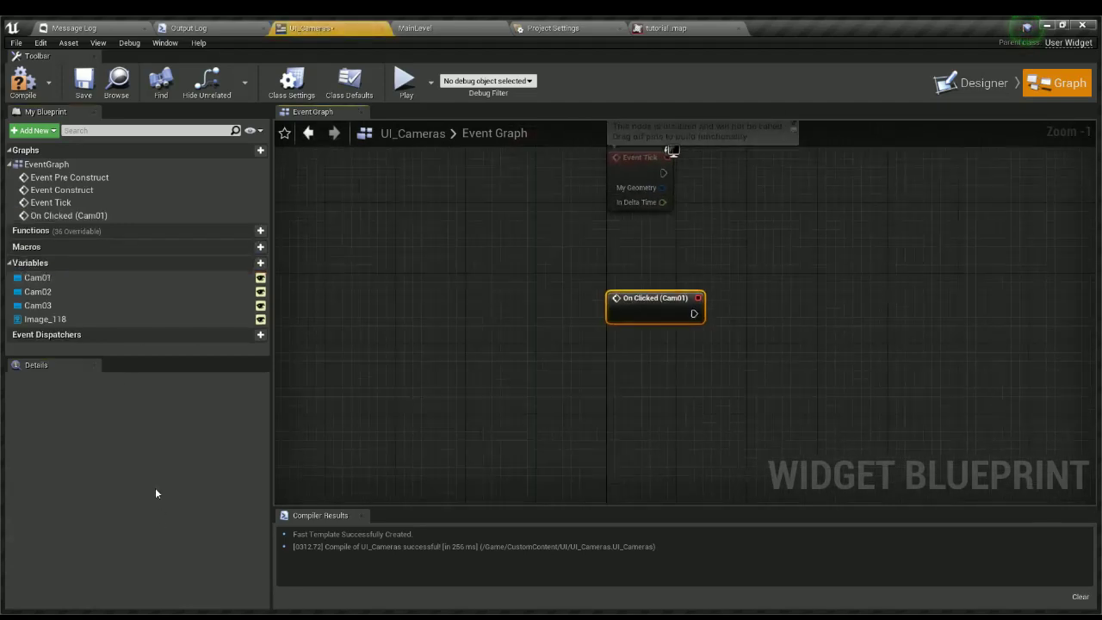
Add On Clicked events for the Cam02 and Cam03 buttons to the event graph and compile the widget.
left_click(64, 293)
left_click(146, 535)
left_click(52, 316)
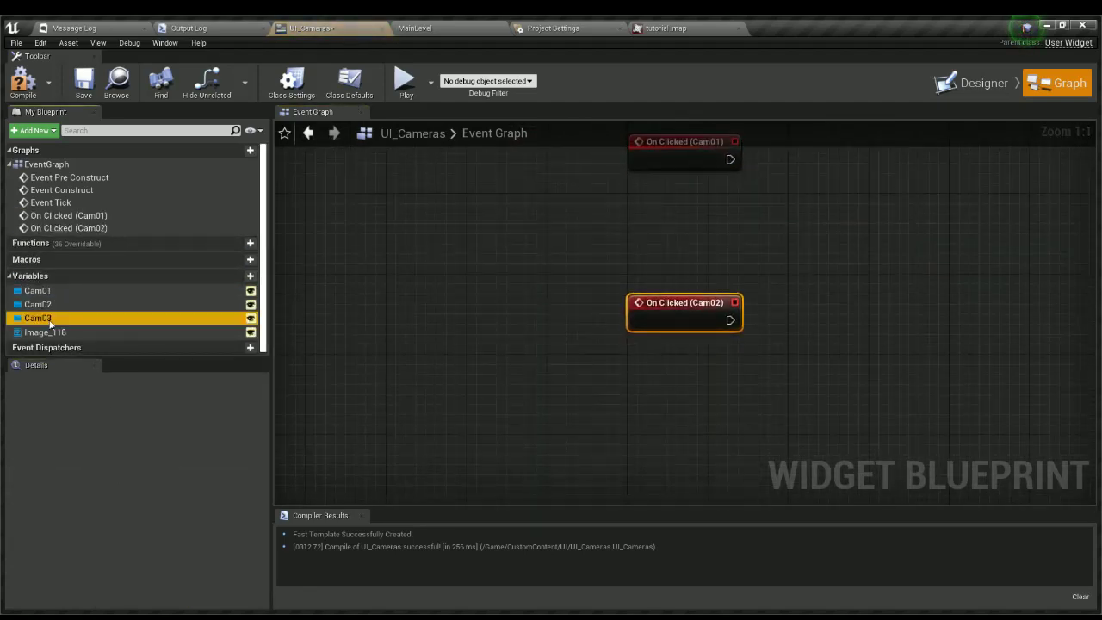
left_click(143, 532)
scroll(620, 447, "down", 2)
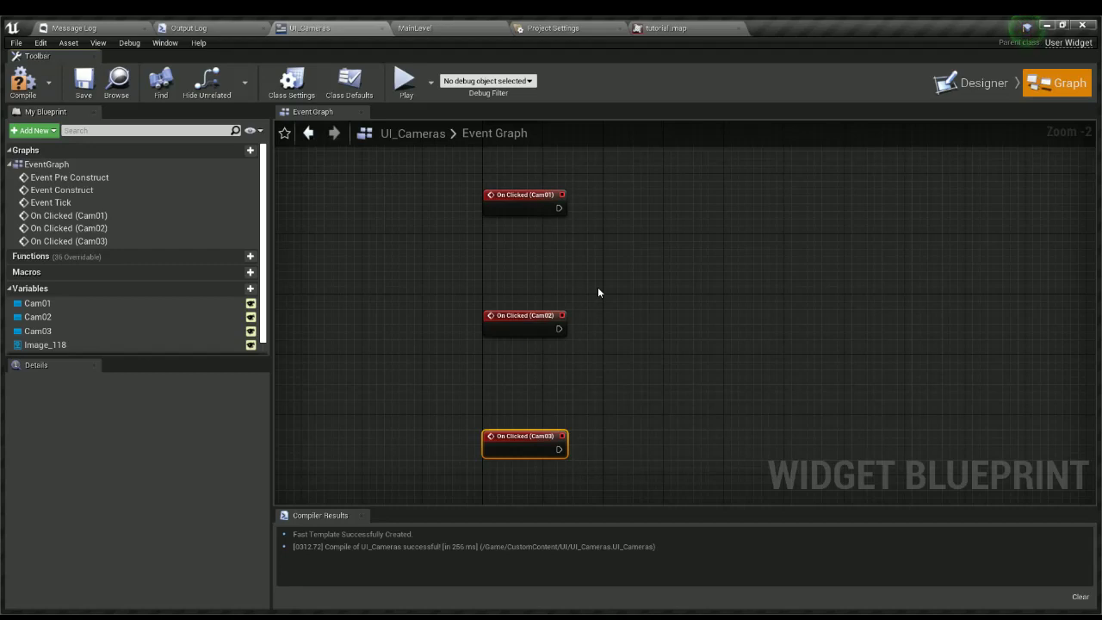
right_click_drag(587, 336, 532, 338)
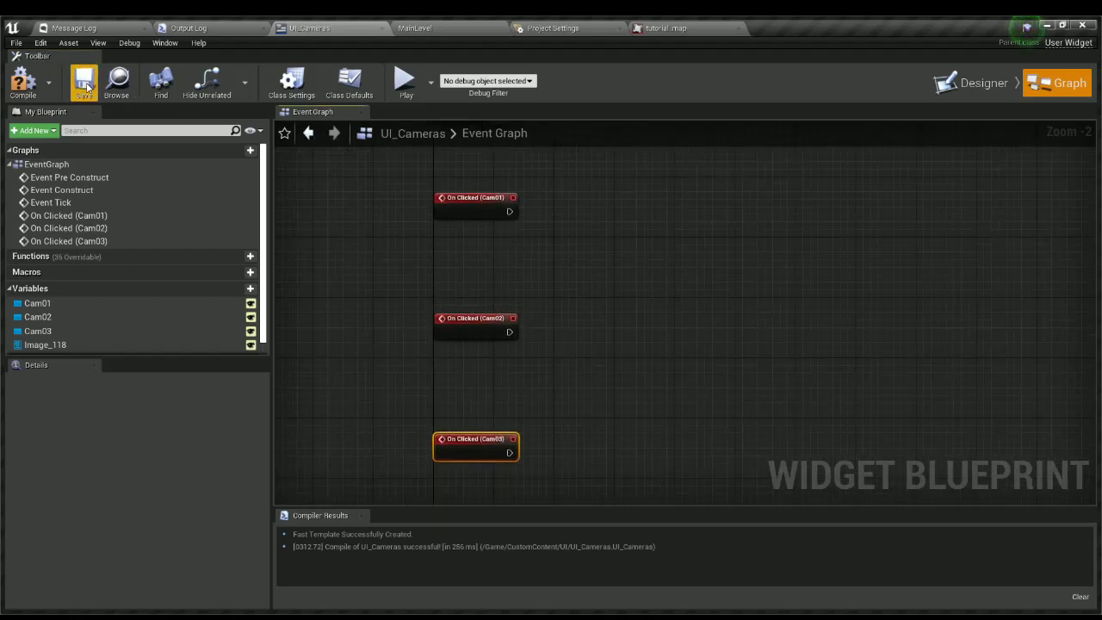
left_click(23, 81)
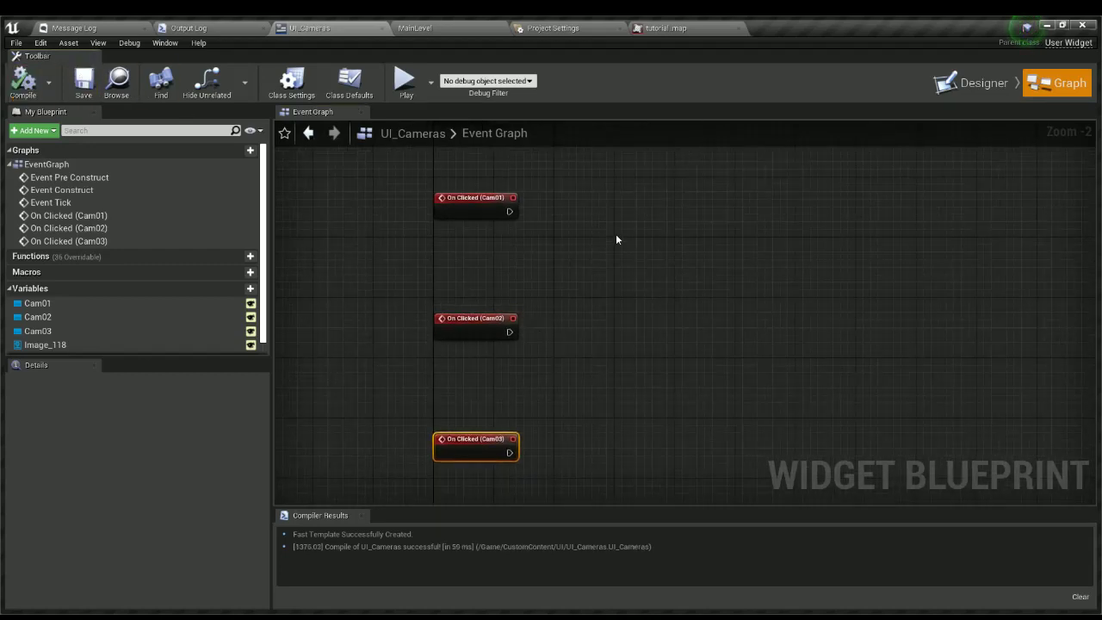
right_click_drag(599, 263, 439, 399)
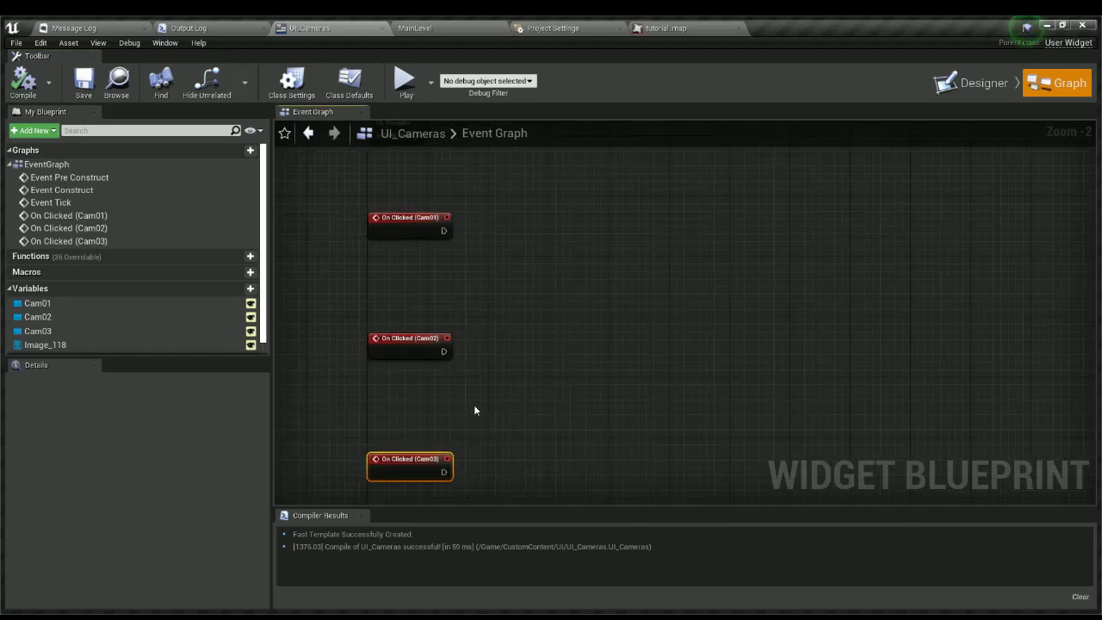
Create an event dispatcher named OpenCam01 in the widget.
scroll(200, 267, "down", 1)
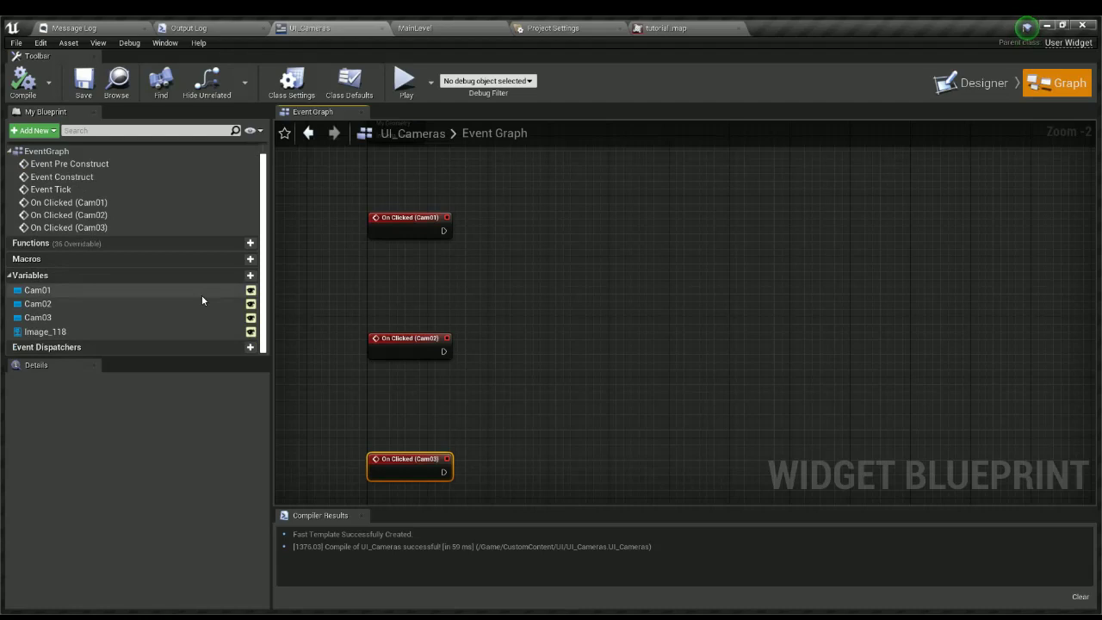
left_click(224, 347)
type("C")
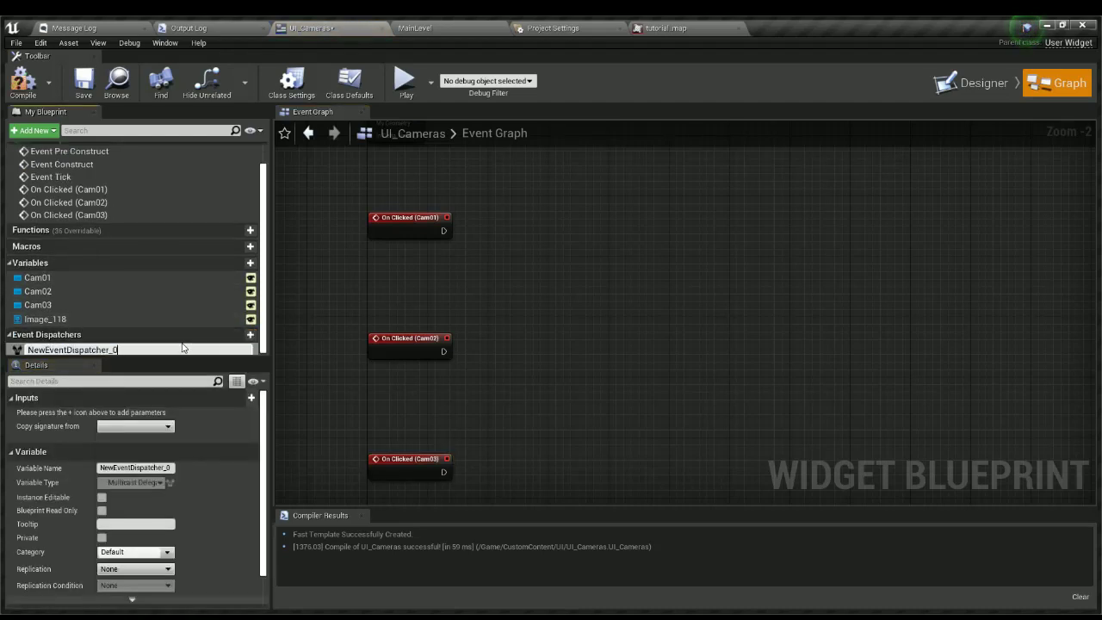
key("ctrl+a")
type("C")
key("Return")
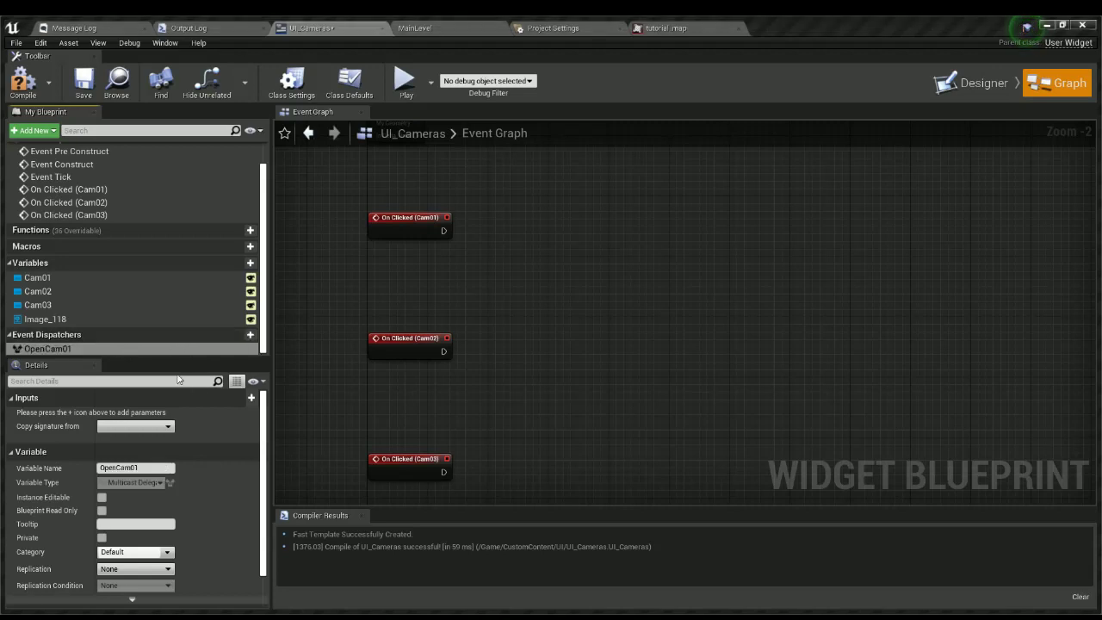
Create two more event dispatchers named OpenCam02 and OpenCam03.
left_click(249, 334)
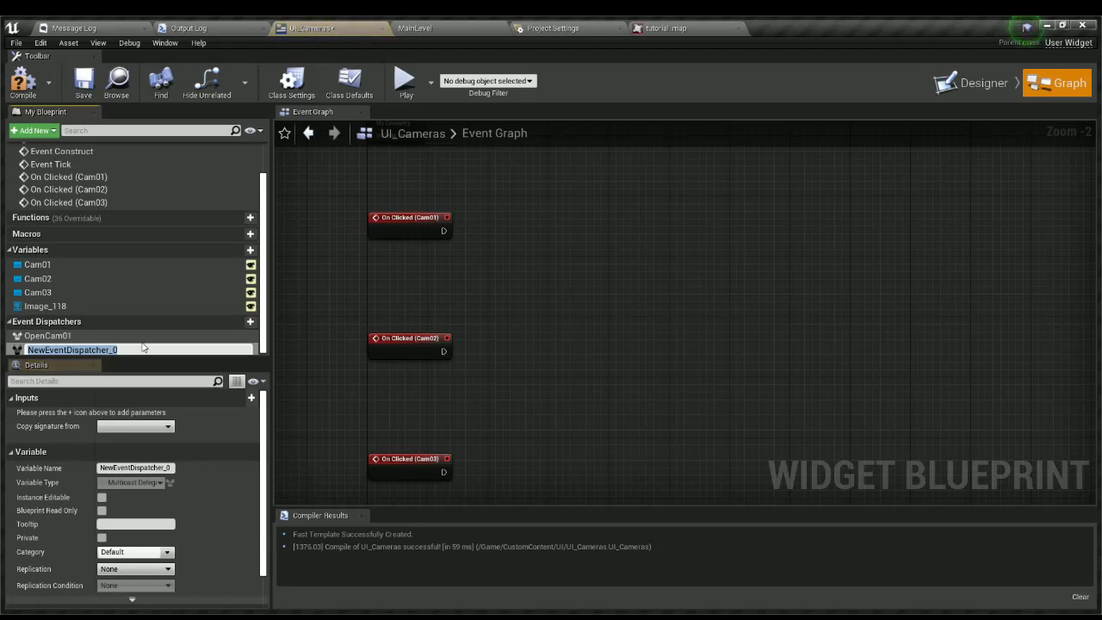
type("OpenCam02")
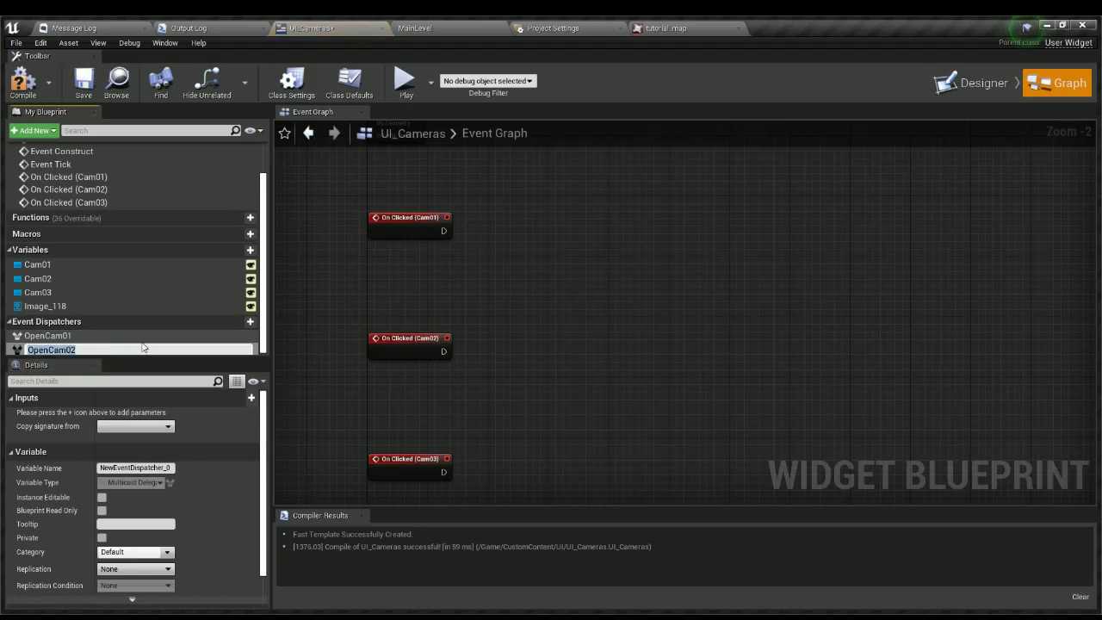
key("Return")
left_click(249, 321)
type("OpenCam02")
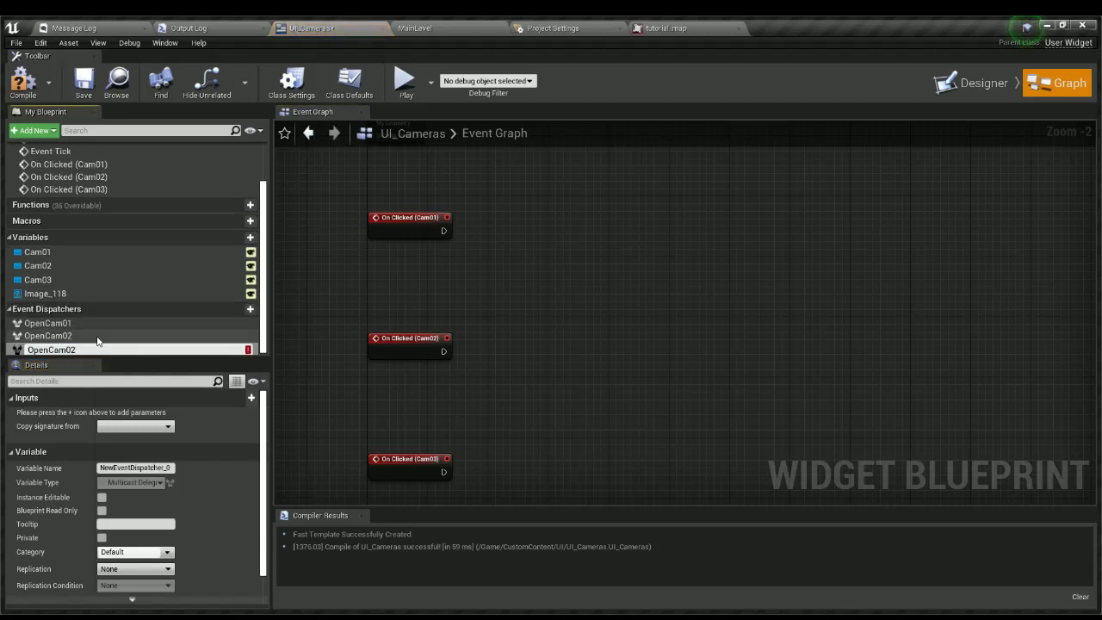
key("BackSpace")
type("3")
key("Return")
Place Call nodes for the OpenCam01, OpenCam02 and OpenCam03 dispatchers beside the matching On Clicked events.
left_click_drag(79, 321, 484, 215)
left_click(493, 225)
left_click_drag(48, 335, 482, 339)
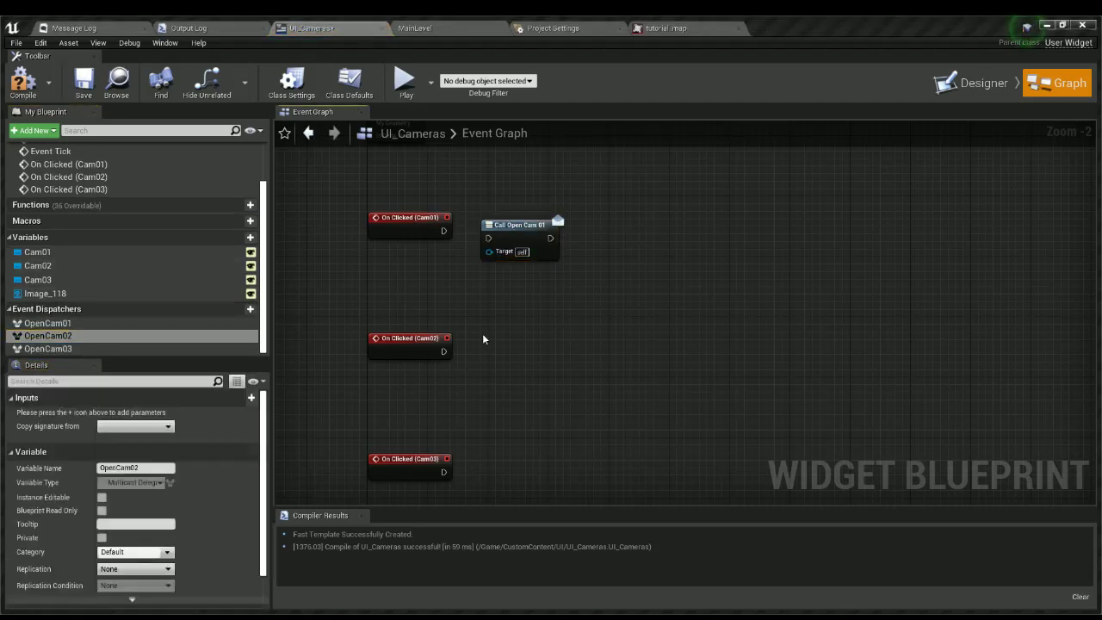
left_click(515, 356)
left_click_drag(48, 348, 504, 482)
left_click(527, 472)
Wire each On Clicked event to its aligned Call Open Cam node, and compile and save the widget.
left_click_drag(517, 469, 502, 459)
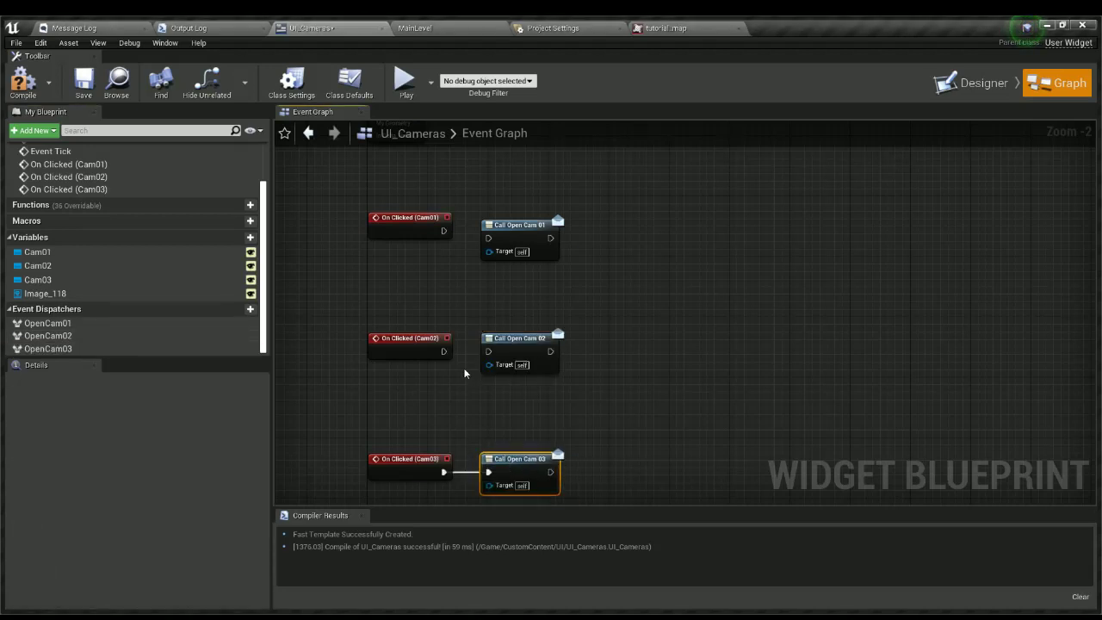
left_click_drag(443, 351, 488, 351)
left_click_drag(444, 230, 503, 248)
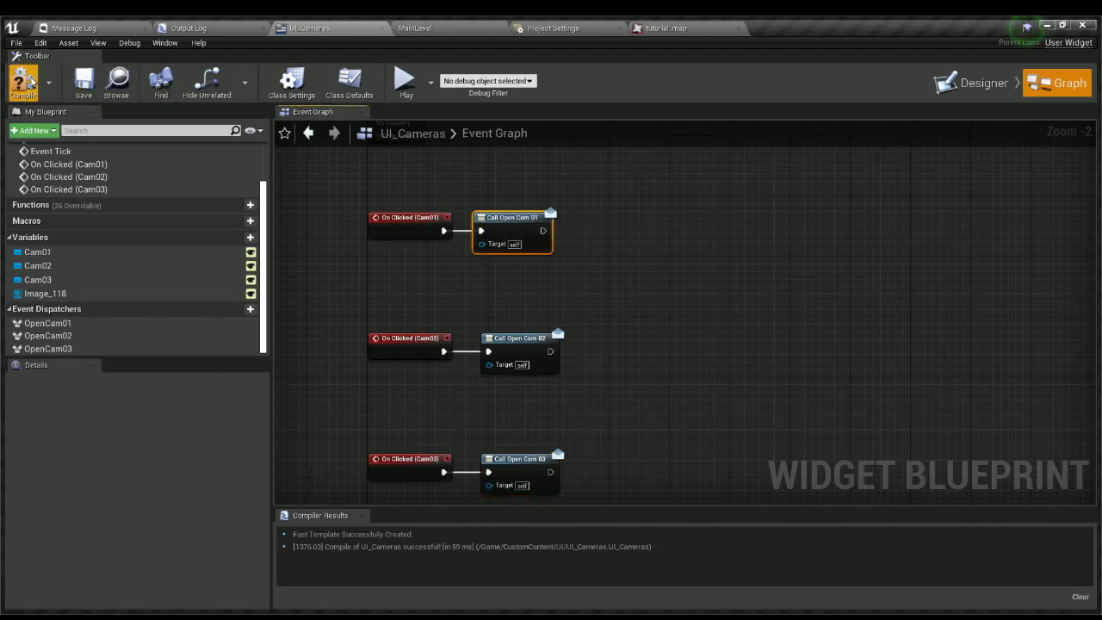
left_click(23, 82)
left_click(82, 87)
left_click_drag(512, 222, 523, 225)
right_click_drag(606, 215, 595, 265)
Open the level blueprint of MainLevel at an empty area of its event graph and save it.
left_click(422, 29)
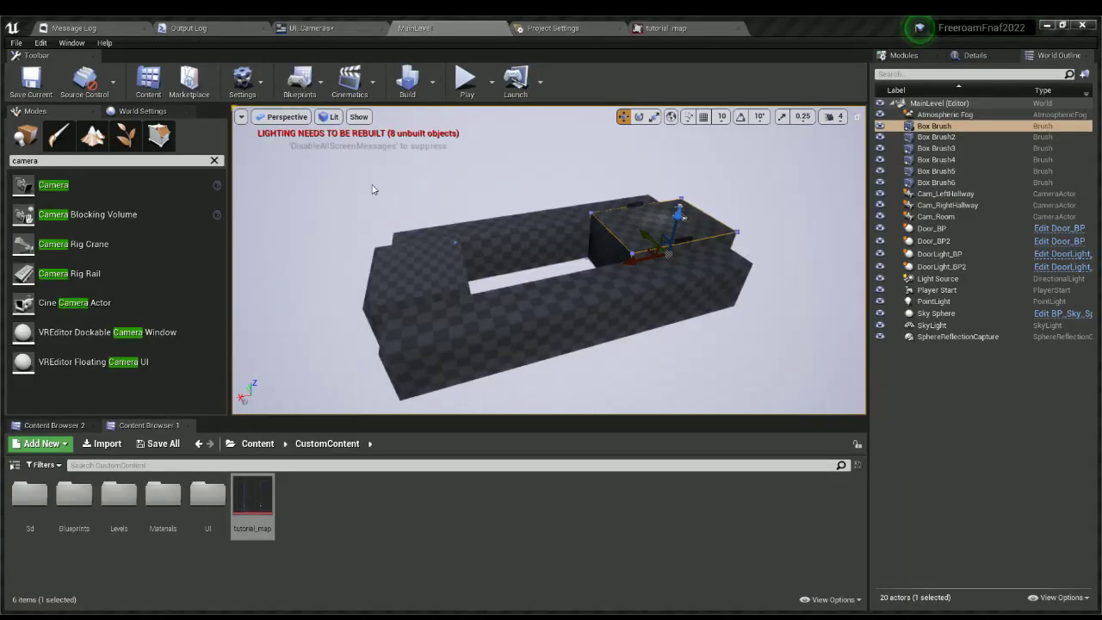
left_click(603, 512)
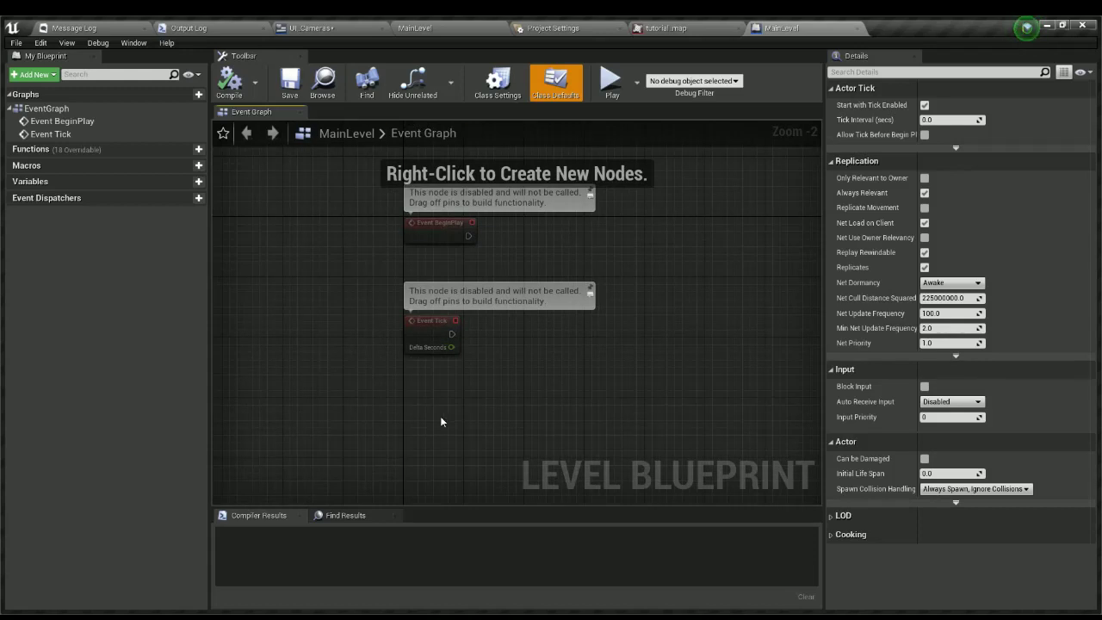
right_click_drag(441, 422, 338, 183)
scroll(382, 311, "up", 2)
left_click(290, 84)
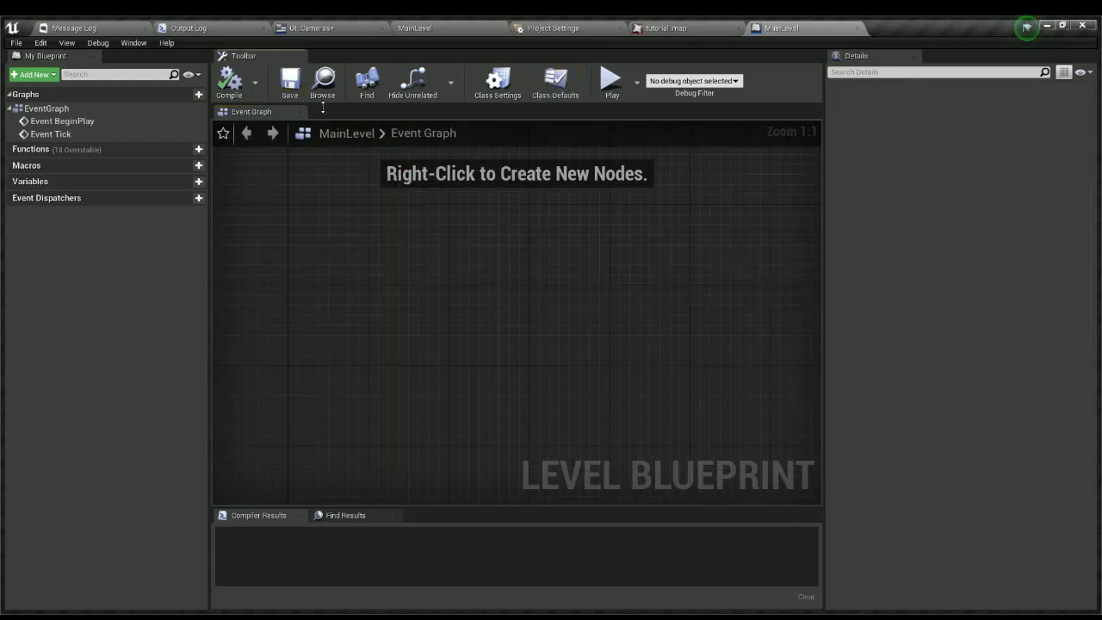
left_click(555, 82)
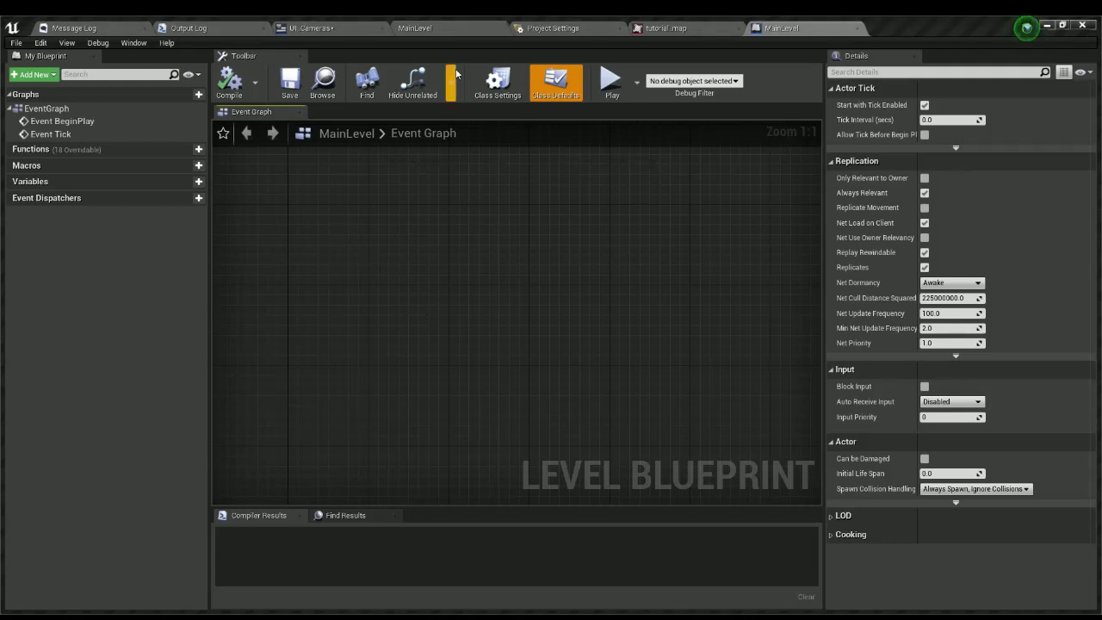
Add an action mapping named OpenCams in the project's input settings and bind it to the Tab key.
left_click(456, 28)
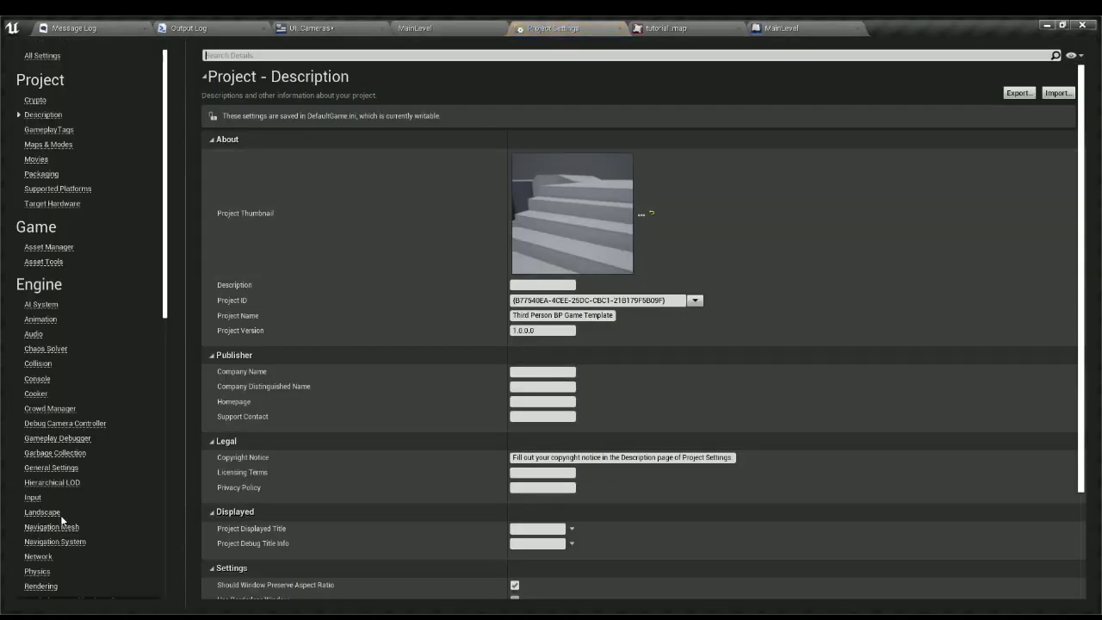
left_click(33, 498)
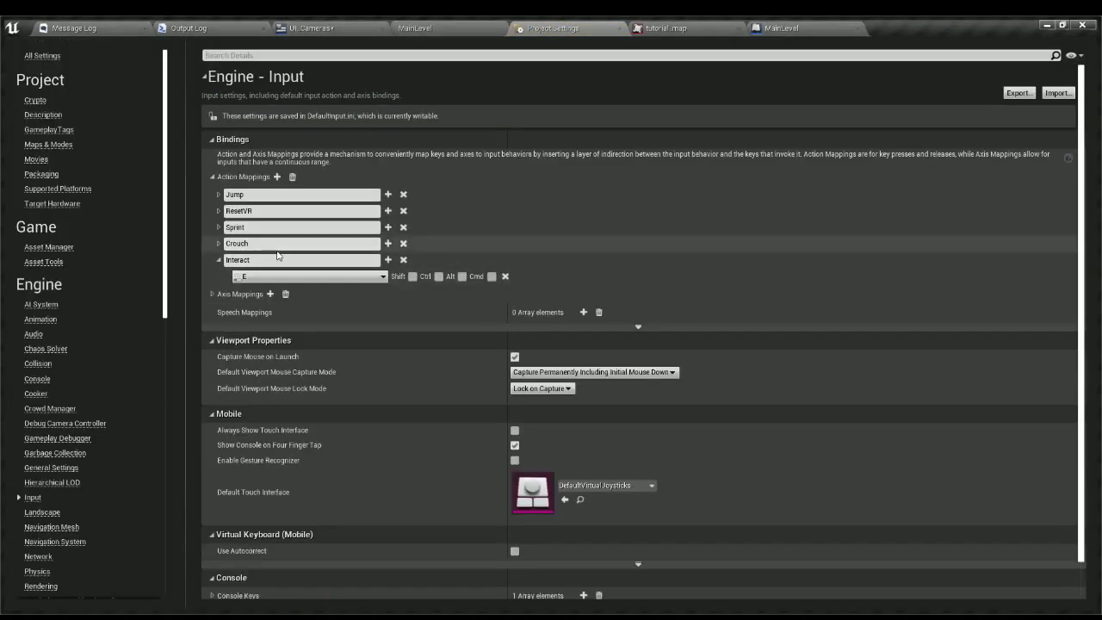
left_click(277, 177)
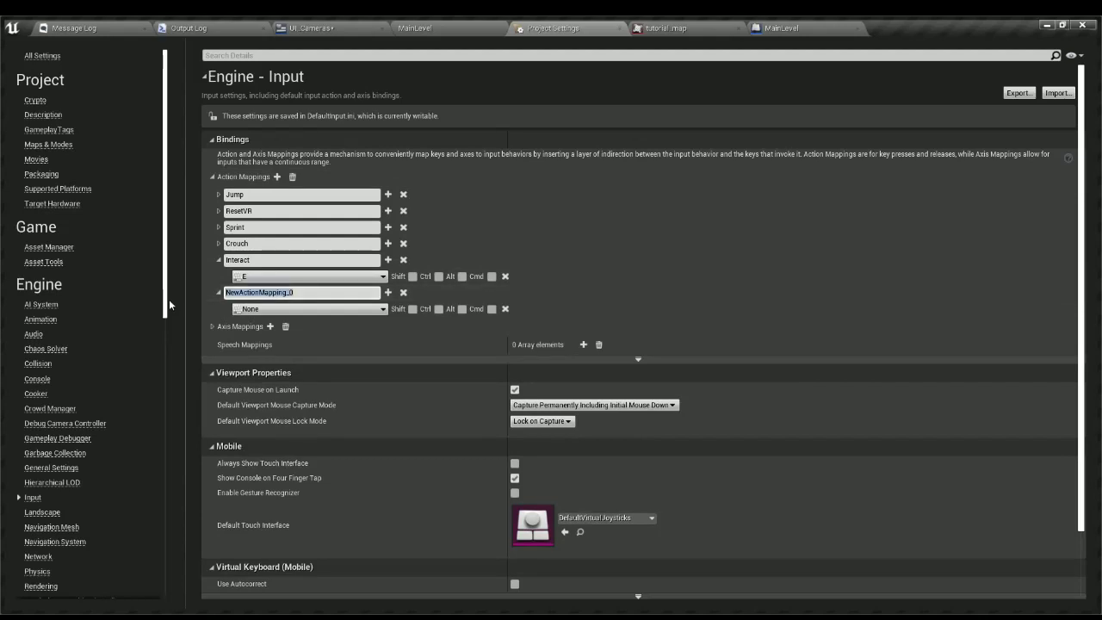
type("OpenCams")
key("Return")
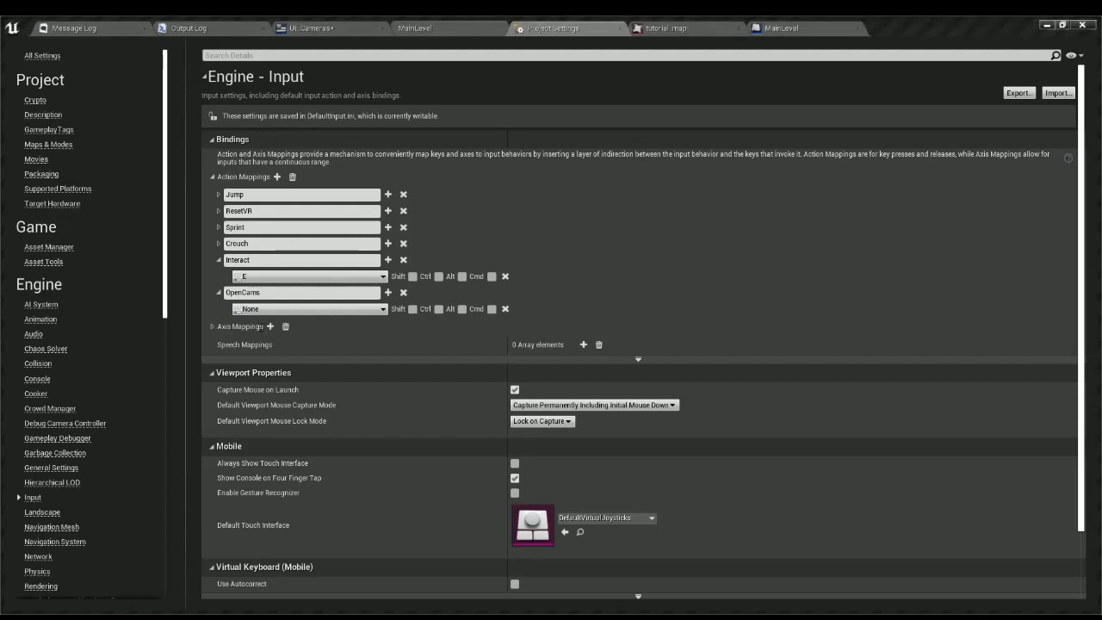
key("Tab")
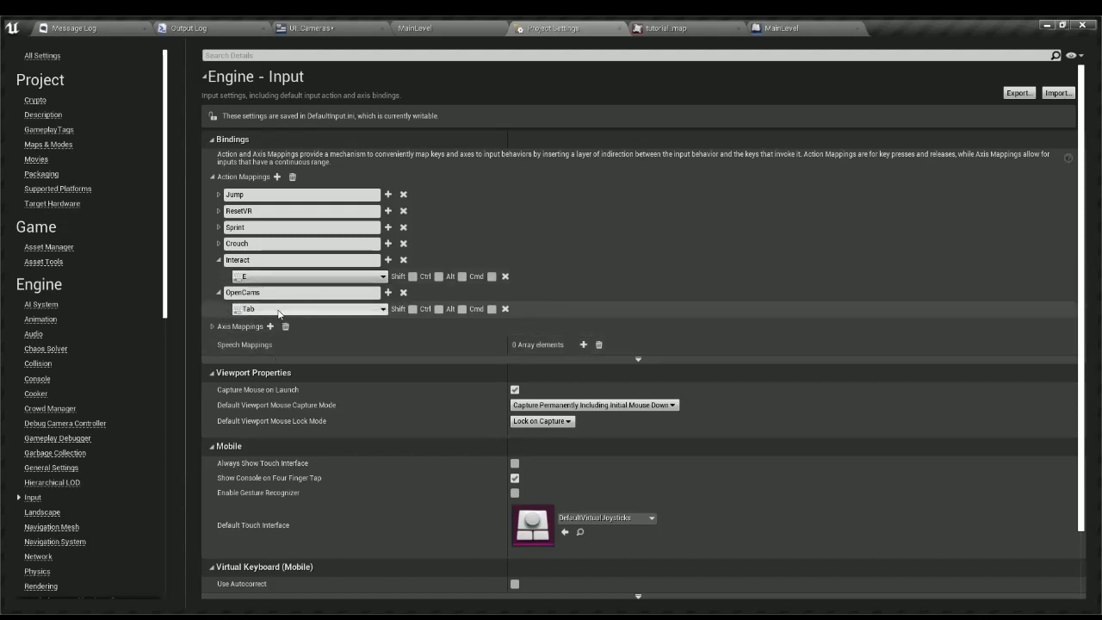
Add an InputAction OpenCams event to the MainLevel blueprint, and compile and save it.
left_click(781, 28)
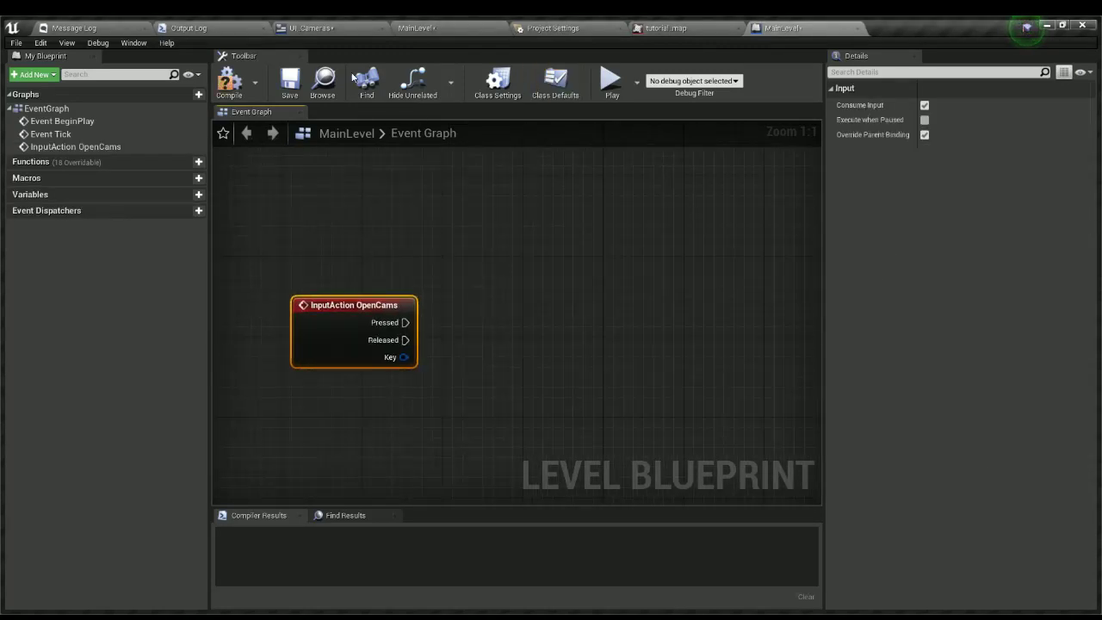
left_click(290, 84)
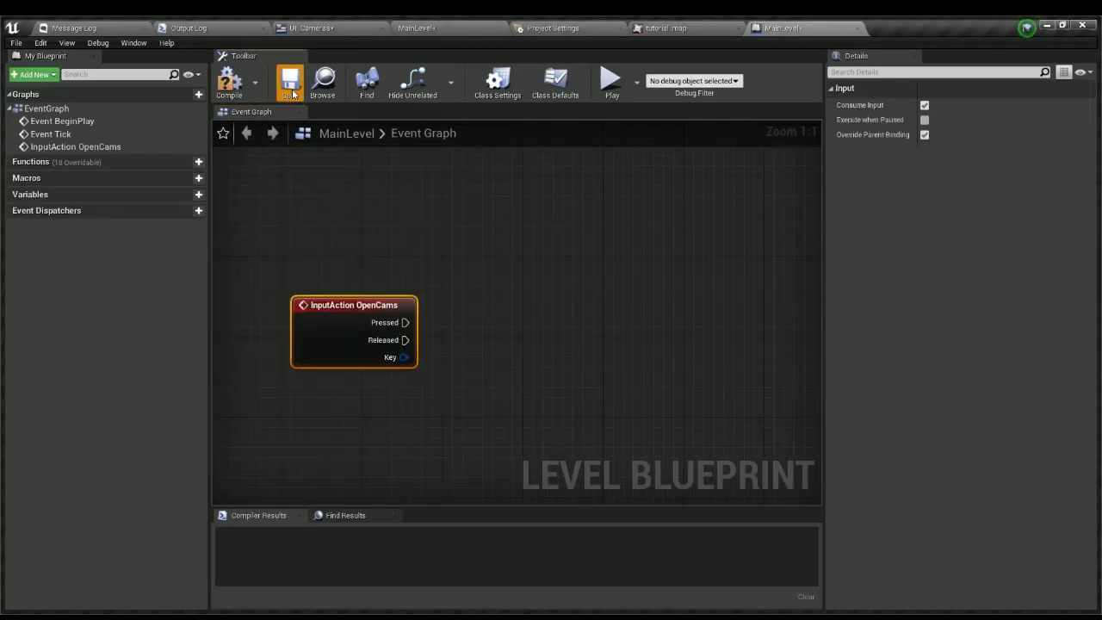
right_click_drag(420, 313, 363, 307)
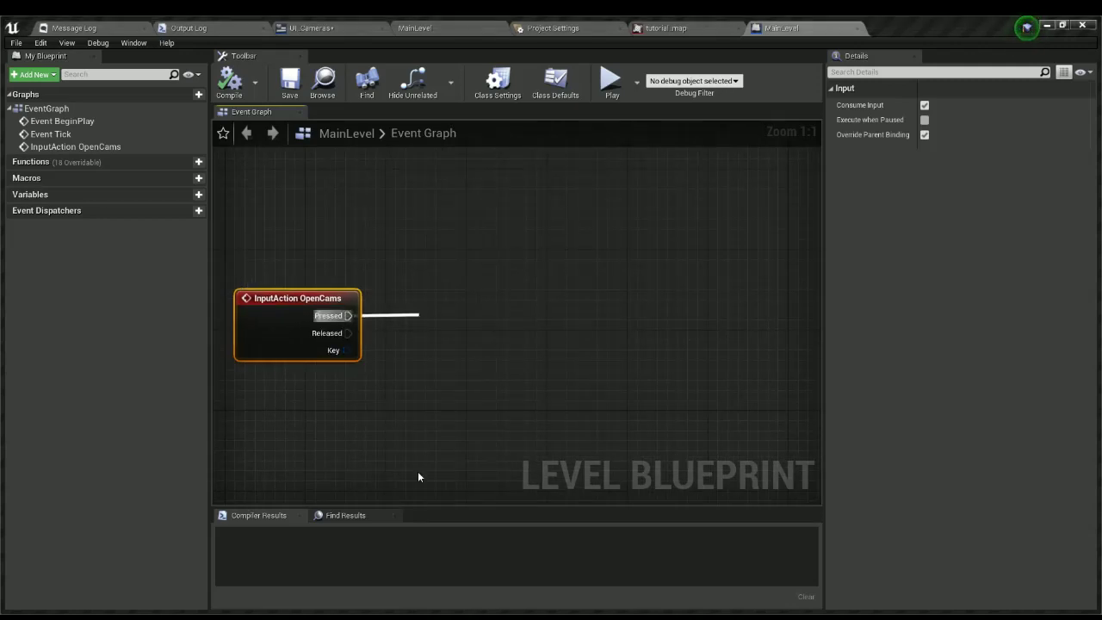
Add a Create Widget node wired to the Pressed output of the OpenCams input event.
left_click(485, 484)
left_click_drag(473, 322, 463, 303)
right_click_drag(457, 303, 506, 363)
scroll(504, 361, "down", 1)
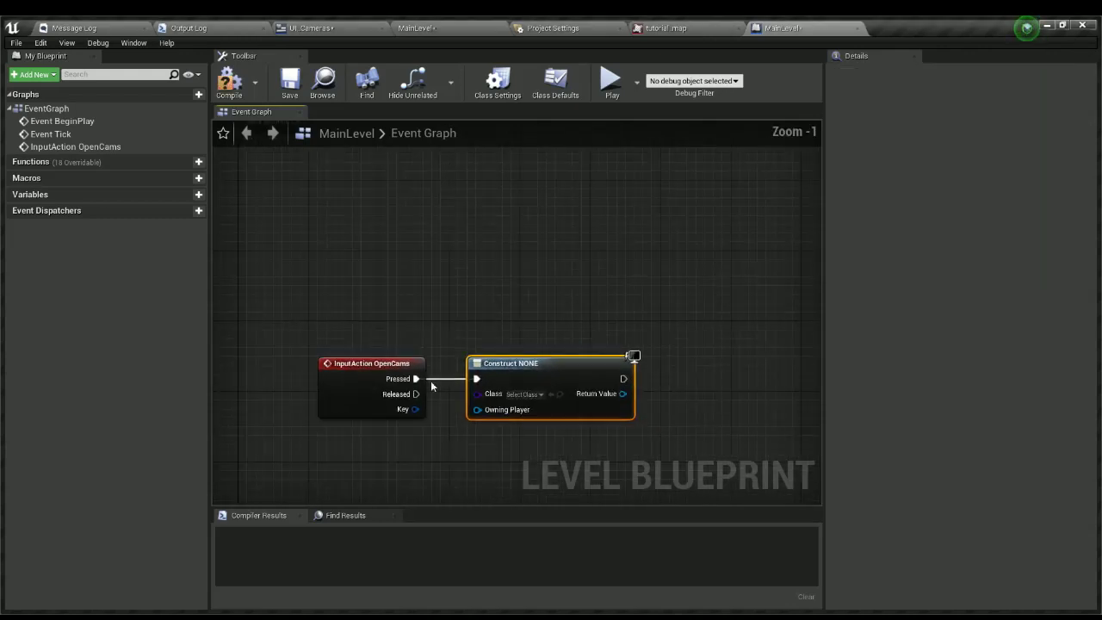
Detach the Create Widget node from the OpenCams event and connect it to Event BeginPlay, moved down beside it.
scroll(469, 361, "down", 3)
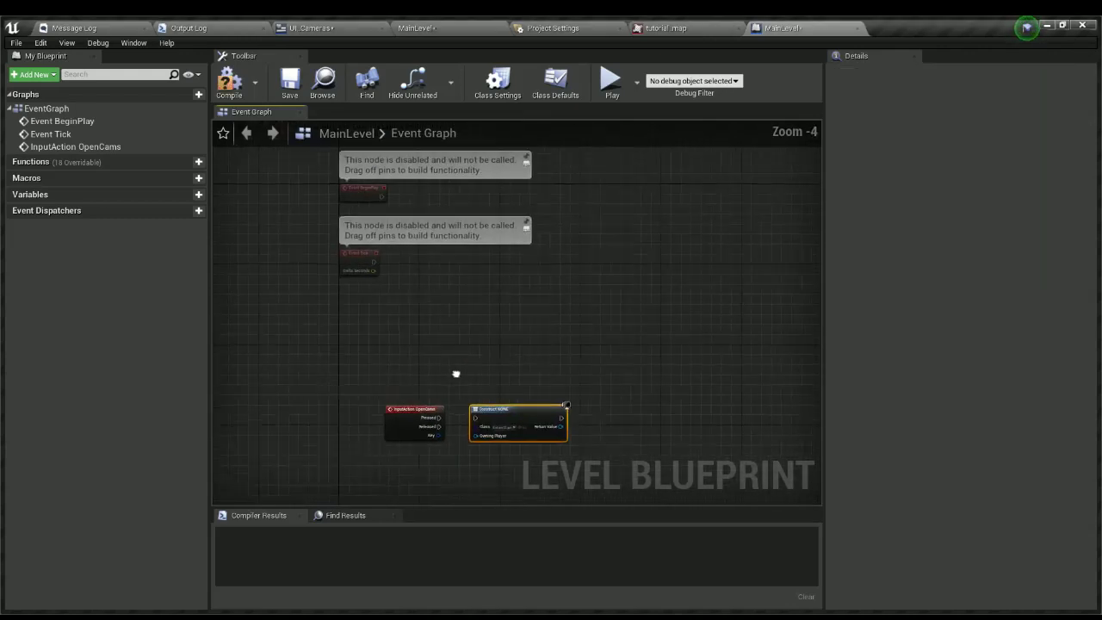
left_click_drag(364, 195, 410, 348)
scroll(411, 349, "up", 1)
left_click_drag(510, 422, 528, 371)
Promote the Create Widget node's return value to a variable, set its class to UI_Cameras and align the SET node.
scroll(468, 376, "up", 3)
left_click(590, 166)
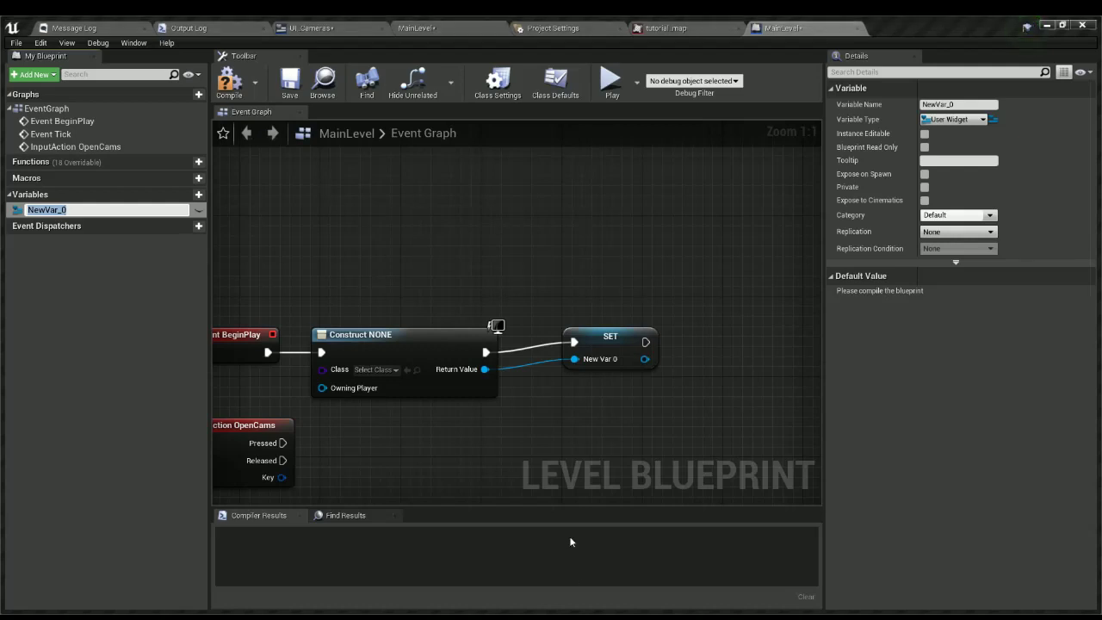
key("Return")
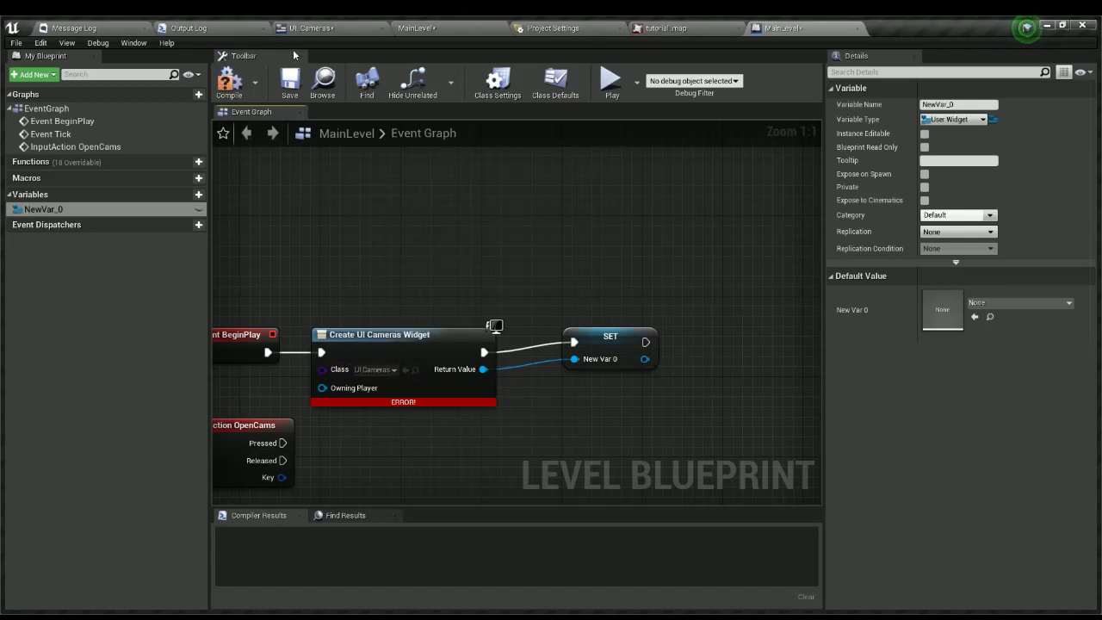
left_click_drag(624, 344, 584, 355)
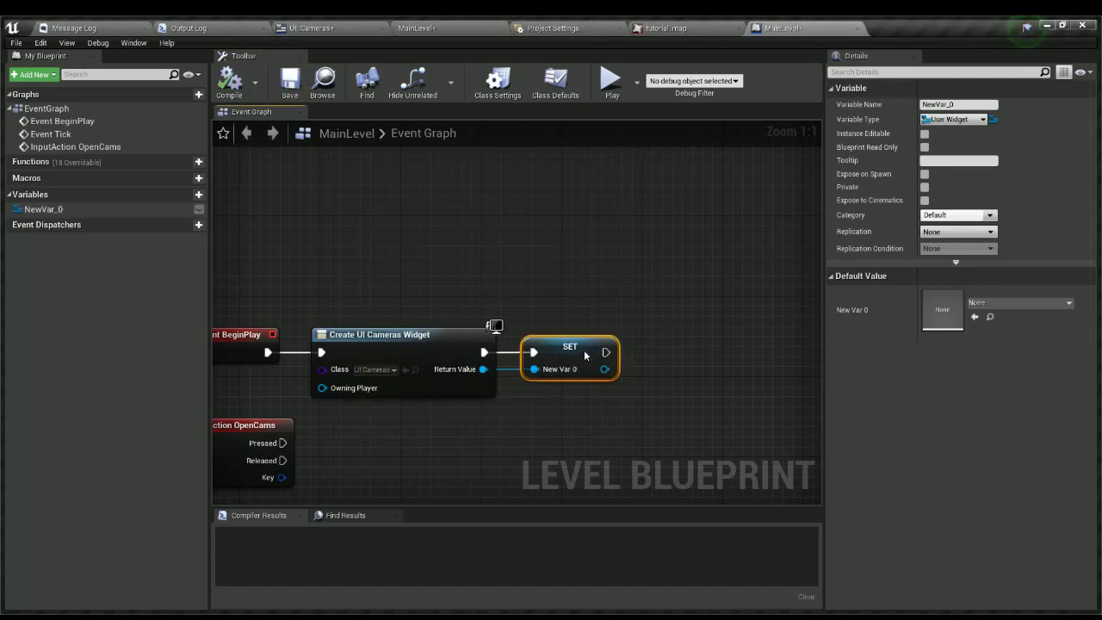
Rename the promoted widget variable as CamerasUIRef and compile the level blueprint.
left_click(74, 215)
left_click(73, 209)
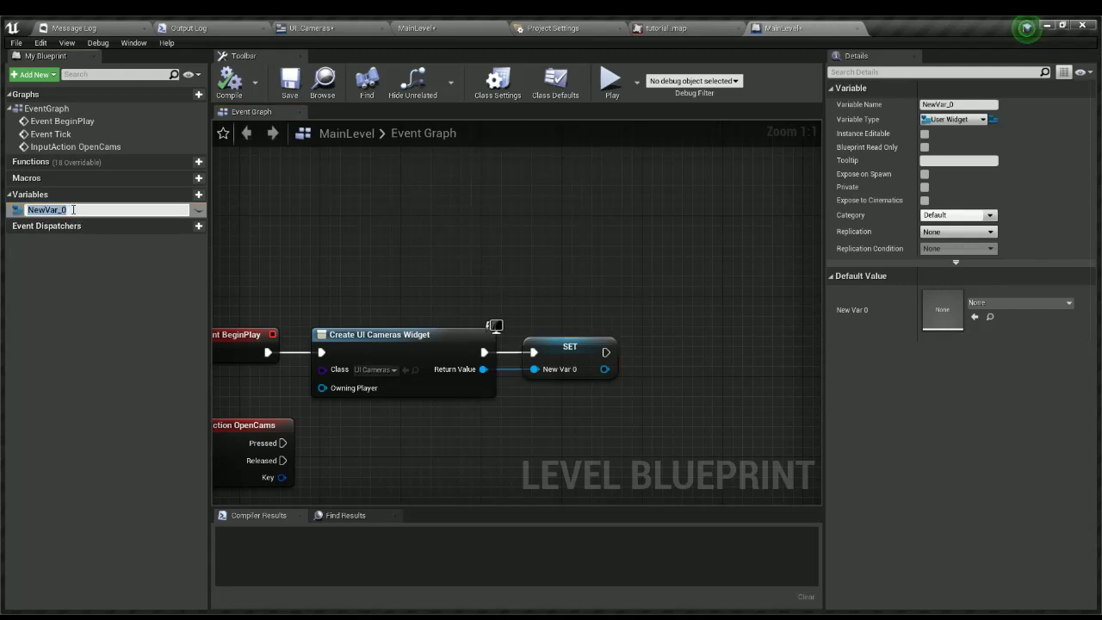
type("CamerasUIRef")
key("Return")
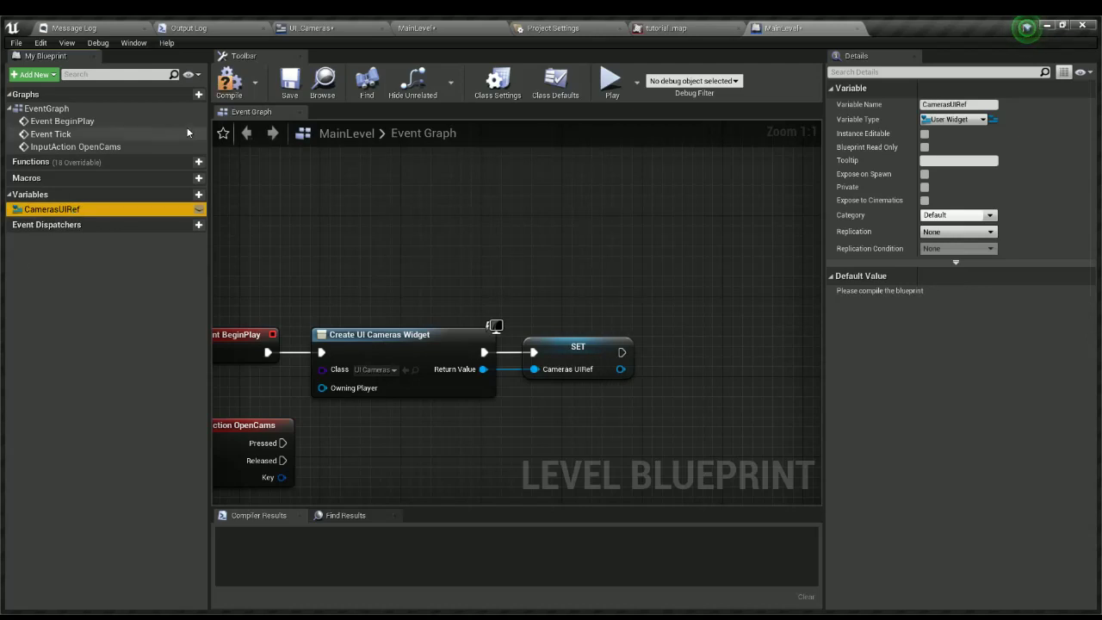
left_click(234, 82)
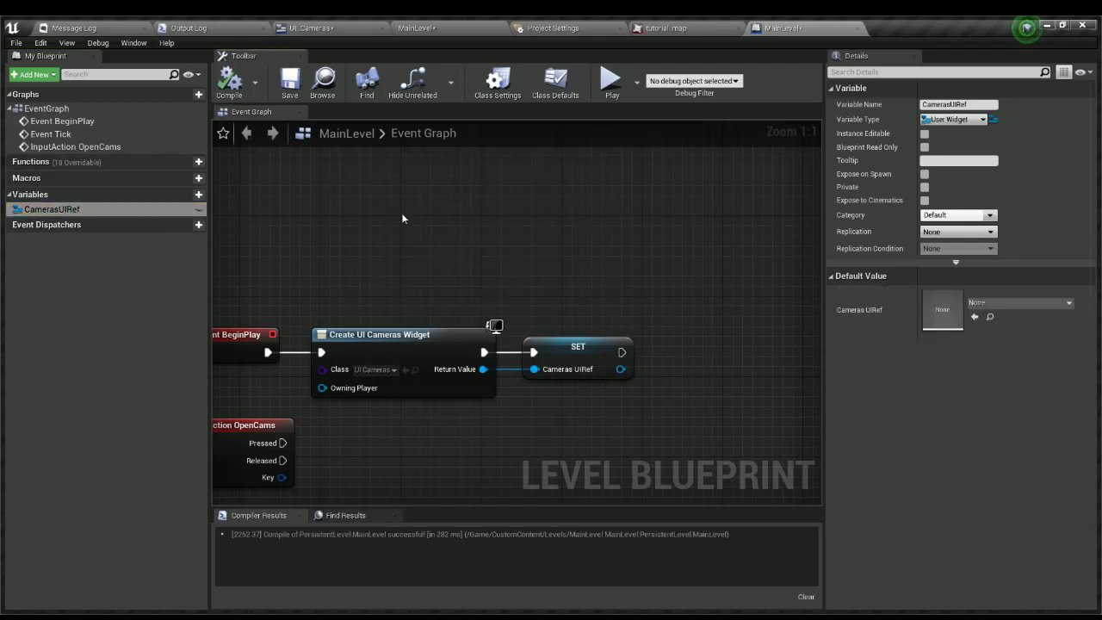
right_click_drag(412, 483, 443, 322)
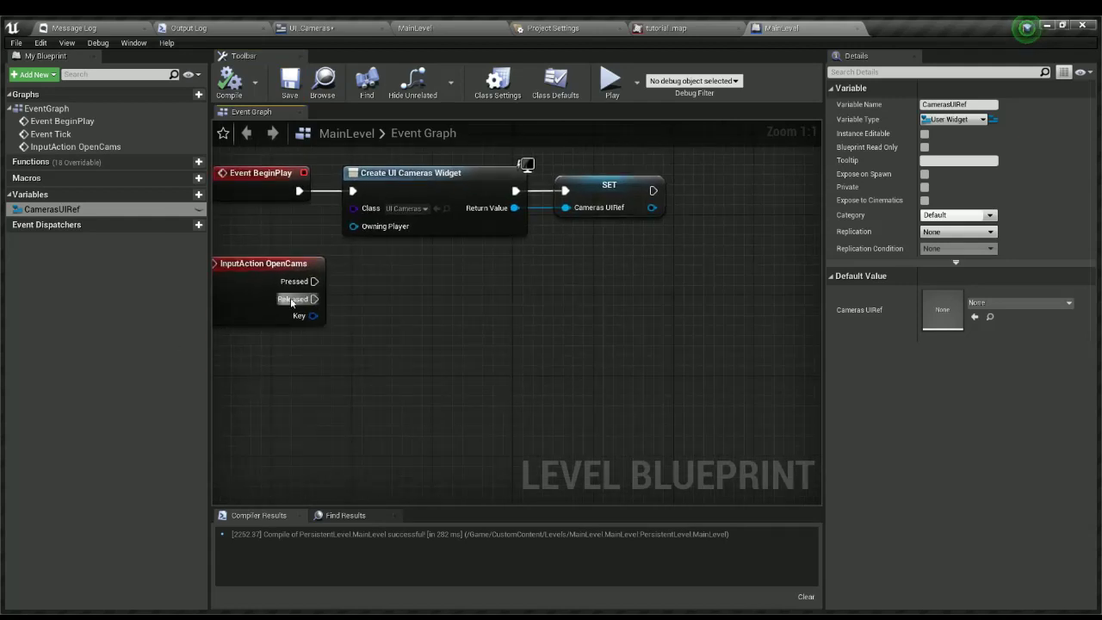
Add a Flip Flop node wired to the Pressed output of the OpenCams input event and move it close to the event.
left_click_drag(292, 301, 364, 335)
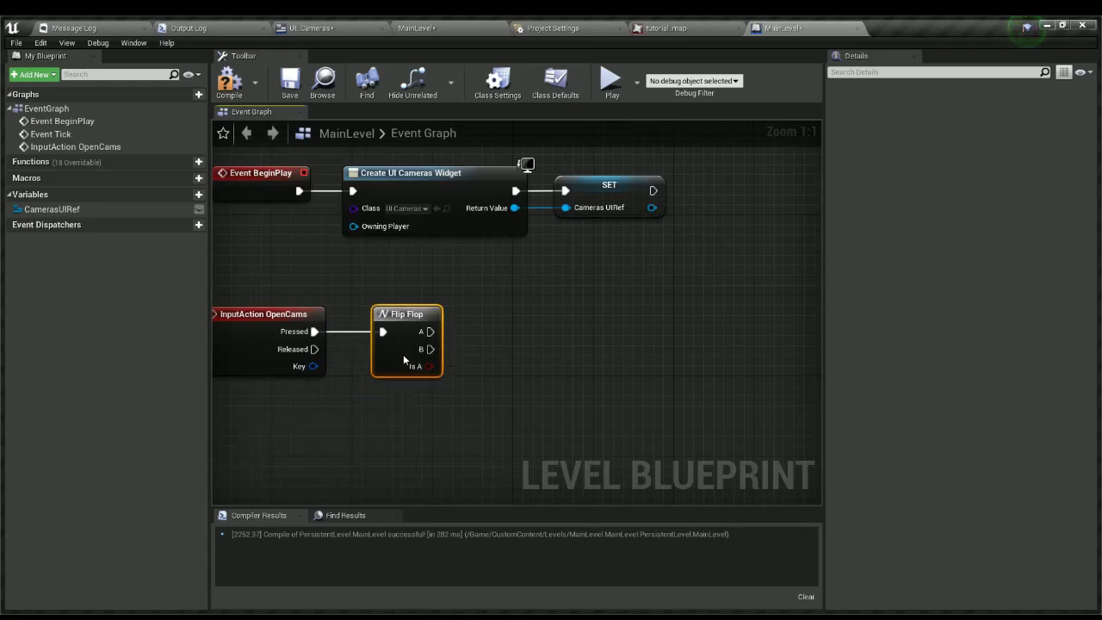
left_click_drag(403, 359, 398, 349)
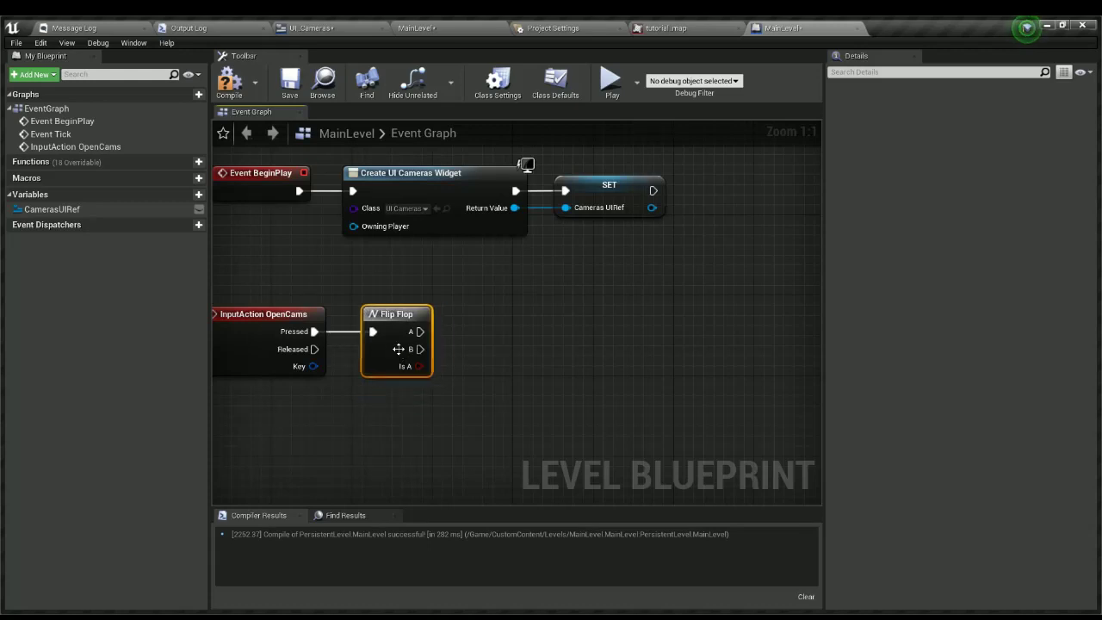
left_click_drag(615, 420, 351, 293)
left_click(290, 82)
Place a CamerasUIRef getter above the Flip Flop and add an Add to Viewport node that uses it as target.
mouse_move(419, 332)
left_mouse_down()
mouse_move(491, 337)
mouse_move(419, 332)
left_mouse_up()
left_click(51, 209)
left_click_drag(51, 209, 492, 310, "ctrl")
left_click_drag(491, 305, 490, 305)
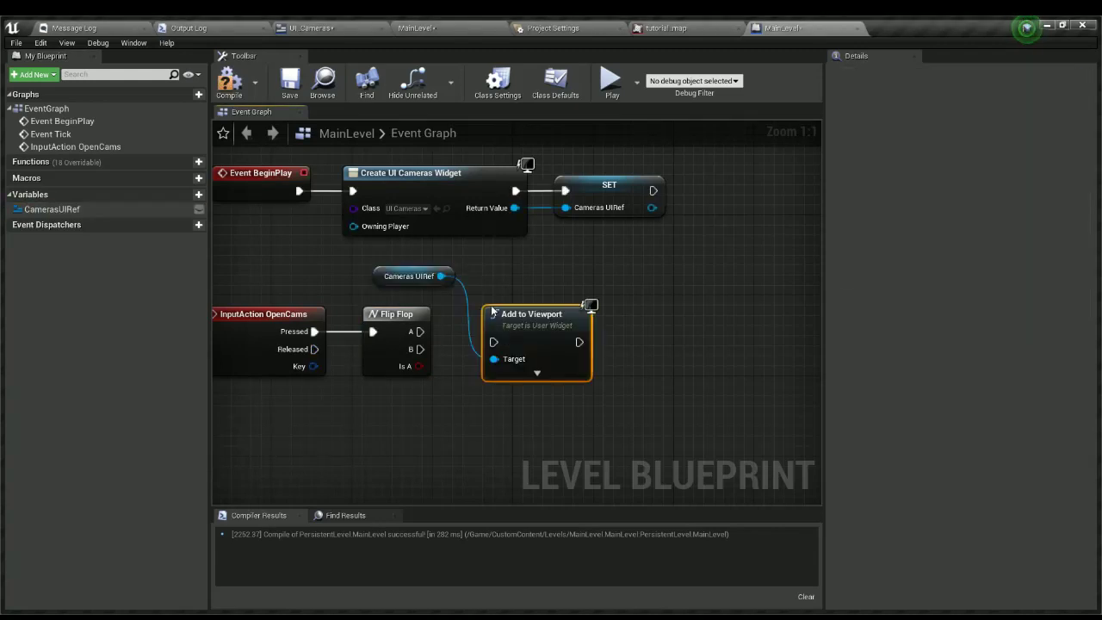
Add a Remove from Parent node targeting CamerasUIRef, and wire Flip Flop A to Add to Viewport and B to Remove from Parent.
left_click_drag(441, 275, 541, 436)
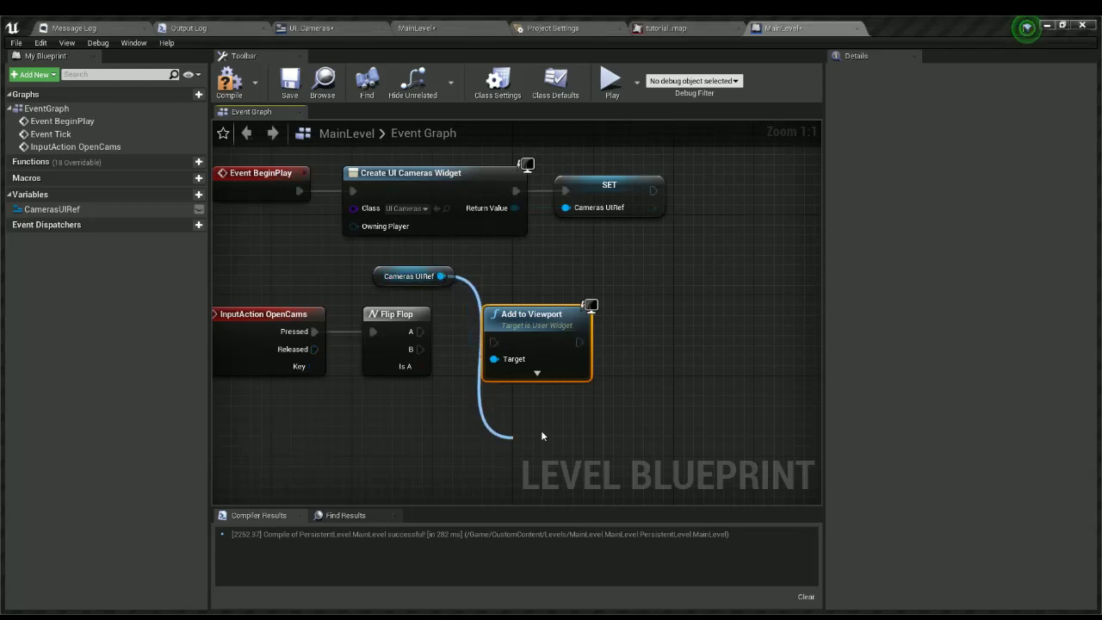
left_click_drag(540, 437, 540, 437)
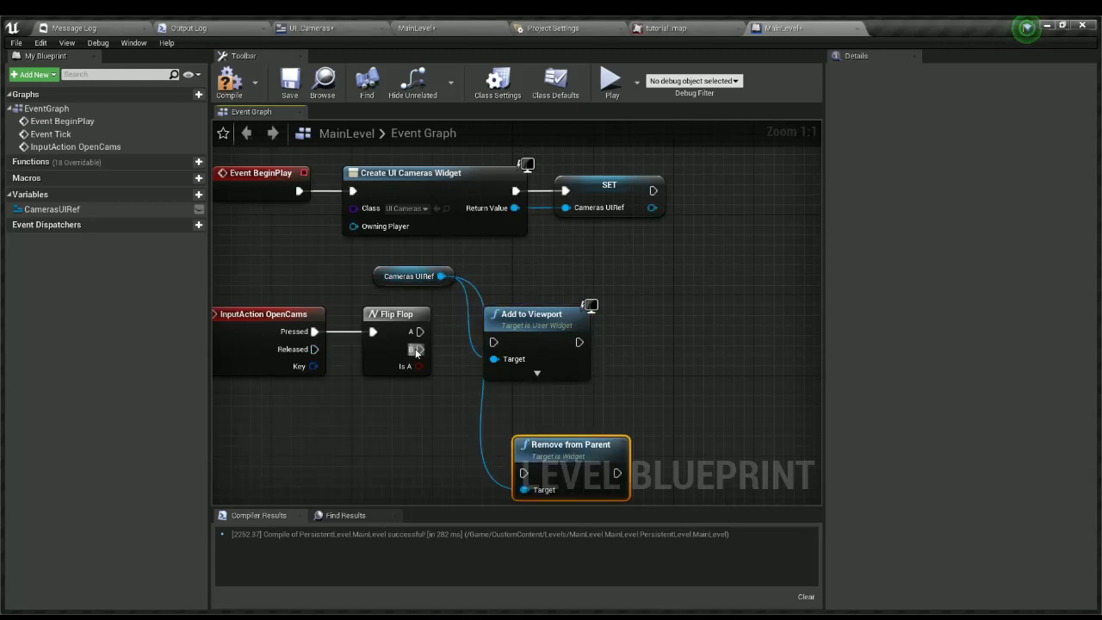
left_click_drag(415, 350, 565, 447)
left_click(515, 392)
left_click_drag(417, 333, 493, 332)
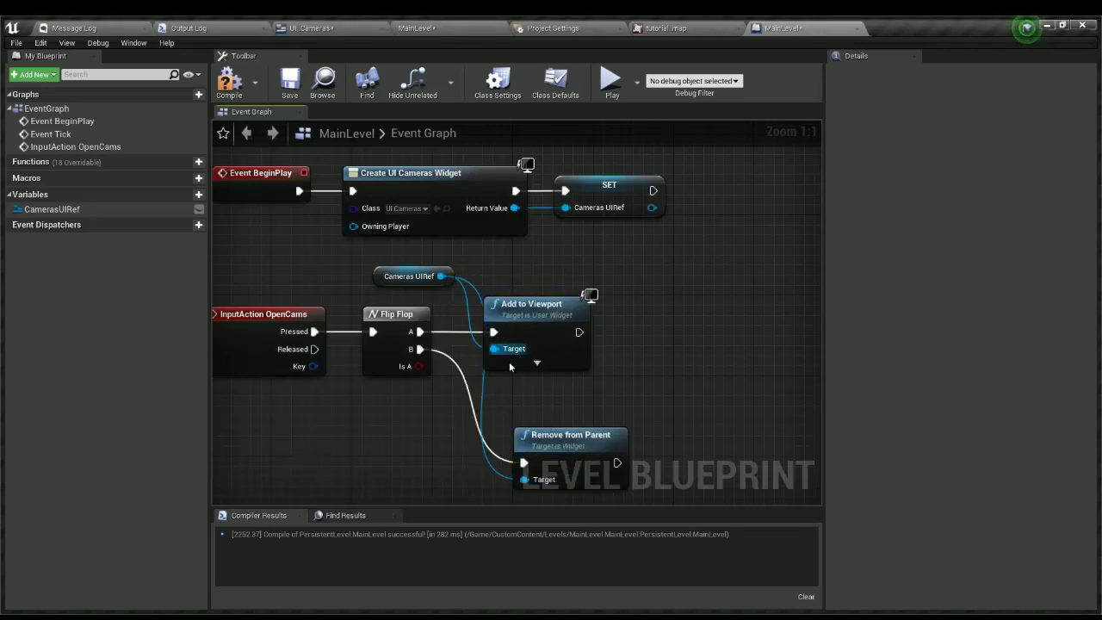
left_click_drag(550, 436, 521, 385)
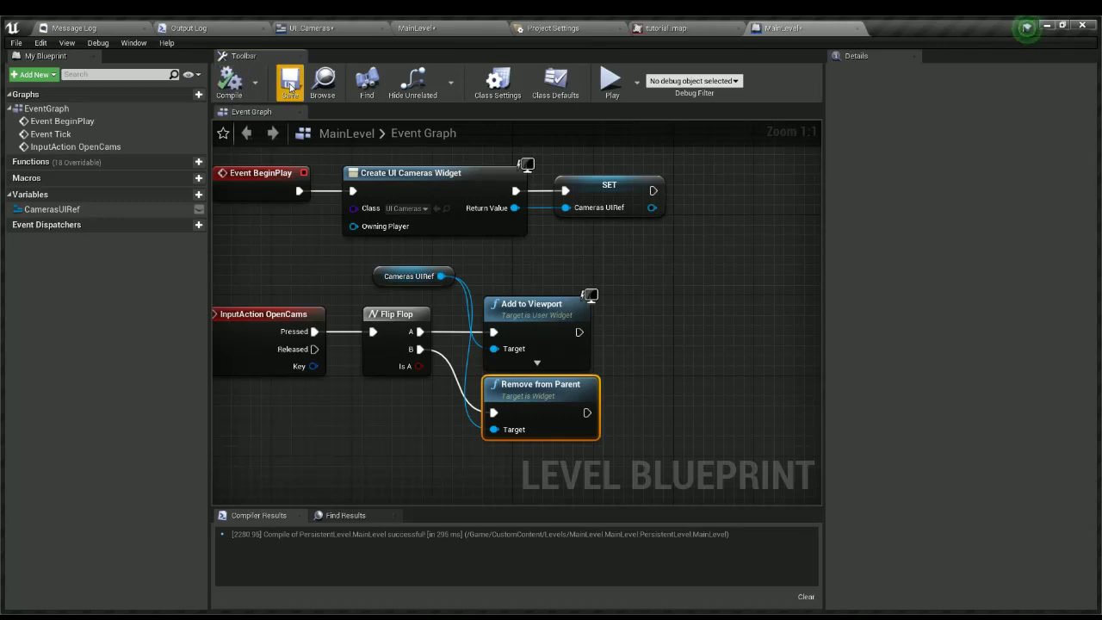
Play the level, toggle the camera UI open and closed several times, and stop the simulation.
left_click(667, 28)
left_click(748, 25)
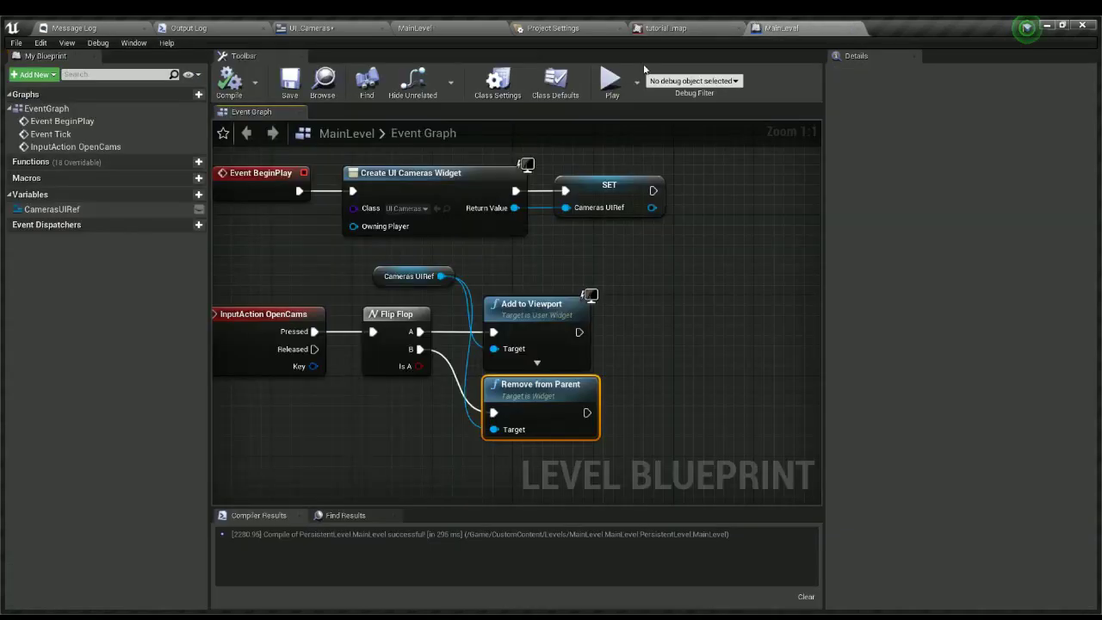
left_click(612, 79)
key("space")
key("space")
key("space")
key("space")
key("space")
key("space")
key("space")
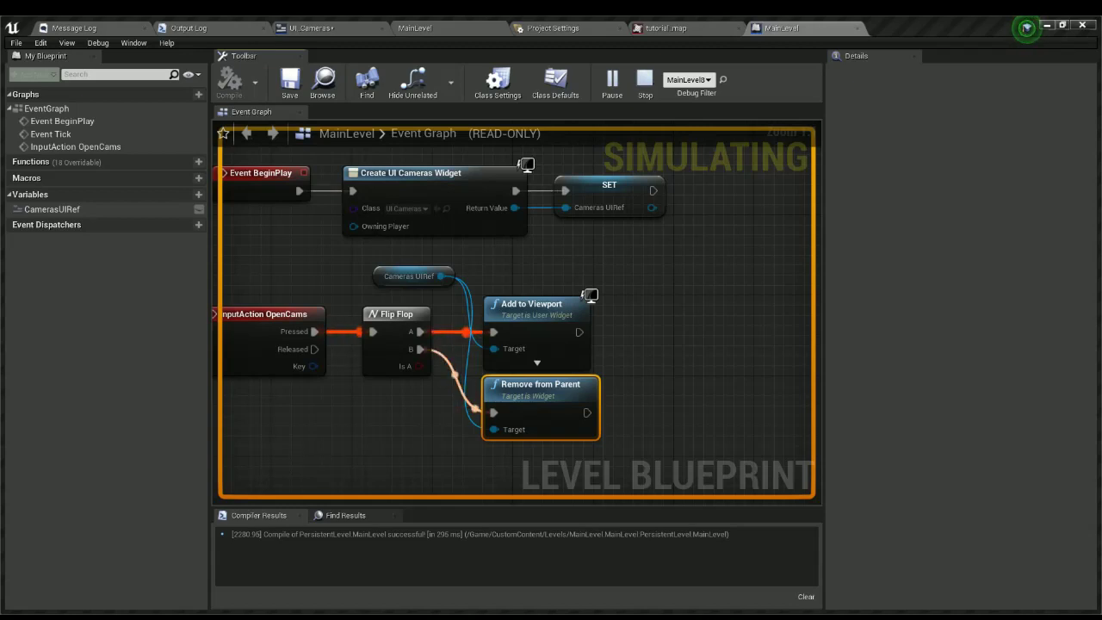
key("Escape")
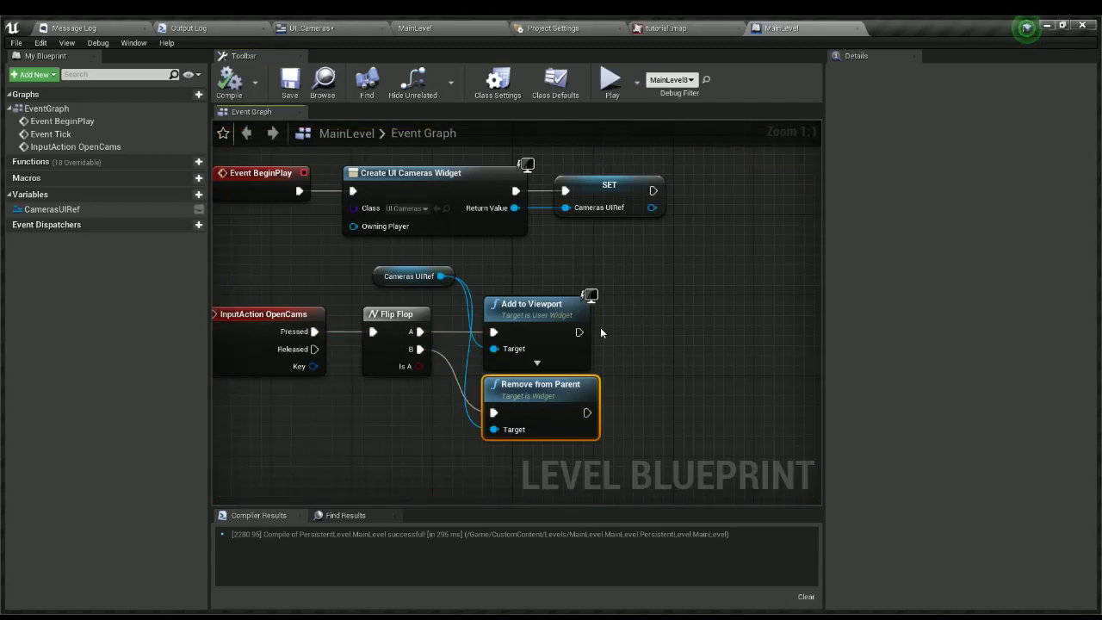
Save the level blueprint.
left_click(668, 27)
left_click(781, 27)
scroll(671, 249, "down", 4)
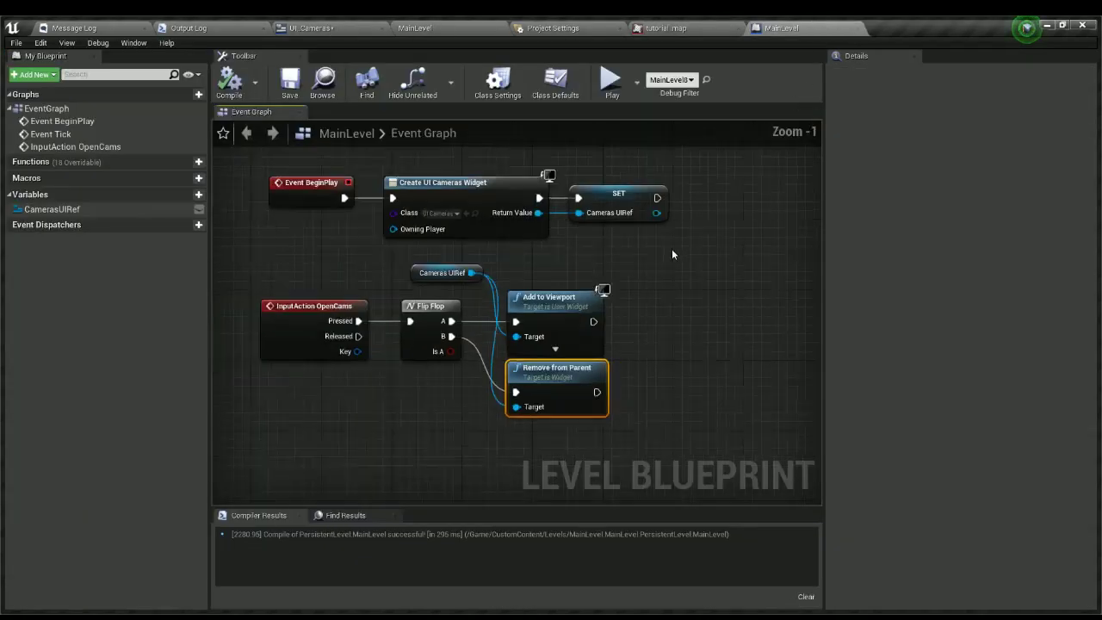
scroll(653, 283, "up", 2)
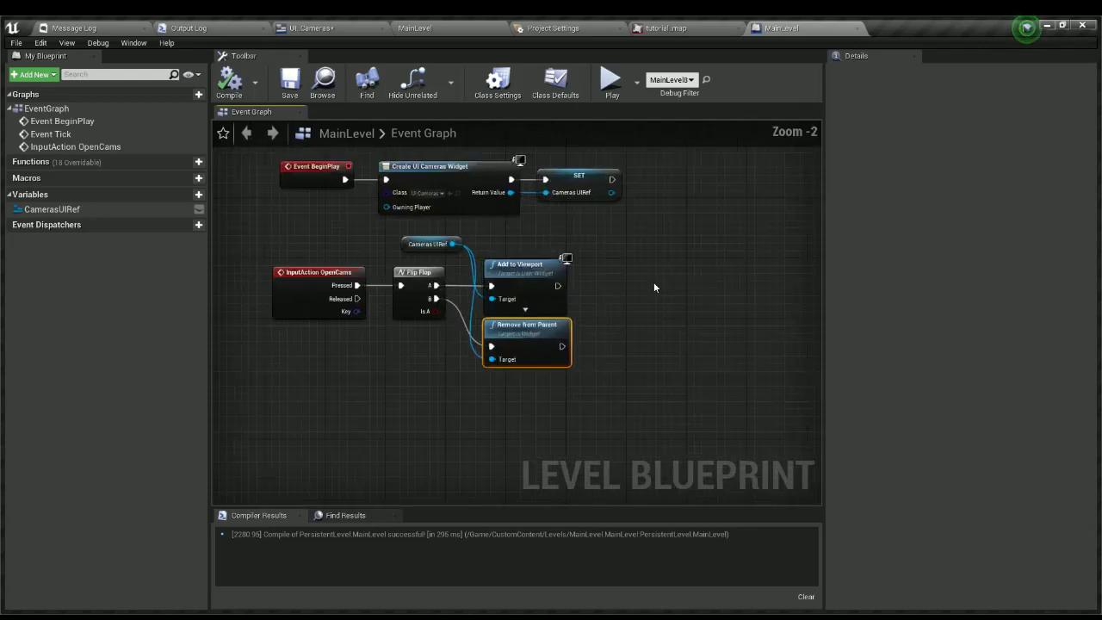
right_click_drag(627, 278, 663, 282)
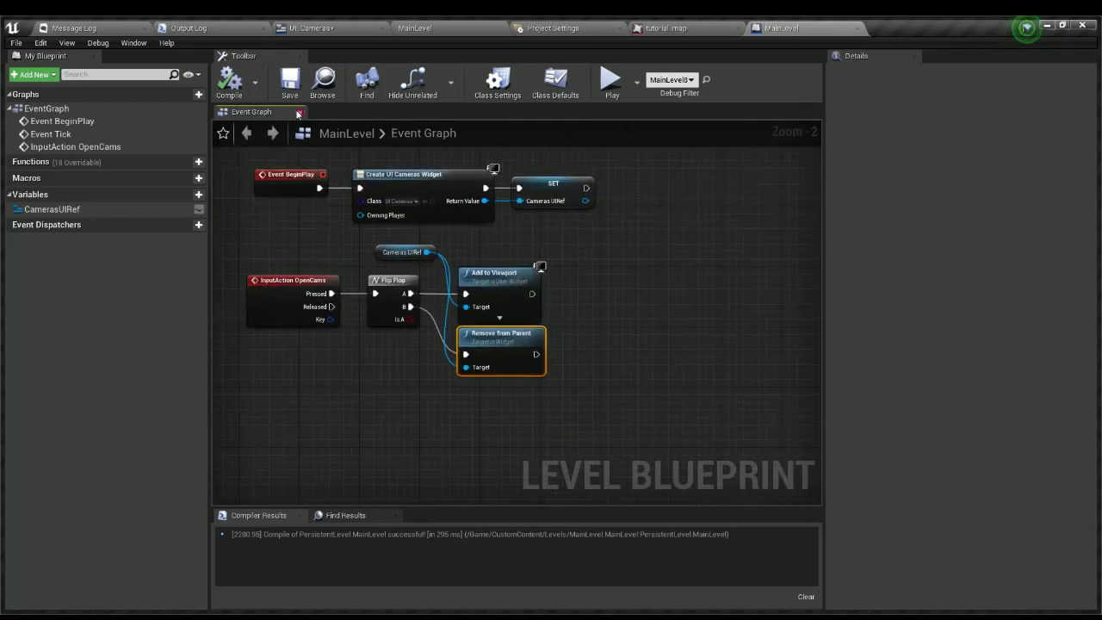
left_click(291, 87)
right_click_drag(582, 302, 473, 311)
scroll(439, 304, "up", 1)
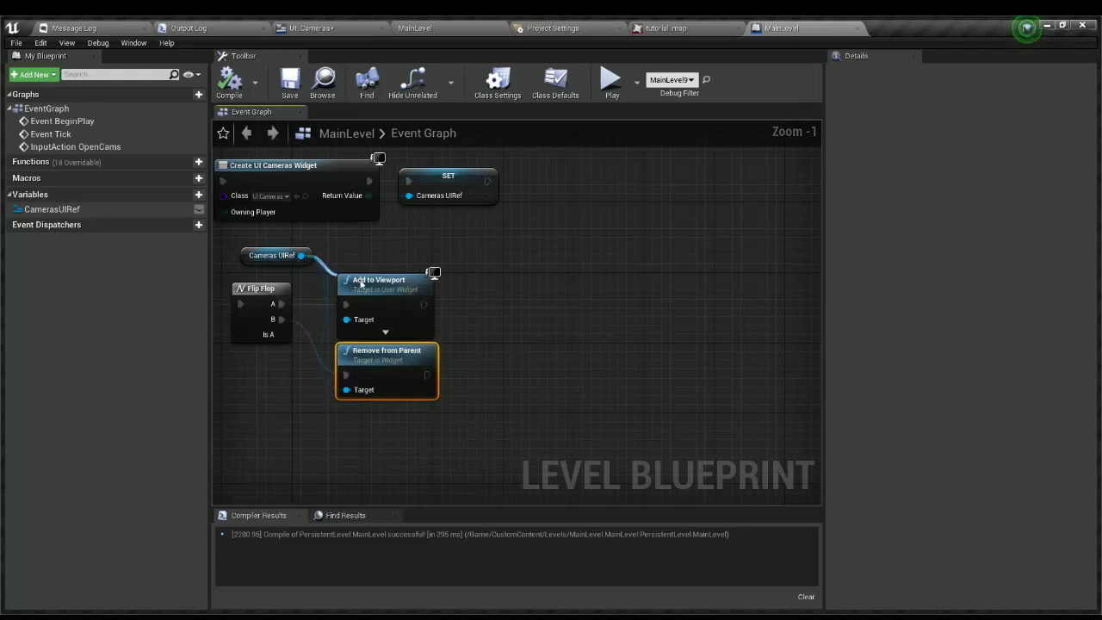
Paste a Get Player Controller node below the Flip Flop and add a Set Show Mouse Cursor node from its return value.
left_click_drag(301, 255, 485, 297)
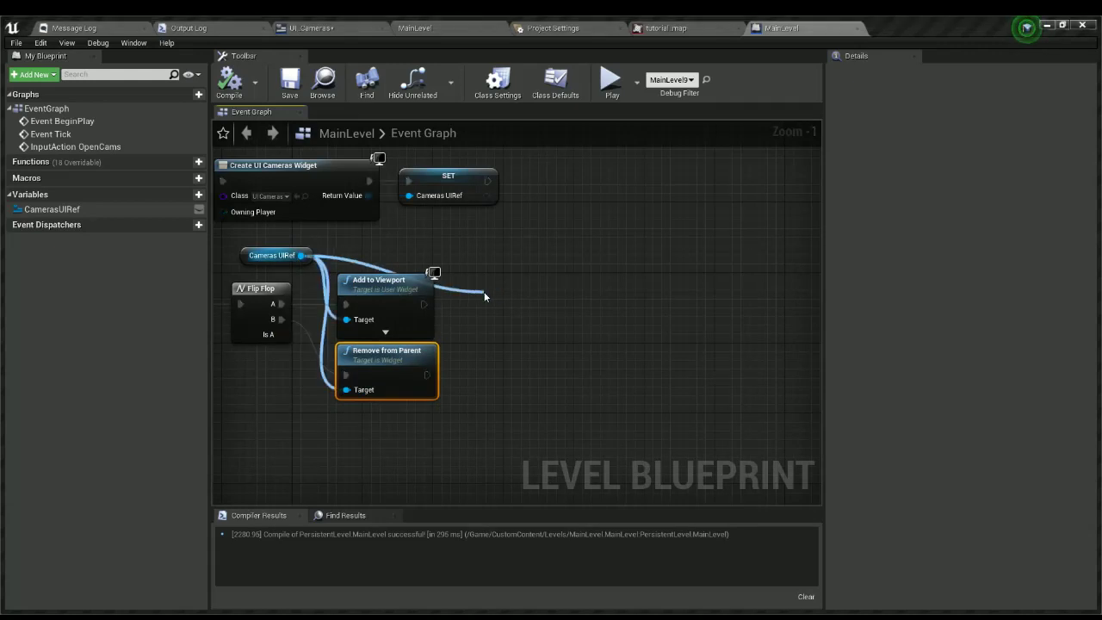
right_click_drag(417, 256, 484, 225)
left_click(304, 420)
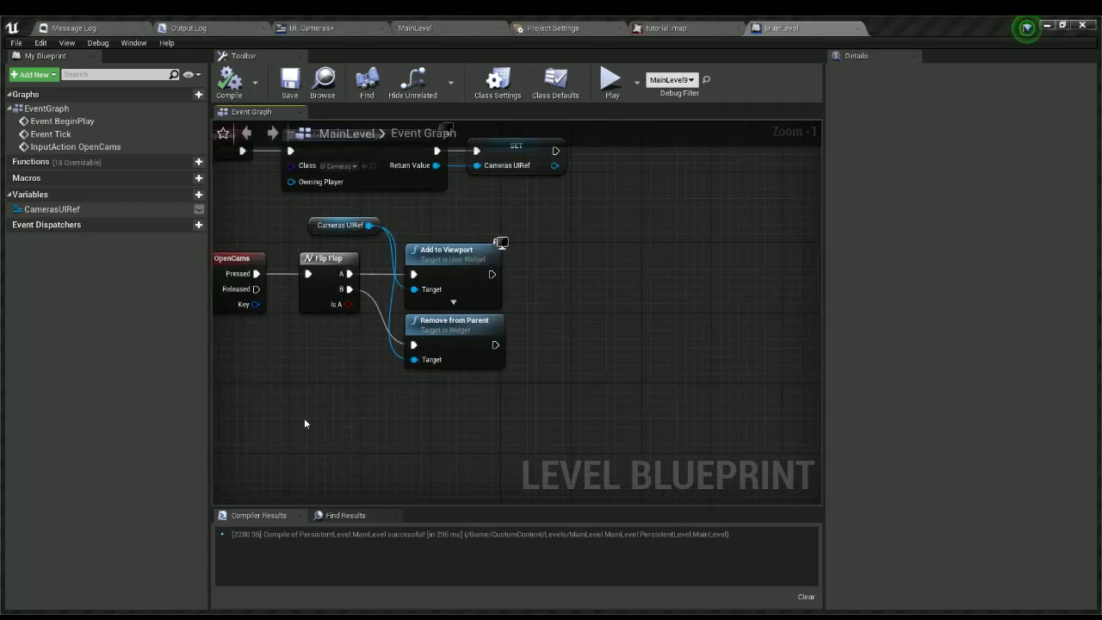
key("ctrl+v")
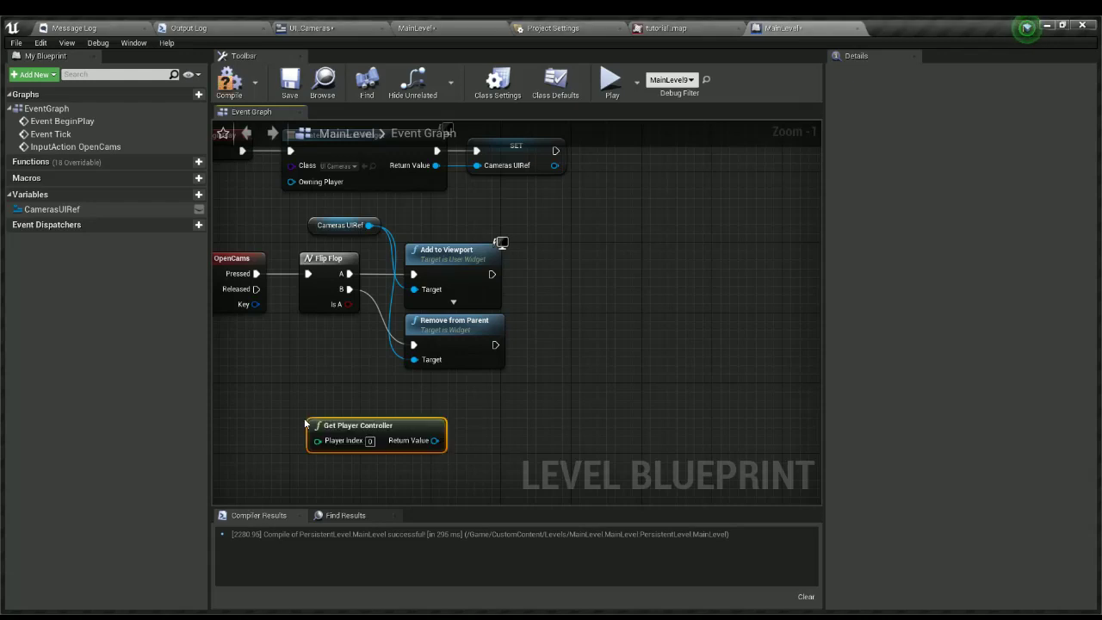
left_click_drag(426, 442, 611, 320)
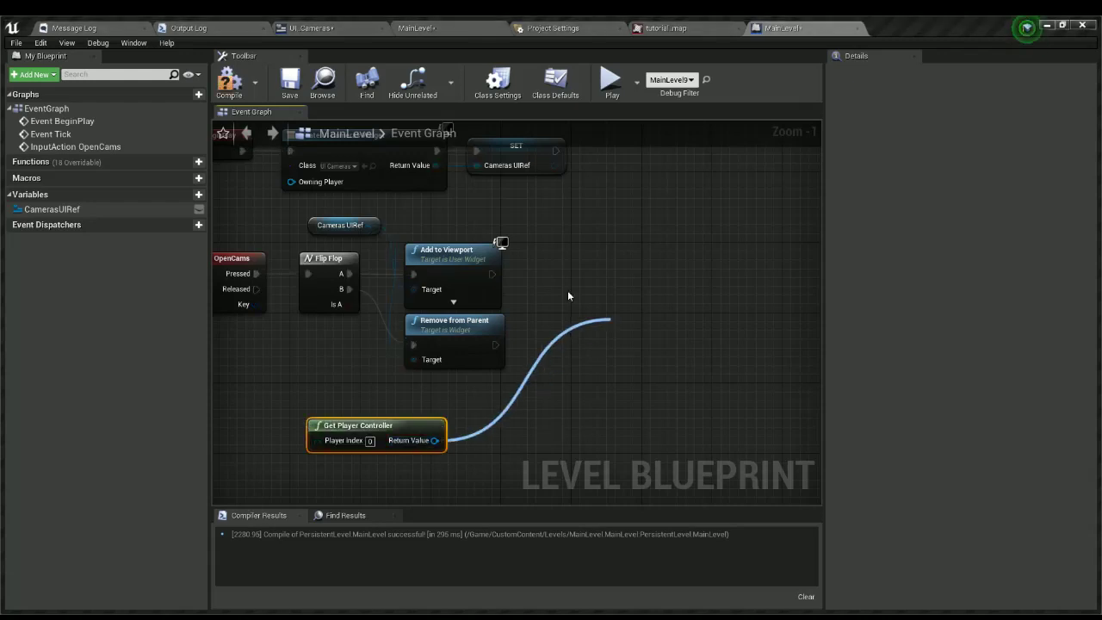
key("Return")
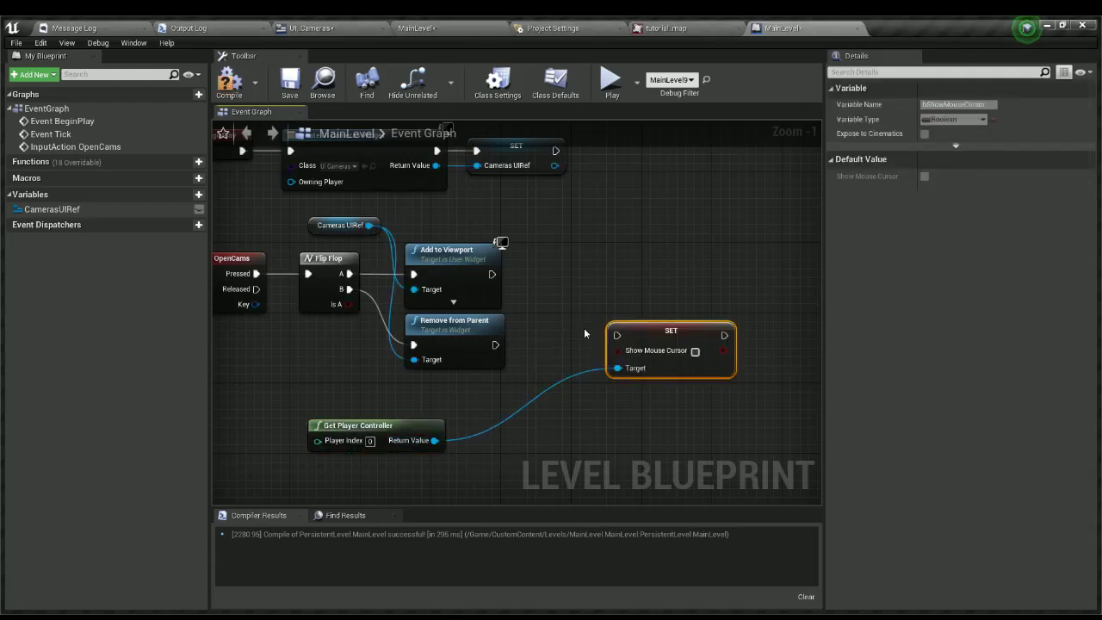
Enable Show Mouse Cursor on the new SET node and move the node beside Add to Viewport.
left_click(695, 352)
mouse_move(501, 276)
left_mouse_down()
mouse_move(601, 324)
mouse_move(498, 280)
left_mouse_up()
left_click_drag(632, 332, 552, 268)
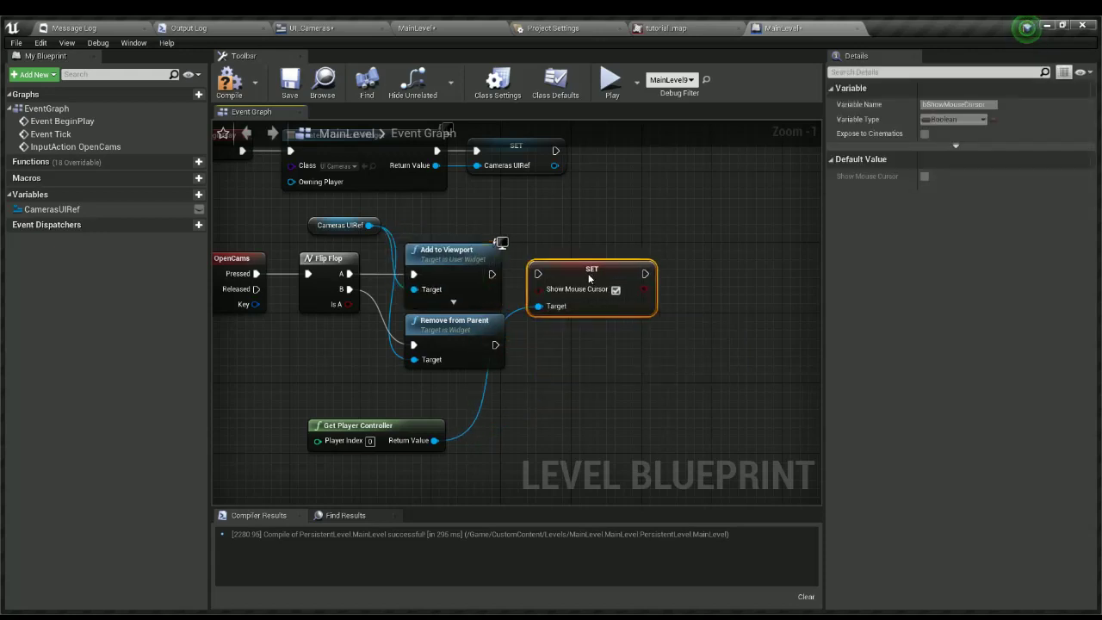
Duplicate the Show Mouse Cursor SET node, wire it after Remove from Parent, and connect Get Player Controller as its target.
key("ctrl+c")
key("ctrl+v")
left_click_drag(495, 344, 537, 335)
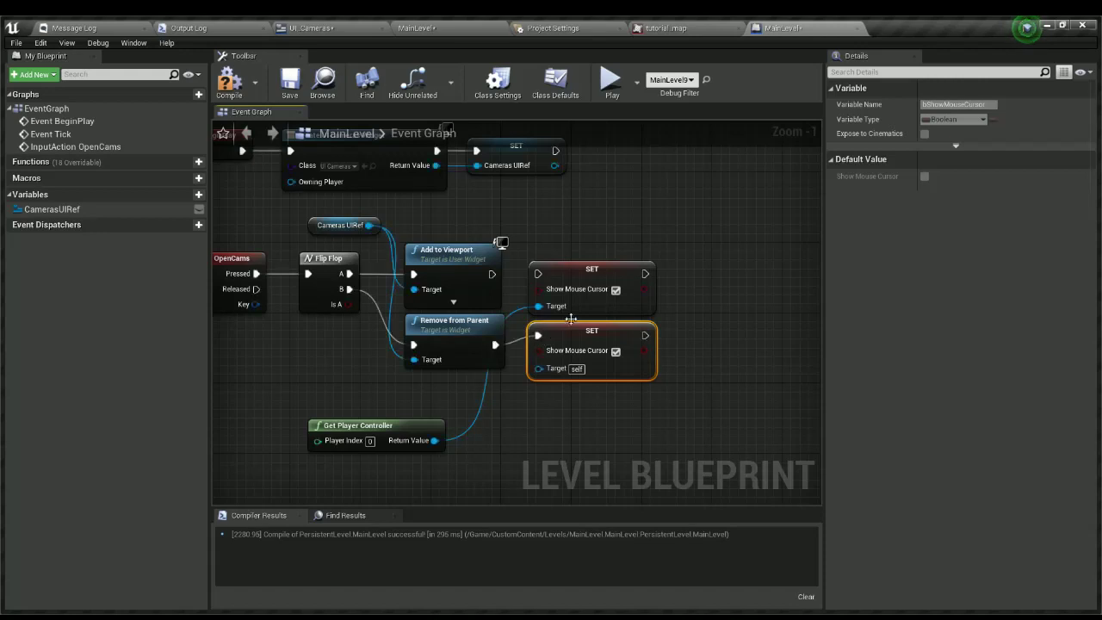
left_click_drag(435, 440, 537, 367)
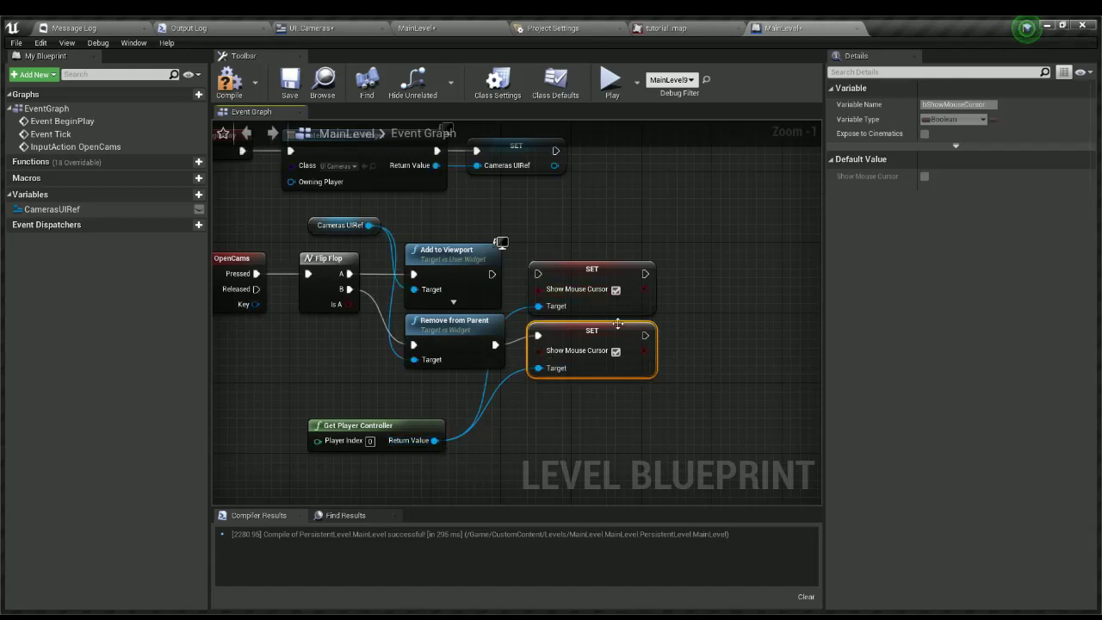
Wire Add to Viewport to the upper SET node, disable Show Mouse Cursor on the lower one, and compile the level blueprint.
left_click_drag(491, 274, 537, 274)
left_click(616, 350)
left_click(229, 82)
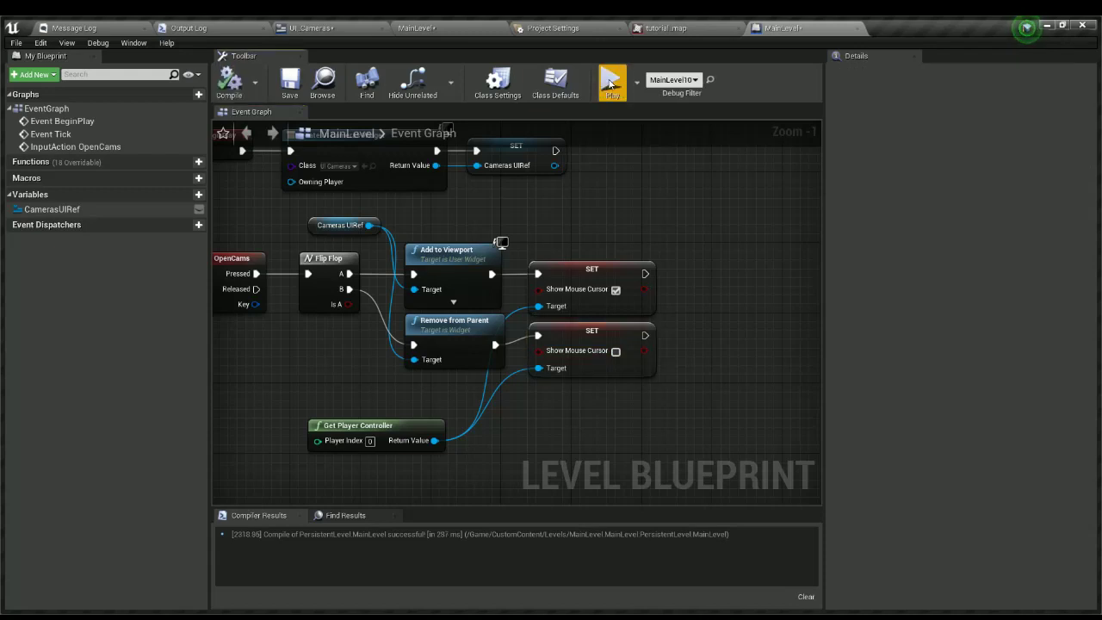
Play the level to test opening and closing the camera UI with the mouse cursor, and stop the simulation.
left_click(610, 83)
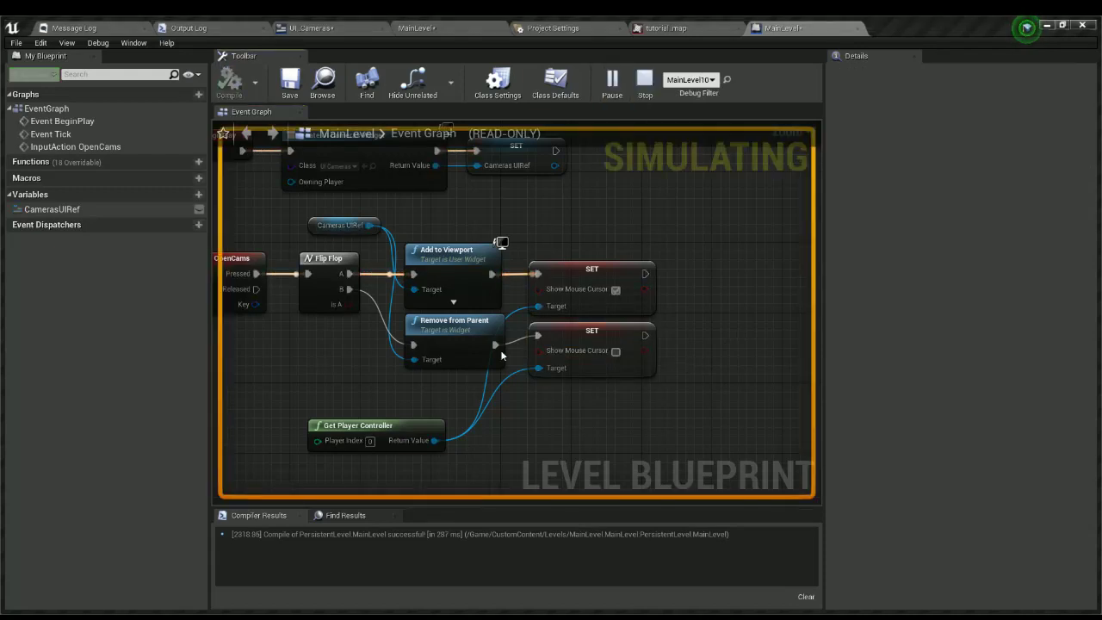
key("c")
key("c")
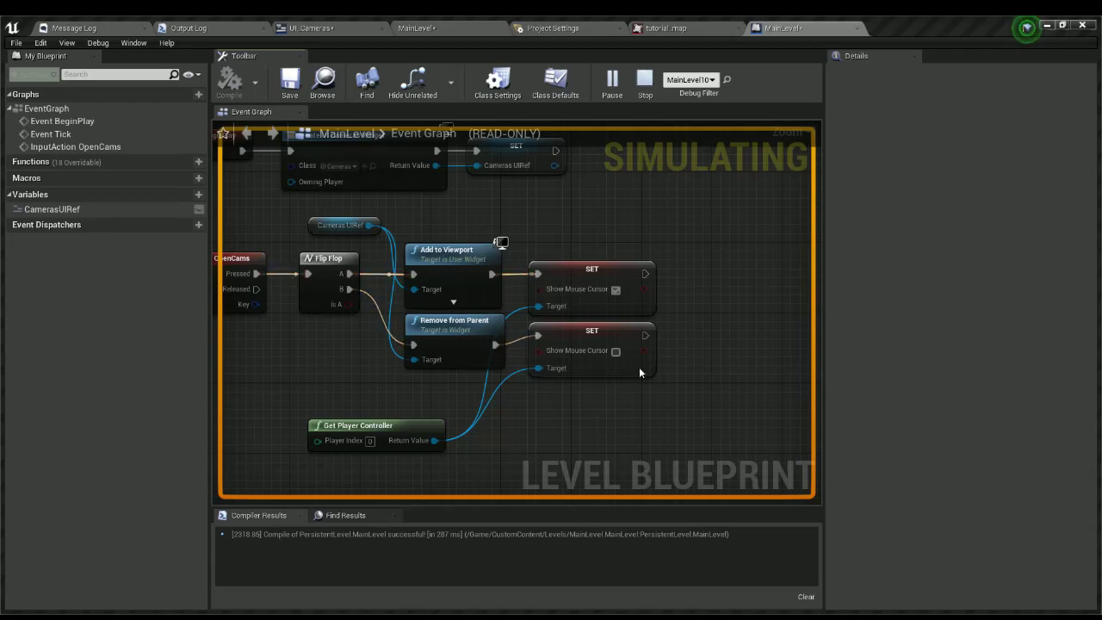
key("Escape")
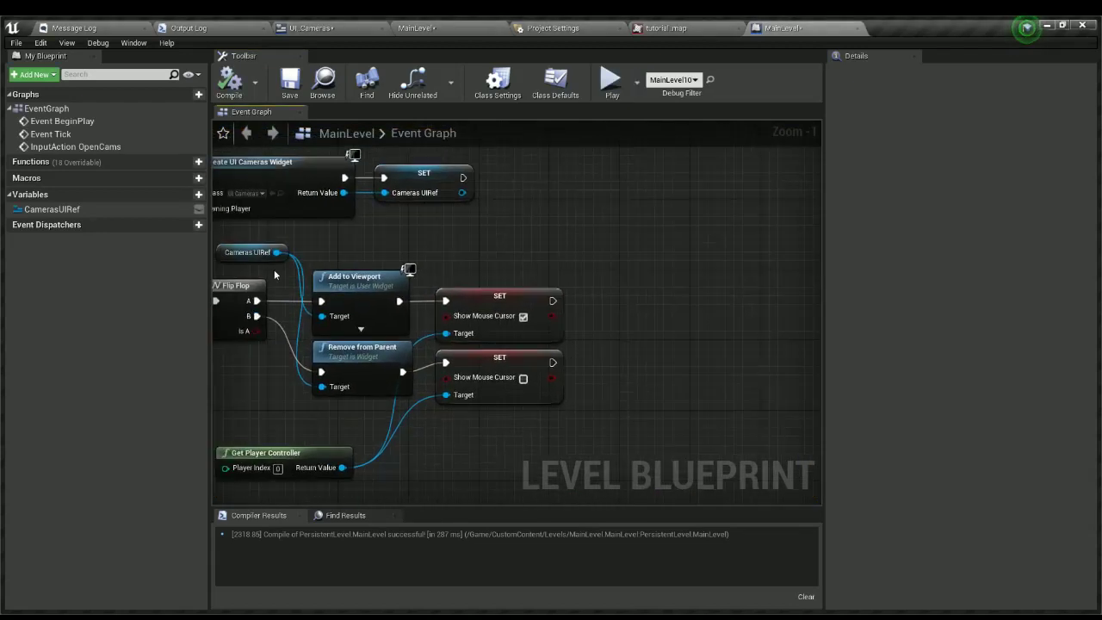
left_click_drag(342, 467, 647, 318)
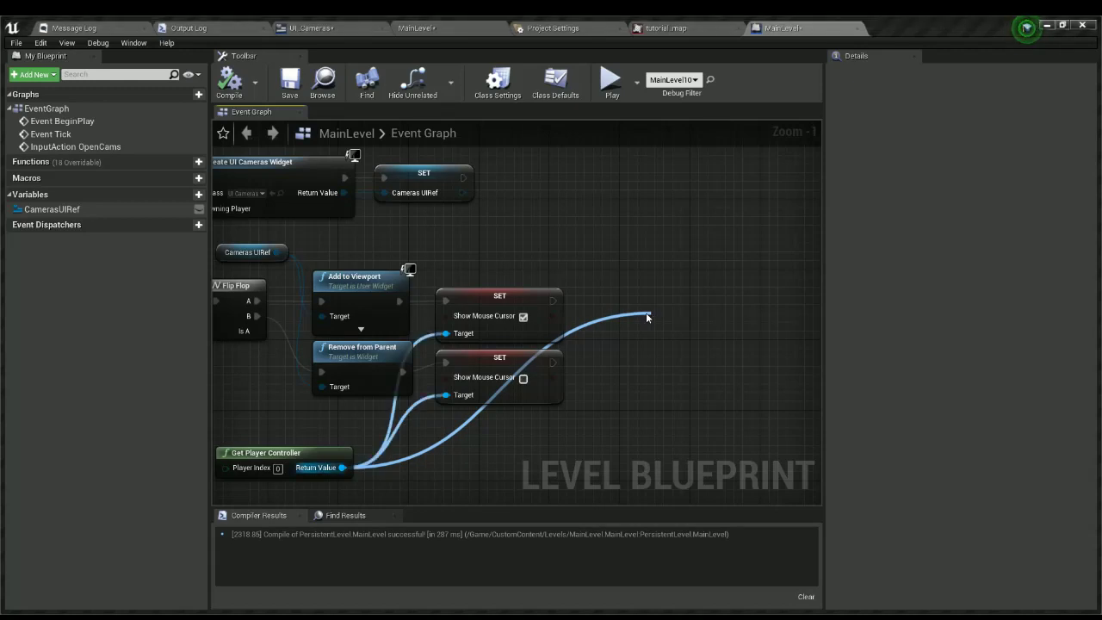
left_click(745, 468)
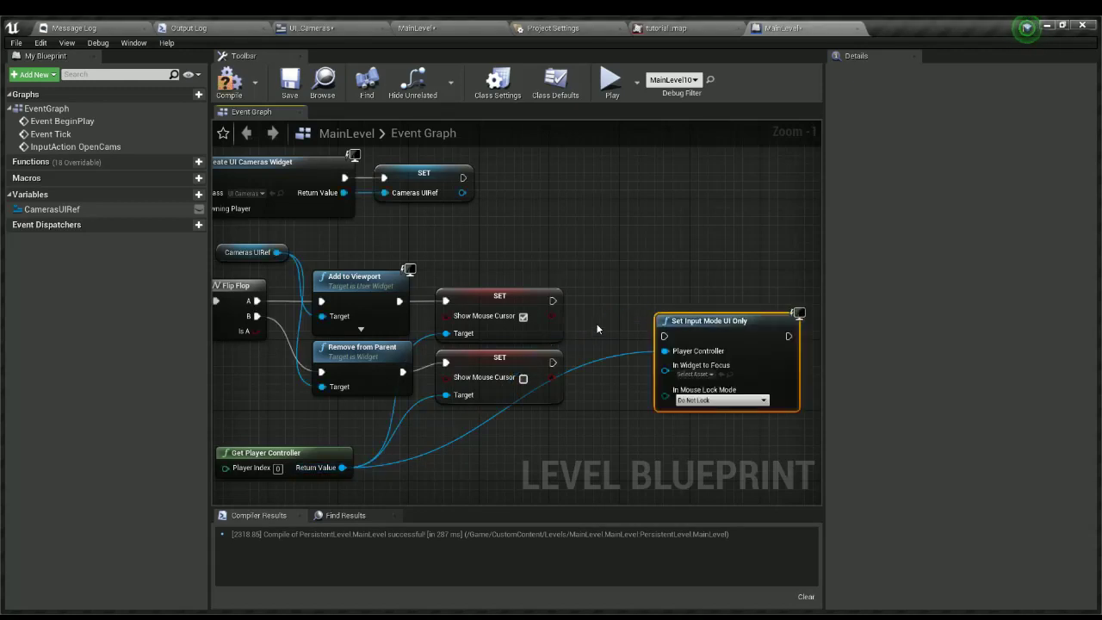
key("Delete")
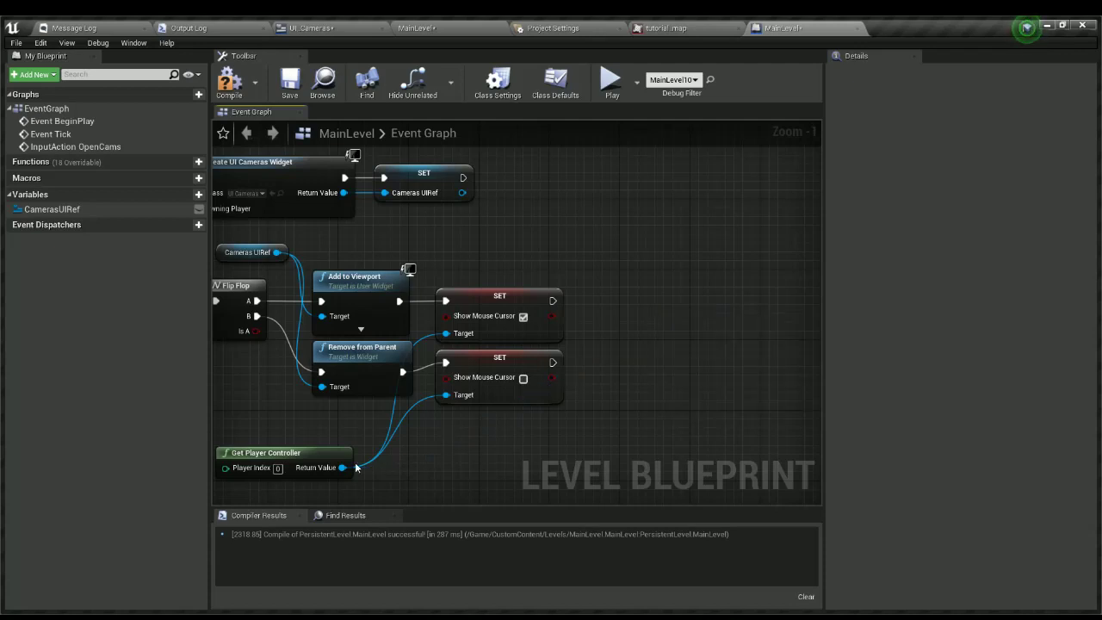
Add a Set Input Mode Game And UI node from Get Player Controller and wire it after the enabled Show Mouse Cursor node.
left_click_drag(343, 468, 603, 332)
left_click(670, 376)
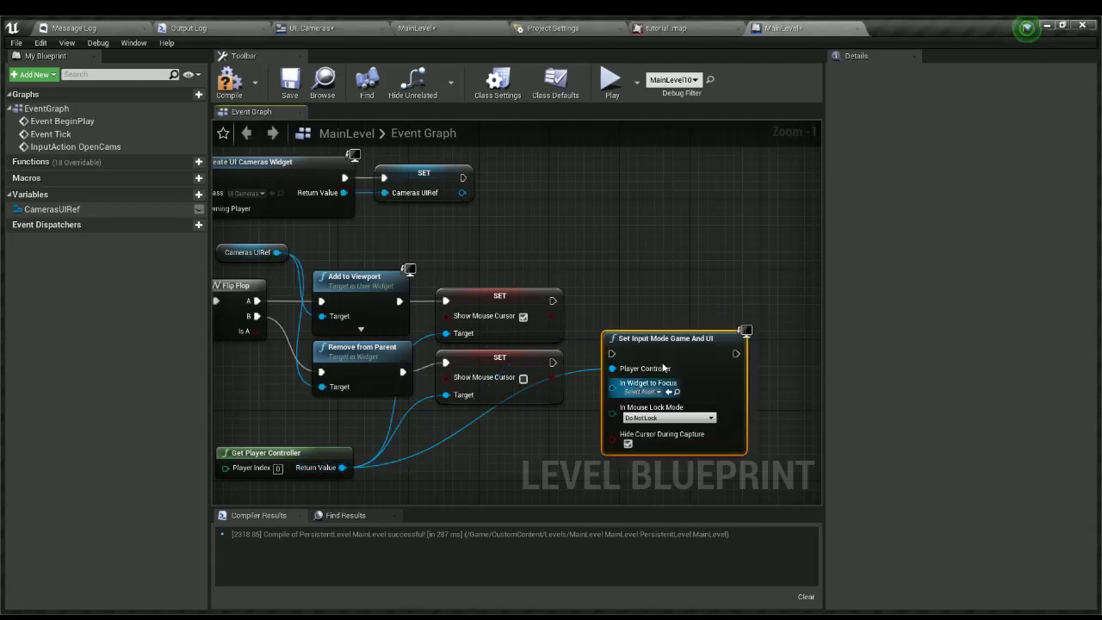
left_click_drag(552, 301, 656, 301)
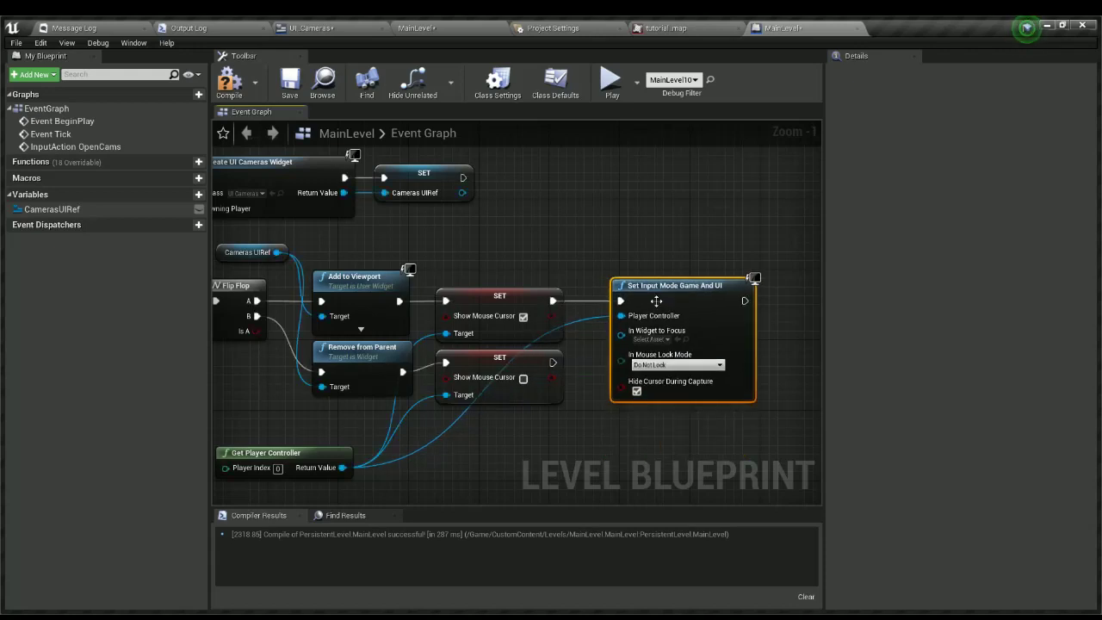
left_click_drag(662, 393, 658, 389)
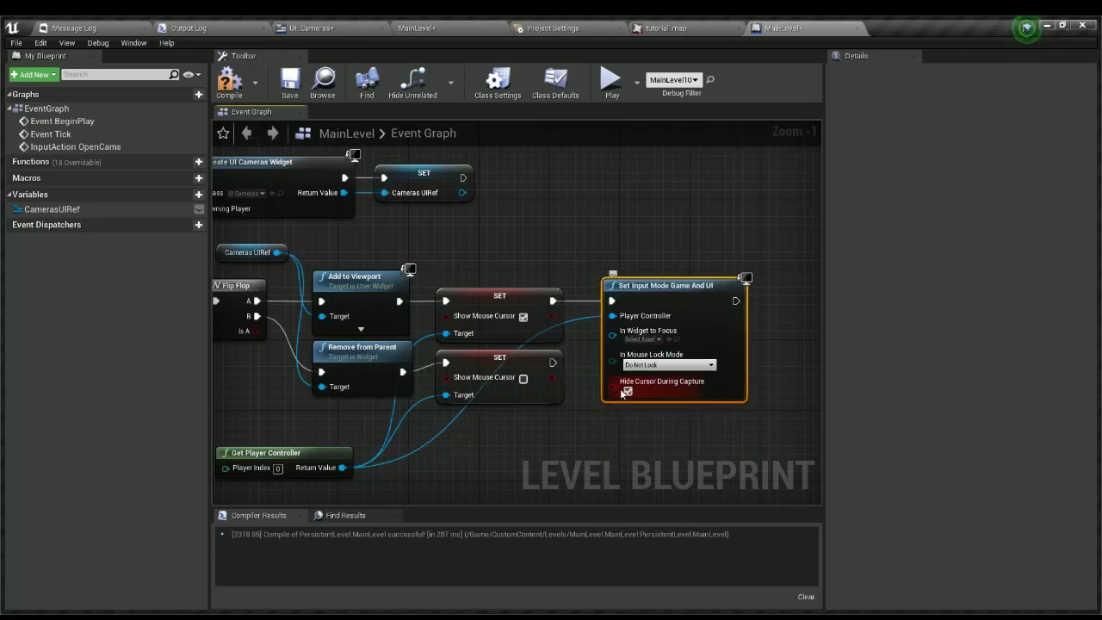
Place another CamerasUIRef getter and connect it to In Widget to Focus on the Set Input Mode Game And UI node.
left_click(51, 209)
left_click(589, 289)
left_click_drag(568, 304, 667, 354)
right_click_drag(692, 405, 561, 406)
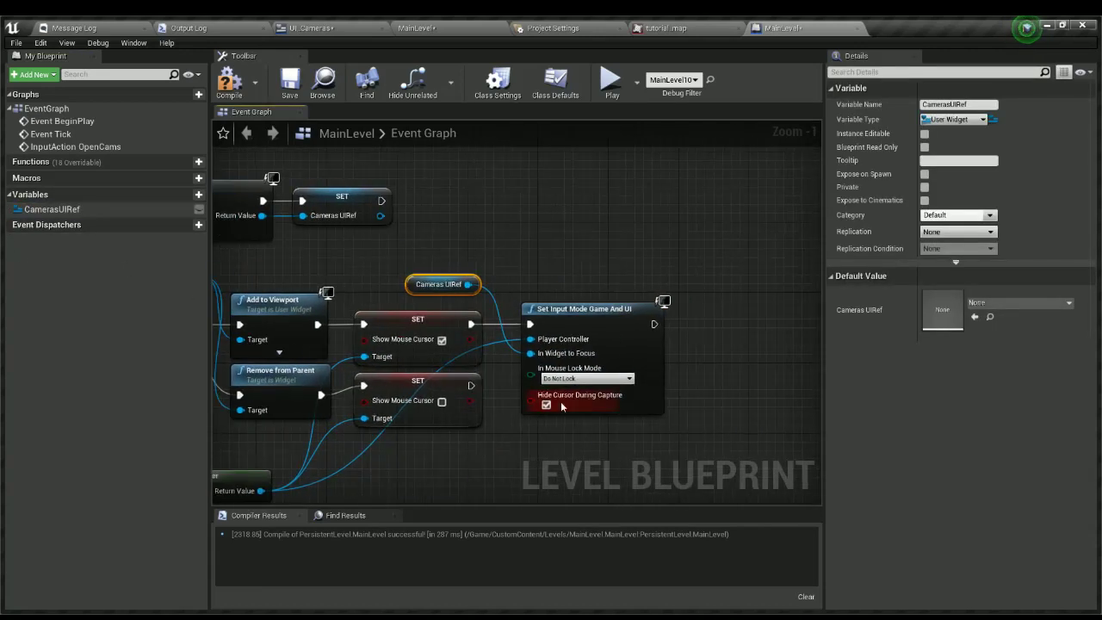
Add a Set Input Mode Game Only node connected to the Get Player Controller return value.
right_click_drag(522, 354, 496, 270)
right_click_drag(341, 385, 381, 392)
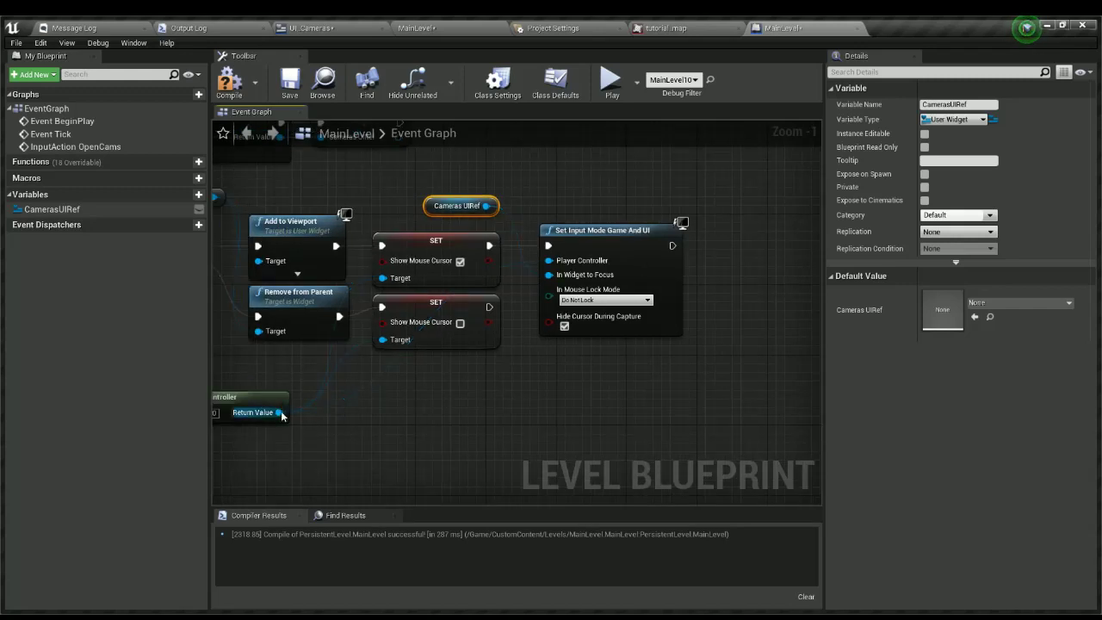
left_click_drag(279, 412, 564, 402)
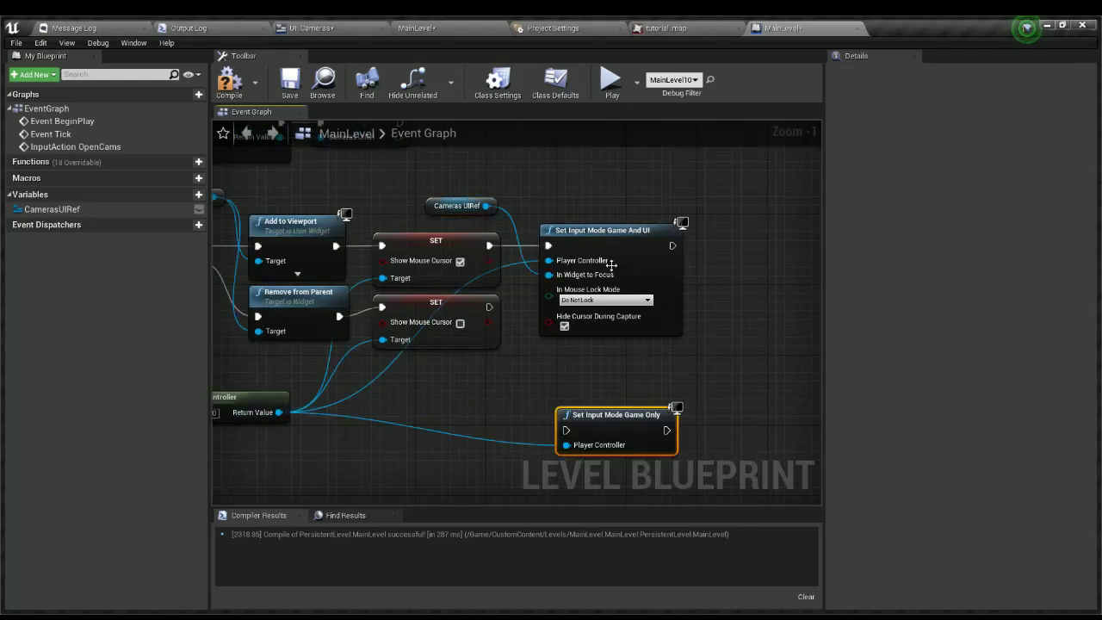
Wire the unchecked Show Mouse Cursor node into Set Input Mode Game Only, place it below Set Input Mode Game And UI, and play-test briefly.
left_click_drag(489, 306, 575, 429)
left_click_drag(602, 416, 575, 355)
left_click(611, 79)
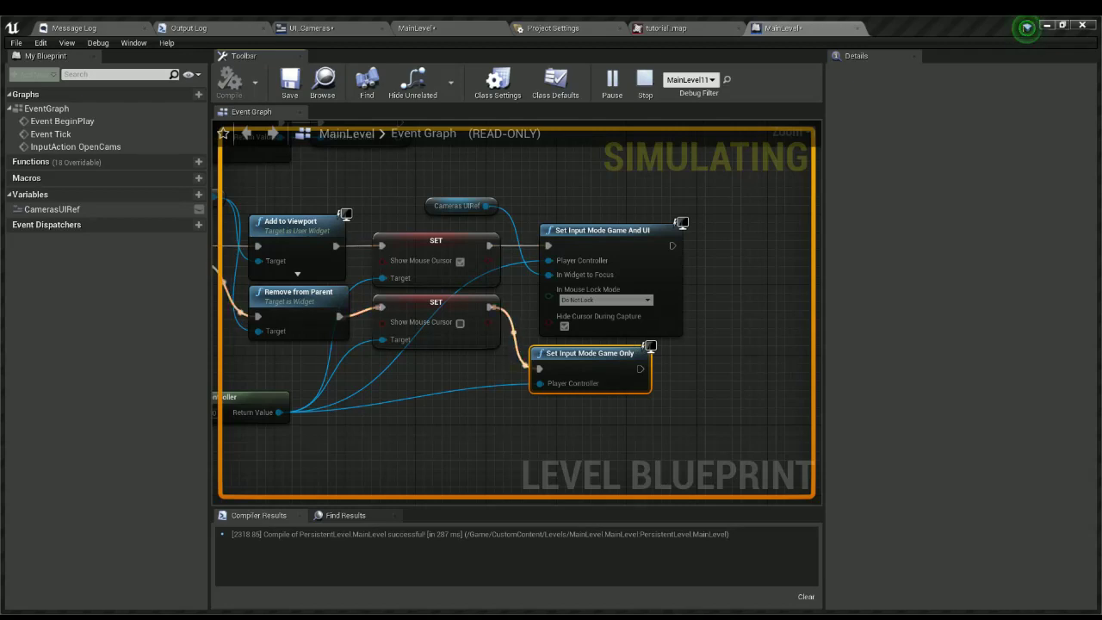
key("Escape")
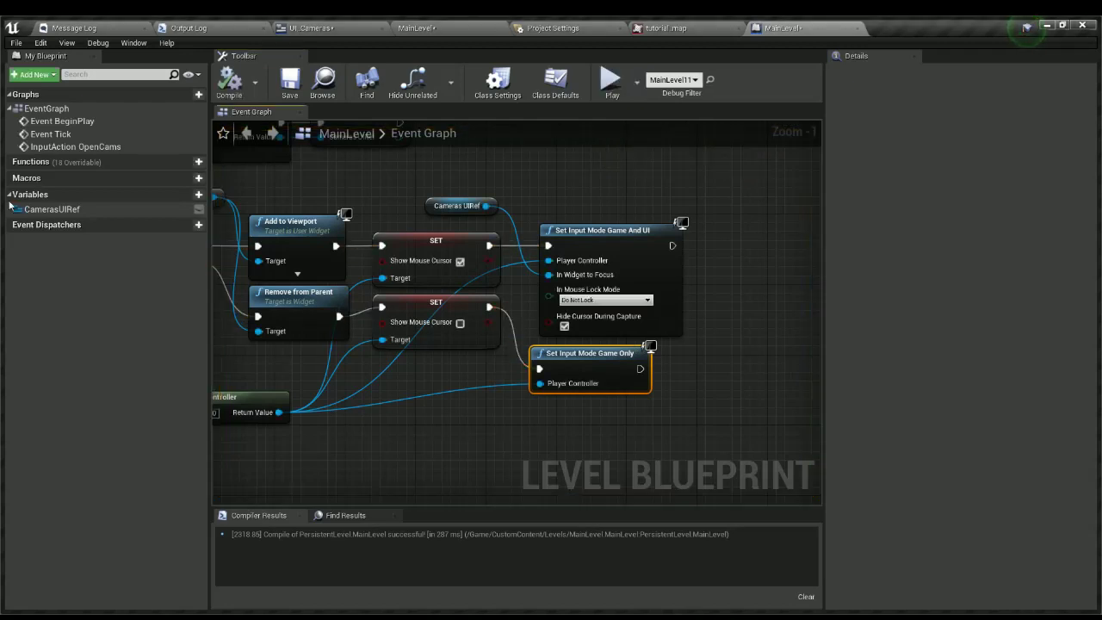
Save the level blueprint and play the level again to test opening the camera UI, stopping the simulation and saving once more.
left_click(289, 81)
left_click(290, 83)
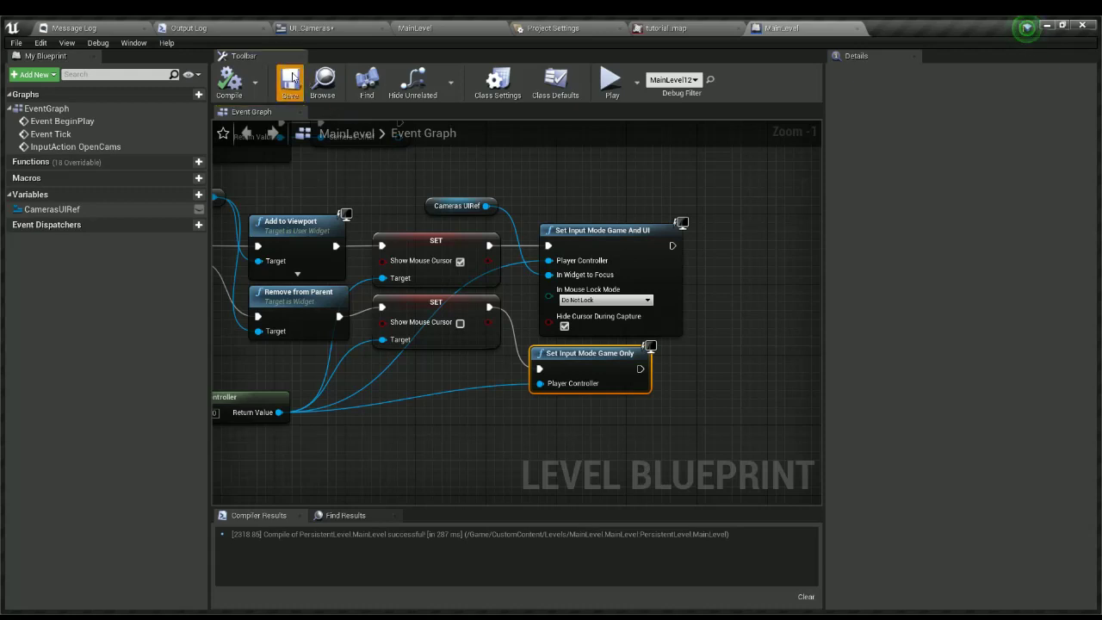
left_click(610, 81)
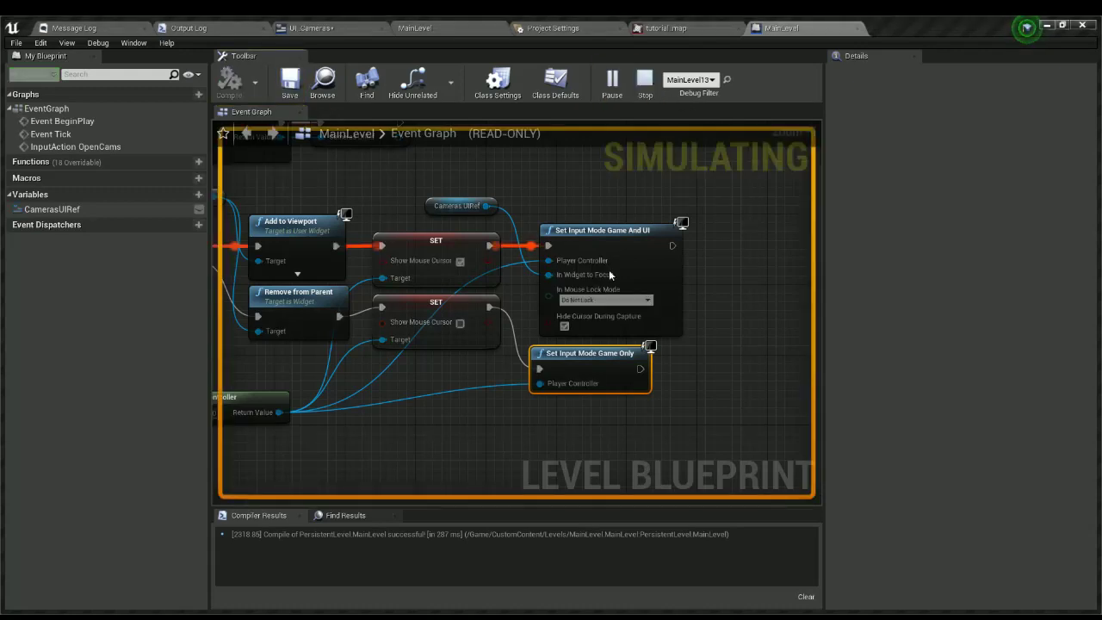
key("Escape")
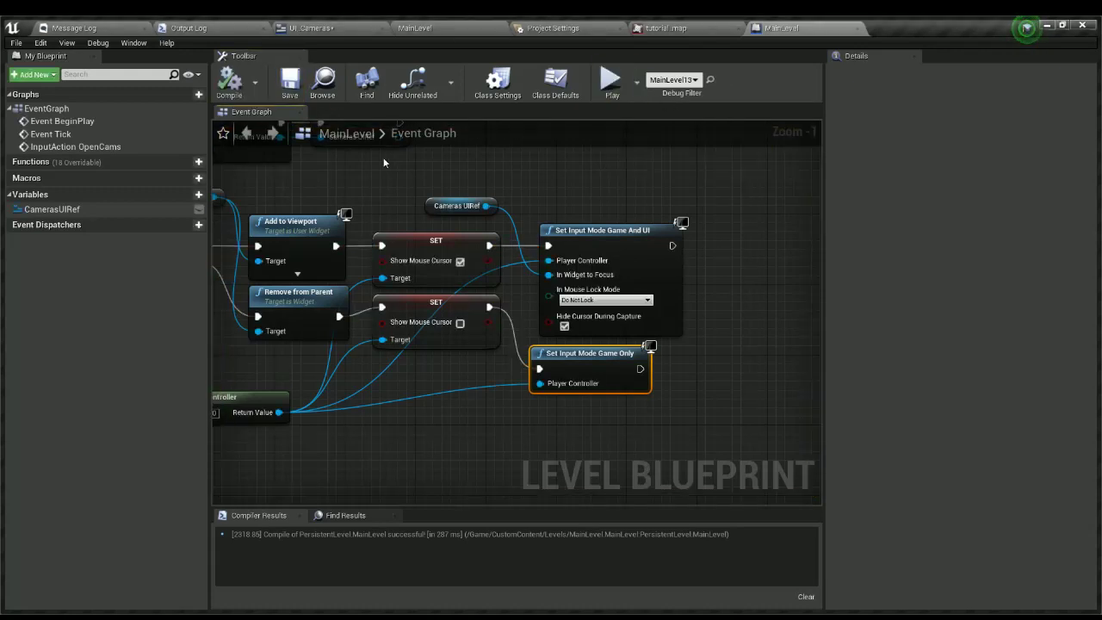
left_click(290, 84)
scroll(601, 149, "down", 2)
right_click_drag(568, 146, 562, 322)
scroll(454, 320, "up", 3)
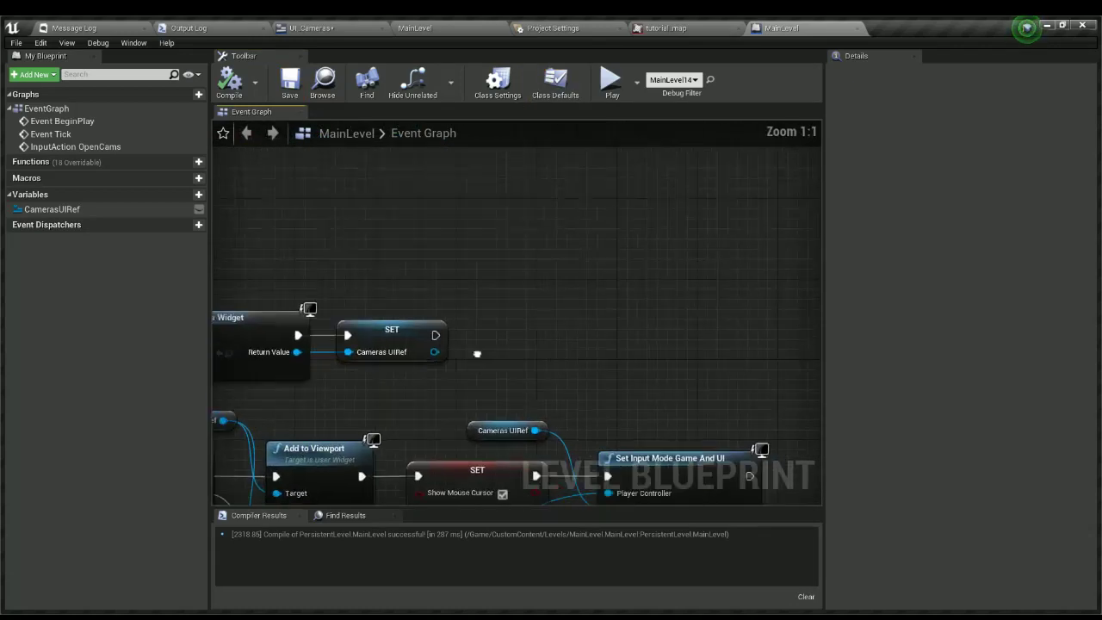
right_click_drag(454, 320, 377, 336)
left_click_drag(357, 365, 419, 370)
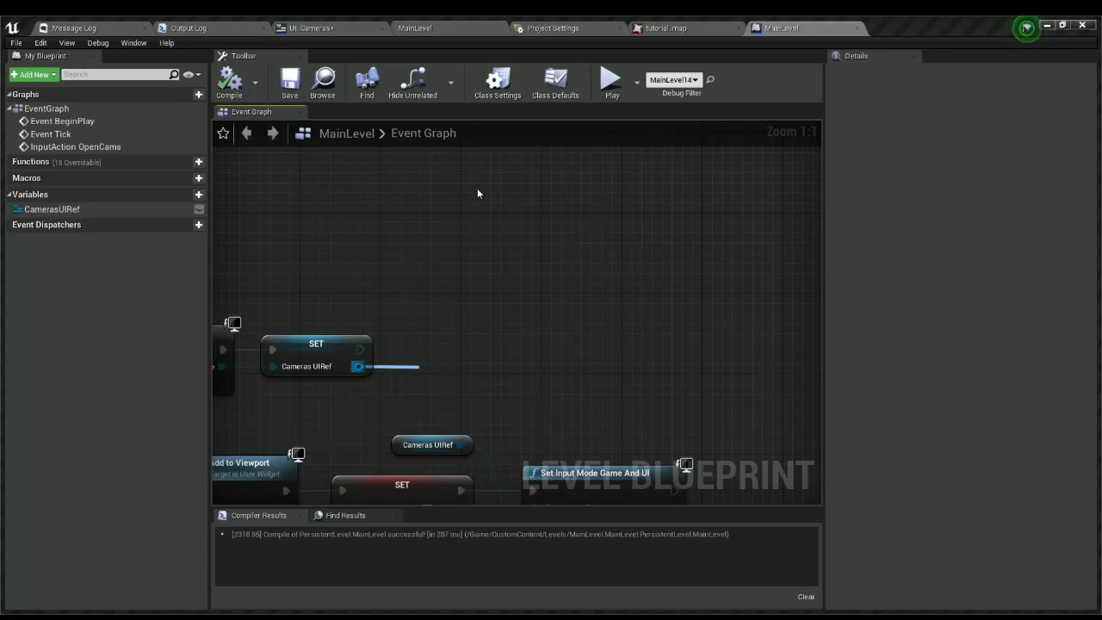
left_click(290, 81)
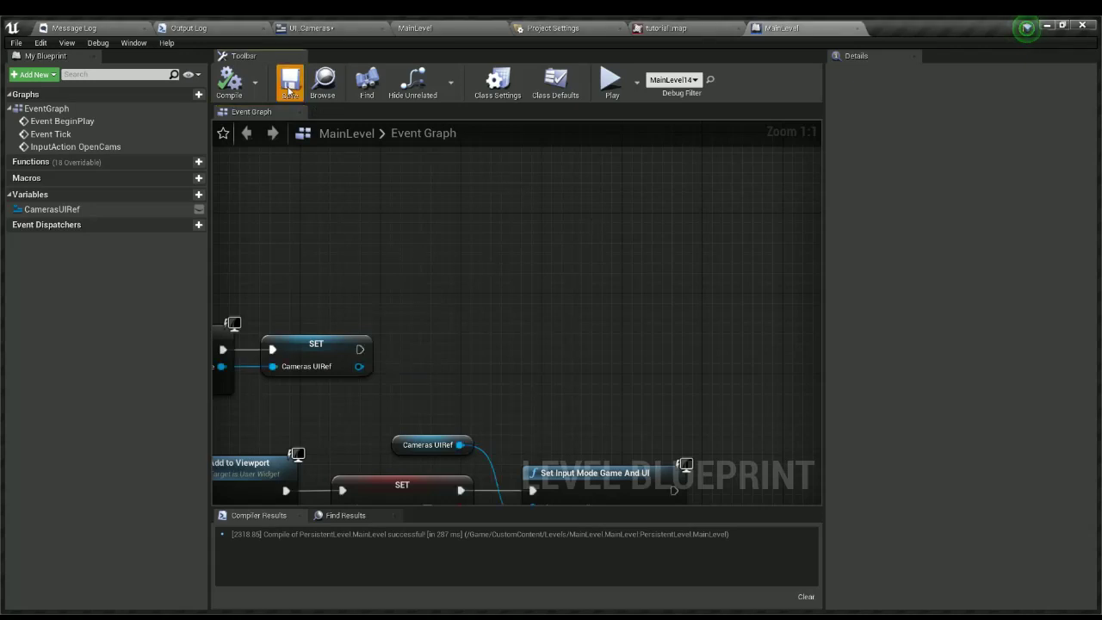
Add a Bind Event to Open Cam 01 node from the Create UI Cameras Widget return value and wire it after the CamerasUIRef SET node.
scroll(540, 306, "down", 1)
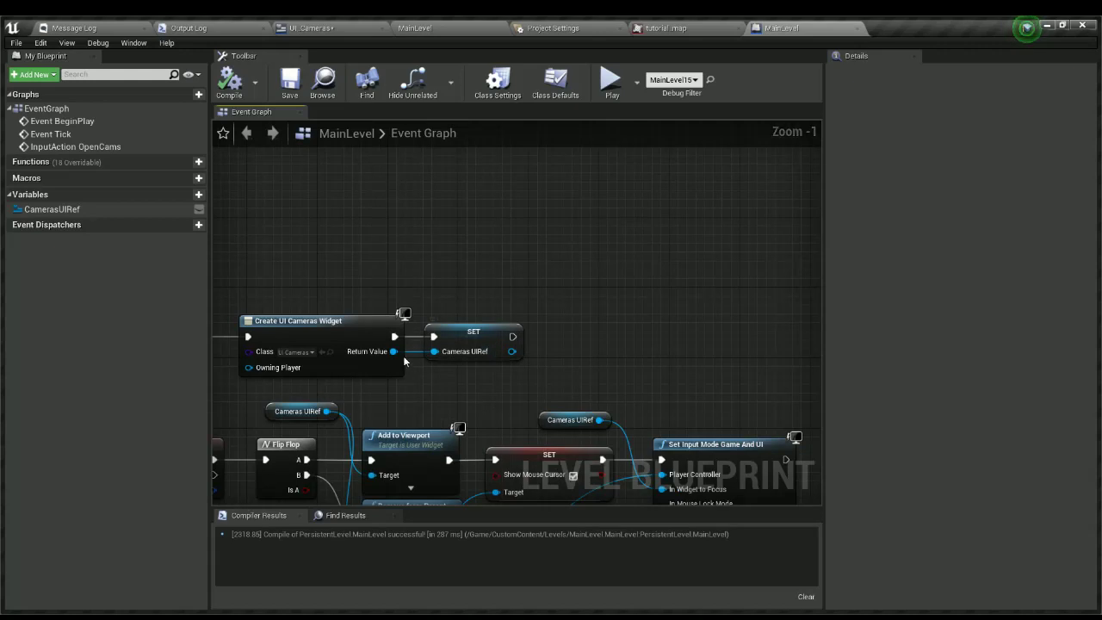
left_click_drag(393, 351, 578, 350)
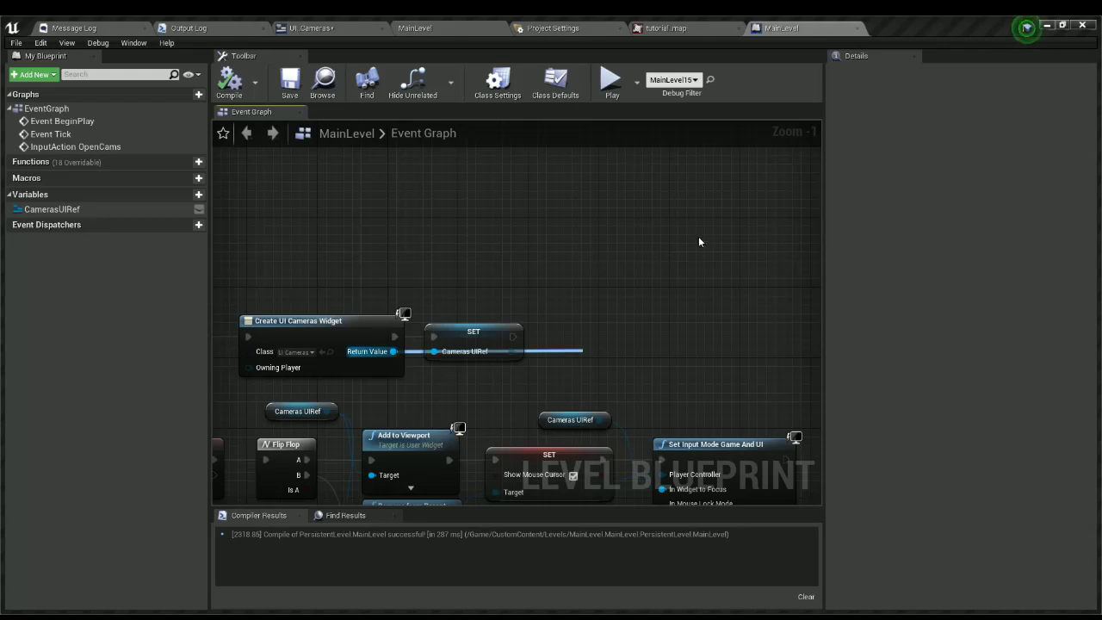
left_click_drag(642, 362, 623, 322)
left_click_drag(513, 336, 582, 337)
Add Bind Event nodes for Open Cam 02 and Open Cam 03 from the widget's return value, chain them after Open Cam 01, and compile.
right_click_drag(555, 337, 455, 334)
left_click_drag(293, 348, 660, 346)
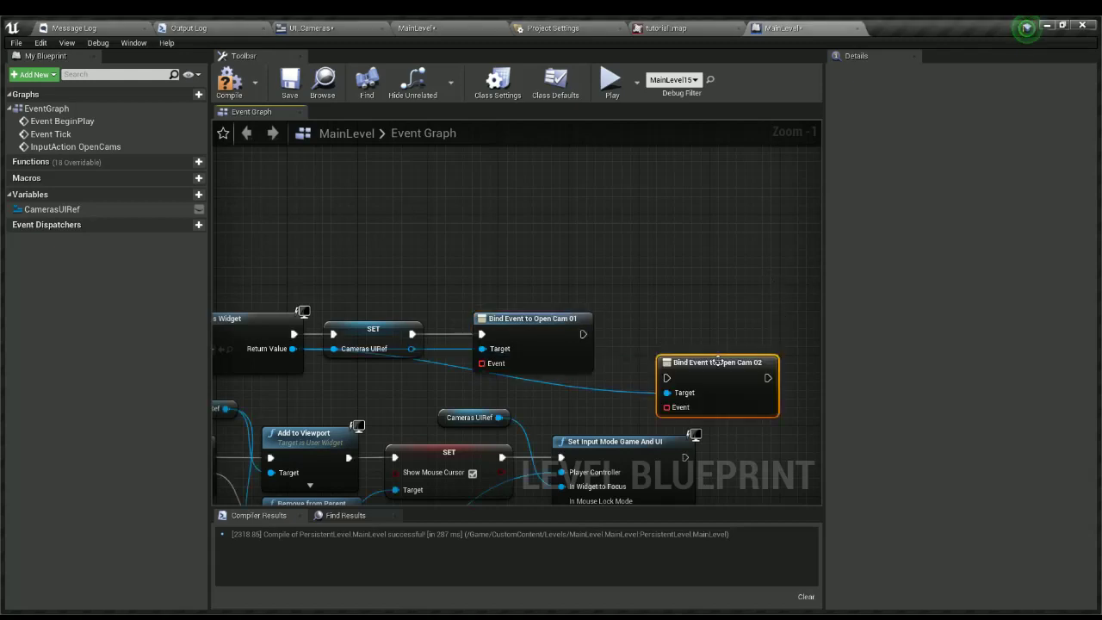
left_click_drag(710, 383, 654, 338)
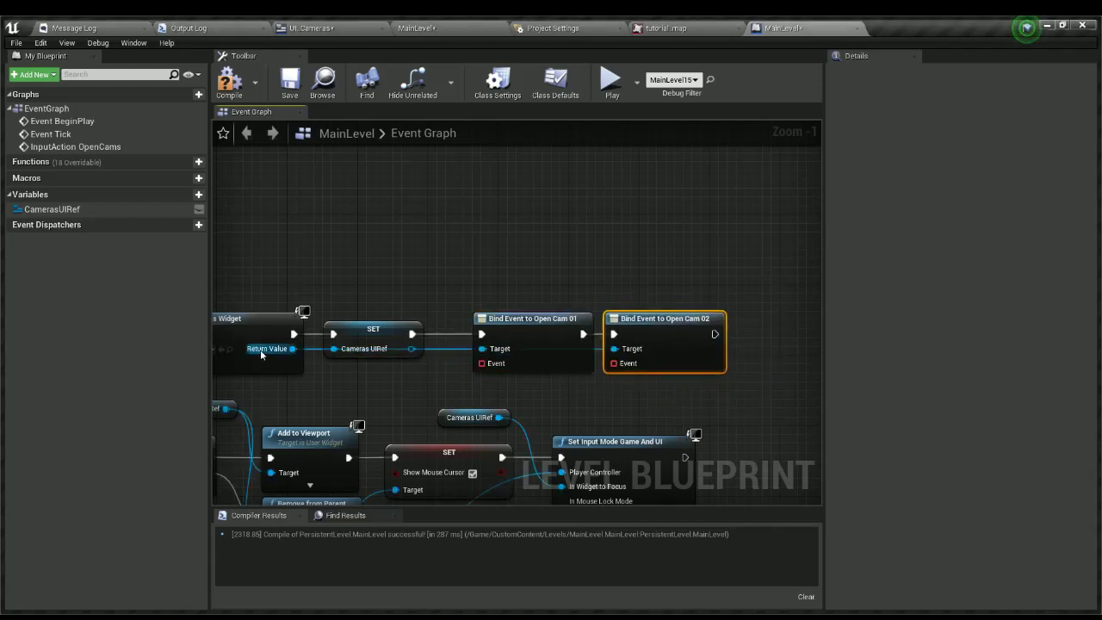
left_click_drag(260, 349, 603, 362)
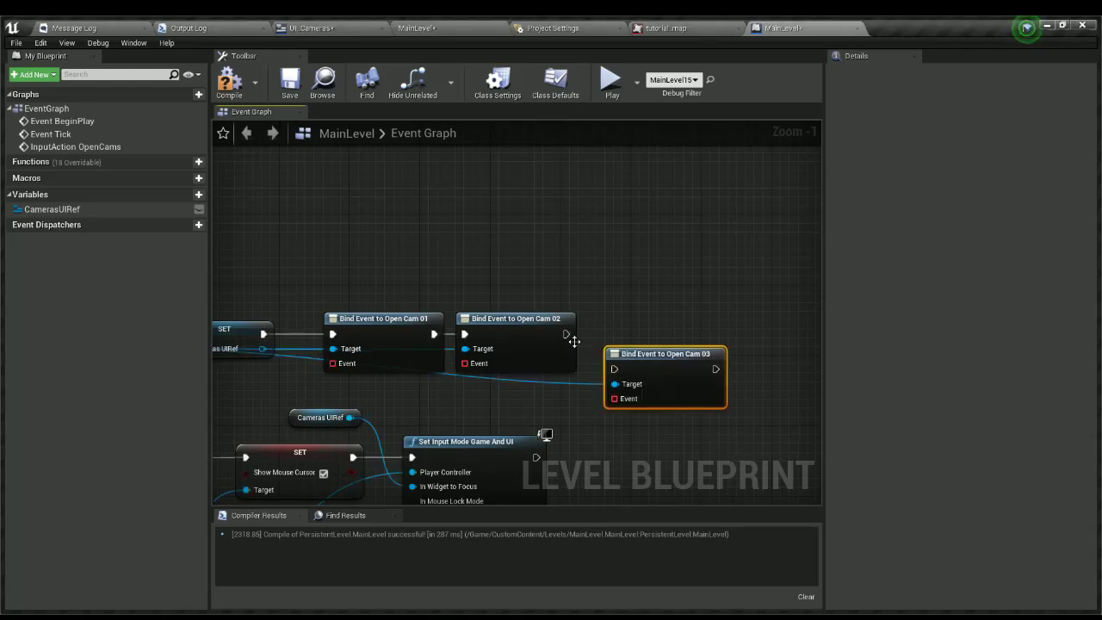
left_click_drag(632, 360, 616, 328)
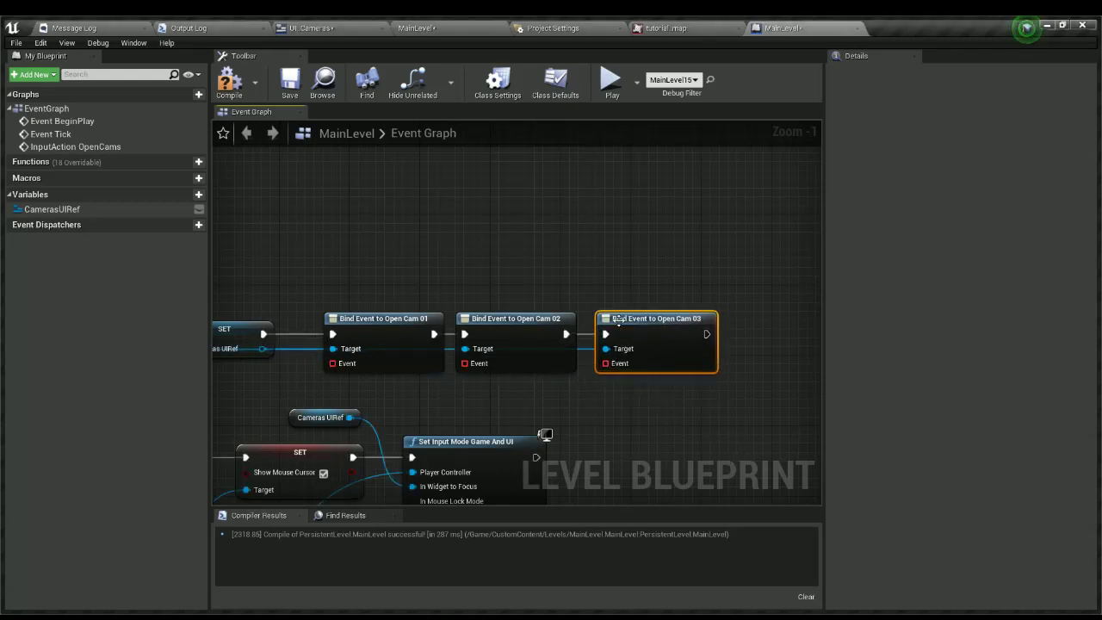
key("F7")
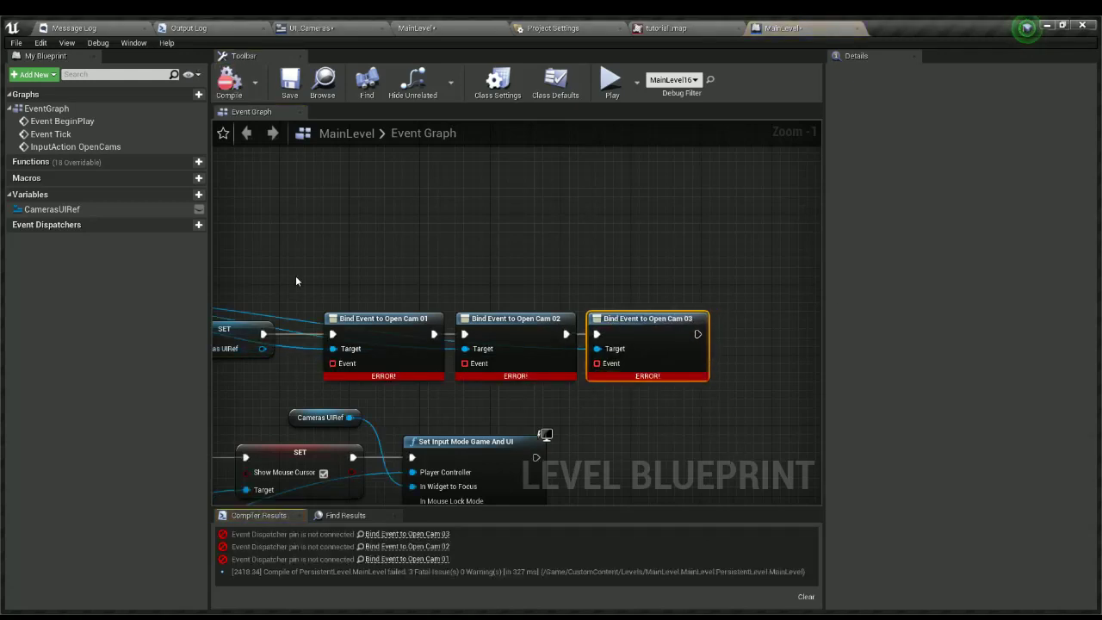
Create a custom event named Cam01 from the Event pin of Bind Event to Open Cam 01.
right_click_drag(316, 363, 449, 407)
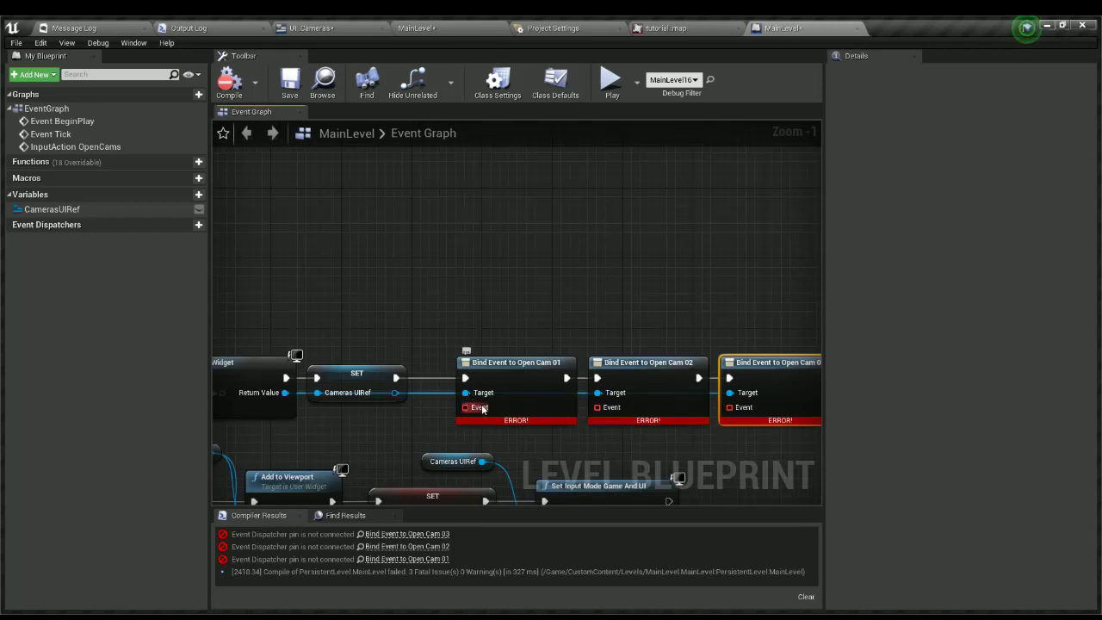
left_click_drag(466, 406, 455, 203)
type("Camer")
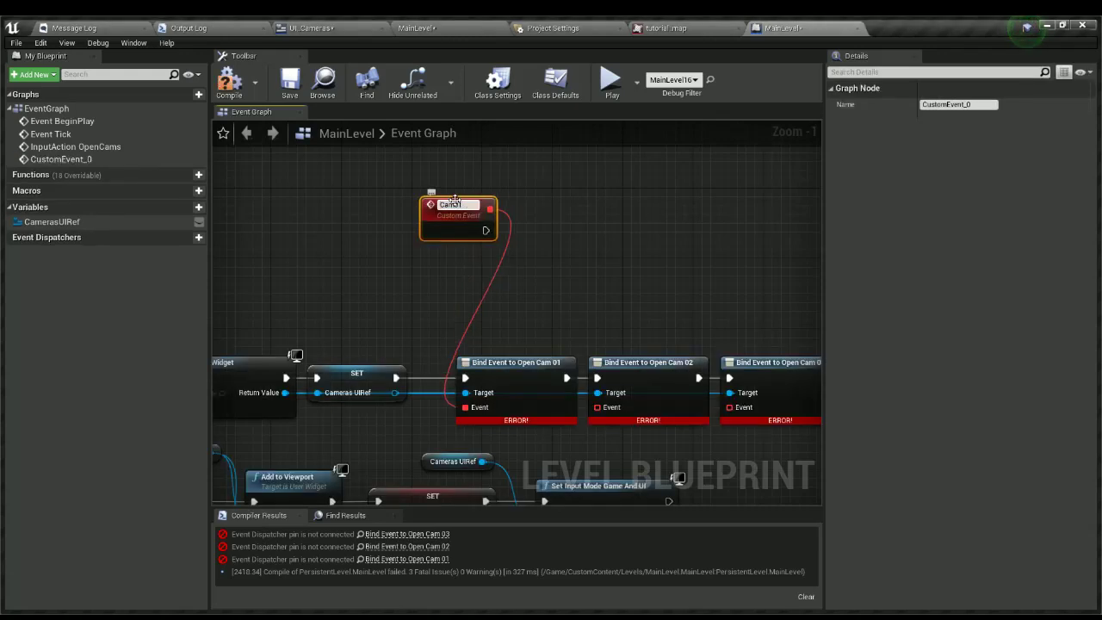
key("Return")
Duplicate the Cam01 custom event twice and stack the three events vertically above the Bind Event nodes.
right_click_drag(499, 246, 438, 299)
key("ctrl+c")
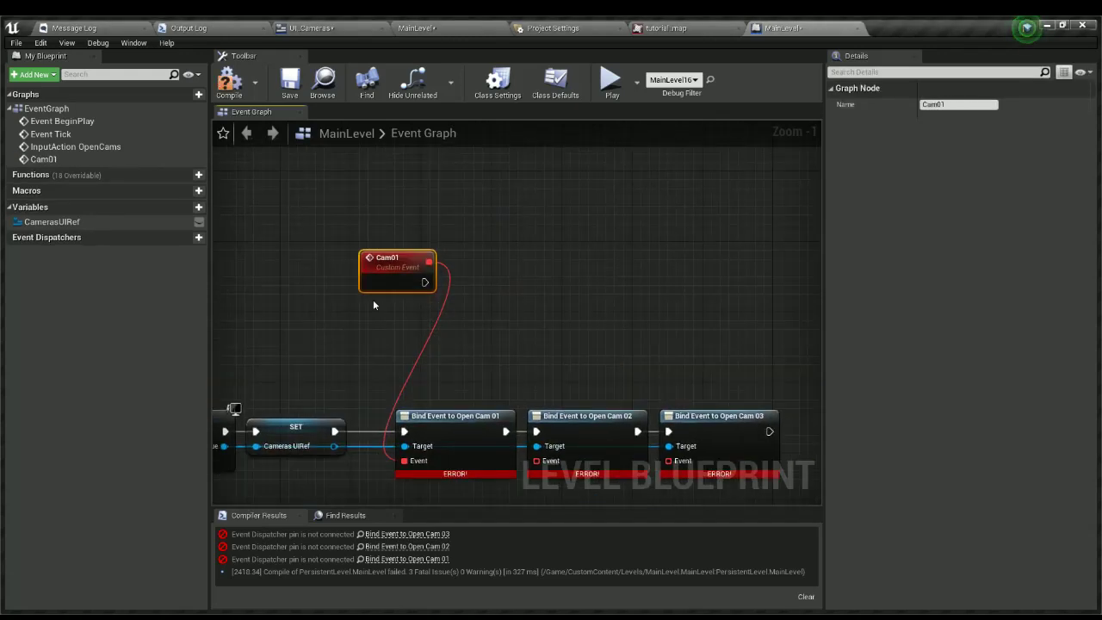
key("ctrl+v")
left_click_drag(416, 306, 407, 306)
left_click_drag(477, 317, 387, 270)
left_click_drag(382, 269, 387, 199)
left_click(377, 262)
key("ctrl+w")
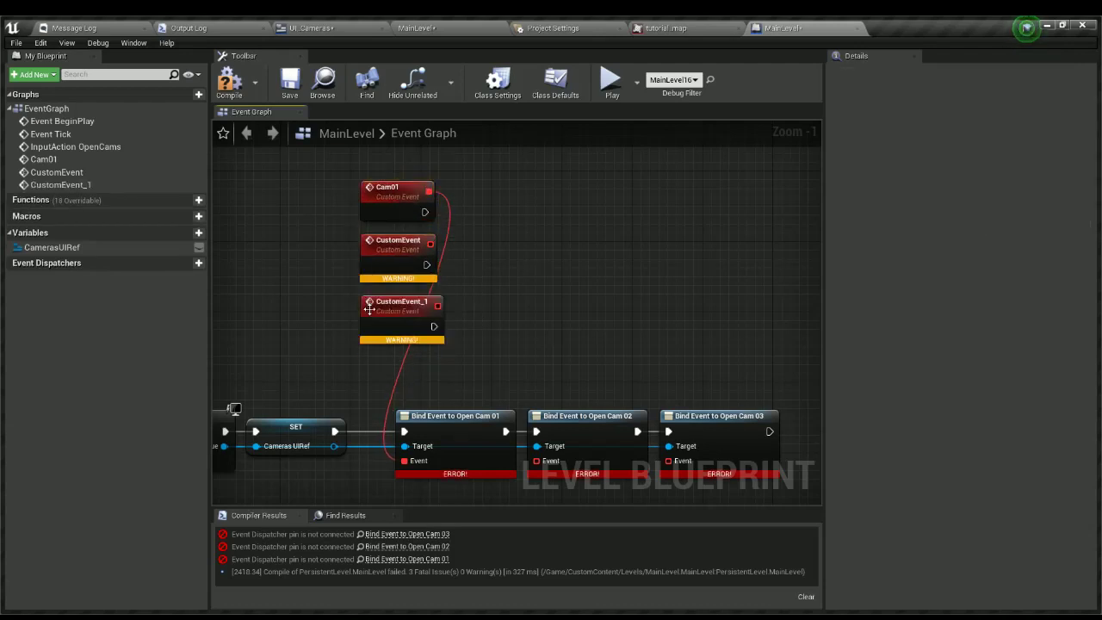
Rename the two duplicated custom events as Cam02 and Cam03 and compile the level blueprint.
left_click(397, 241)
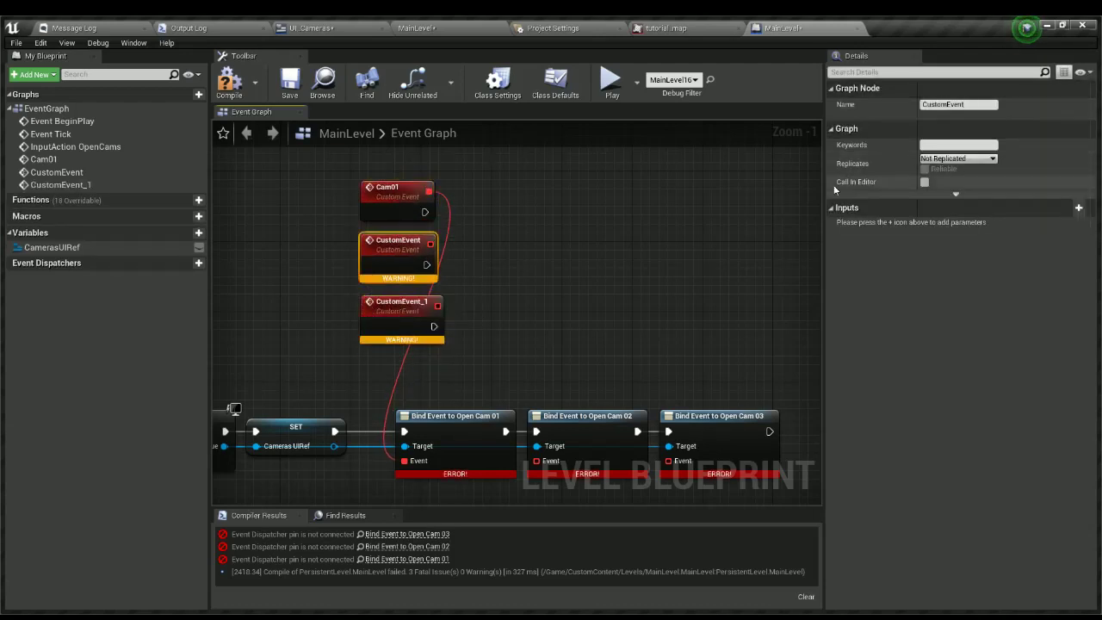
left_click(957, 104)
type("Cam02")
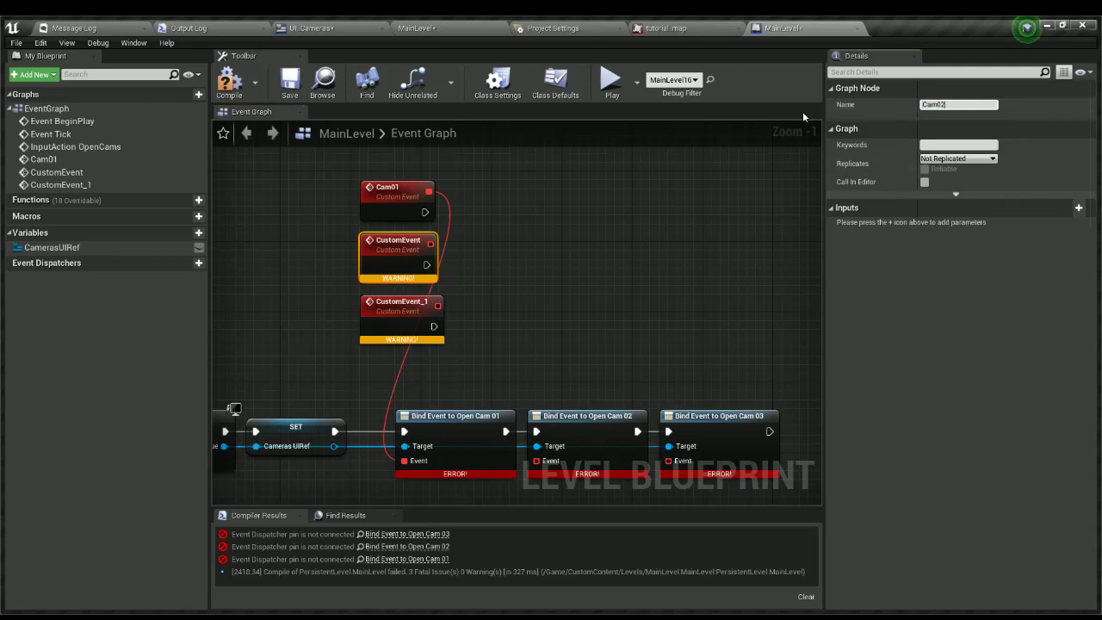
key("Return")
left_click(400, 314)
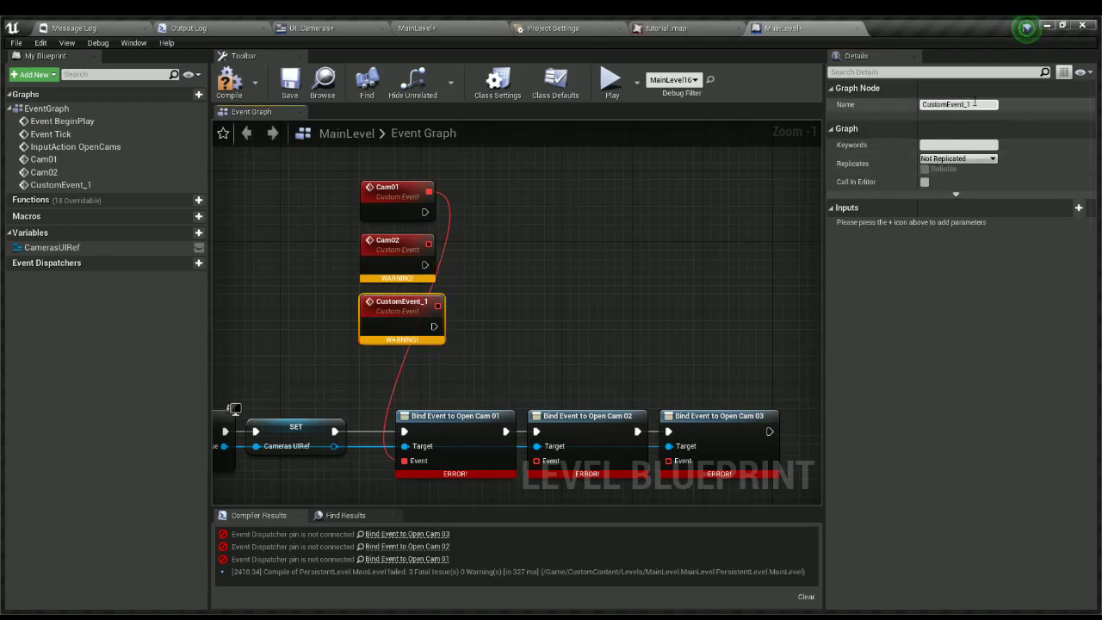
type("Cam03")
key("Return")
left_click(228, 82)
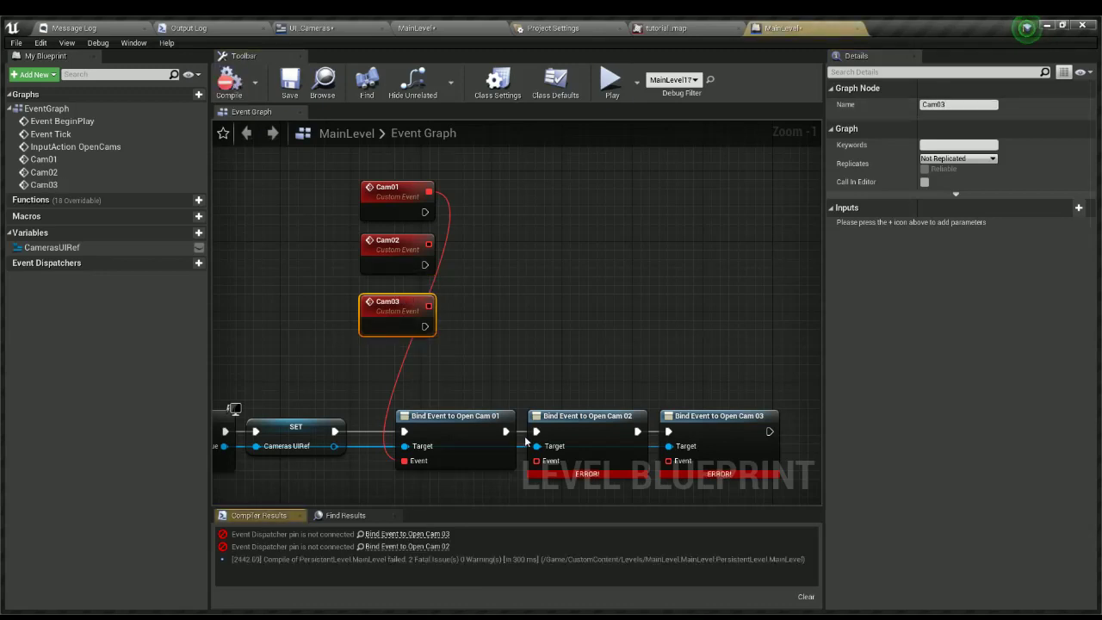
Connect the Cam02 and Cam03 events to the Event pins of Open Cam 02 and Open Cam 03, then compile and save.
left_click_drag(536, 460, 429, 244)
left_click_drag(680, 462, 429, 306)
left_click(234, 79)
left_click(291, 83)
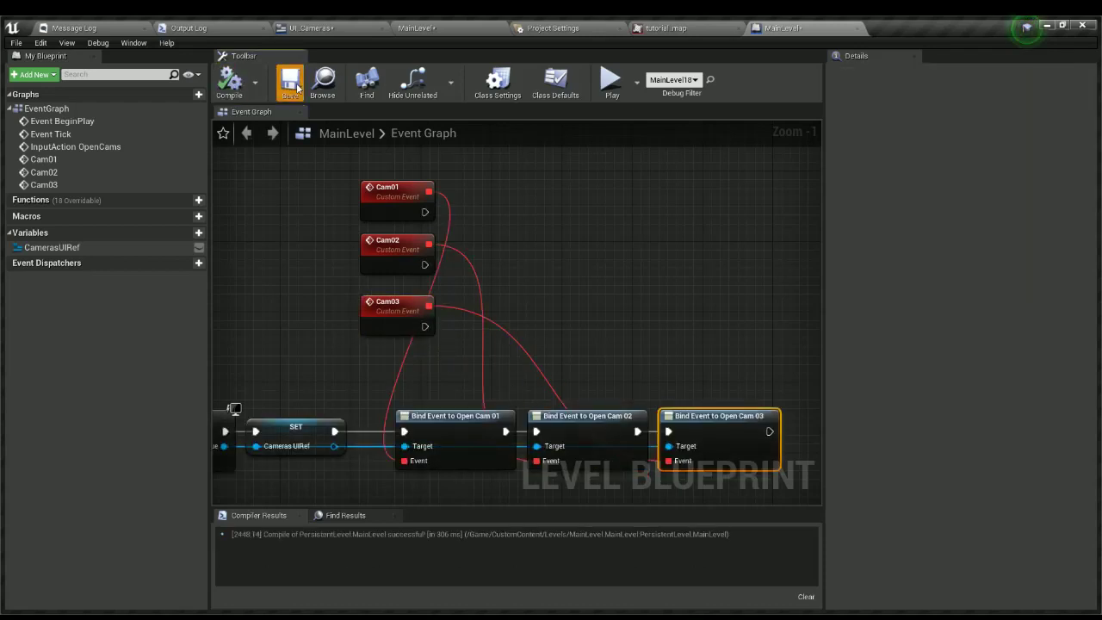
Select the Cam_LeftHallway camera in the MainLevel editor and add a reference to it in the level blueprint graph near the Cam01 event.
left_click(478, 26)
right_click_drag(519, 175, 731, 165)
key("w")
key("w")
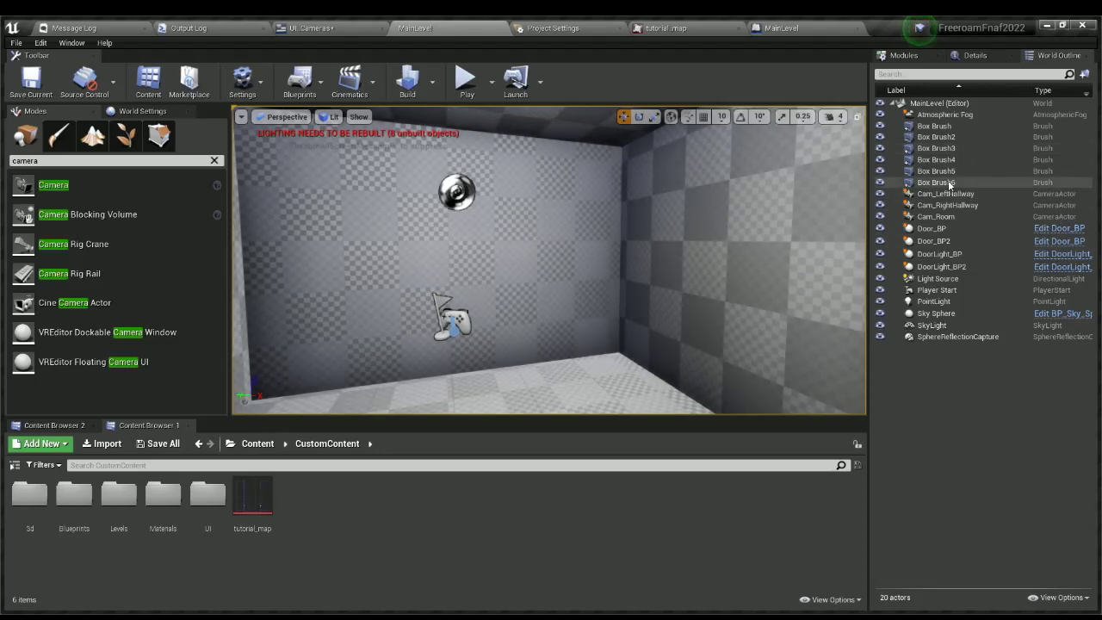
left_click(929, 194)
double_click(929, 193)
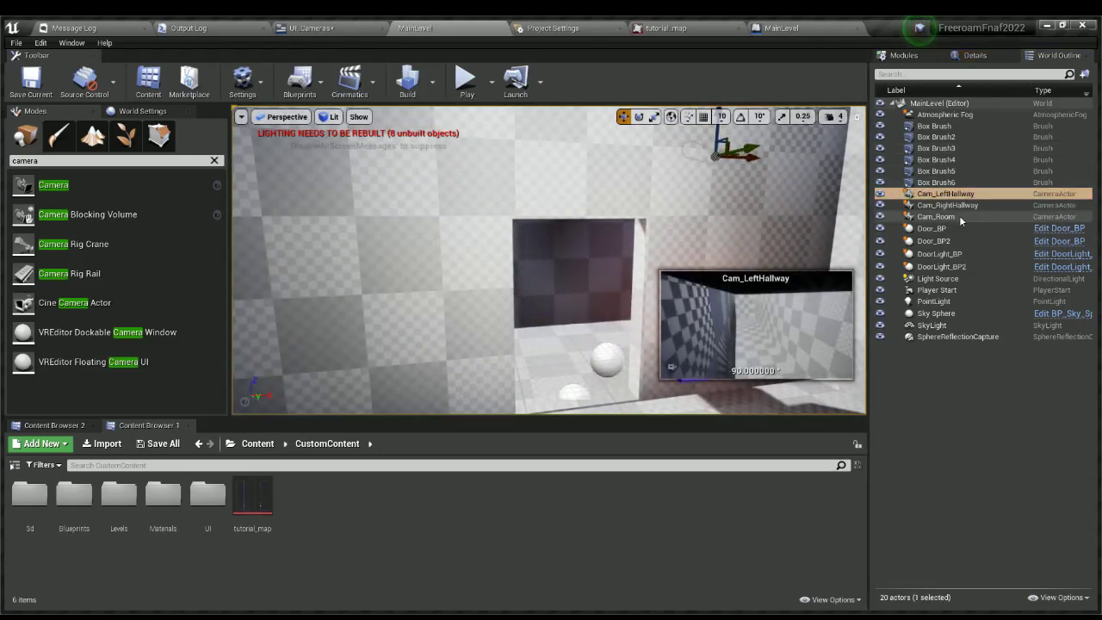
left_click_drag(757, 28, 551, 29)
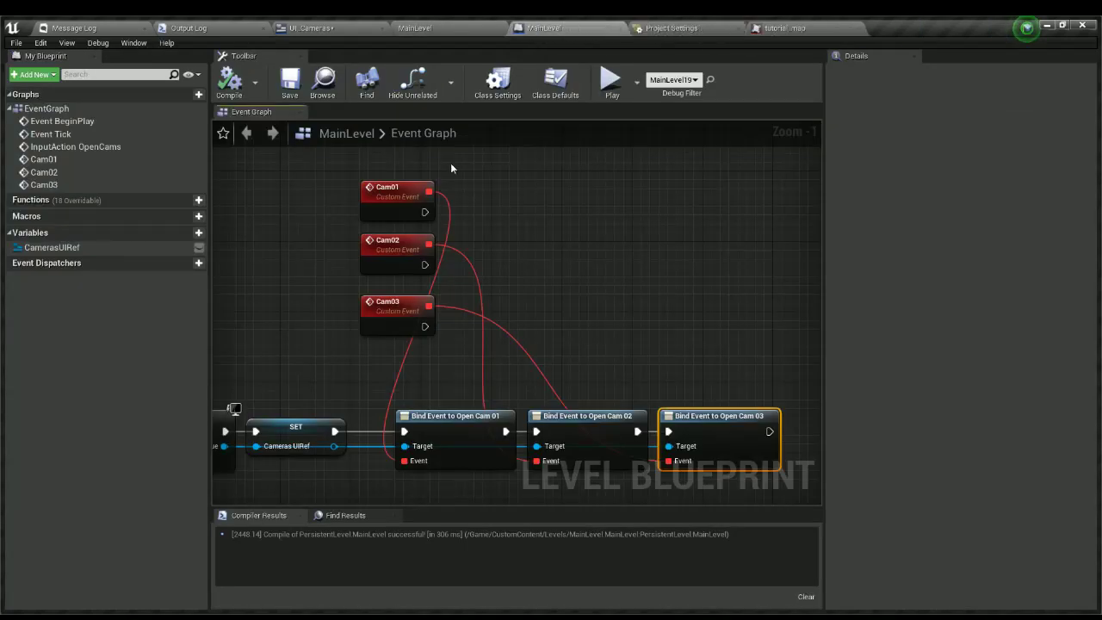
left_click(524, 226)
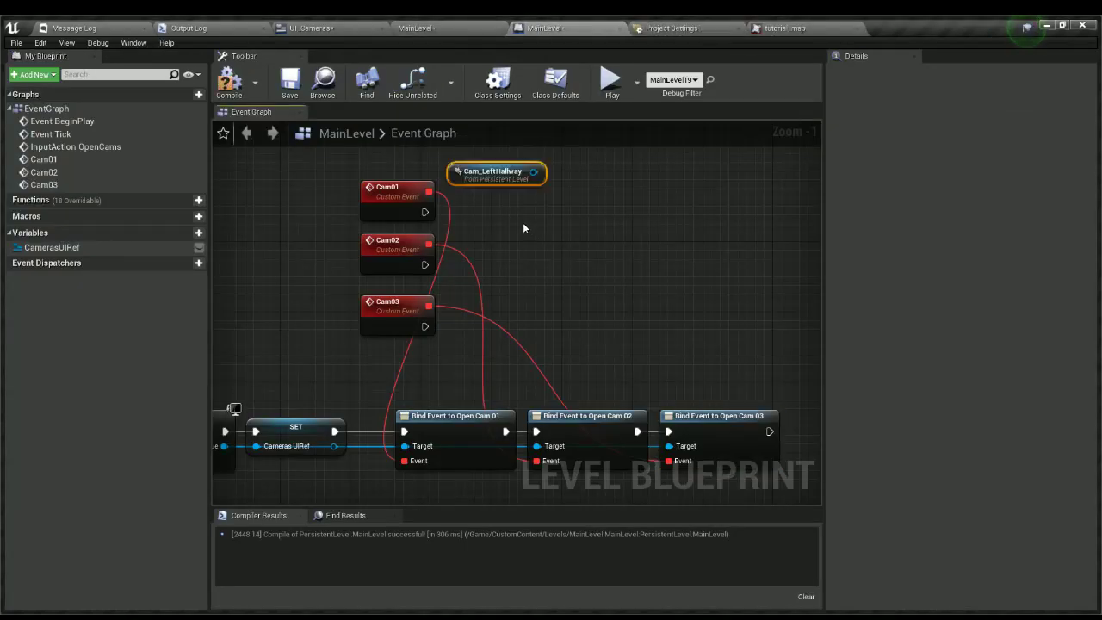
Select the Cam_RightHallway camera in the level and add its reference to the level blueprint graph.
left_click(480, 25)
left_click(947, 205)
left_click(548, 29)
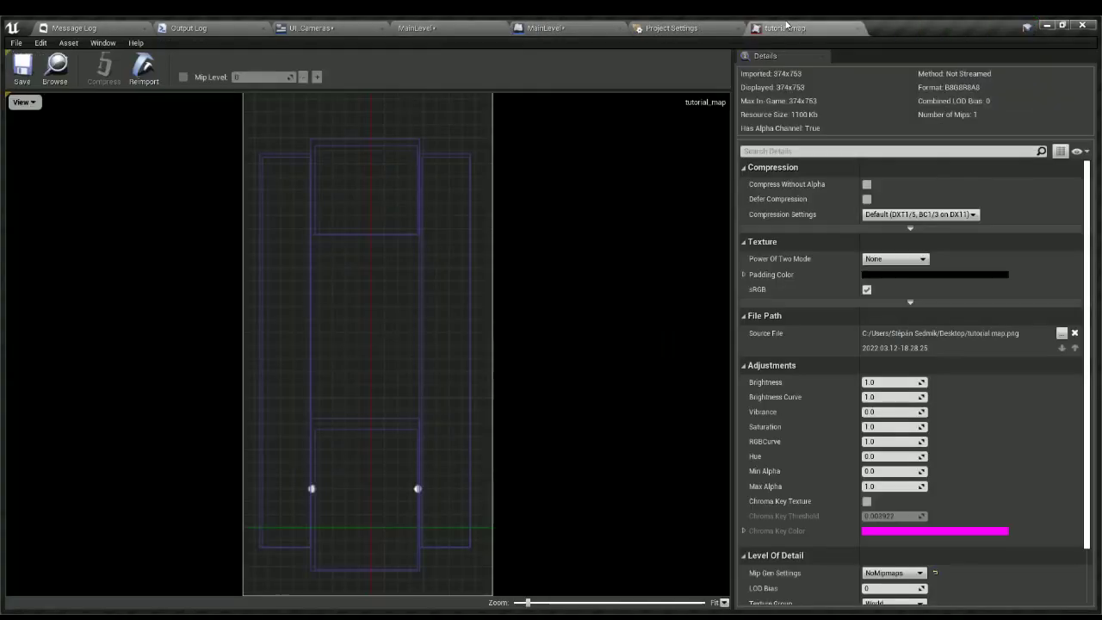
right_click(459, 203)
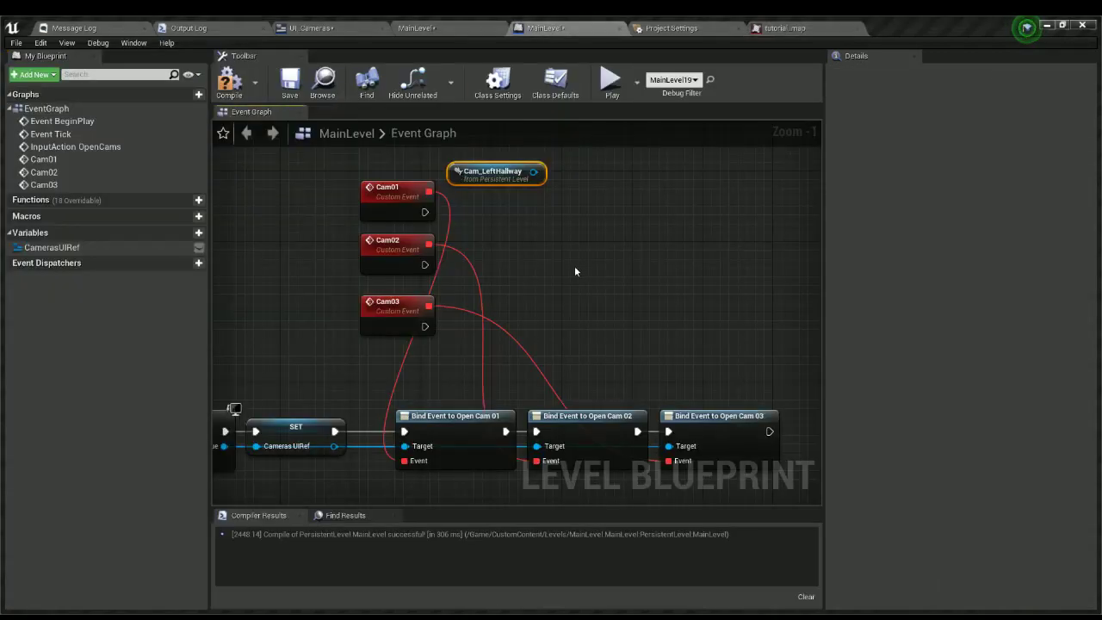
left_click(574, 265)
Select the Cam_Room camera in the level and add its reference to the level blueprint below Cam_RightHallway.
left_click(473, 28)
right_click_drag(549, 258, 774, 275)
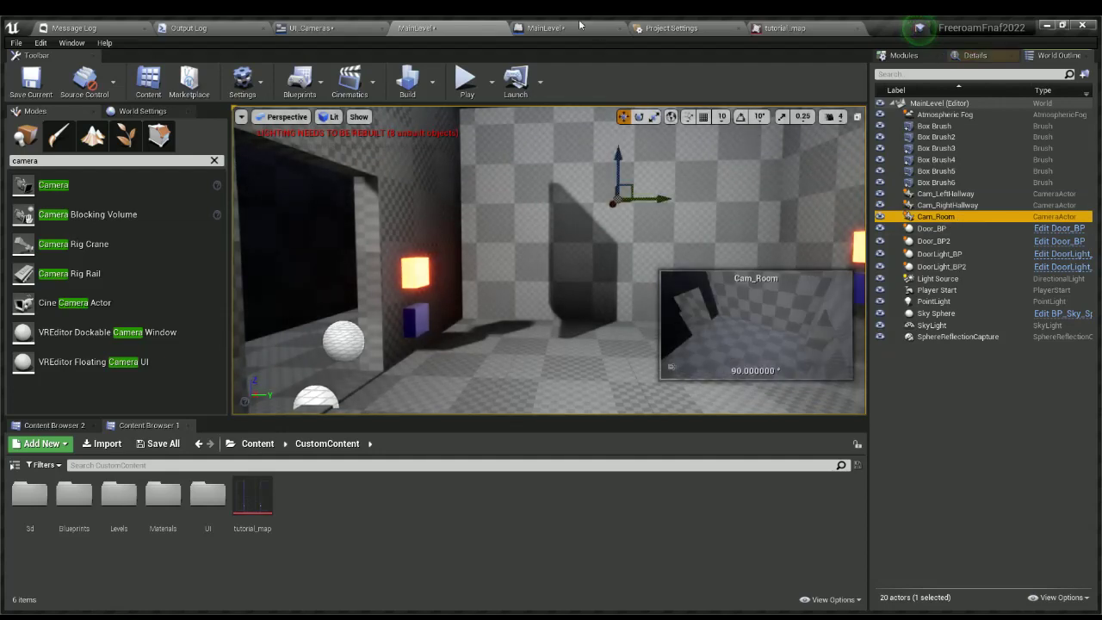
left_click(548, 28)
right_click(464, 260)
left_click(557, 324)
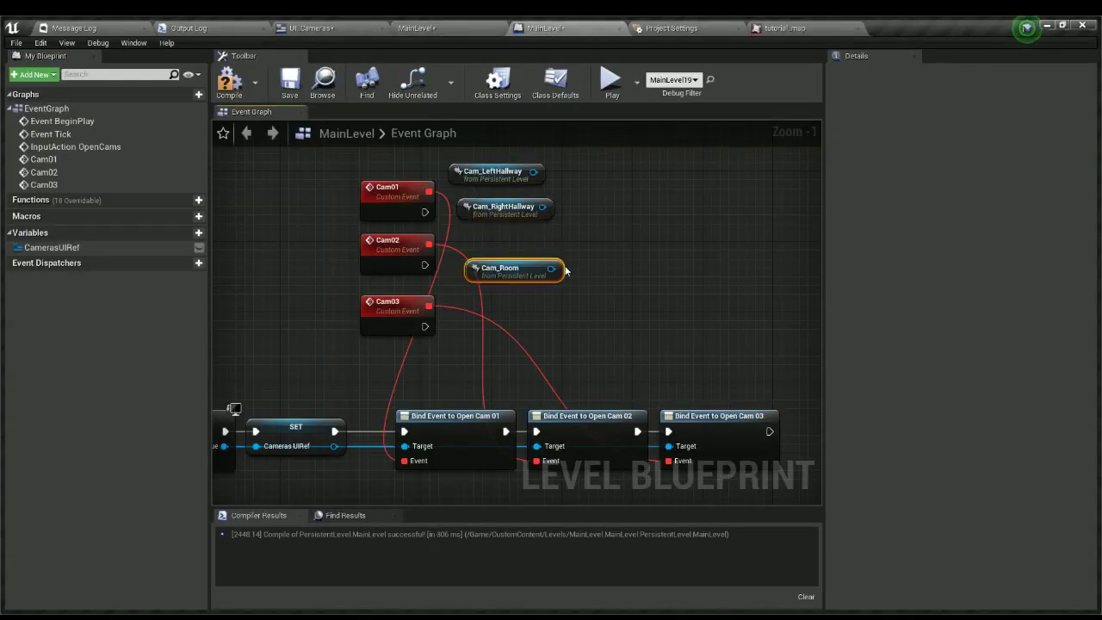
Move the three camera references to the left of the Cam01–Cam03 events and align them in an evenly spaced column.
left_click_drag(581, 280, 480, 160)
right_click_drag(496, 171, 550, 214)
left_click_drag(551, 214, 331, 188)
left_click(344, 208)
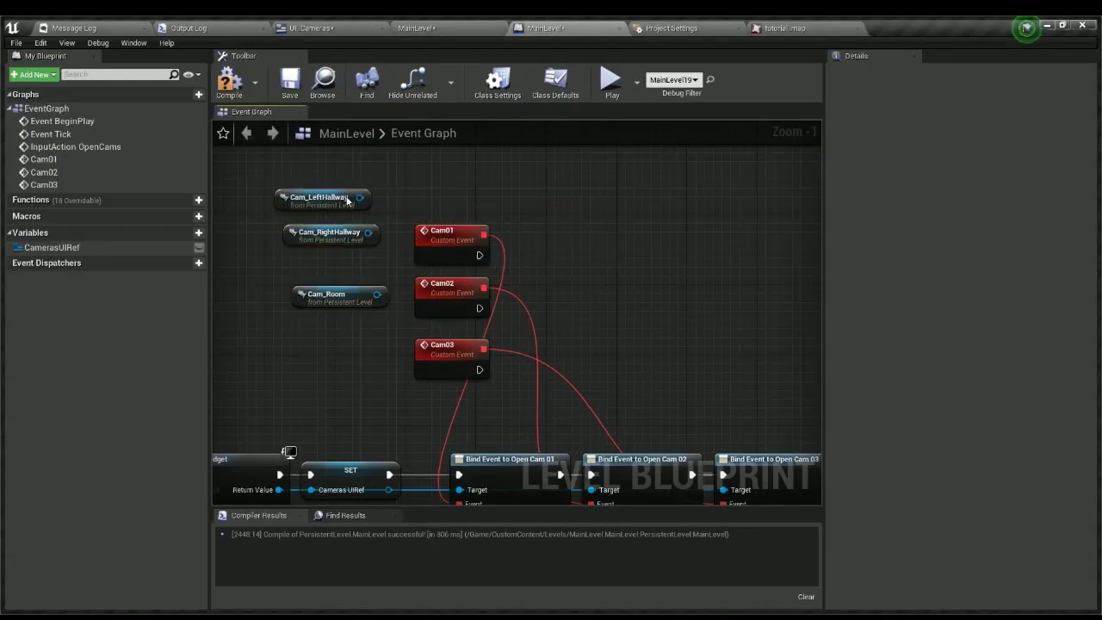
left_click(355, 194)
left_click(347, 290)
right_click_drag(590, 333, 535, 322)
scroll(584, 258, "down", 2)
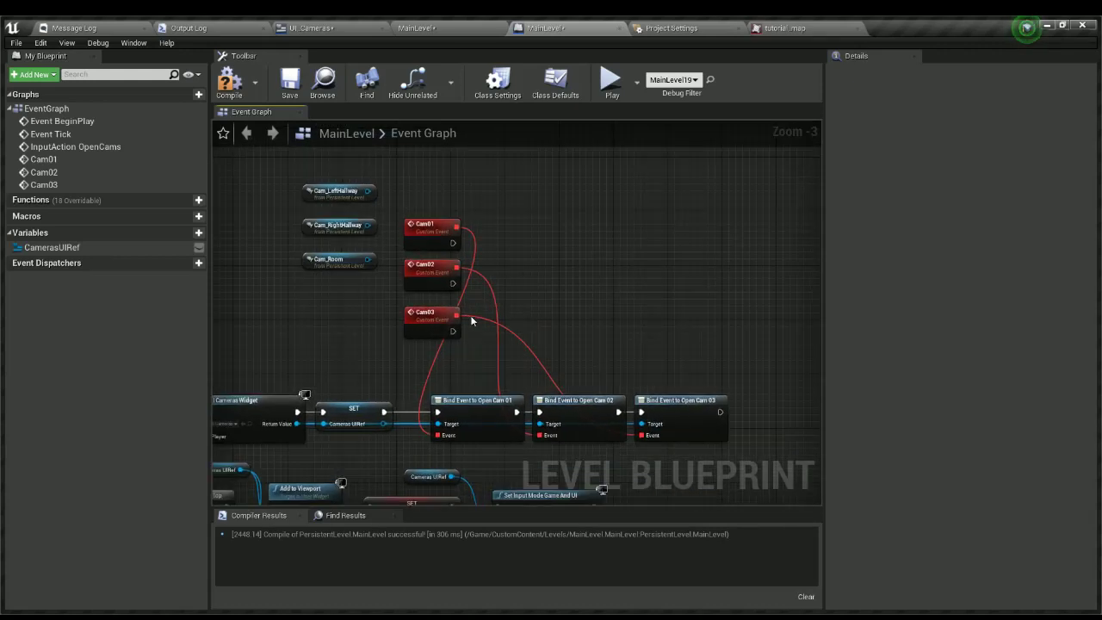
scroll(573, 266, "up", 3)
right_click_drag(549, 257, 603, 351)
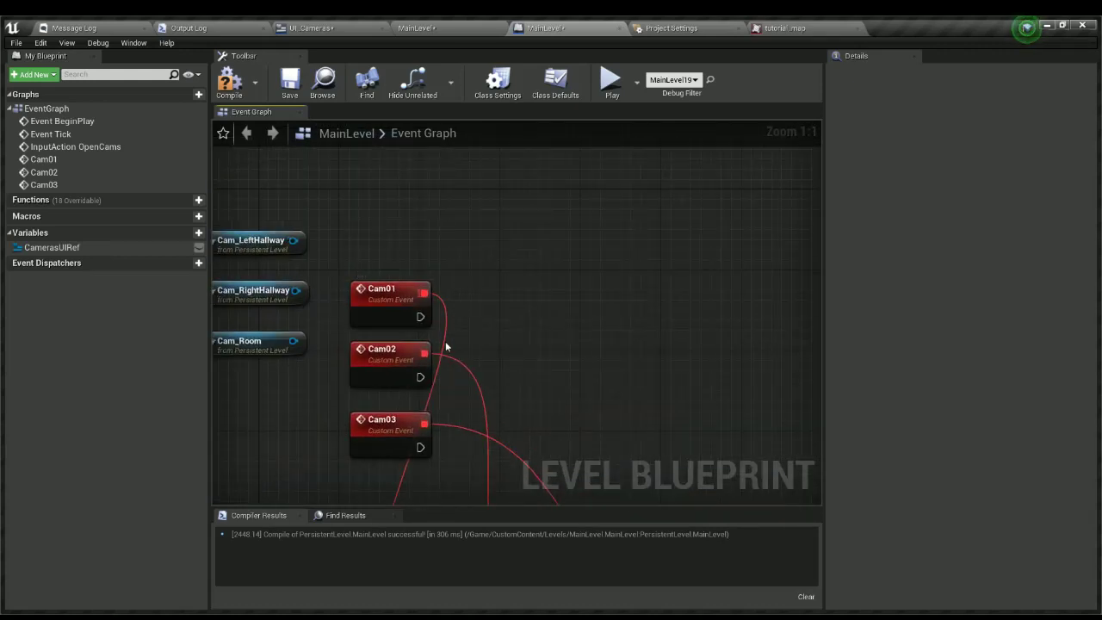
Duplicate the existing Get Player Controller node into the free space above the camera references.
right_click_drag(516, 298, 577, 250)
right_click_drag(578, 405, 615, 217)
scroll(614, 217, "down", 2)
right_click_drag(371, 499, 399, 394)
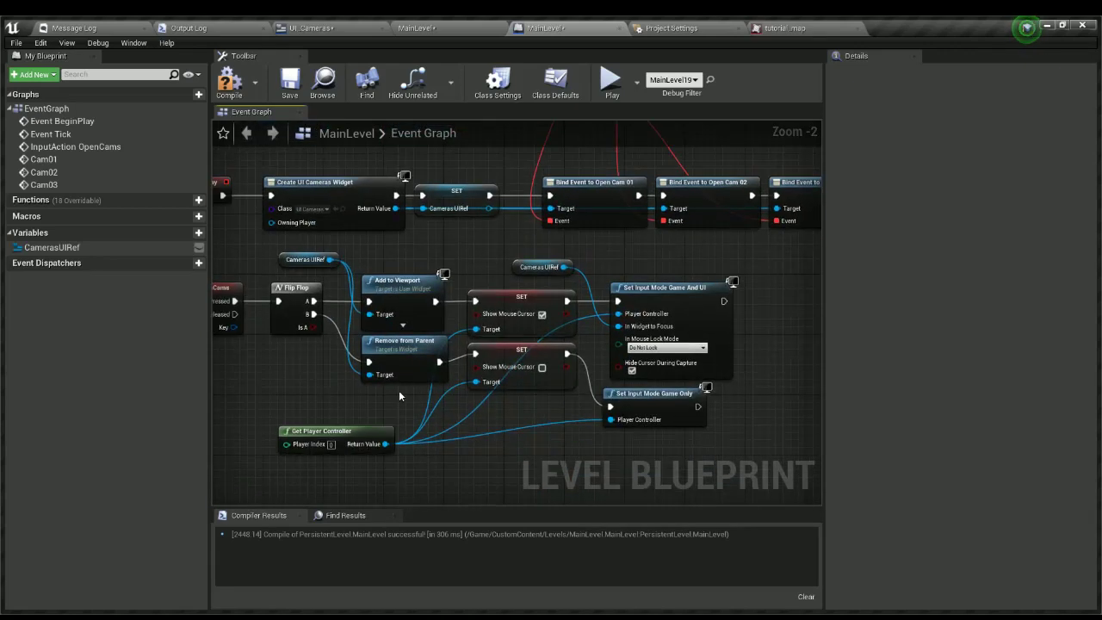
left_click(336, 427)
key("ctrl+c")
right_click_drag(431, 266, 447, 380)
key("ctrl+v")
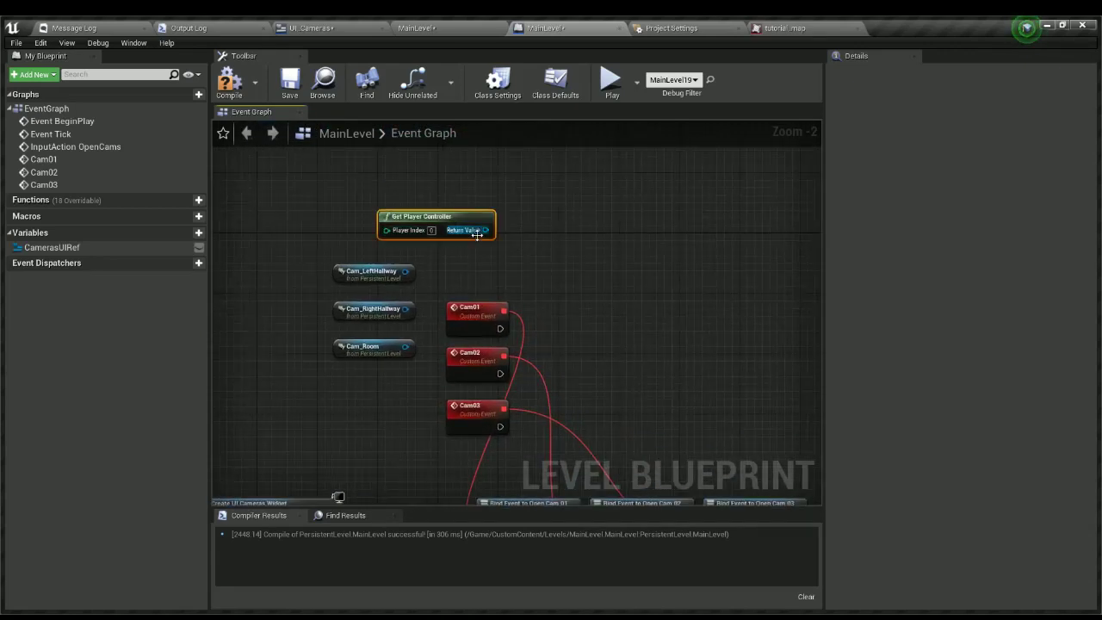
Add a Set View Target with Blend node targeting the copied Get Player Controller and run it from the Cam01 event.
left_click_drag(477, 231, 553, 281)
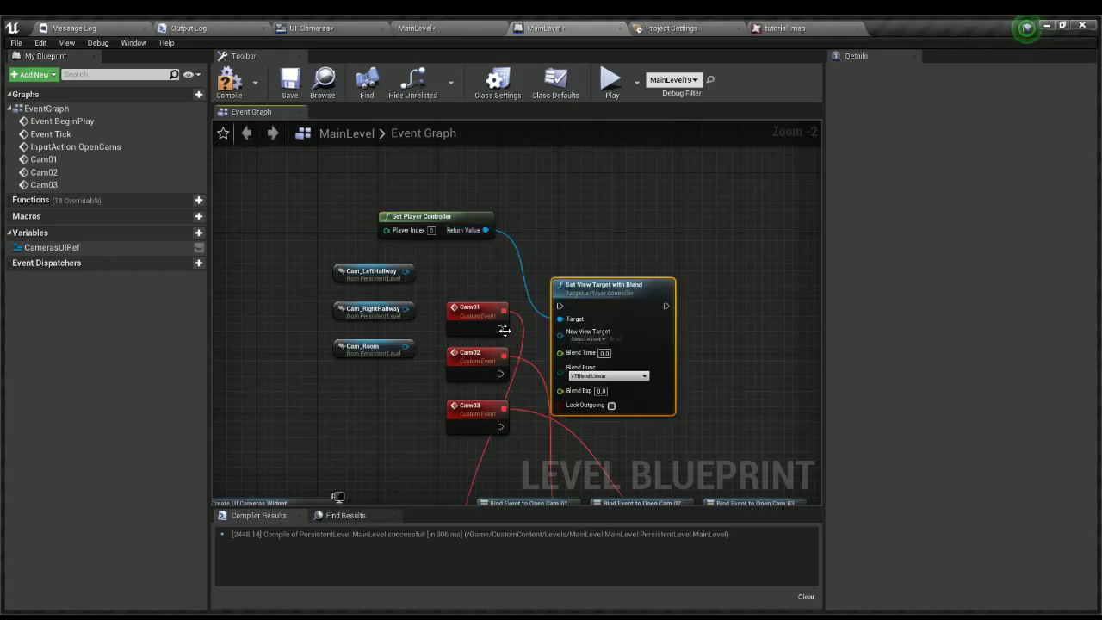
left_click_drag(502, 330, 560, 307)
left_click_drag(576, 305, 643, 328)
Move the Set View Target with Blend node well to the right of the Cam01–Cam03 events, level with Cam01.
right_click_drag(695, 337, 475, 288)
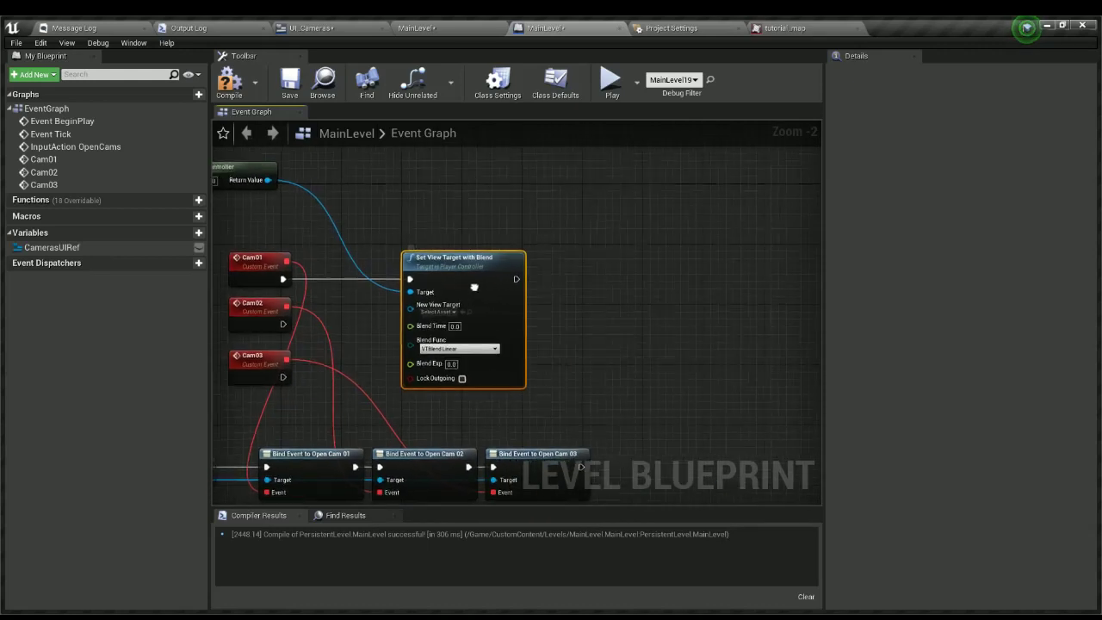
left_click_drag(466, 279, 469, 173)
right_click_drag(468, 181, 526, 241)
scroll(456, 365, "down", 2)
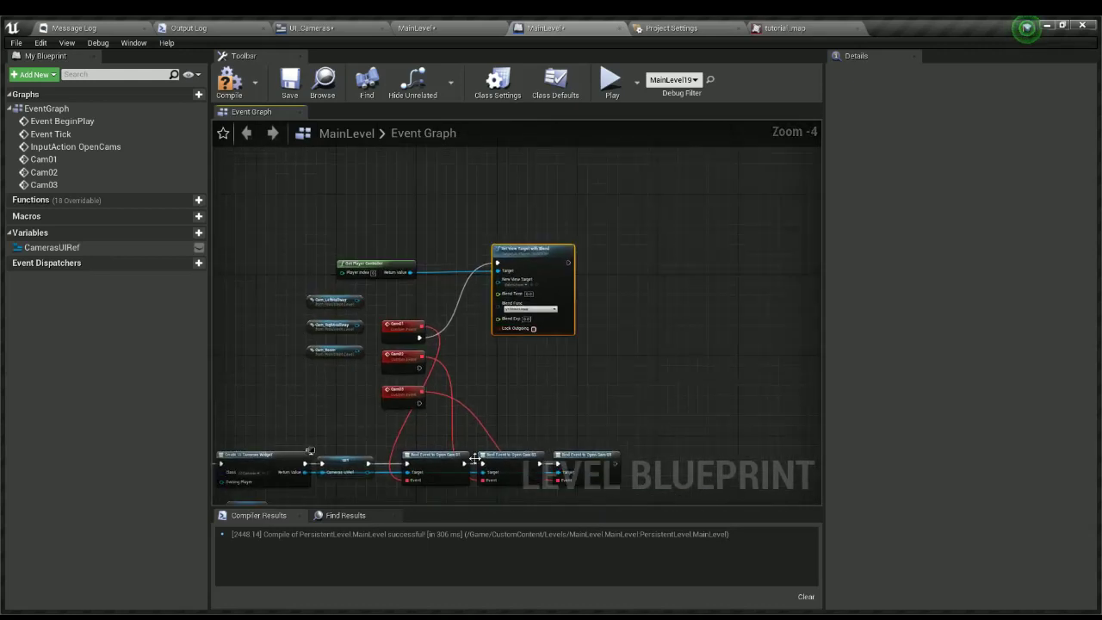
left_click_drag(536, 255, 648, 336)
Promote the Cam_LeftHallway reference to a new variable named SelectedCam.
scroll(435, 333, "up", 3)
right_click_drag(430, 336, 516, 336)
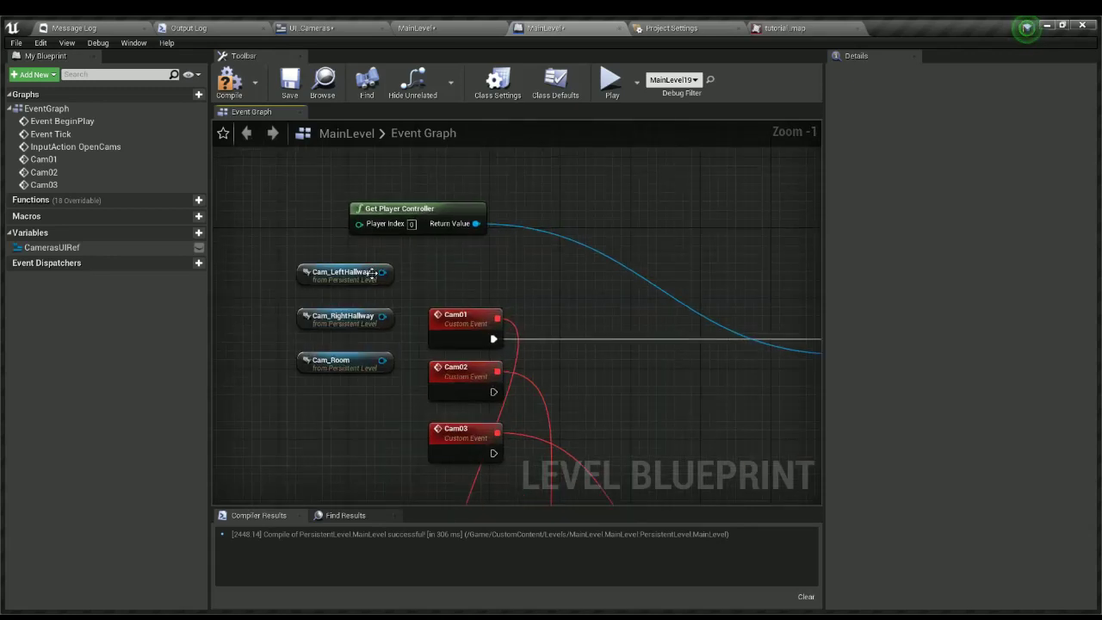
left_click_drag(385, 272, 530, 313)
left_click(614, 366)
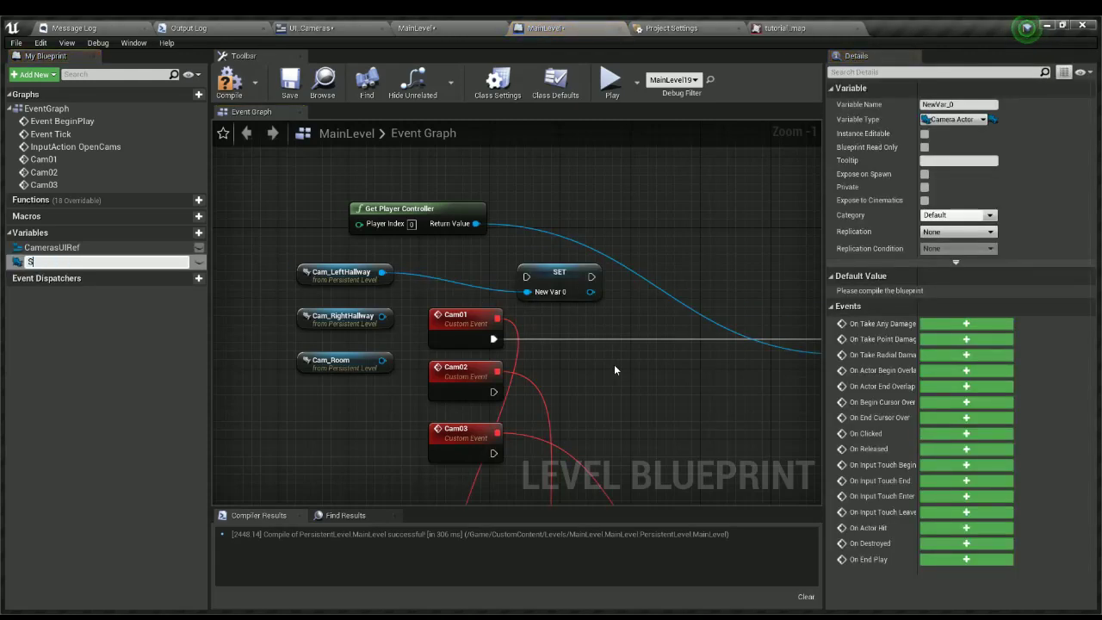
type("SelectedCam")
key("Return")
Run the SelectedCam SET node from Cam01 and duplicate it for Cam02 and Cam03, fed by Cam_RightHallway and Cam_Room.
left_click_drag(493, 338, 556, 342)
key("ctrl+c")
key("ctrl+v")
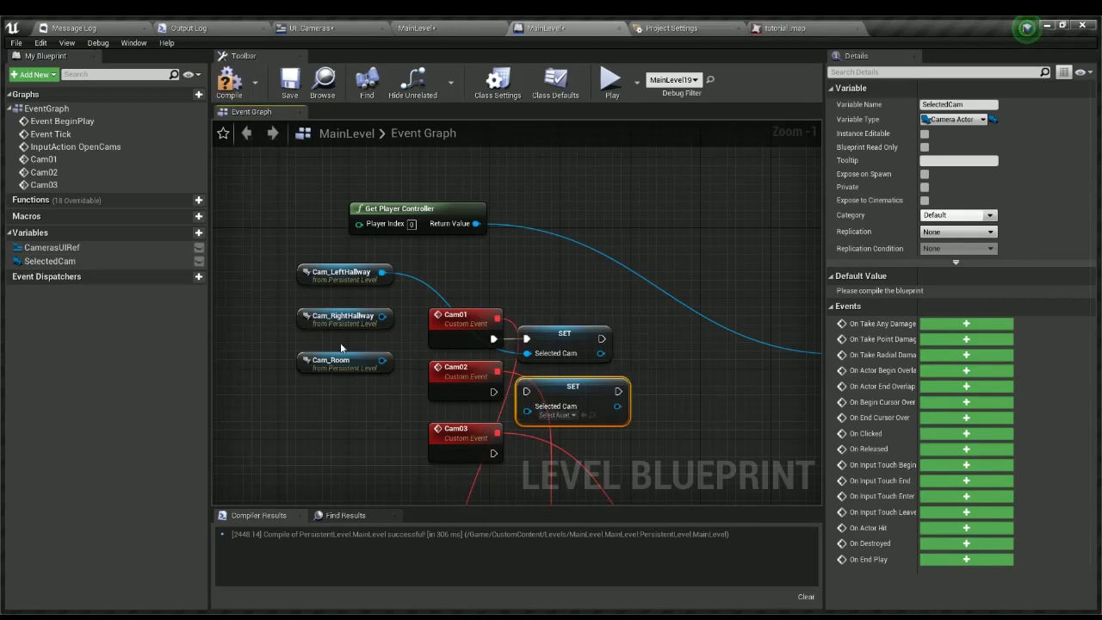
left_click_drag(494, 392, 526, 392)
key("ctrl+v")
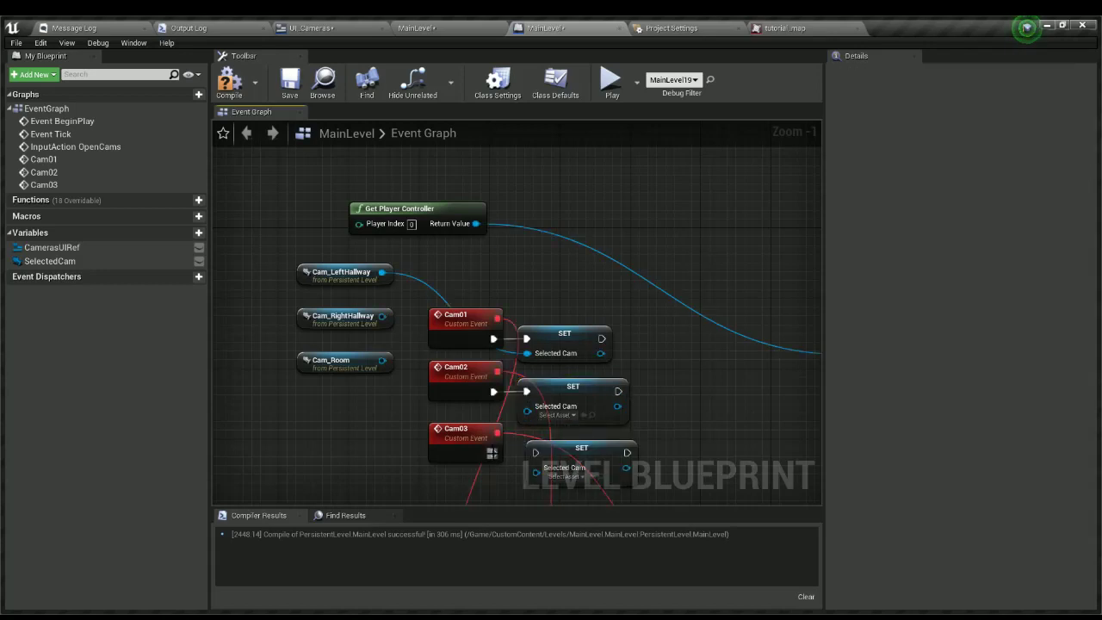
left_click_drag(493, 453, 383, 361)
Connect the execution outputs of all three SelectedCam SET nodes to Set View Target with Blend.
right_click_drag(737, 384, 522, 337)
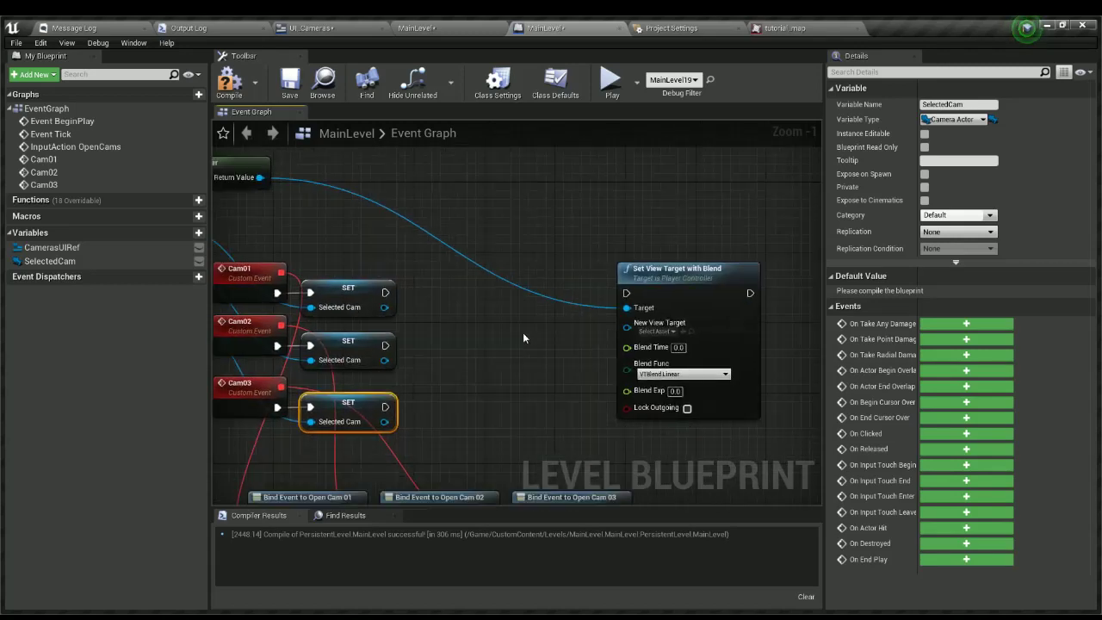
left_click_drag(385, 292, 385, 345)
left_click_drag(392, 405, 625, 294)
left_click(437, 391)
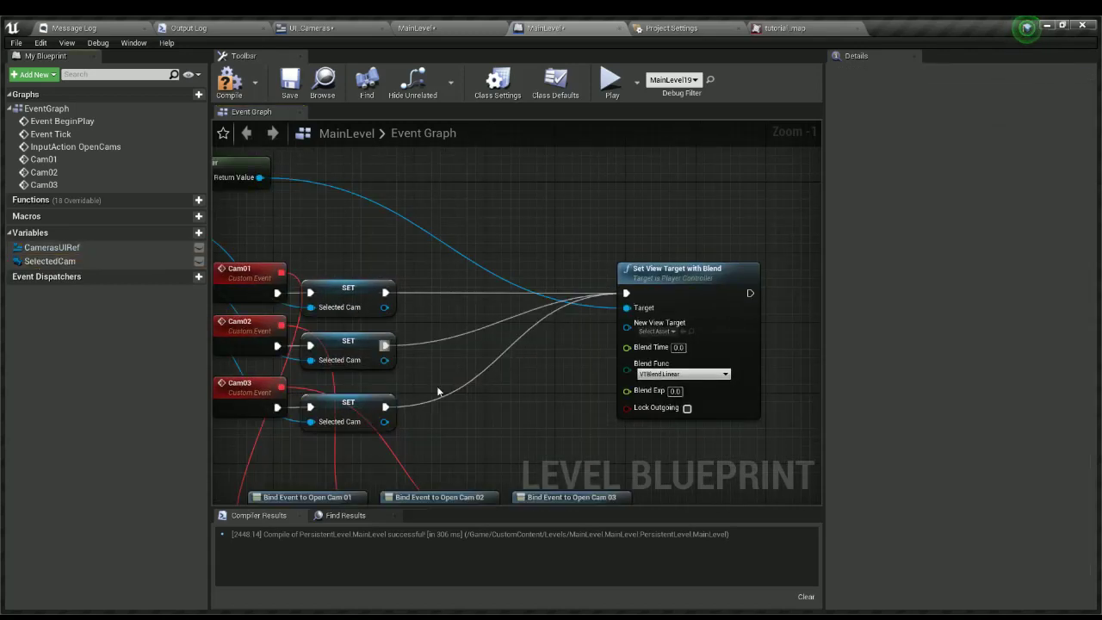
Feed a SelectedCam getter into New View Target, and compile and save the level blueprint.
left_click_drag(50, 261, 654, 325, "ctrl")
left_click(228, 82)
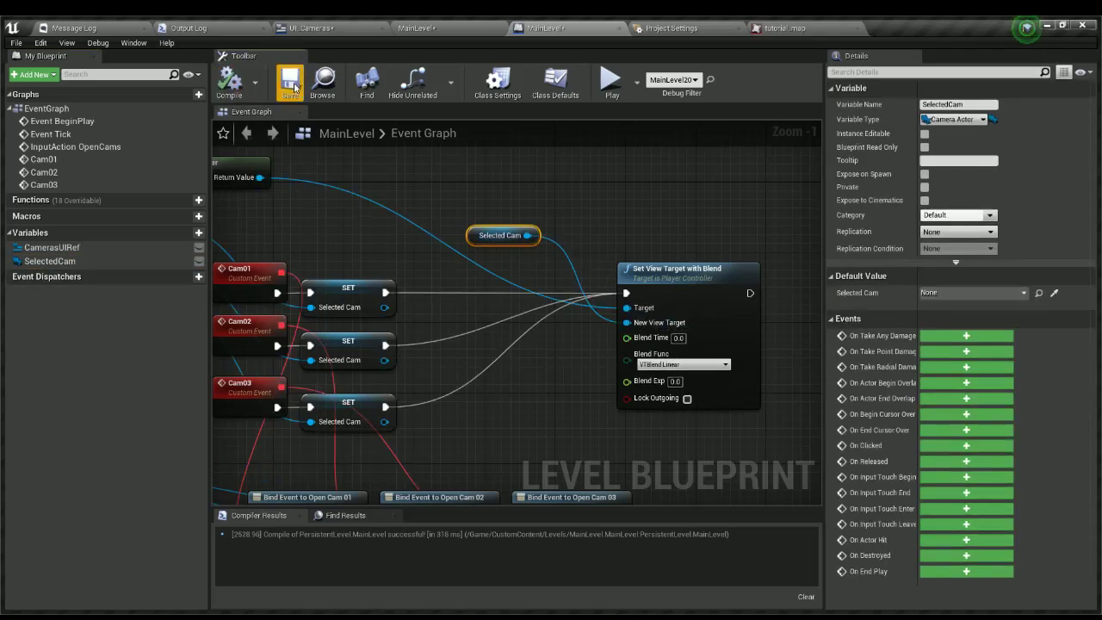
left_click(291, 84)
Play-test switching between the three cameras, stop the simulation and save the level blueprint again.
scroll(561, 246, "down", 2)
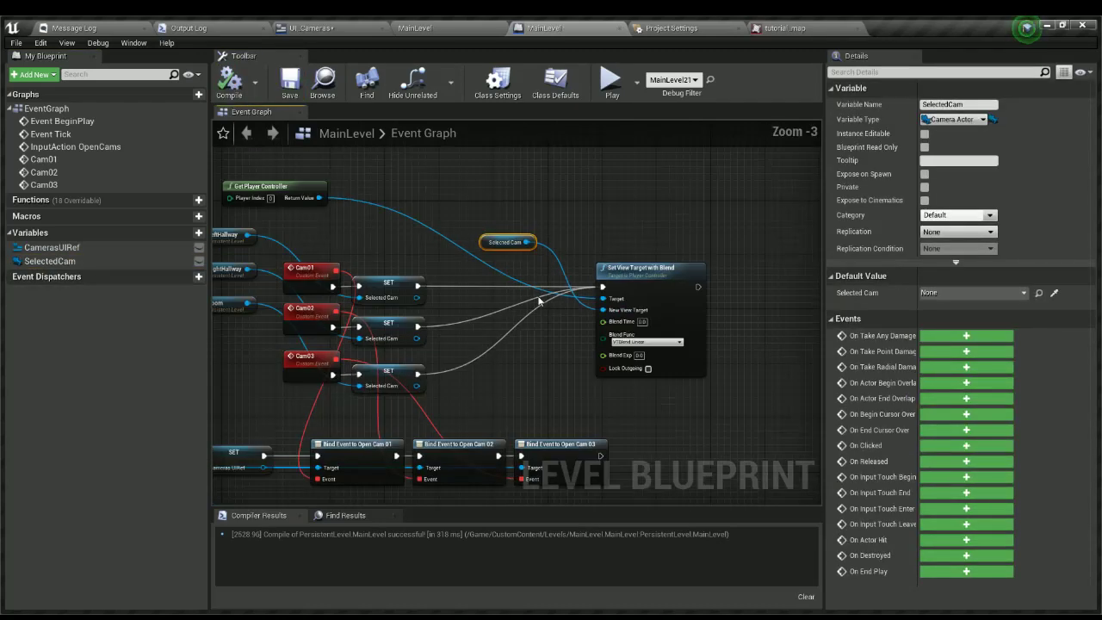
left_click(610, 82)
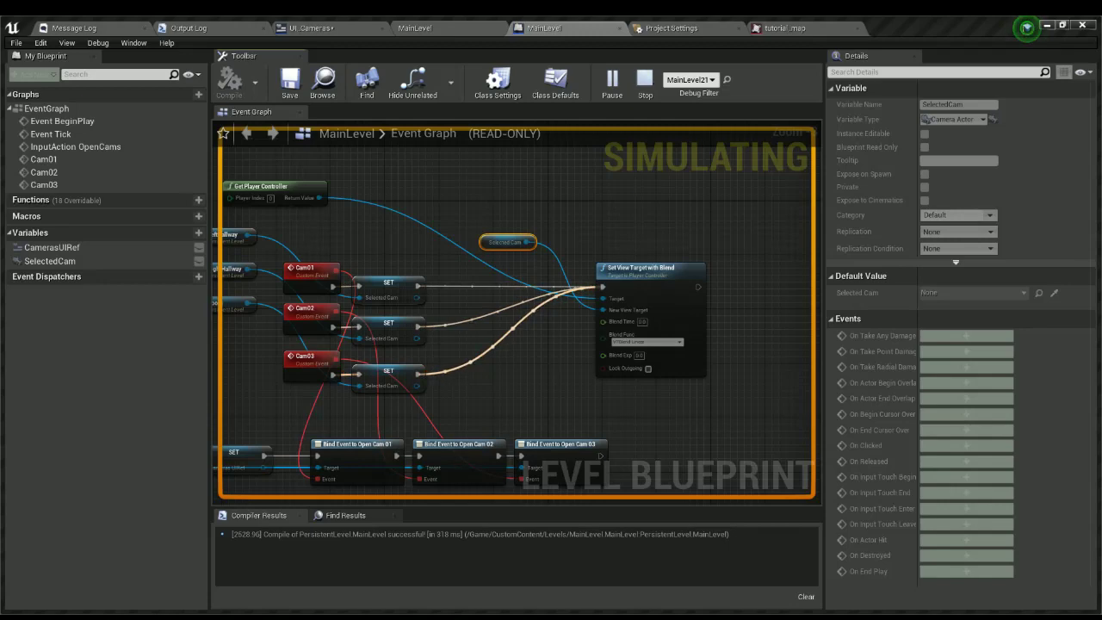
key("Escape")
left_click(282, 76)
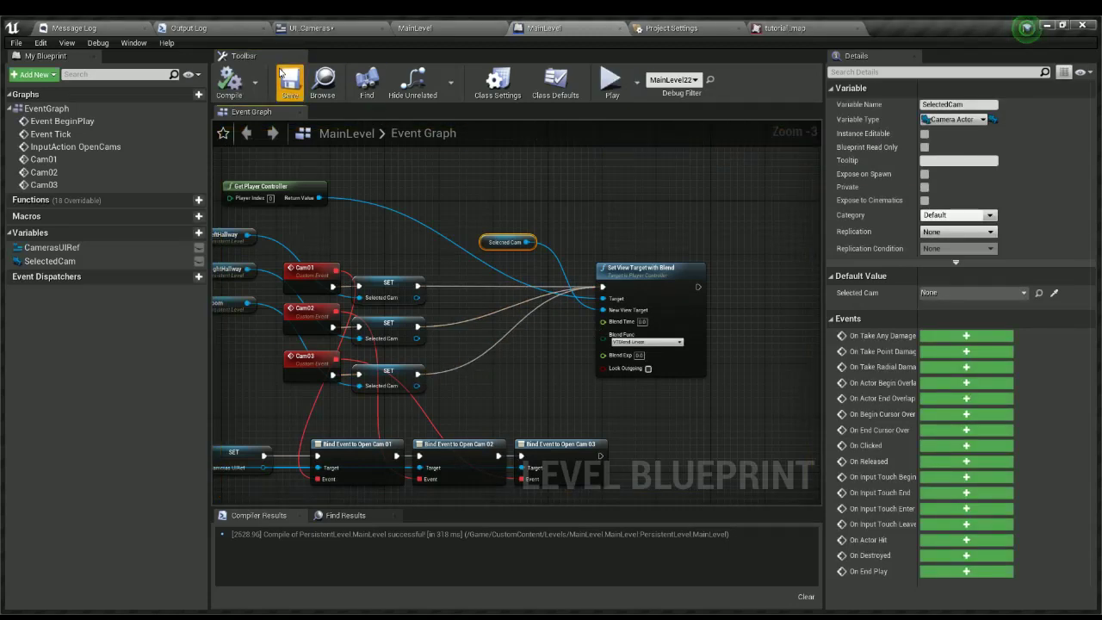
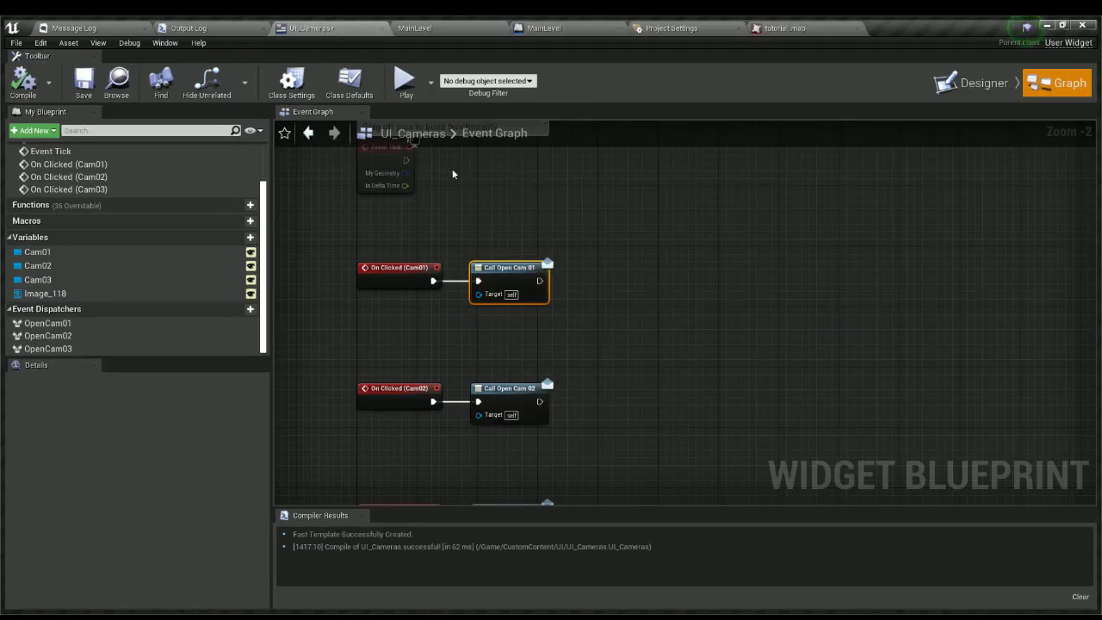
Save the UI_Cameras widget blueprint and open its designer view.
left_click(90, 80)
scroll(564, 269, "down", 3)
right_click_drag(613, 308, 612, 231)
scroll(568, 298, "up", 2)
right_click_drag(549, 353, 652, 303)
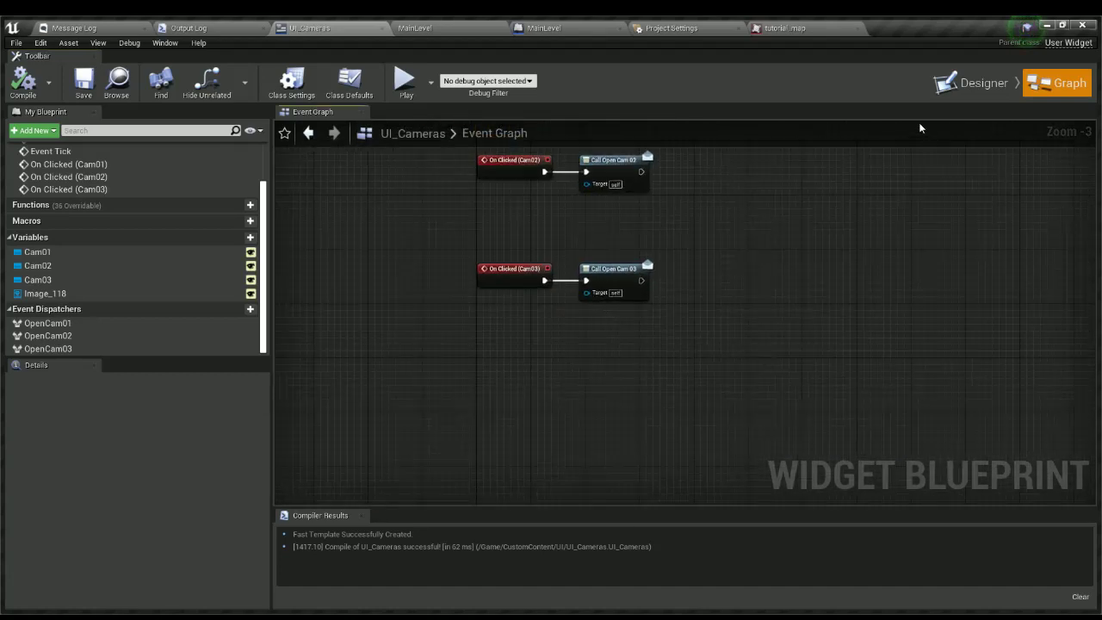
left_click(972, 83)
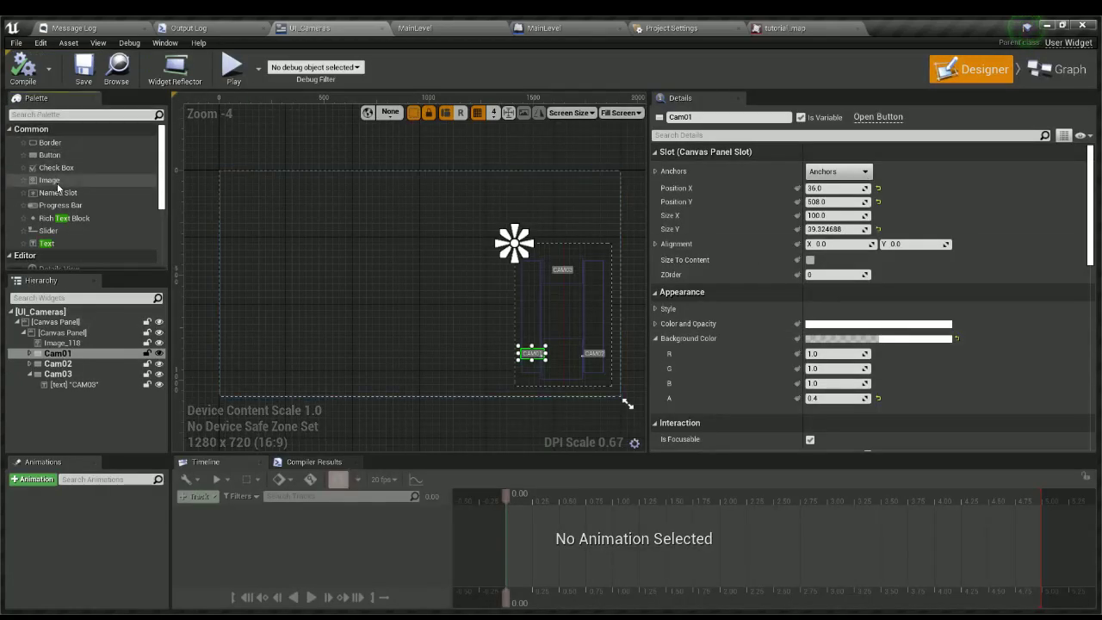
Duplicate the Cam01 button and move the copy out of the nested canvas panel into the root canvas panel.
left_click(57, 353)
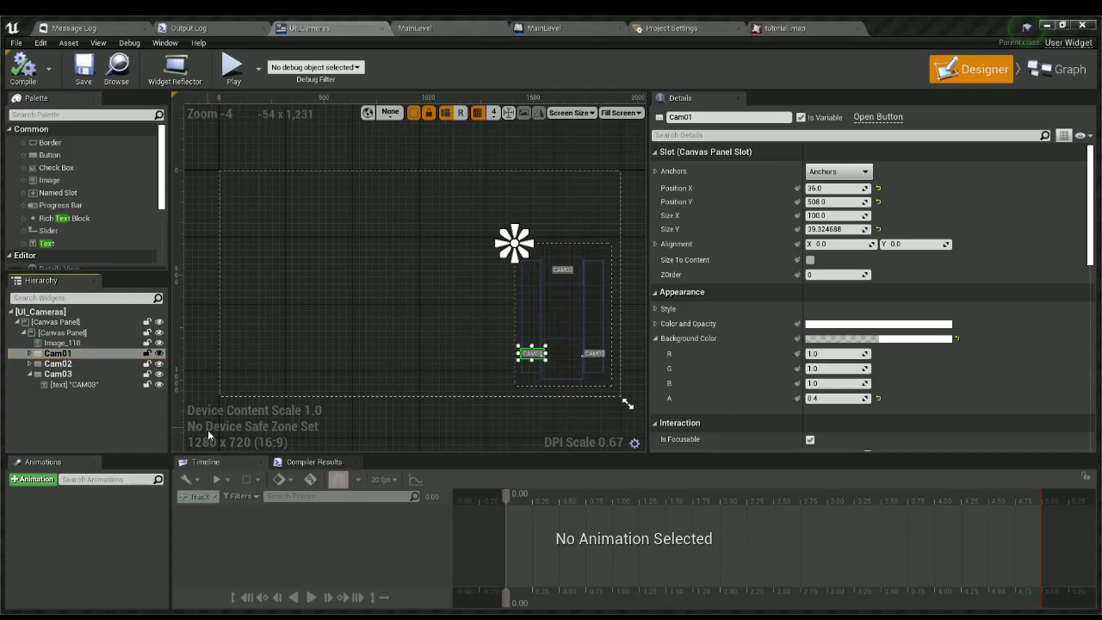
key("ctrl+v")
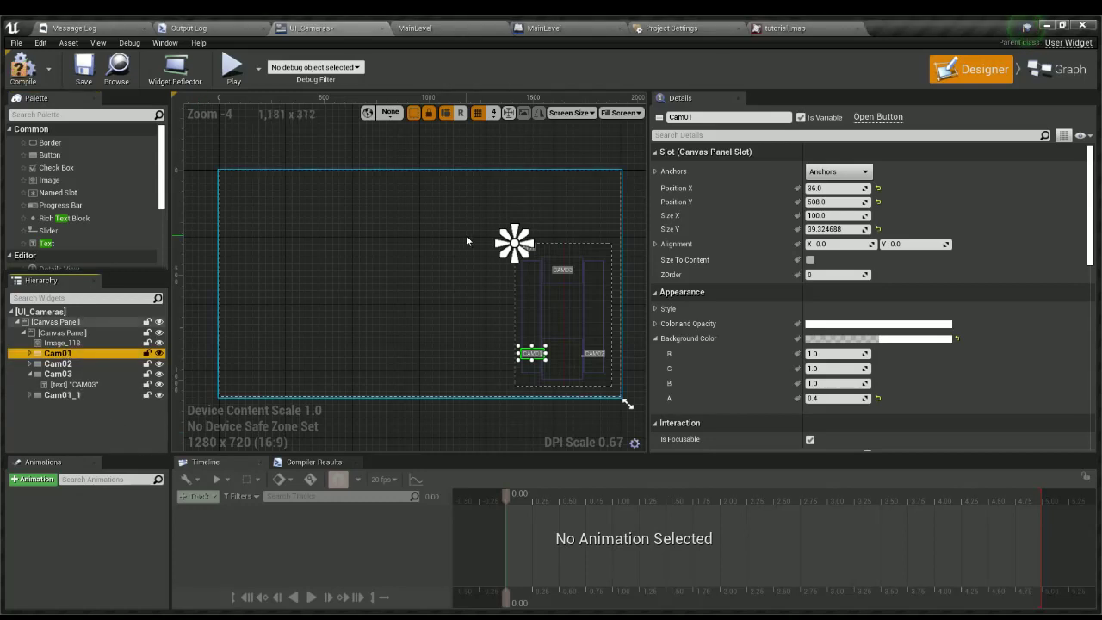
left_click(79, 394)
scroll(538, 291, "up", 2)
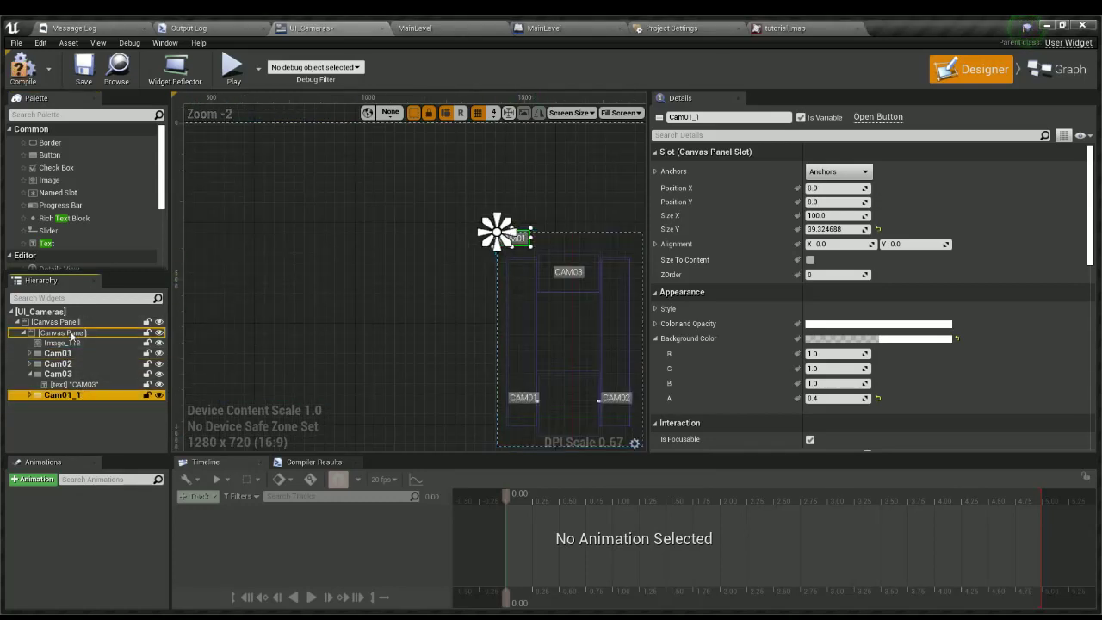
left_click_drag(68, 327, 69, 323)
Place the copied button beneath the camera map at X 1448, Y 980 and widen it to about 383.
right_click_drag(385, 303, 777, 314)
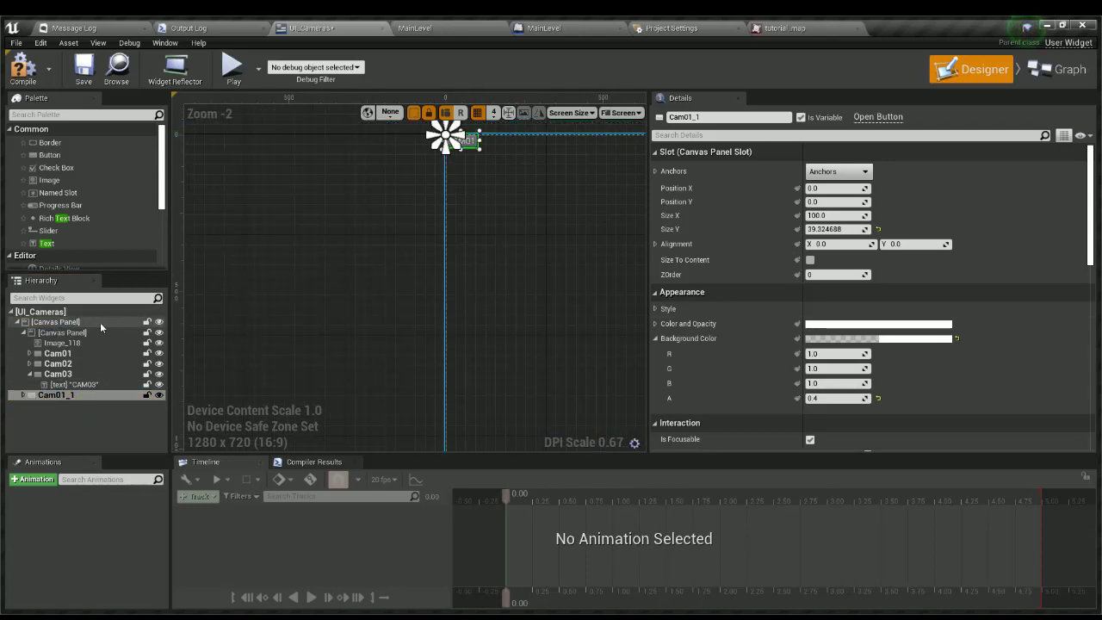
left_click_drag(473, 146, 544, 351)
scroll(434, 215, "down", 2)
Set the wide button's text to EXIT and save the widget.
left_click(503, 351)
left_click(860, 243)
type("E")
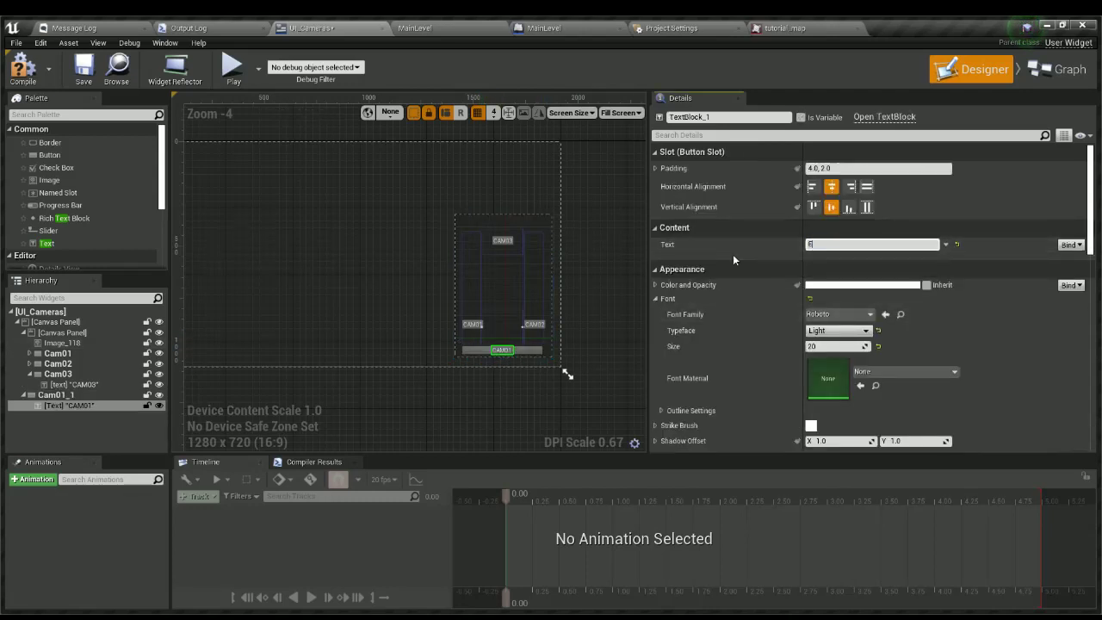
type("XIT")
left_click(388, 304)
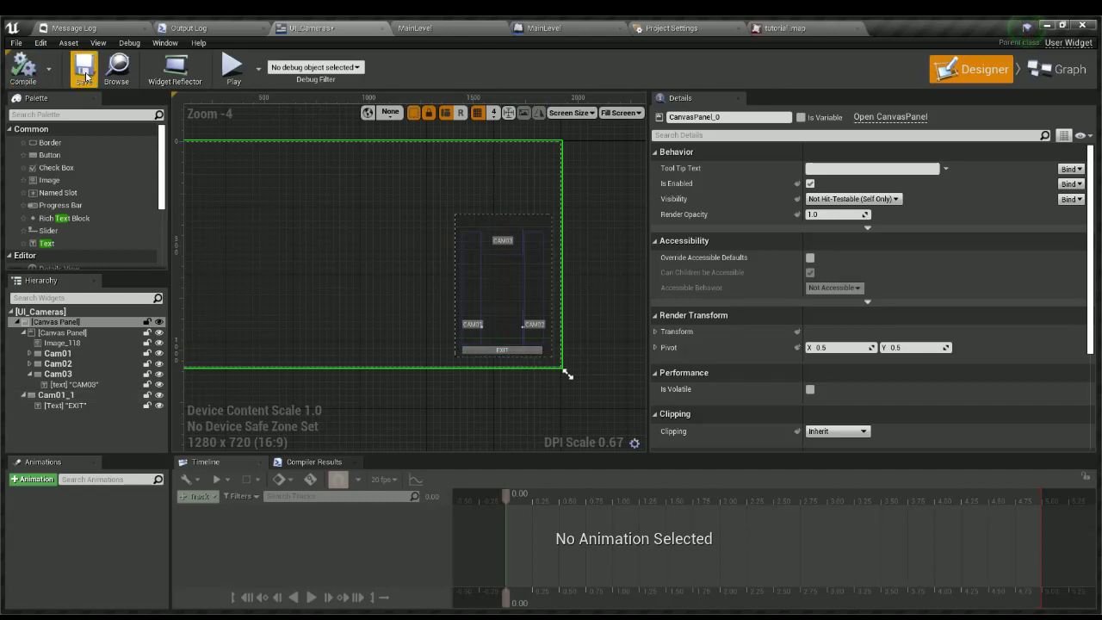
Rename the EXIT button to Exit and add an On Clicked event for it.
left_click(529, 344)
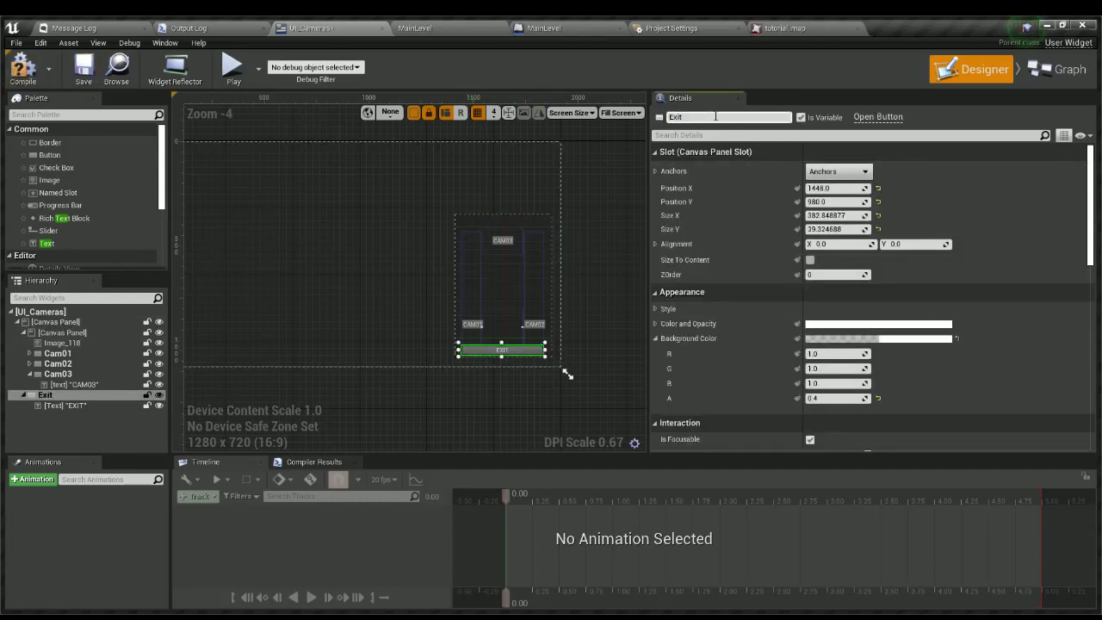
scroll(852, 387, "down", 10)
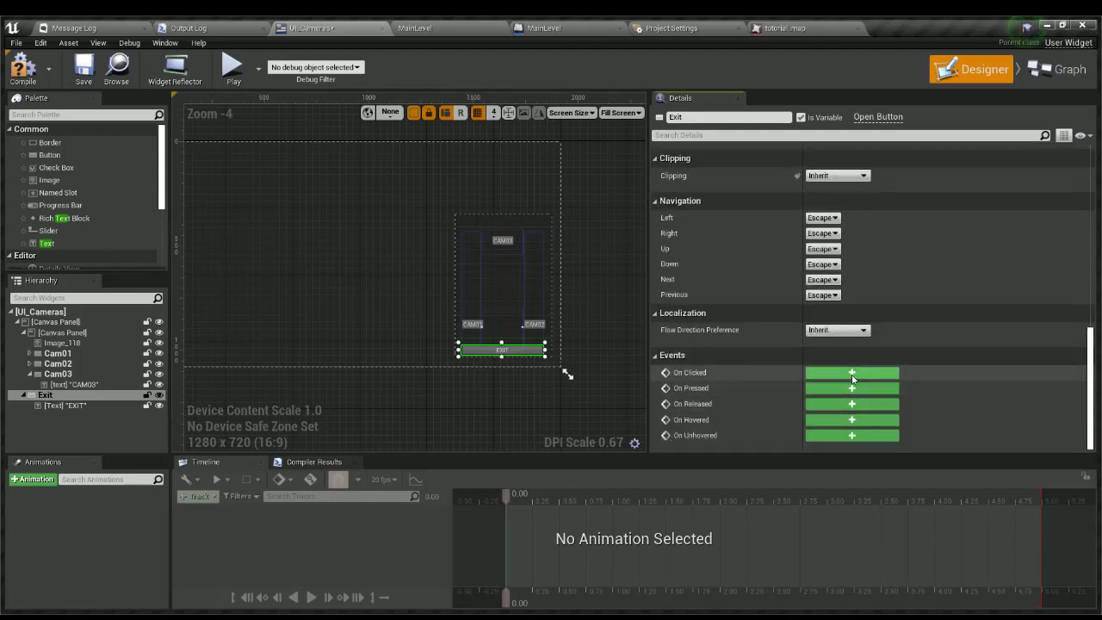
left_click(852, 373)
scroll(198, 320, "down", 1)
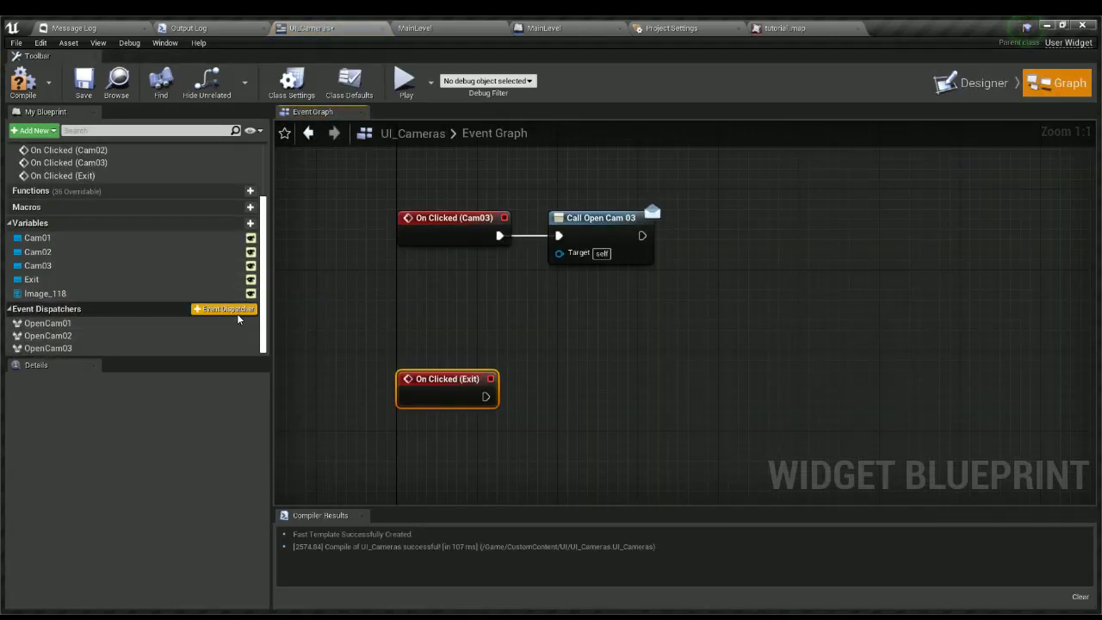
Create a new event dispatcher named ExitCams.
left_click(237, 313)
type("Exit")
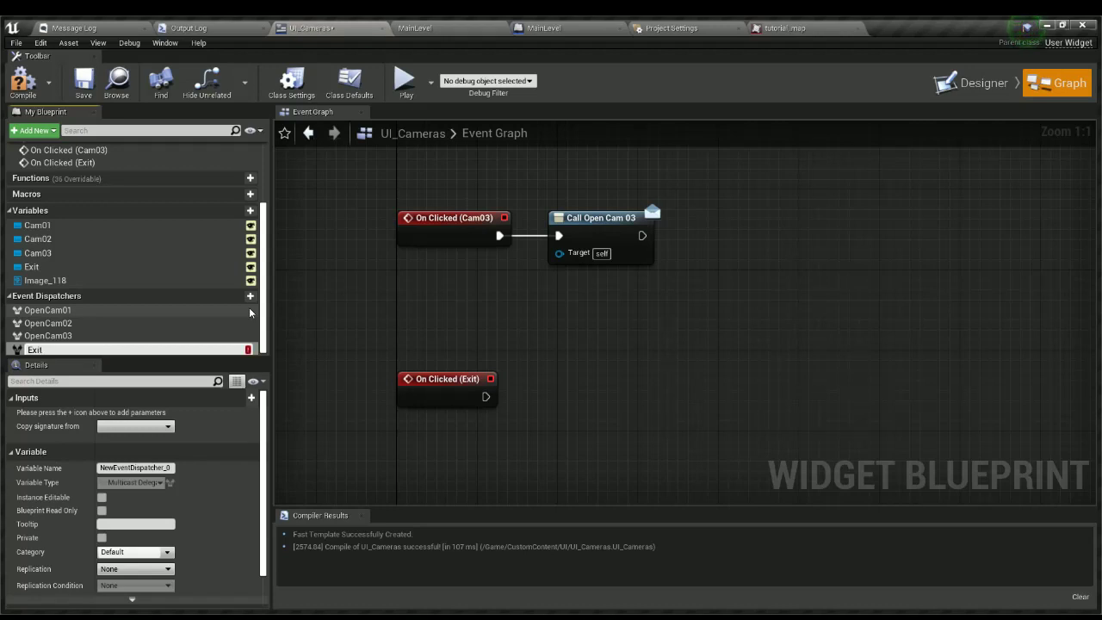
type("Cams")
key("Return")
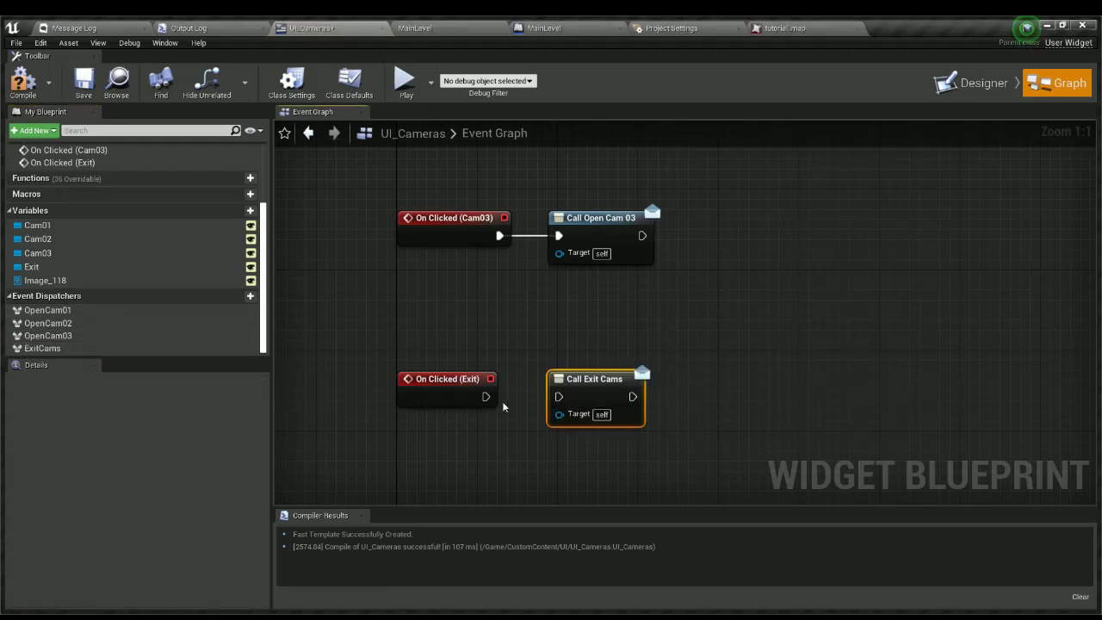
Call the ExitCams dispatcher from the On Clicked (Exit) event, and compile and save the widget.
left_click_drag(489, 398, 558, 397)
left_click_drag(458, 380, 467, 378)
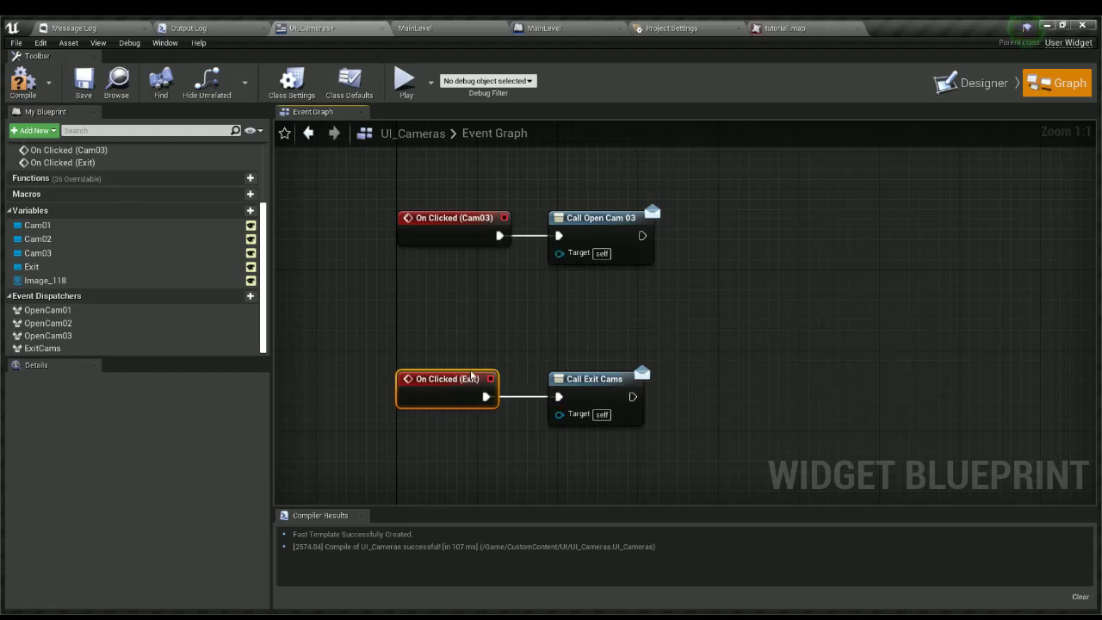
left_click(23, 82)
left_click(82, 82)
In the MainLevel blueprint, move the whole group of camera event nodes up, away from the Bind Event row.
left_click(519, 25)
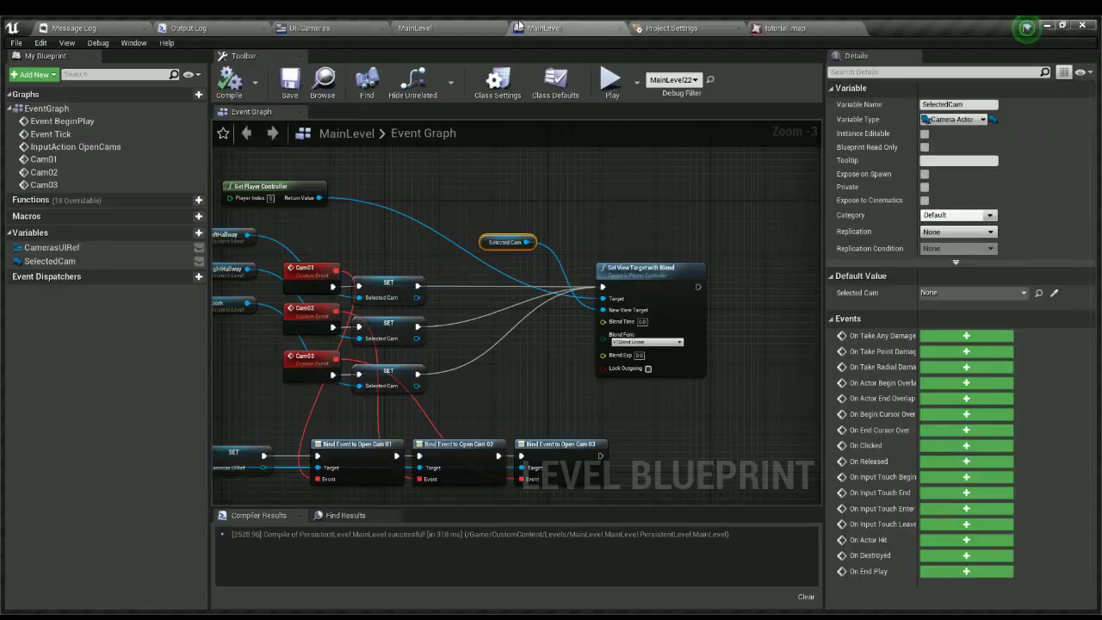
right_click_drag(306, 363, 356, 399)
scroll(363, 400, "down", 2)
left_click_drag(259, 267, 550, 433)
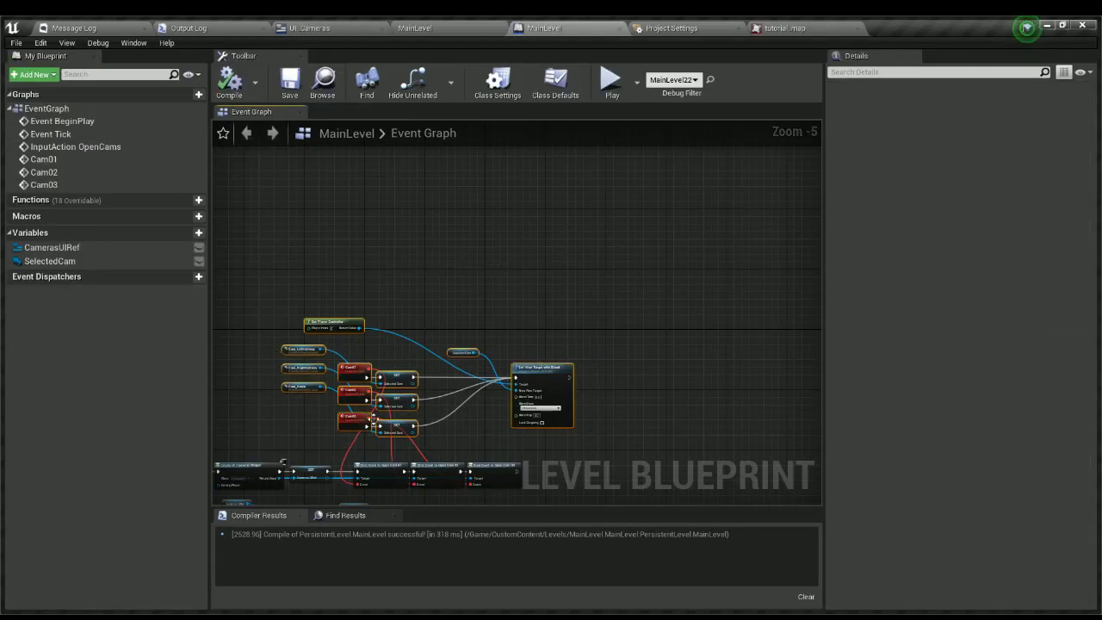
left_click_drag(355, 421, 356, 379)
Add a Bind Event to Exit Cams node on the cameras widget reference, following Bind Event to Open Cam 03.
scroll(356, 380, "up", 4)
right_click_drag(372, 415, 575, 256)
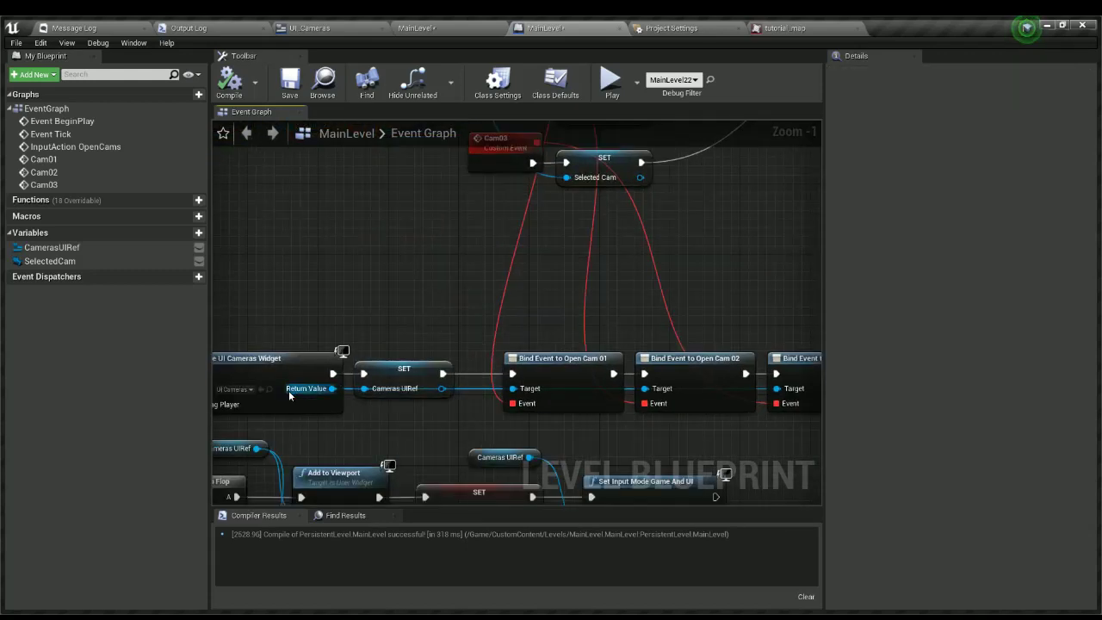
left_click_drag(804, 392, 628, 392)
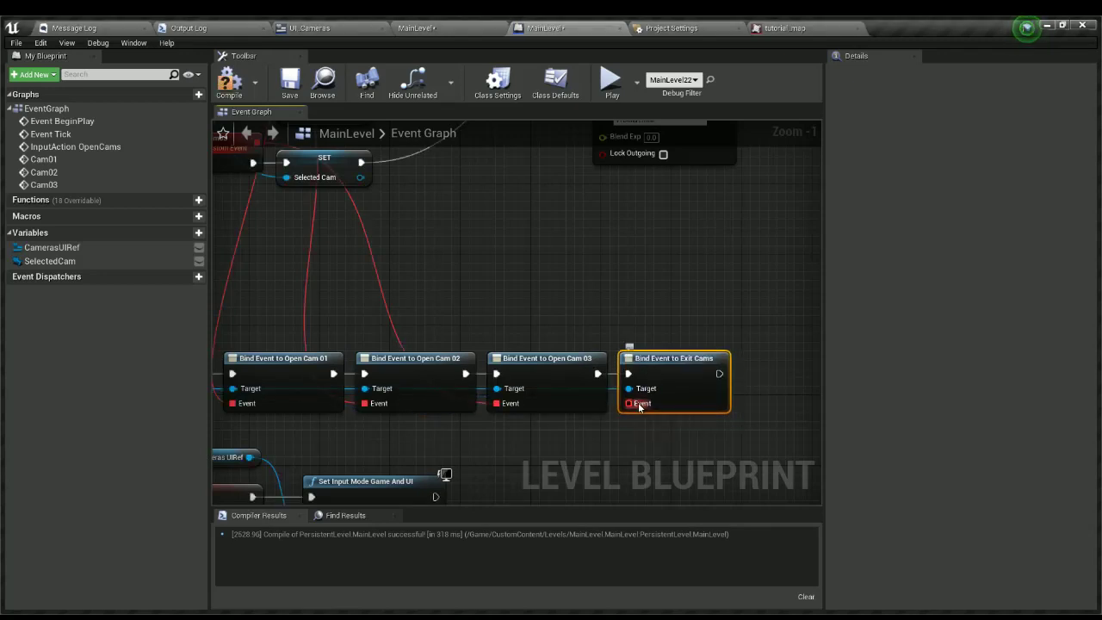
Duplicate the Cam03 custom event and place the copy directly below it.
left_click_drag(638, 438, 439, 113)
right_click_drag(467, 374, 605, 356)
left_click(339, 261)
key("ctrl+c")
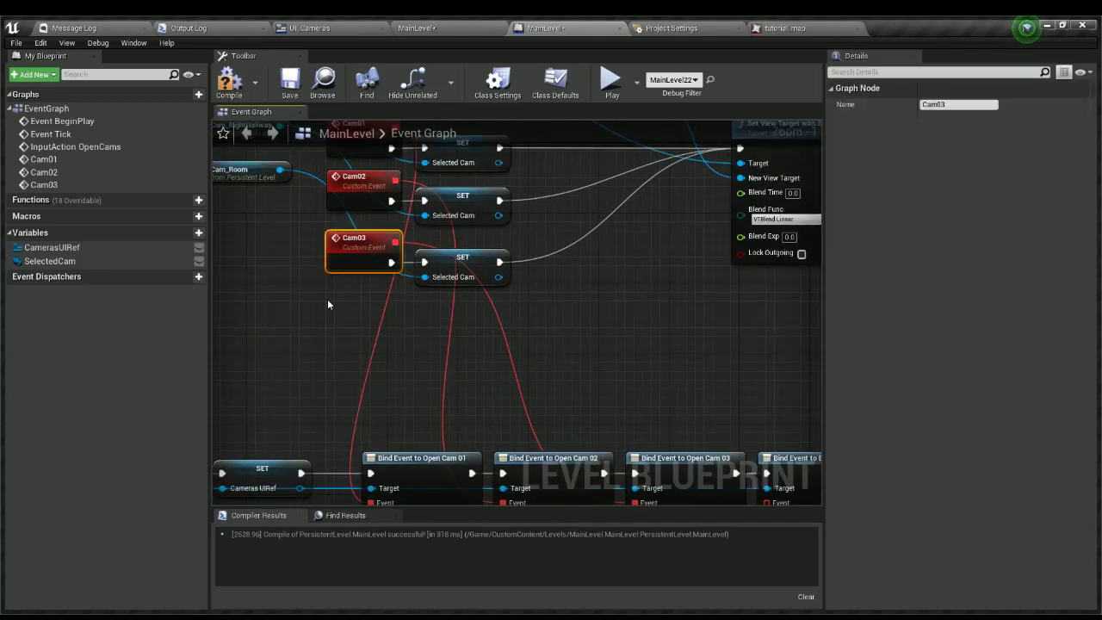
key("ctrl+v")
left_click(462, 258)
key("ctrl+c")
key("ctrl+v")
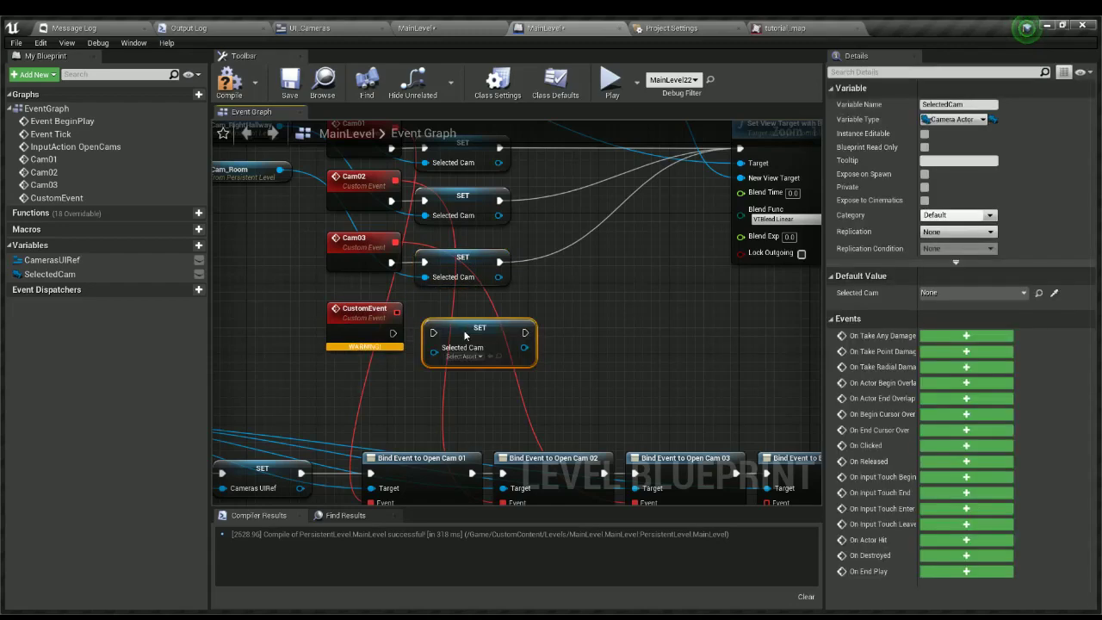
key("Delete")
left_click_drag(451, 290, 445, 274)
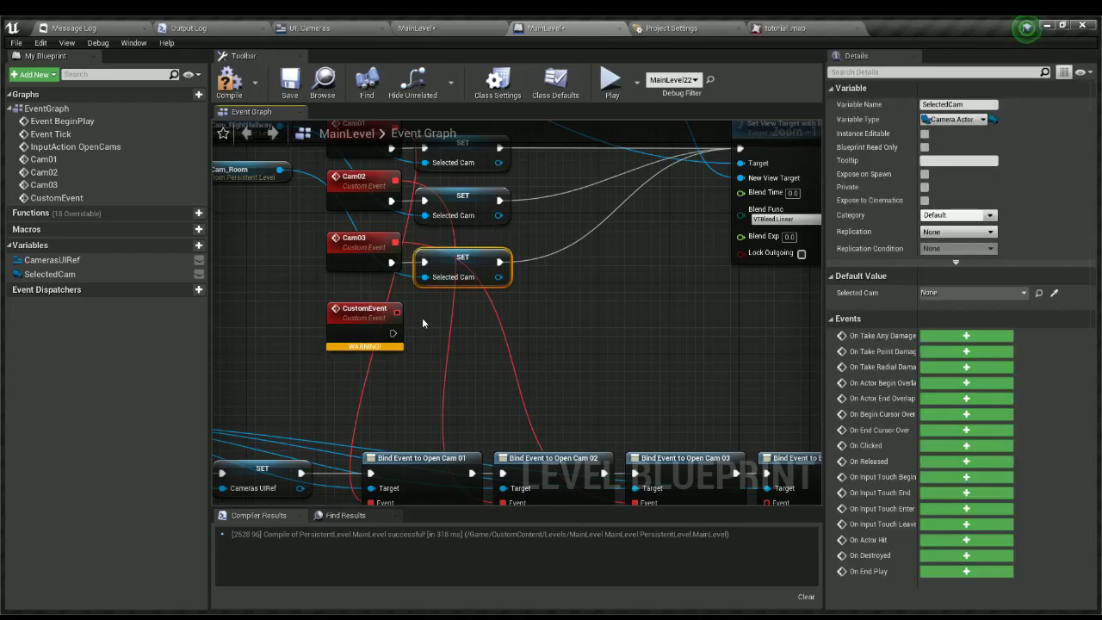
key("ctrl+c")
key("ctrl+v")
left_click_drag(393, 333, 480, 358)
key("Delete")
Rename the new custom event below Cam03 as ExitCams.
right_click_drag(451, 333, 477, 368)
left_click(410, 351)
left_click_drag(971, 105, 830, 111)
type("E")
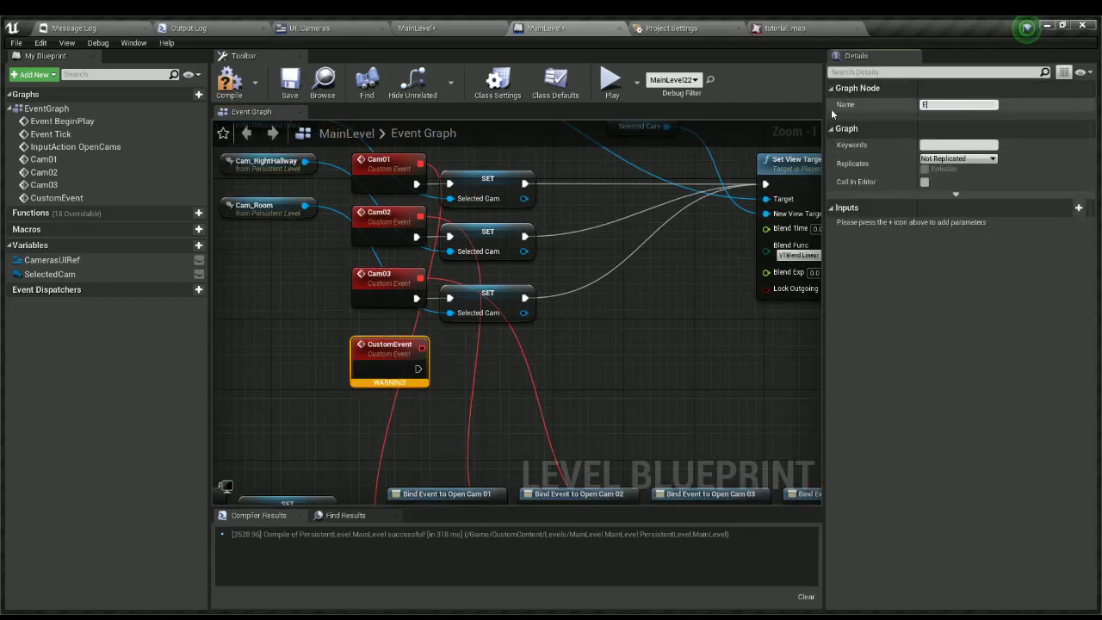
type("xitCams")
key("Return")
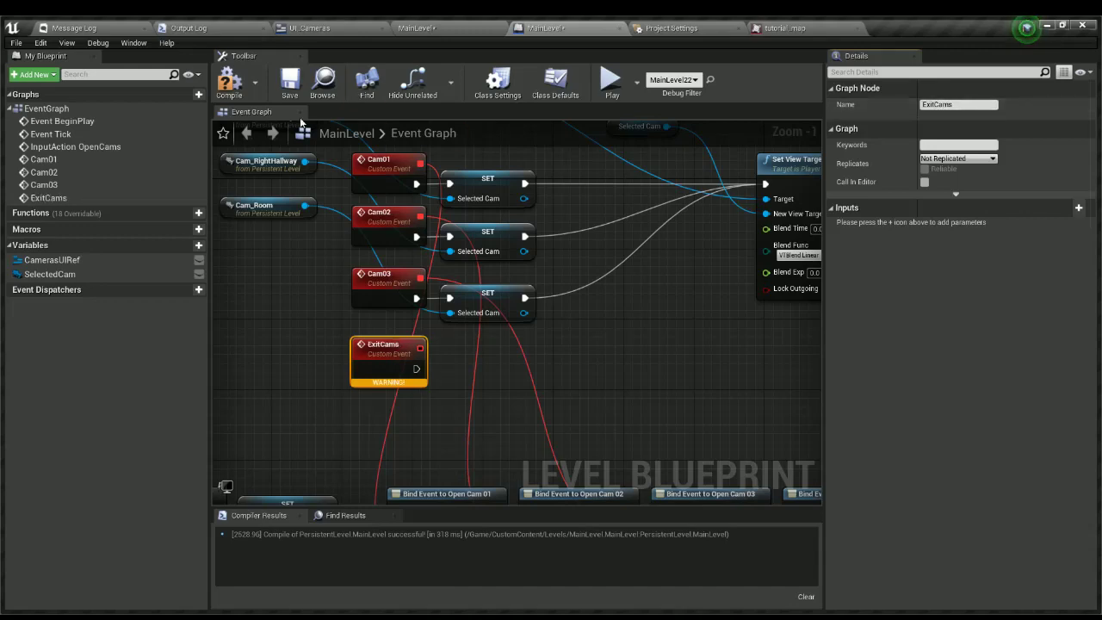
Compile the blueprint and connect the ExitCams custom event to the Event input of Bind Event to Exit Cams.
left_click(230, 83)
right_click_drag(662, 413, 578, 336)
left_click_drag(714, 466, 335, 273)
Duplicate the Set View Target with Blend node below the original and run it from the ExitCams event.
right_click_drag(542, 290, 497, 366)
scroll(509, 353, "down", 2)
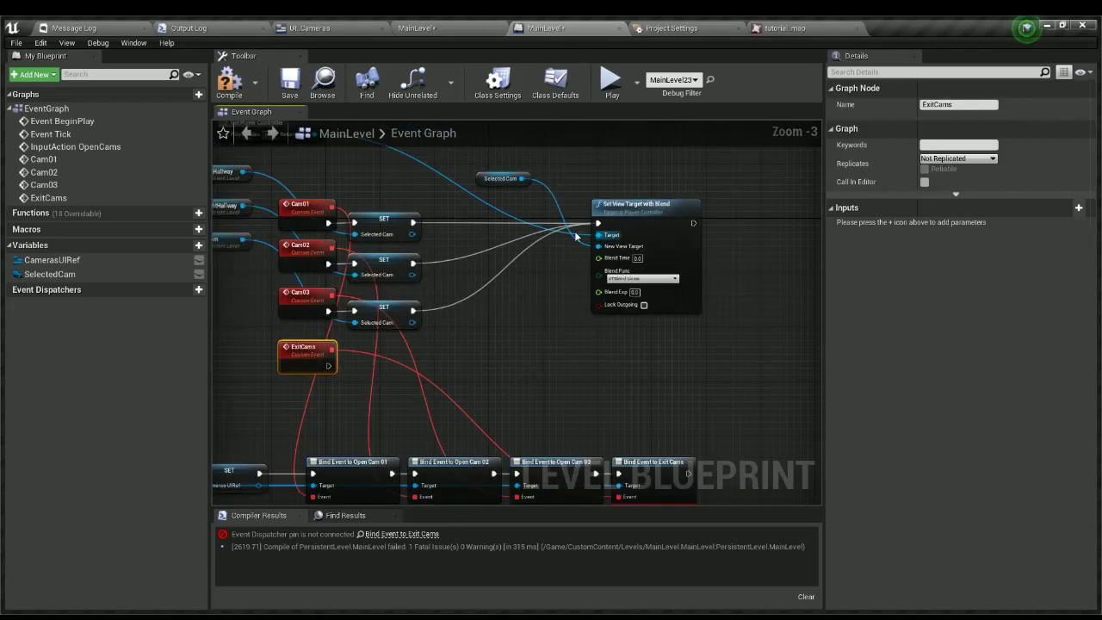
right_click_drag(652, 332, 587, 298)
left_click_drag(749, 312, 570, 221)
key("ctrl+c")
left_click(529, 304)
key("ctrl+v")
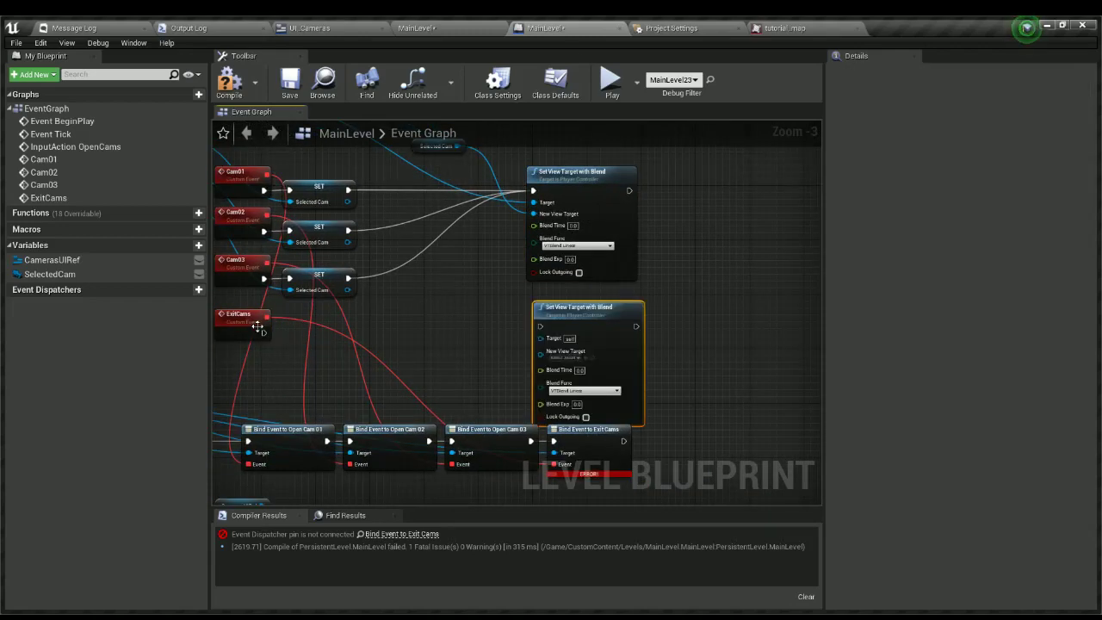
left_click_drag(264, 333, 542, 327)
left_click_drag(587, 322, 586, 307)
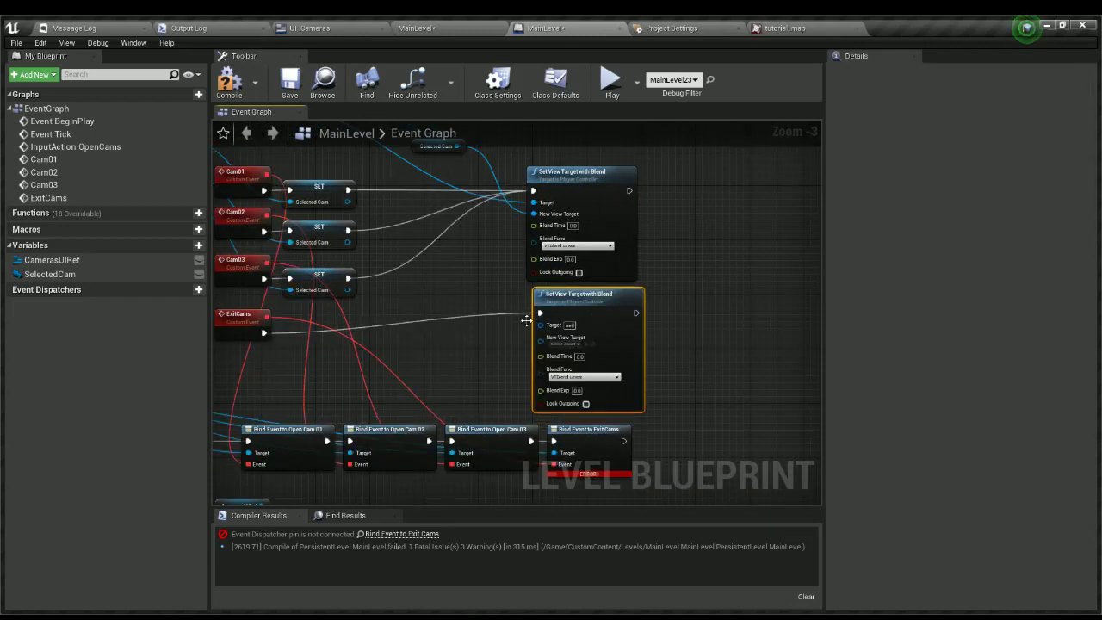
Wire Get Player Controller to the duplicated node's Target and a new Get Player Character node to its New View Target.
right_click_drag(525, 319, 583, 356)
right_click_drag(343, 151, 346, 173)
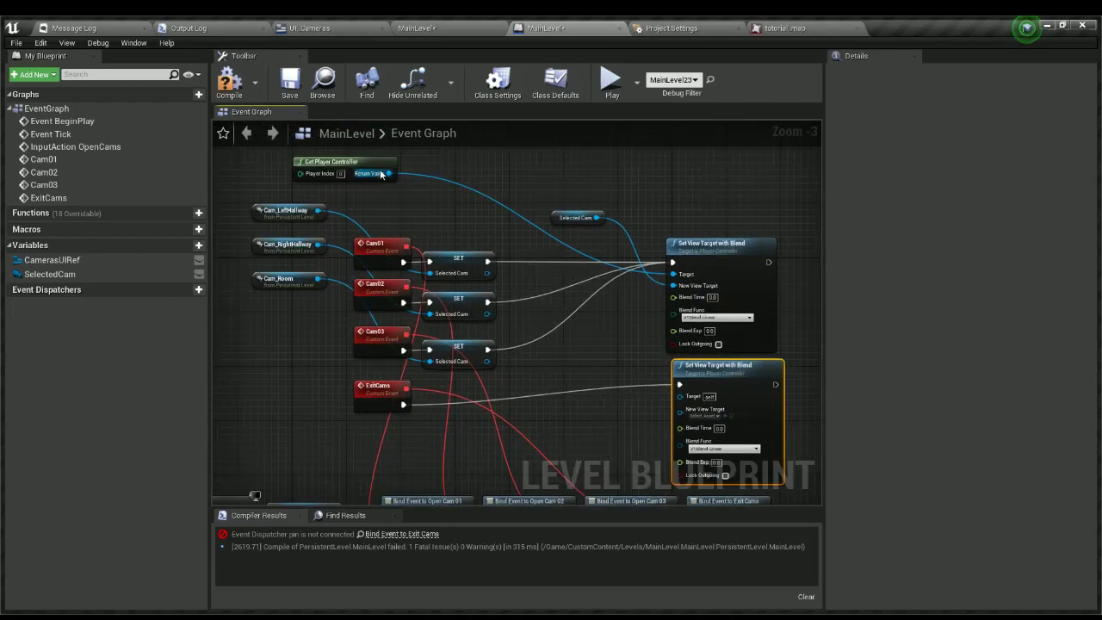
left_click_drag(389, 174, 680, 396)
right_click_drag(755, 404, 676, 342)
left_click_drag(602, 350, 522, 360)
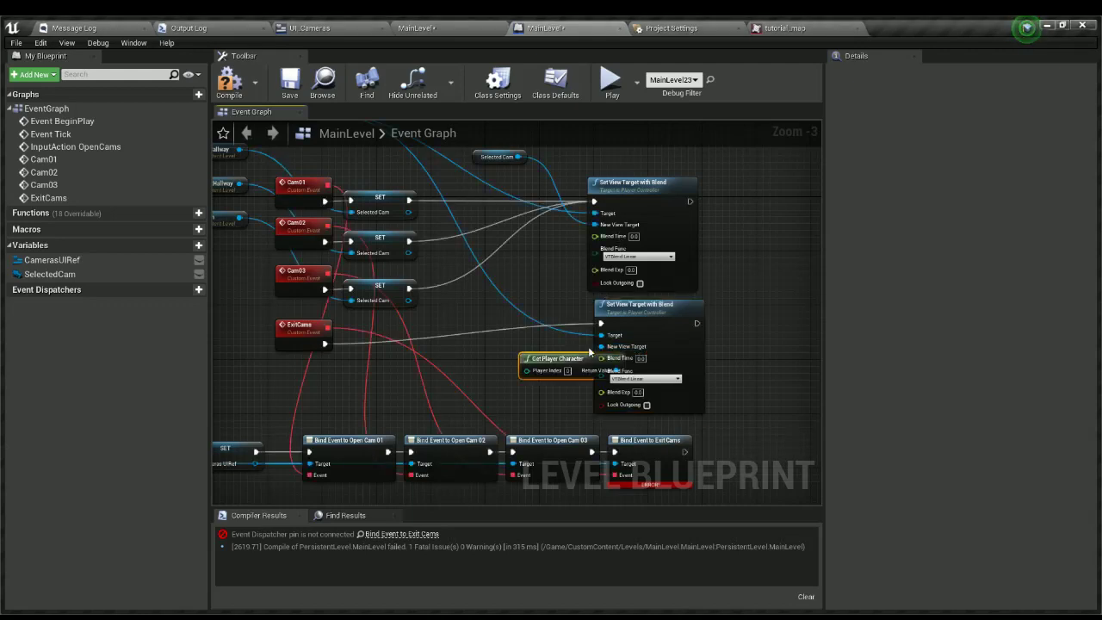
left_click_drag(550, 351, 502, 345)
Compile and save the level blueprint, and play-test exiting the cameras.
left_click(229, 86)
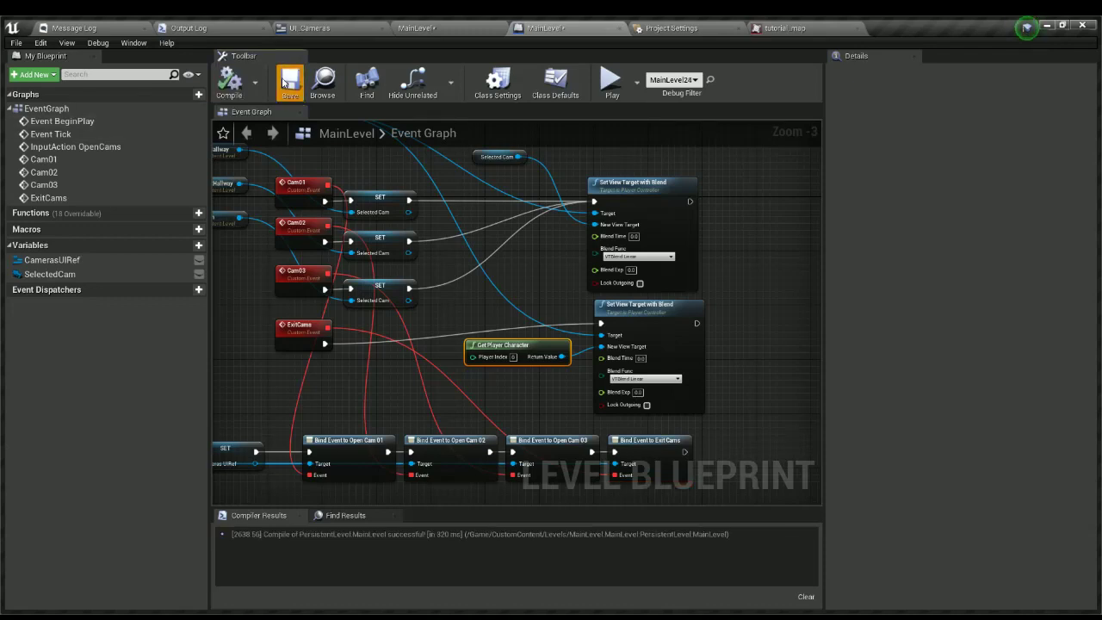
left_click(611, 80)
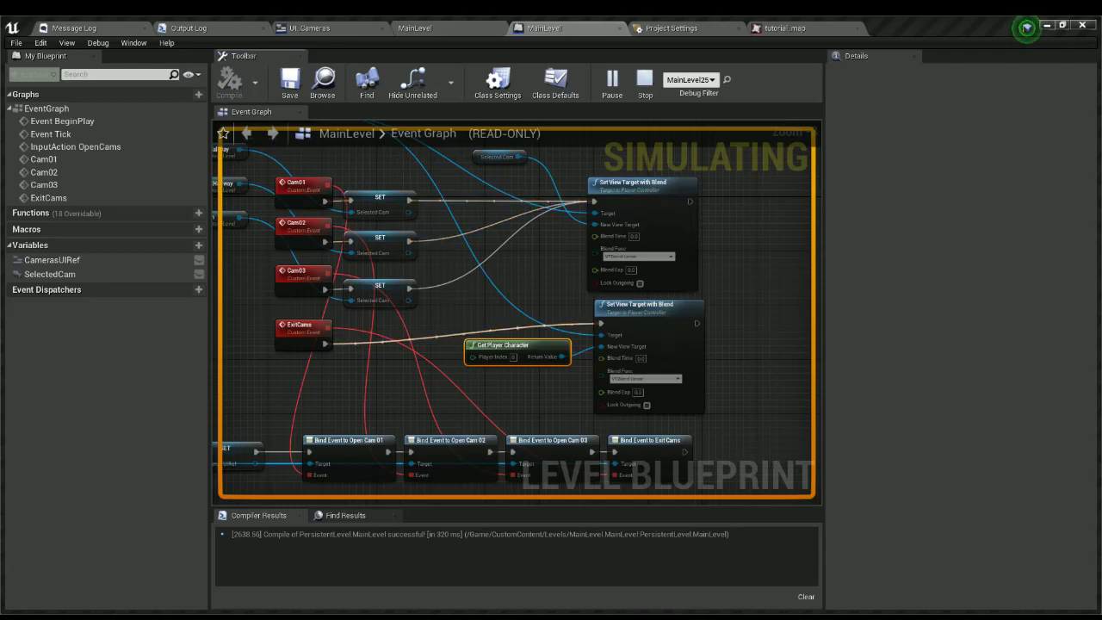
key("Escape")
Cut the Remove from Parent, unchecked Show Mouse Cursor, Set Input Mode Game Only and Get Player Controller nodes, and bypass the Flip Flop after InputAction OpenCams.
right_click_drag(536, 322, 474, 284)
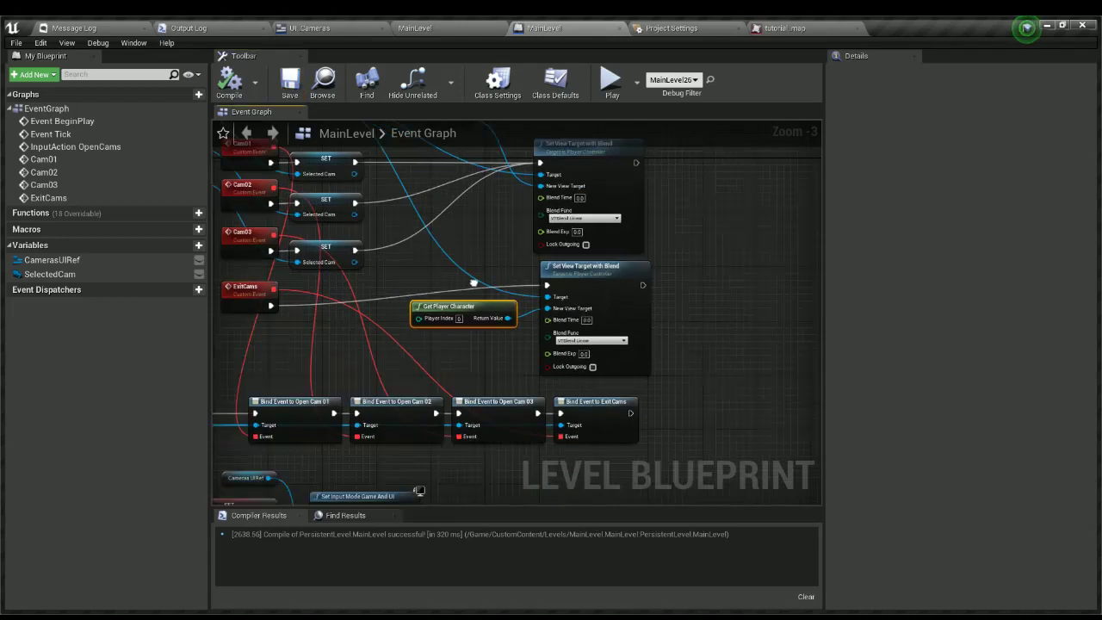
scroll(469, 288, "down", 4)
right_click_drag(465, 367, 535, 286)
scroll(449, 299, "up", 3)
right_click_drag(448, 300, 514, 303)
left_click_drag(650, 397, 351, 321)
left_click(512, 284, "ctrl")
left_click(444, 275, "ctrl")
right_click_drag(513, 329, 500, 400)
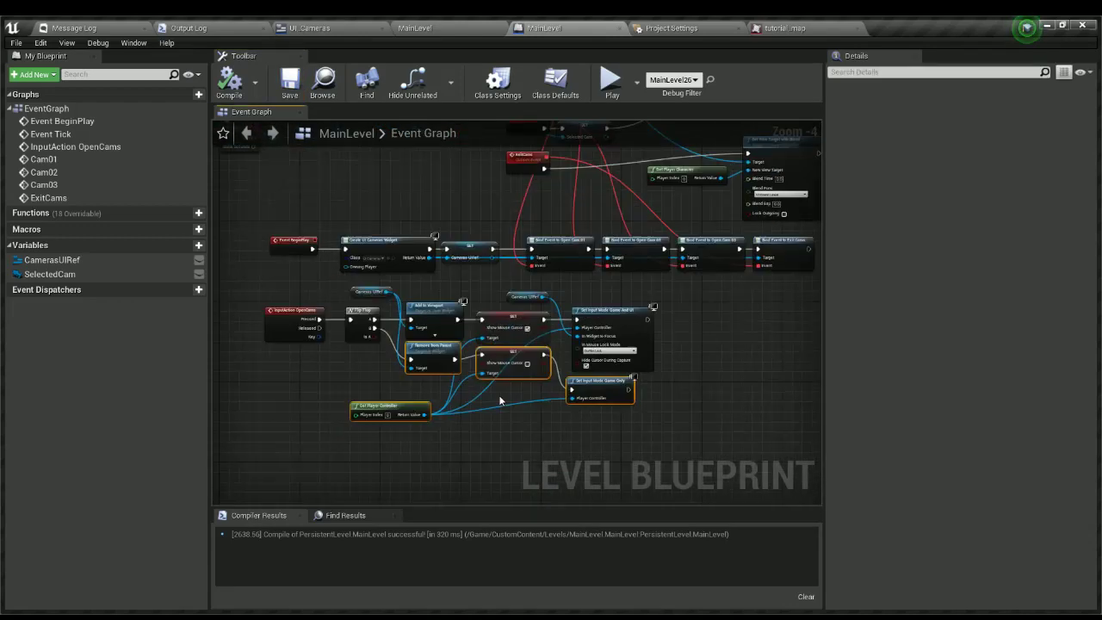
key("Delete")
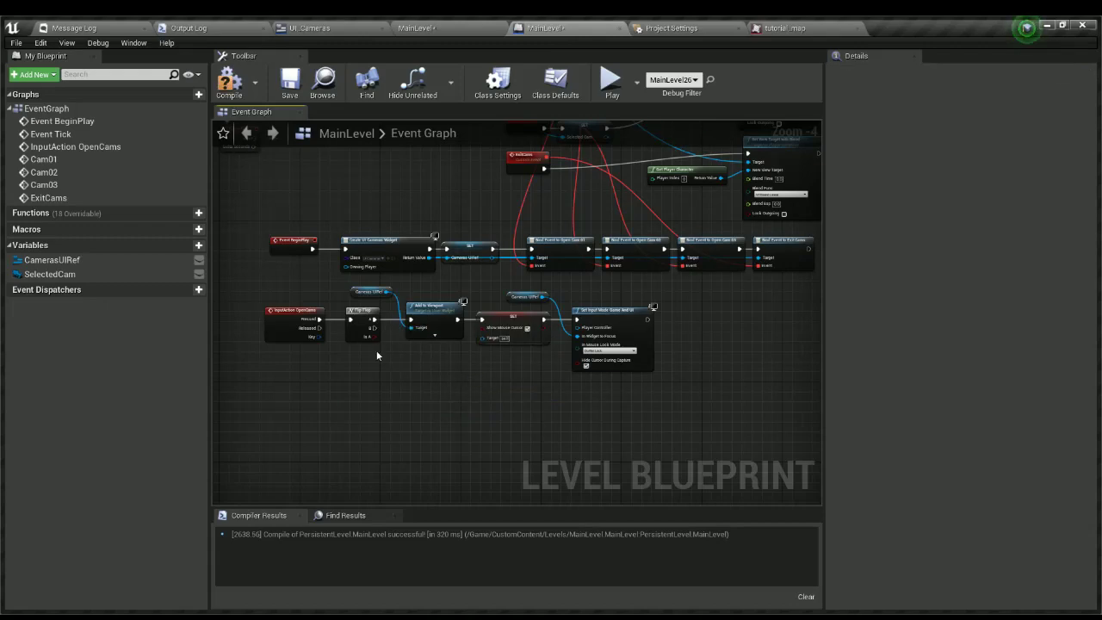
left_click(355, 320)
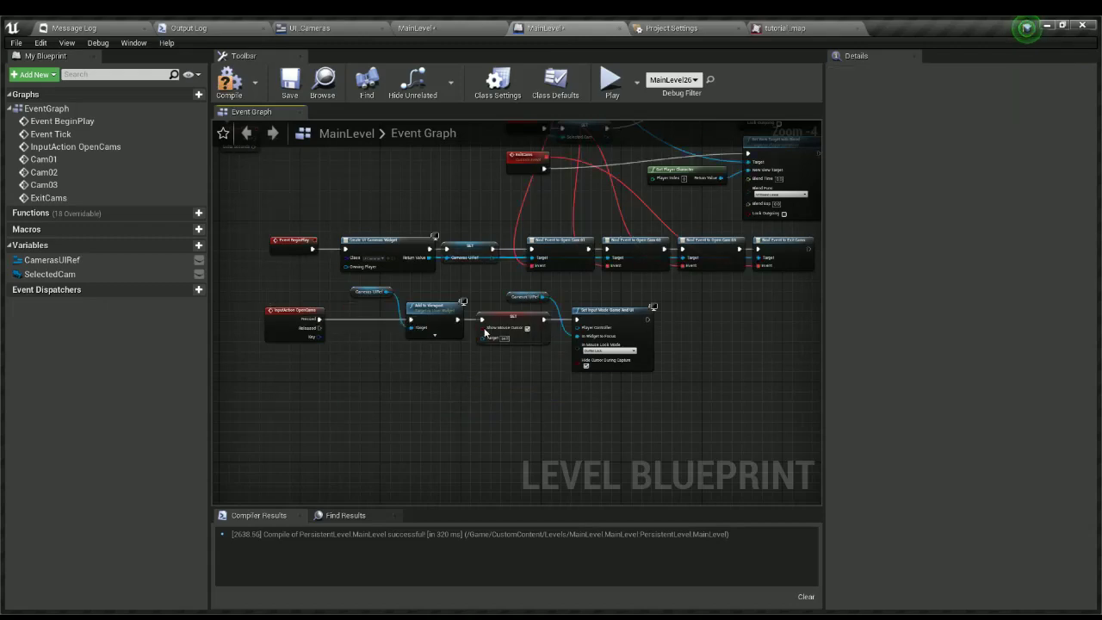
Paste the cut nodes after the ExitCams Set View Target with Blend, connect it to Remove from Parent, and save.
scroll(488, 330, "down", 2)
scroll(507, 306, "up", 2)
right_click_drag(513, 301, 465, 304)
key("ctrl+v")
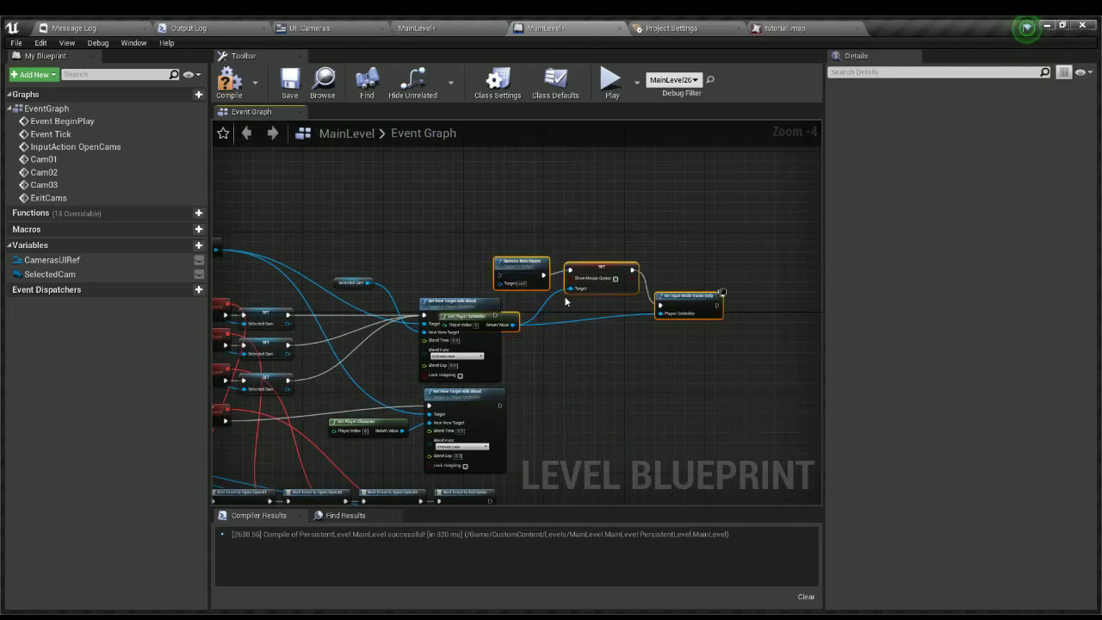
left_click_drag(527, 270, 603, 386)
right_click_drag(575, 396, 607, 299)
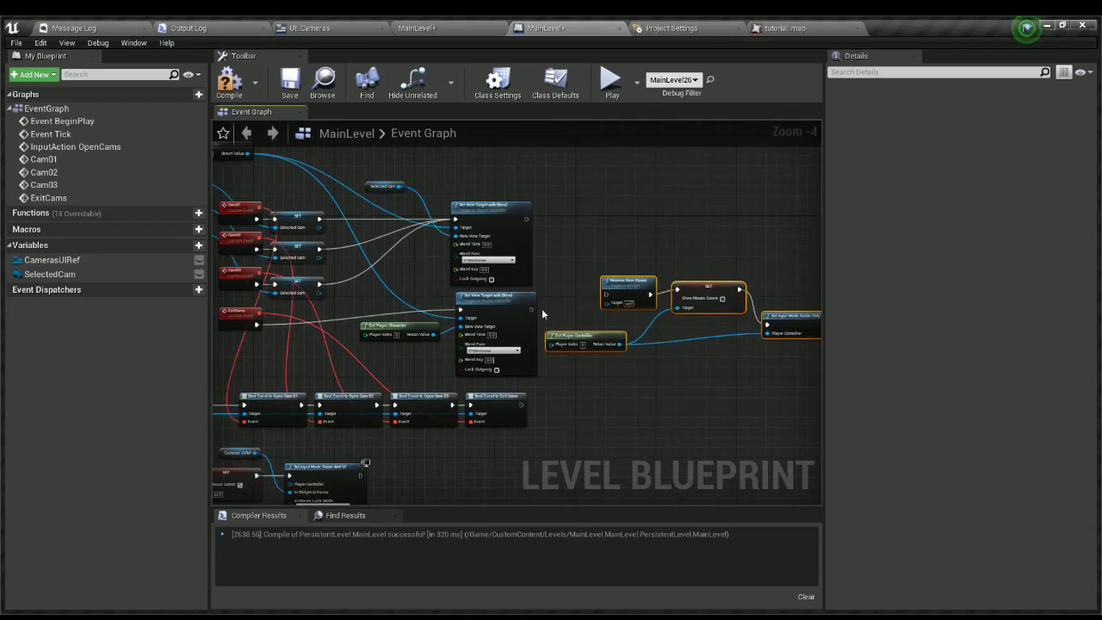
left_click_drag(531, 308, 620, 302)
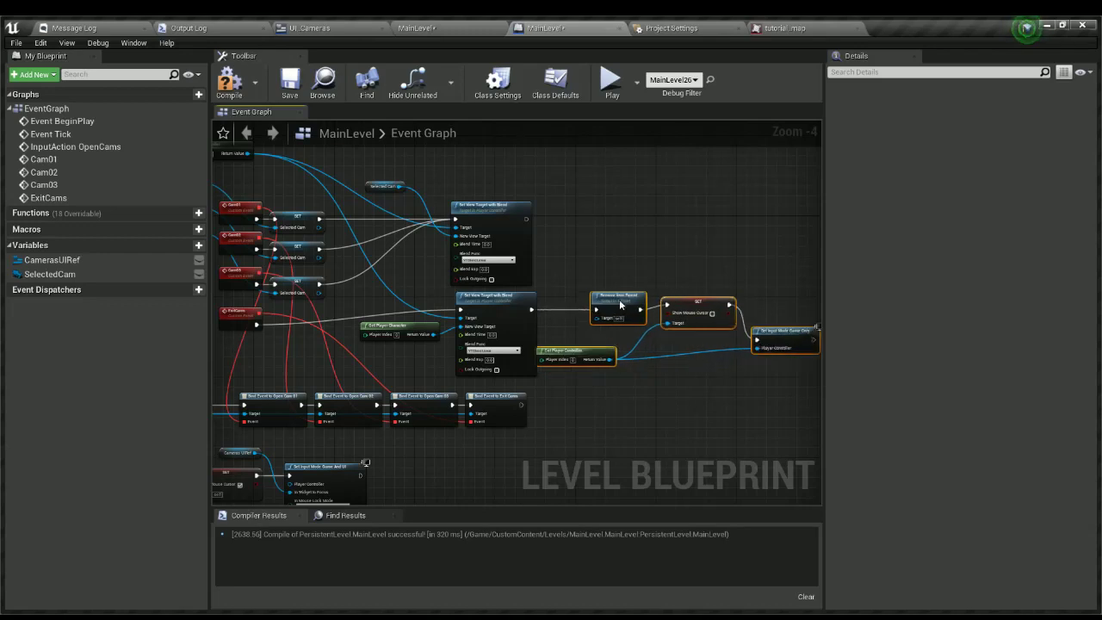
left_click(639, 247)
right_click_drag(640, 247, 524, 243)
left_click(554, 307)
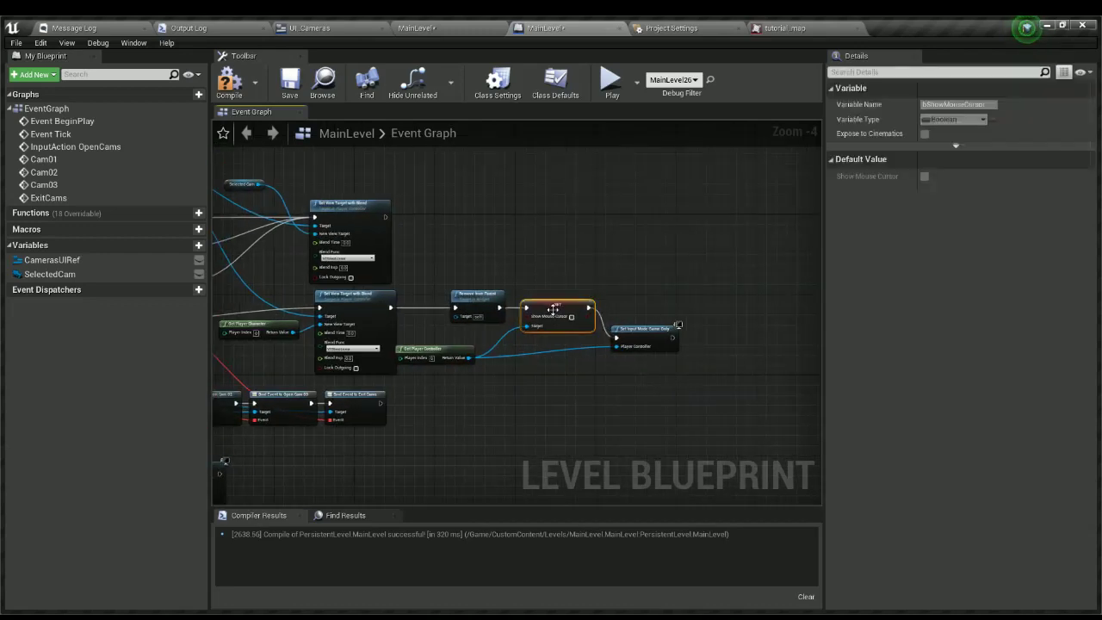
left_click(290, 82)
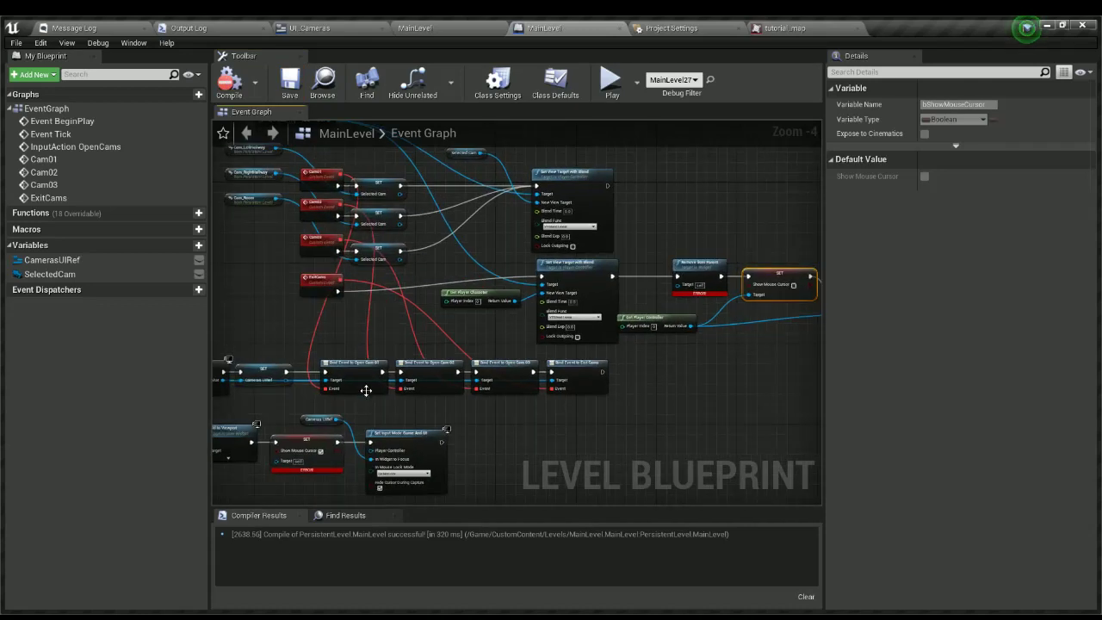
Connect a CamerasUIRef getter to the Target of Remove from Parent, compile, and try to play the level.
left_click(49, 274)
left_click_drag(54, 260, 679, 285, "ctrl")
left_click(230, 83)
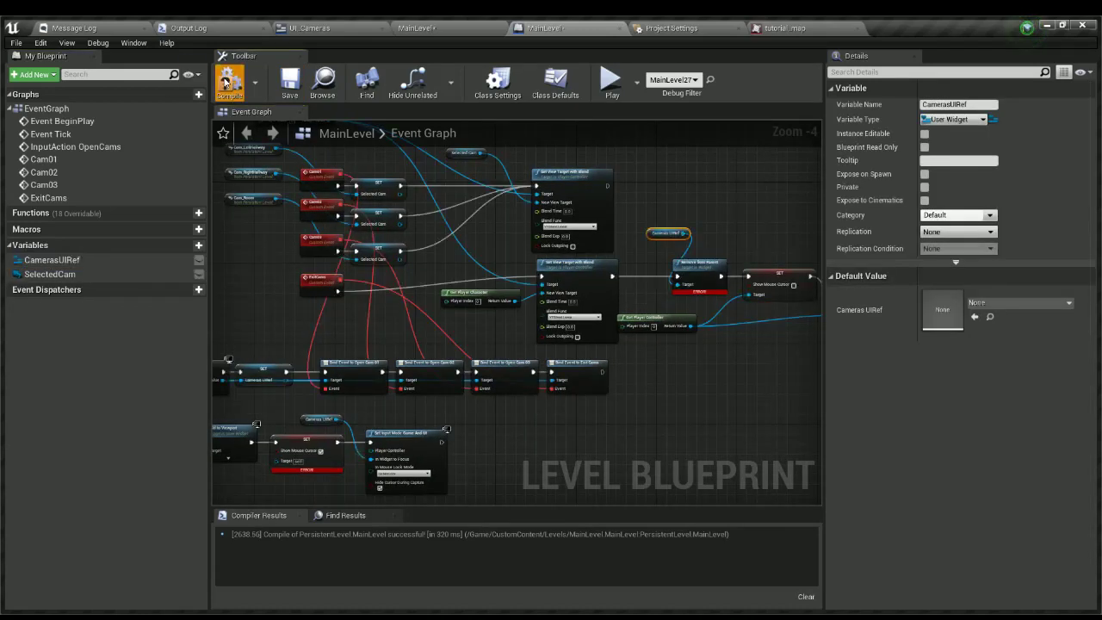
left_click(614, 77)
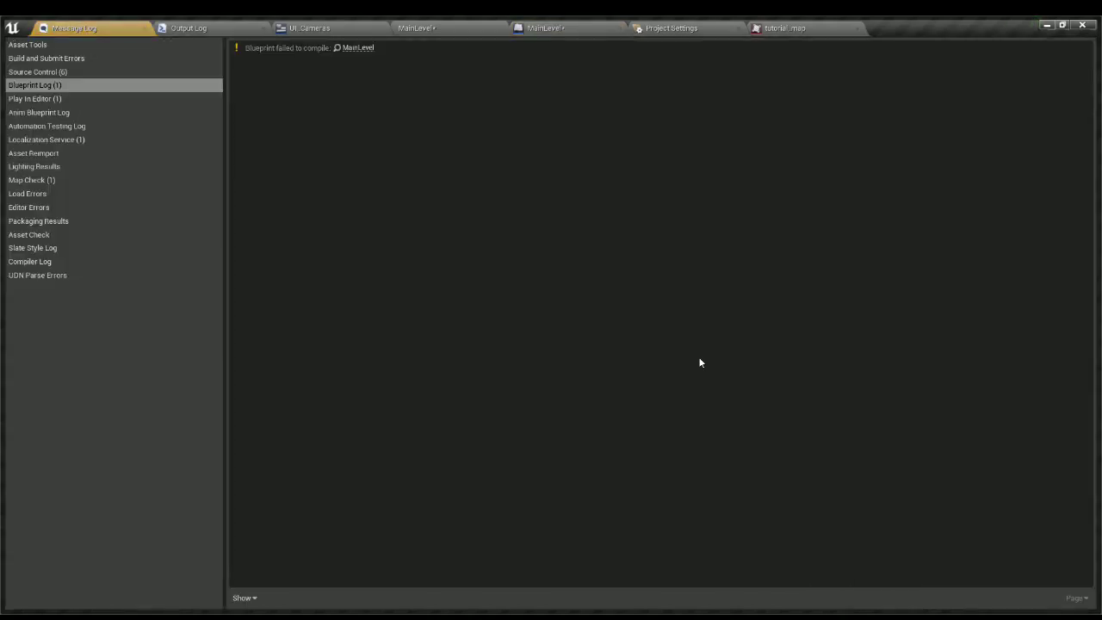
left_click(542, 27)
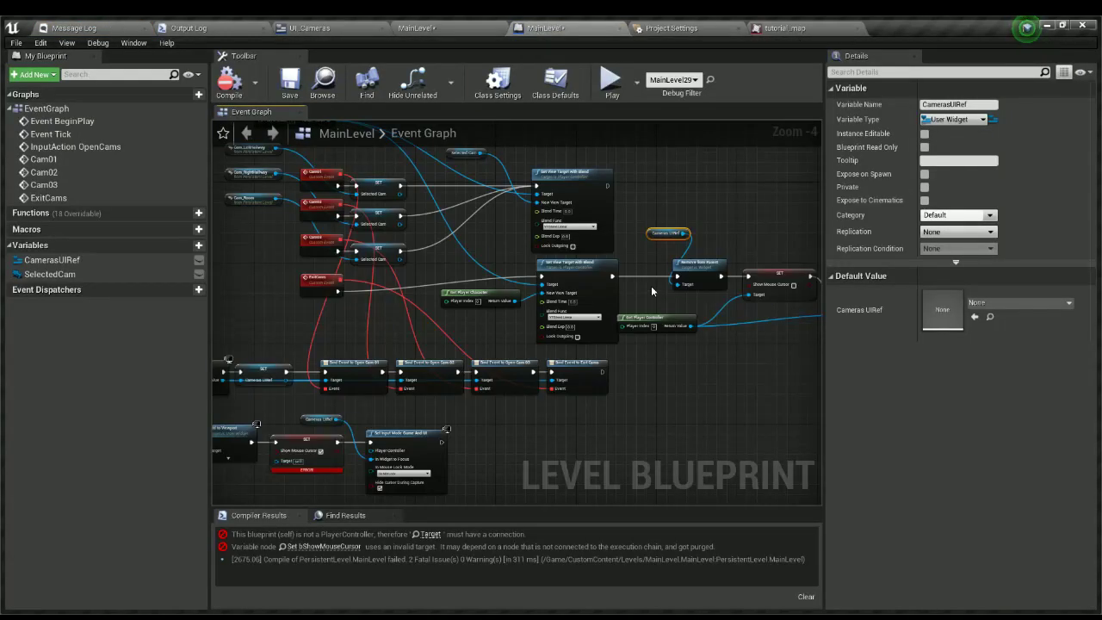
Add a Get Player Controller node to the Target of the checked Show Mouse Cursor setter, and compile and save.
right_click_drag(652, 291, 791, 325)
scroll(479, 428, "up", 4)
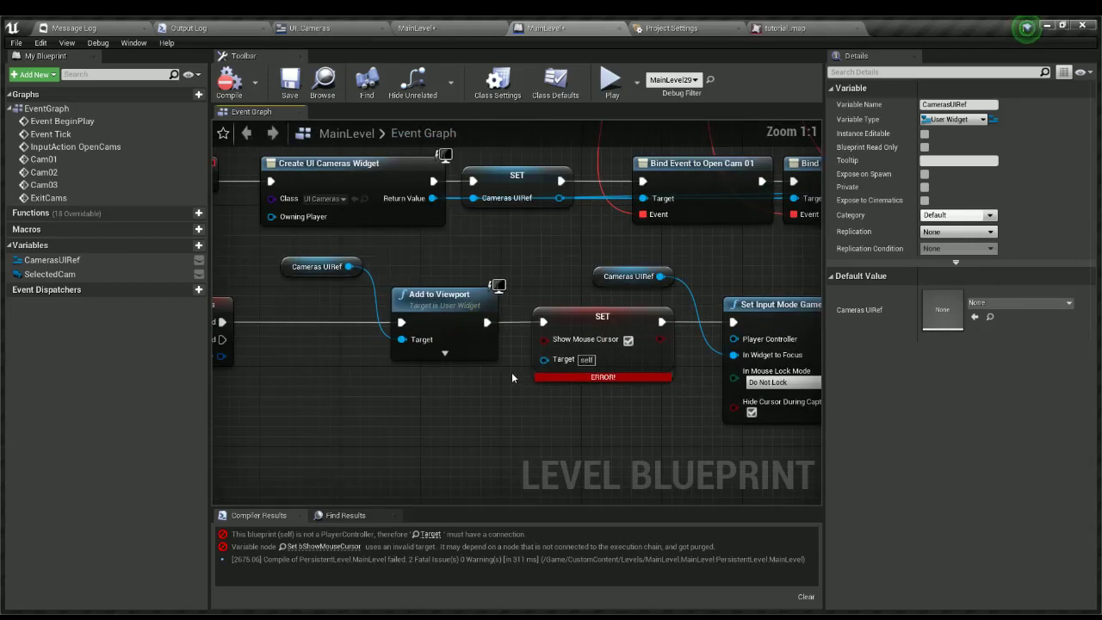
left_click_drag(544, 359, 365, 457)
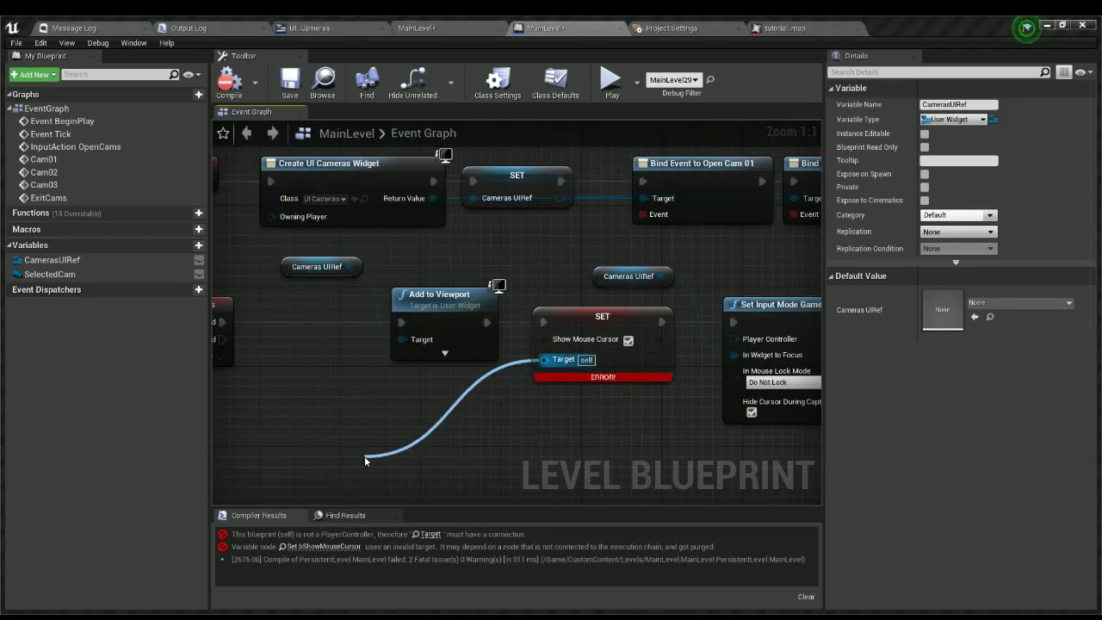
left_click(439, 377)
left_click(229, 81)
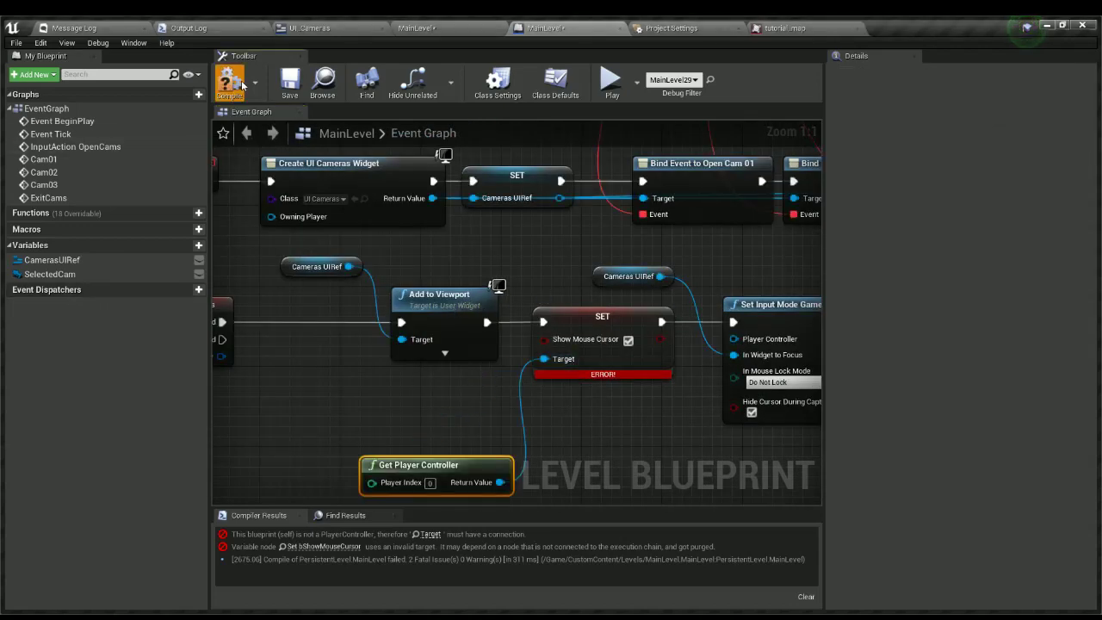
left_click(290, 81)
Delete the disabled Event Tick node from the event graph and compile the blueprint.
scroll(611, 202, "down", 5)
right_click_drag(612, 204, 469, 328)
scroll(393, 343, "down", 1)
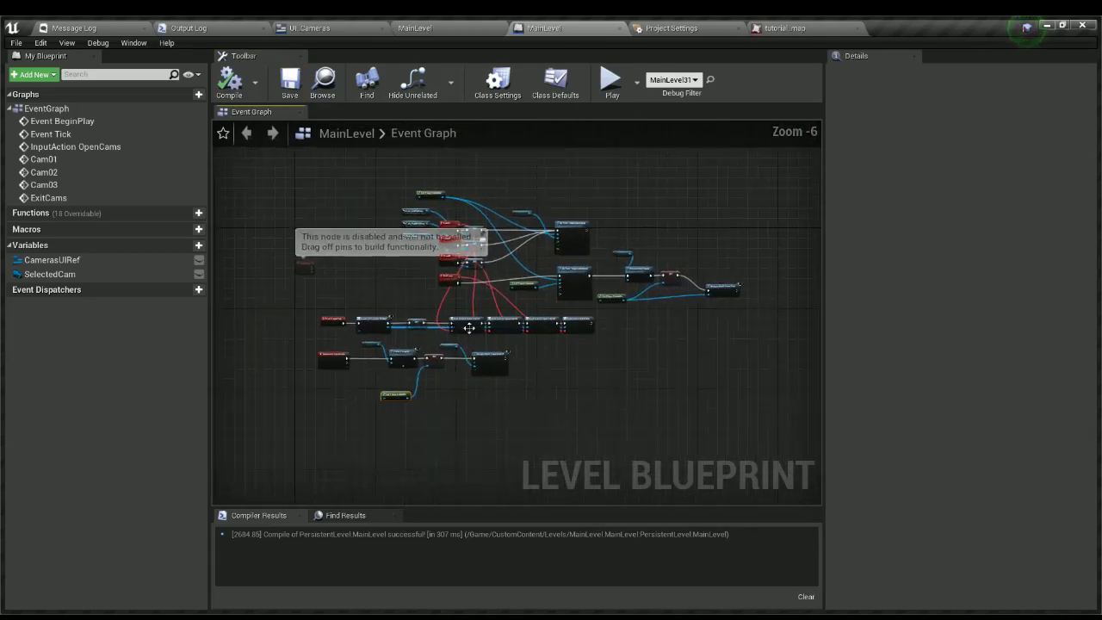
left_click(483, 230)
left_click_drag(321, 268, 278, 247)
key("Delete")
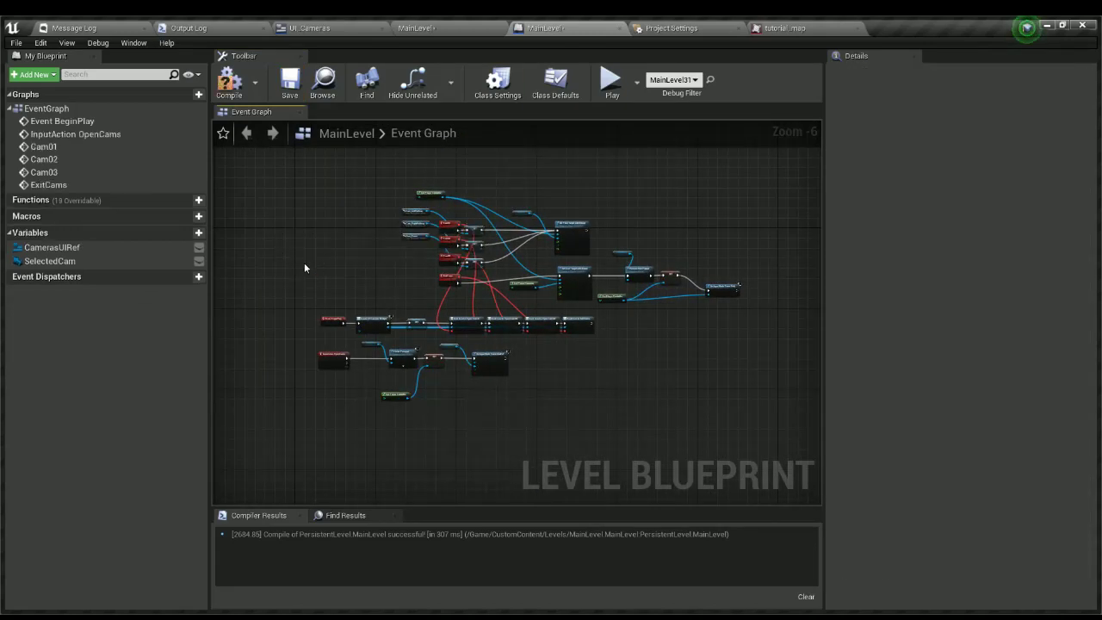
left_click(229, 87)
Play-test the camera system and check the Output Log for errors.
left_click(611, 81)
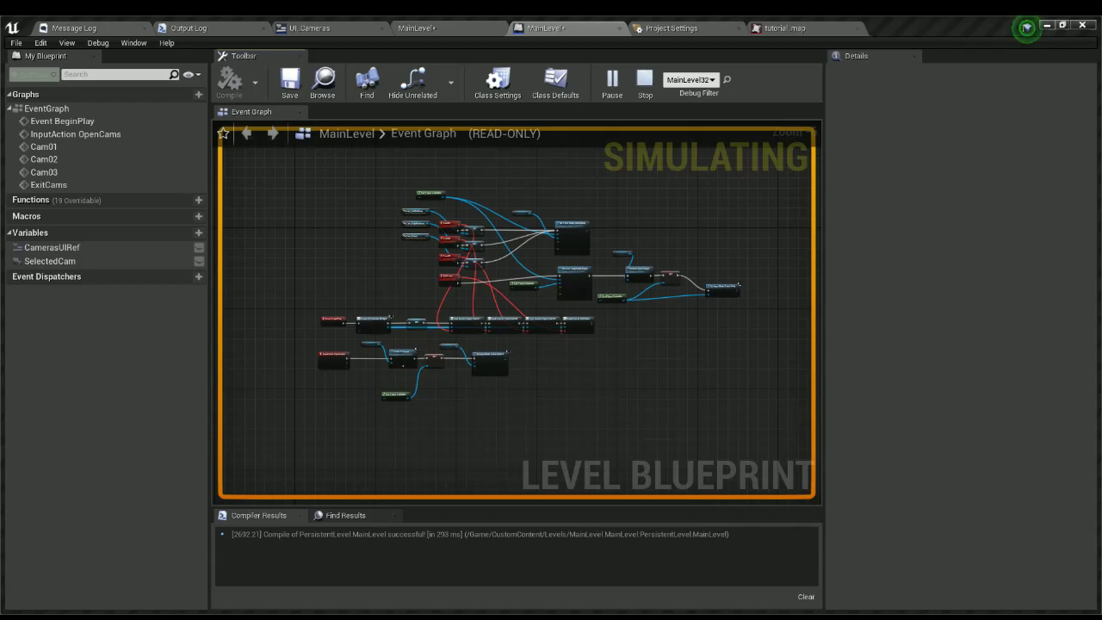
key("Escape")
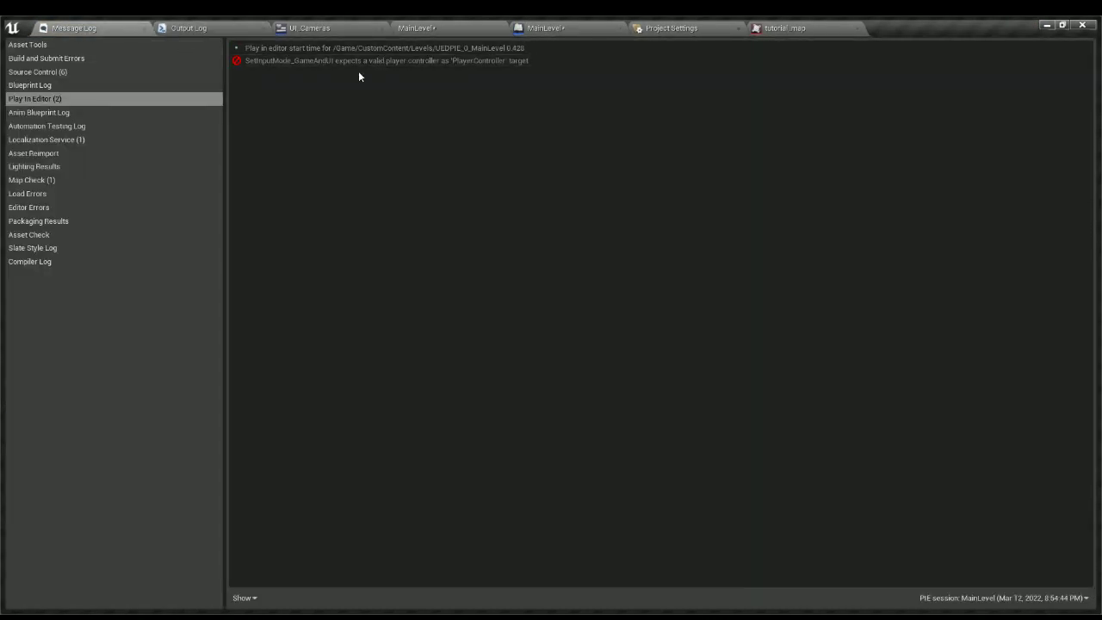
left_click(190, 28)
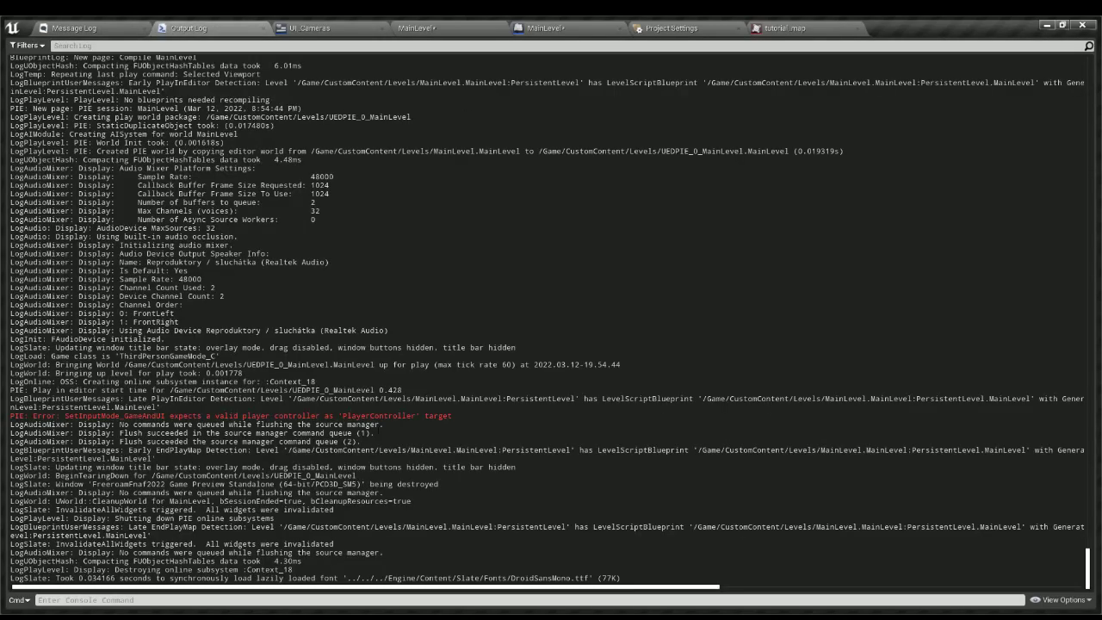
Switch to the MainLevel level editor, play the level in the viewport and stop it.
left_click(355, 27)
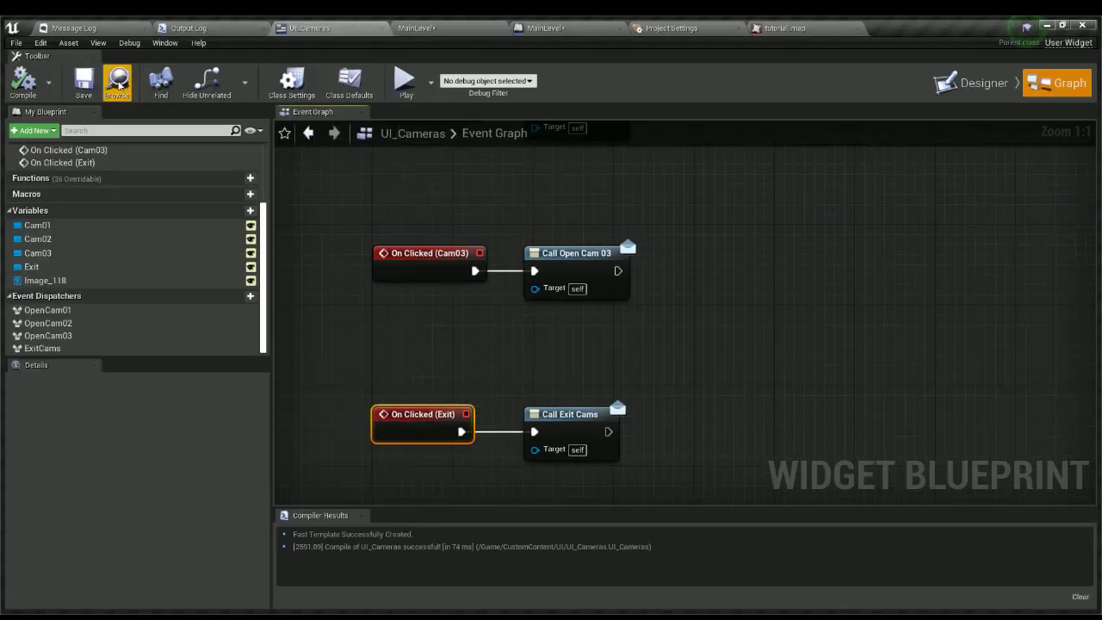
left_click(416, 27)
left_click(465, 84)
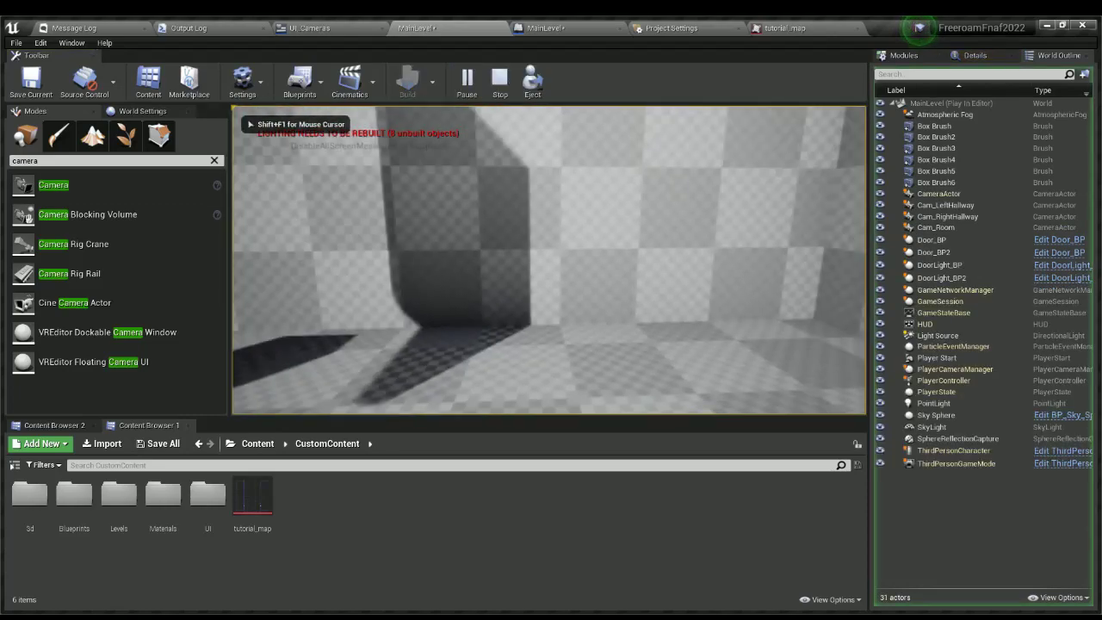
key("Escape")
mouse_move(568, 256)
right_mouse_down()
mouse_move(517, 255)
mouse_move(645, 250)
mouse_move(569, 256)
right_mouse_up()
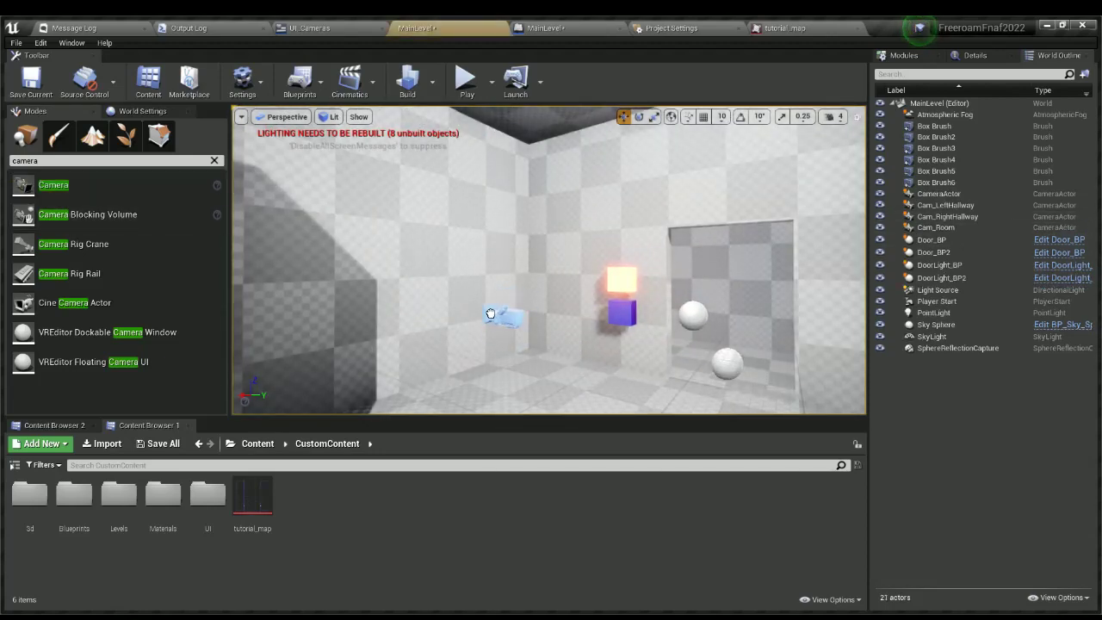
Review the MainLevel event graph and the UI_Cameras button events, and open the UI_Cameras designer layout.
left_click(545, 27)
scroll(478, 233, "up", 3)
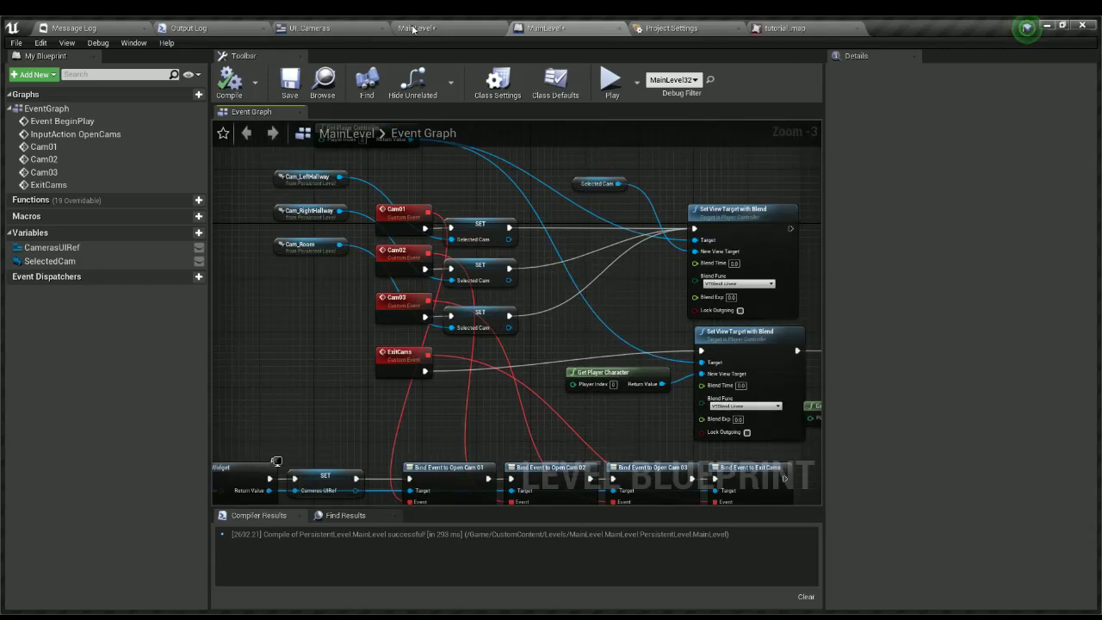
left_click(308, 28)
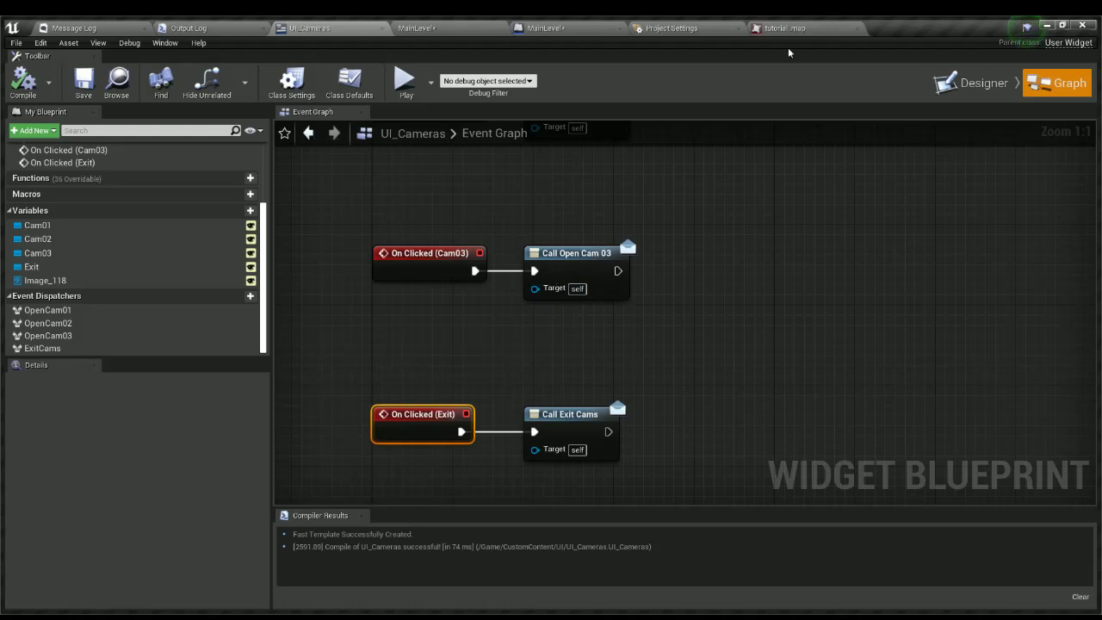
left_click(545, 27)
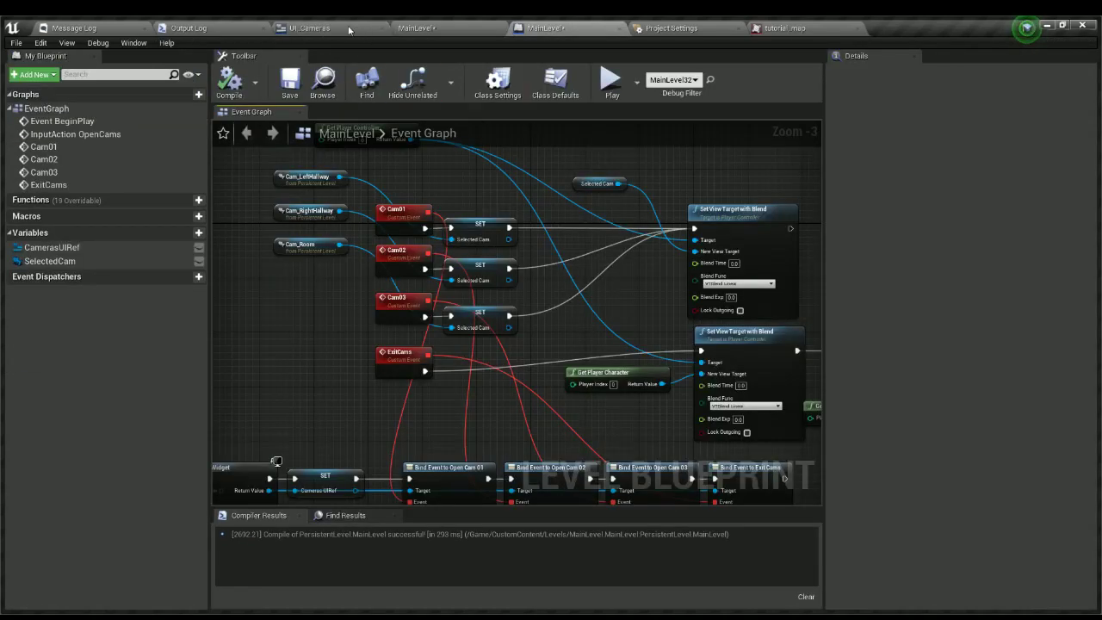
left_click(306, 28)
left_click(971, 69)
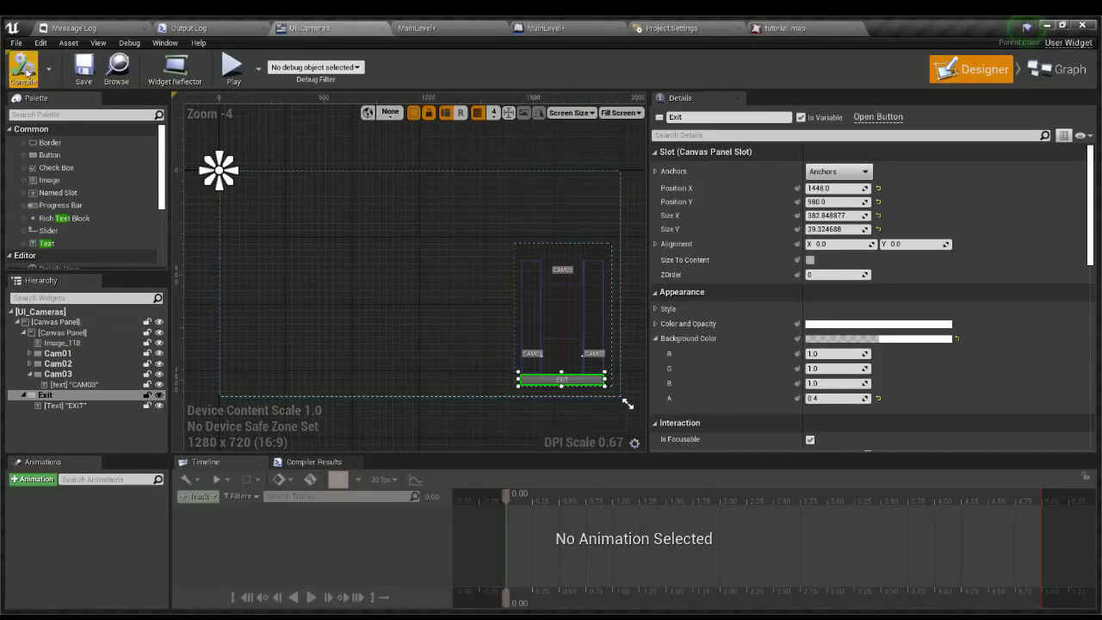
Play-test the camera system from the UI_Cameras widget editor and save all modified project content from the level editor.
left_click(232, 66)
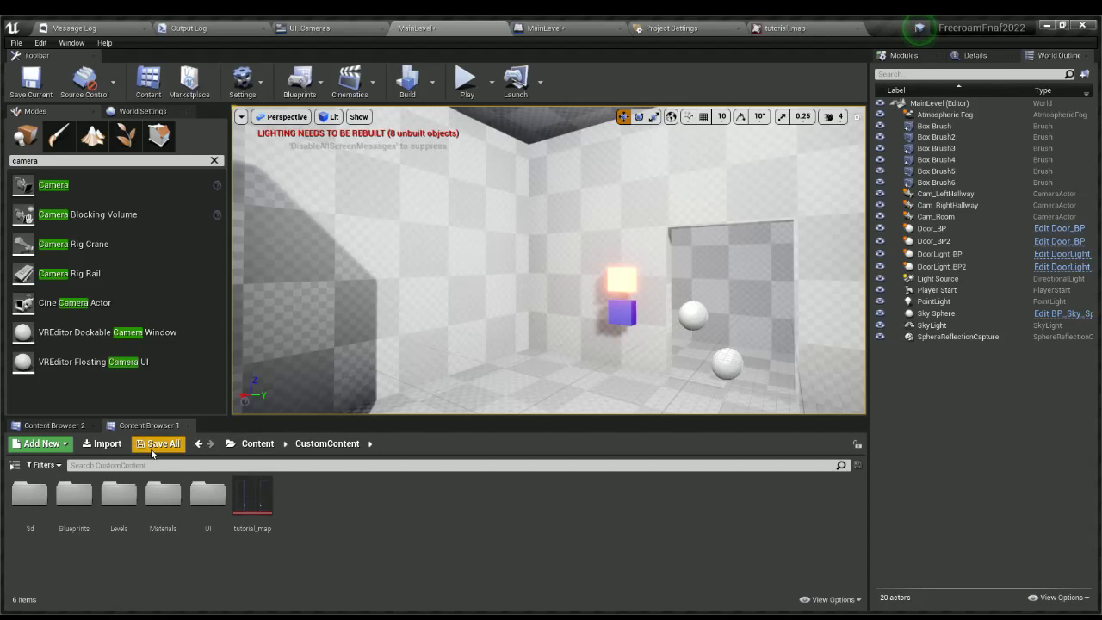
left_click(150, 453)
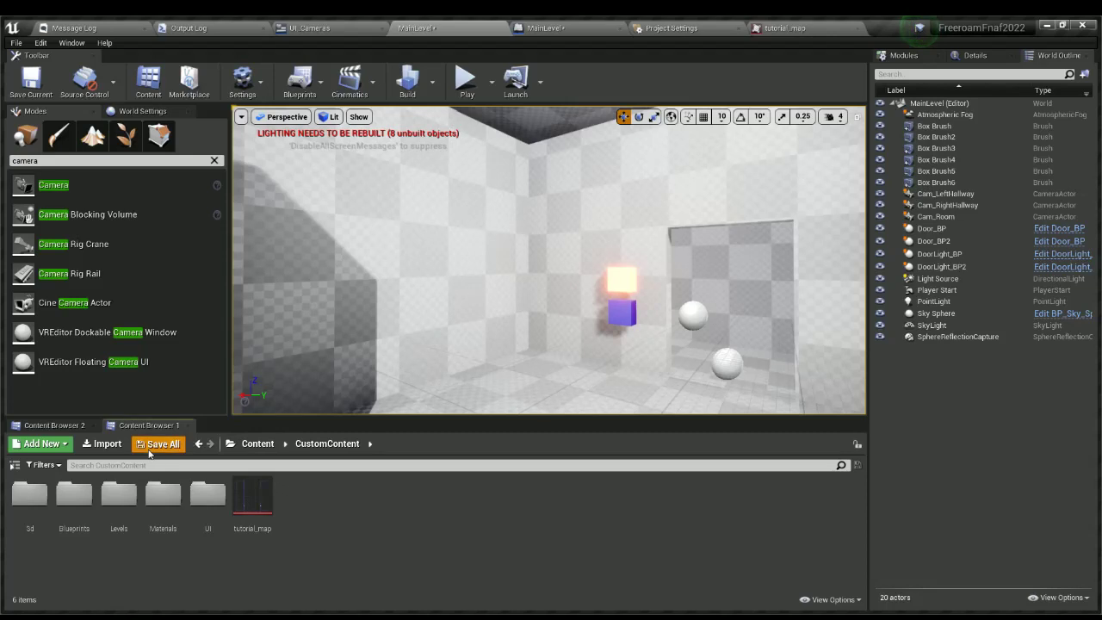